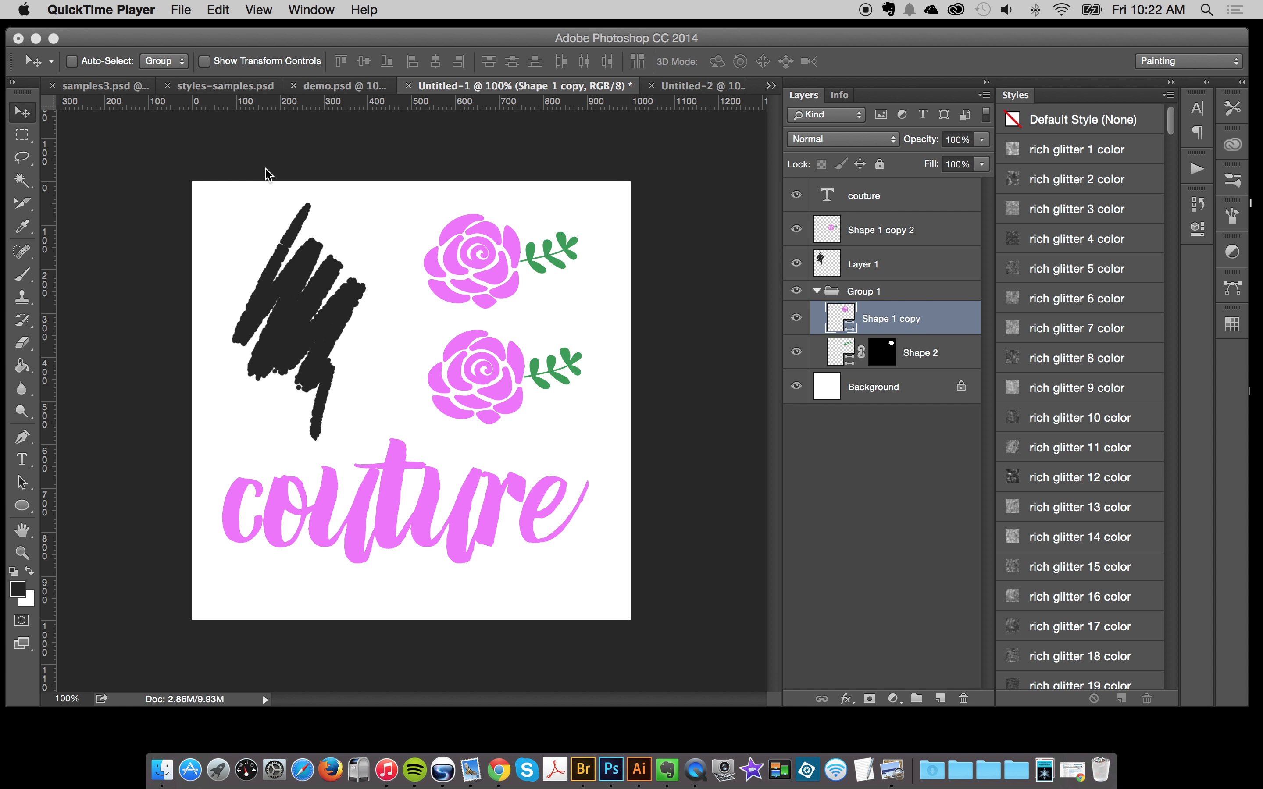
click(796, 319)
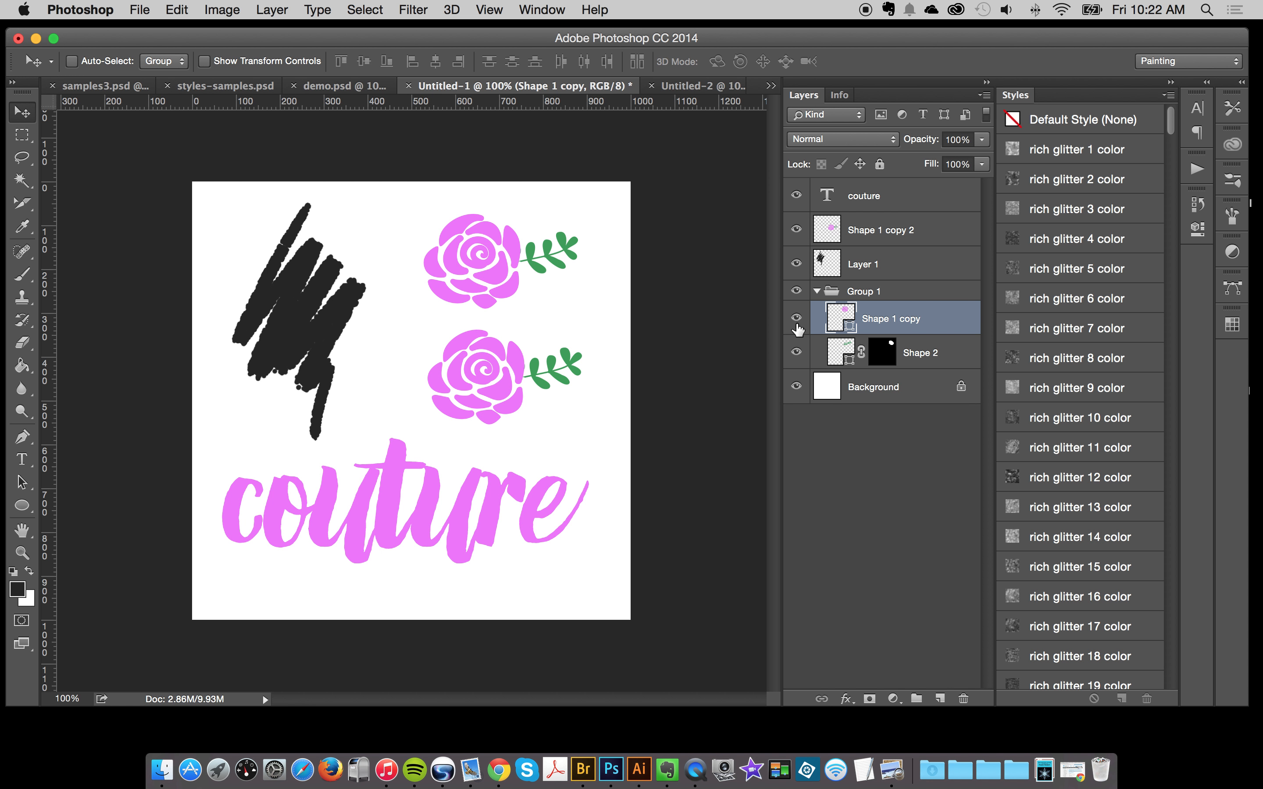
click(796, 319)
click(796, 325)
scroll(1097, 151, down, 4)
scroll(1097, 151, up, 4)
Switch to the Paint Bucket tool, set its fill source to Pattern and look at the available patterns.
click(24, 367)
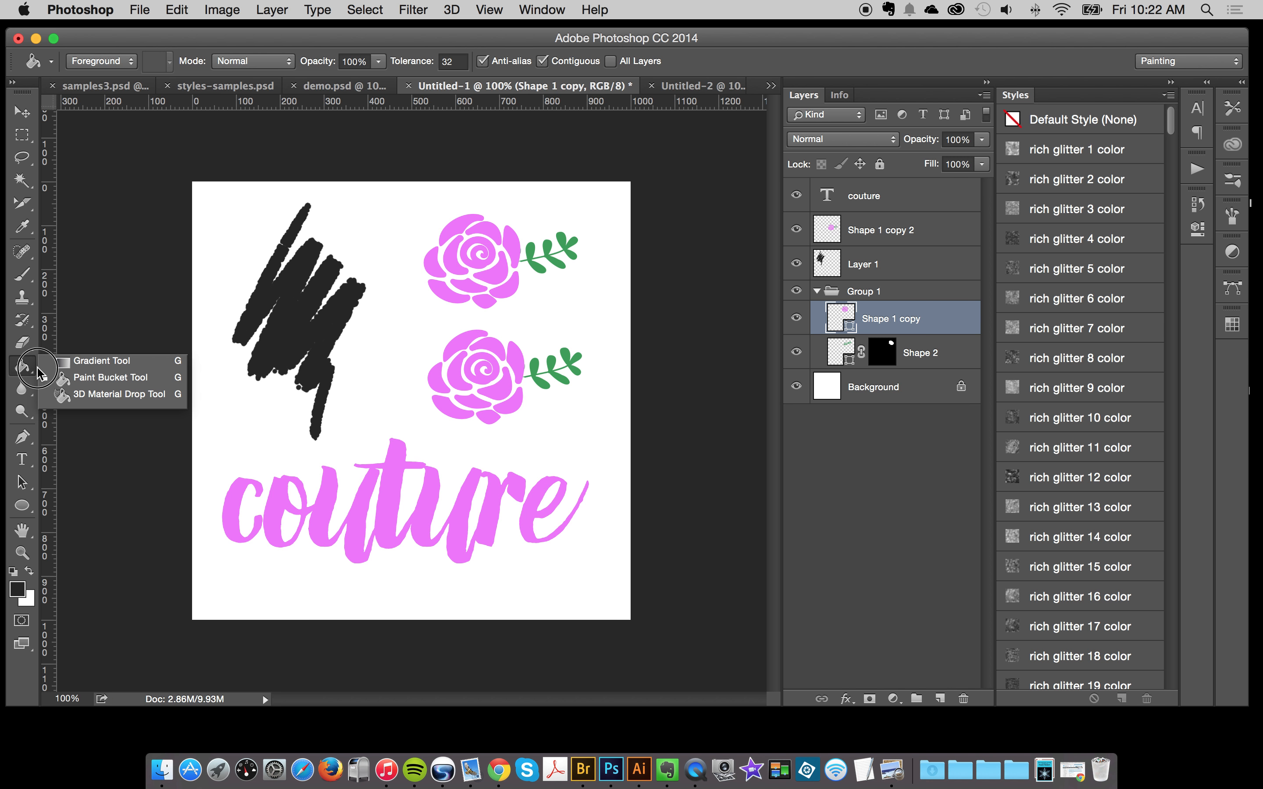
click(71, 378)
click(101, 62)
click(92, 74)
click(154, 61)
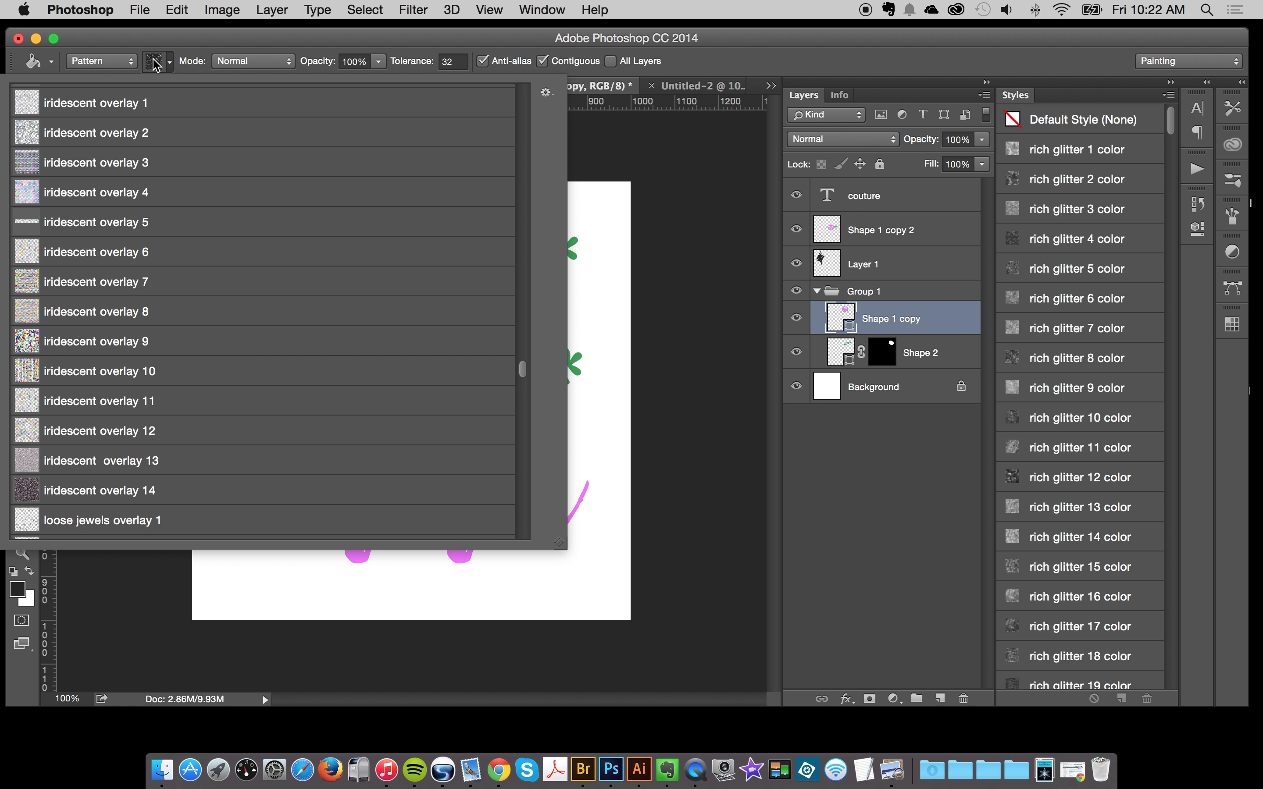
click(155, 64)
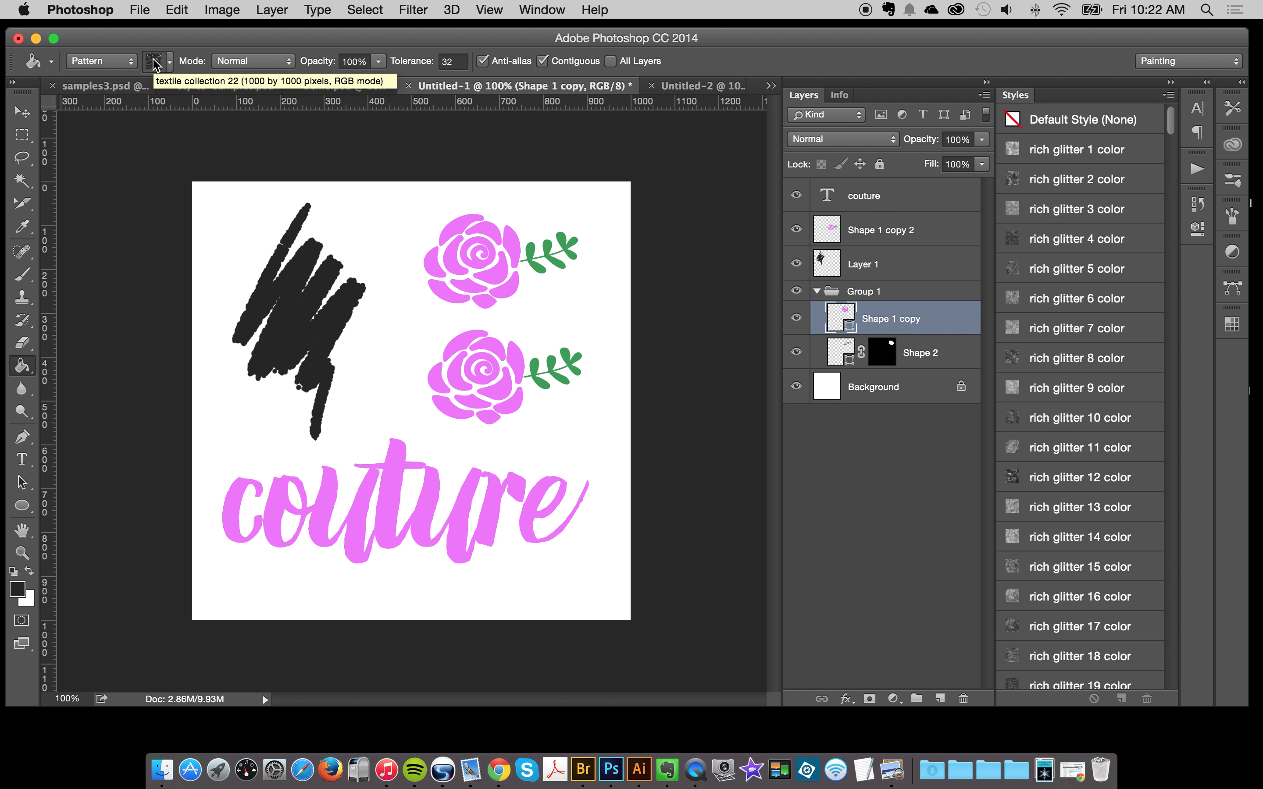
Examine the Patterns presets and the pattern set options in the Preset Manager.
click(177, 9)
mouse_move(208, 548)
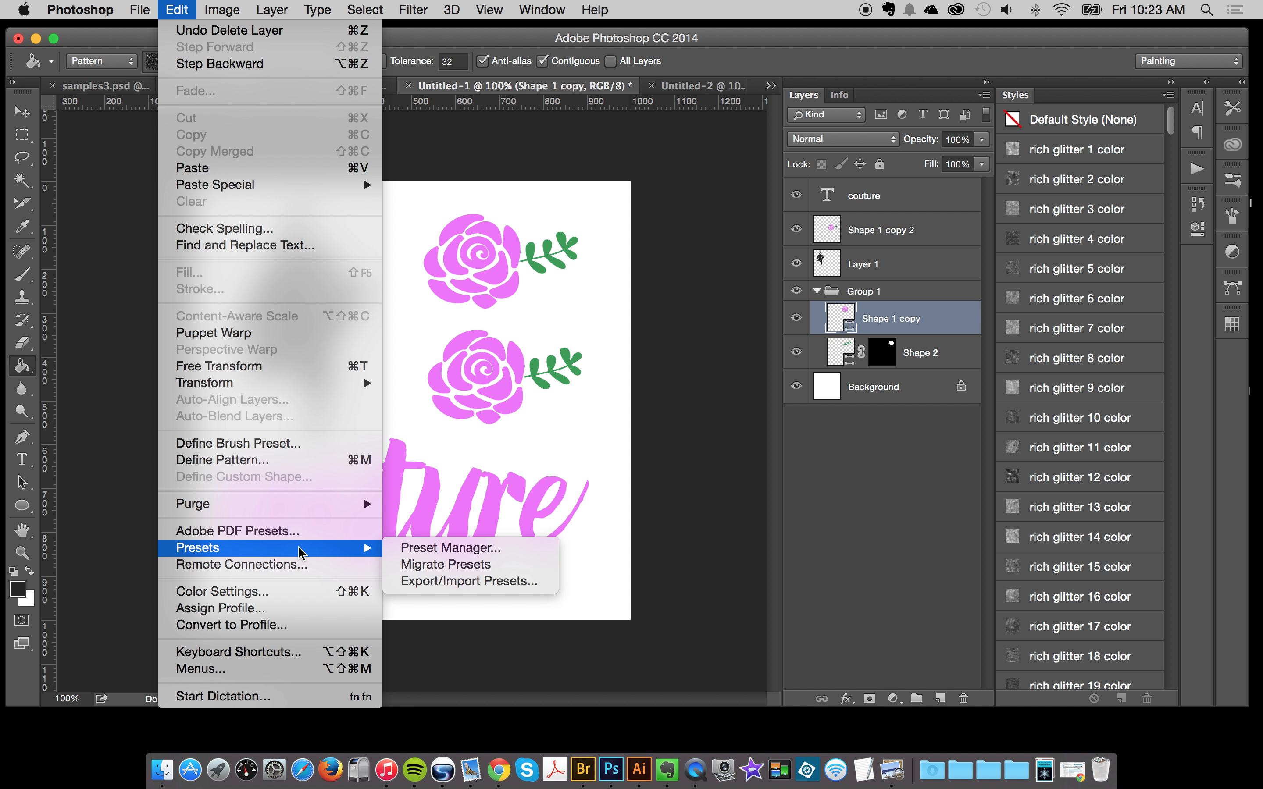
click(441, 548)
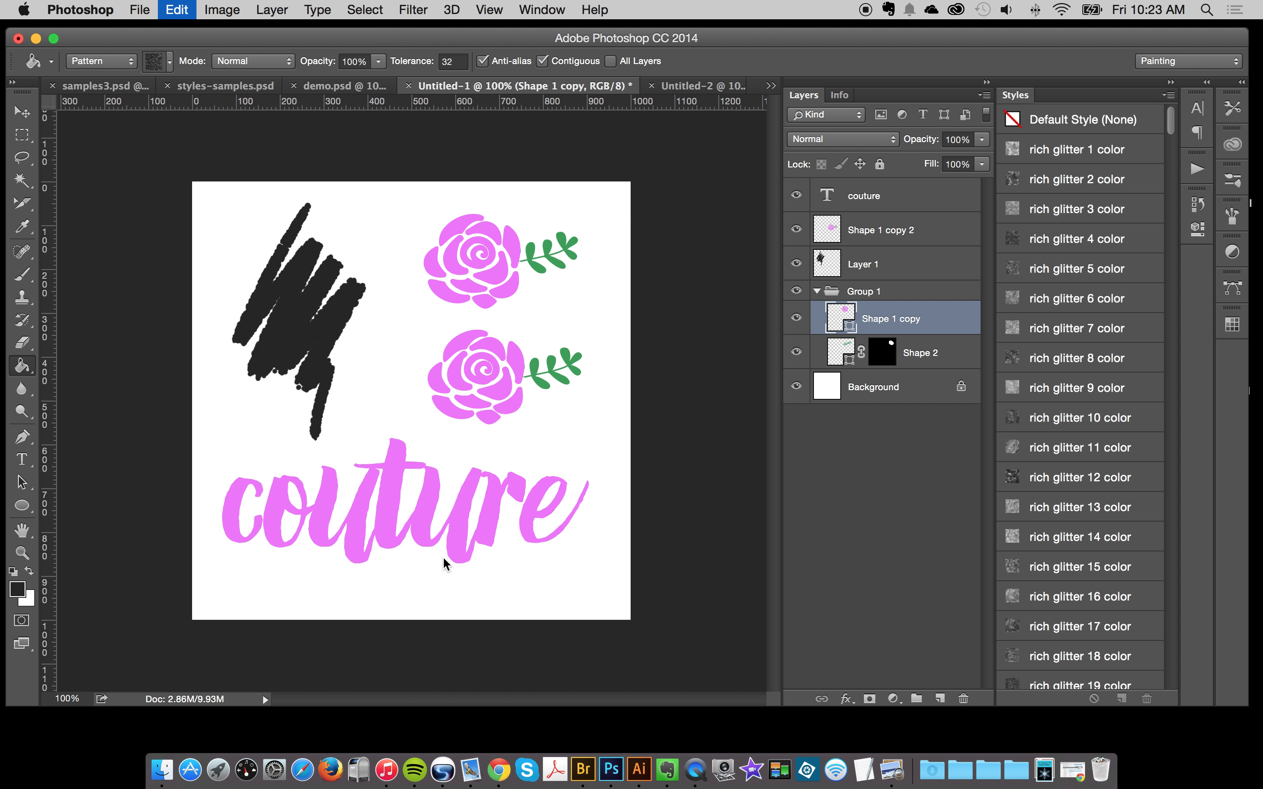
click(255, 140)
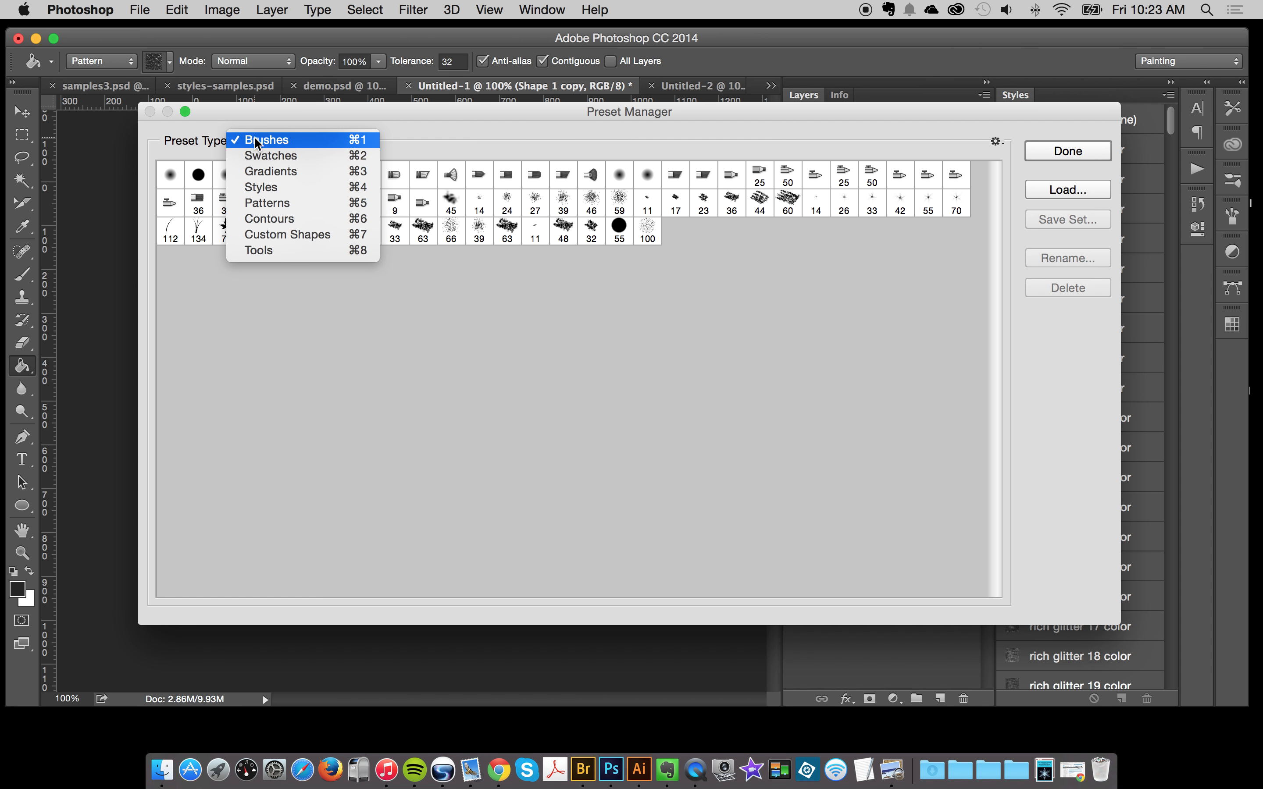
click(272, 202)
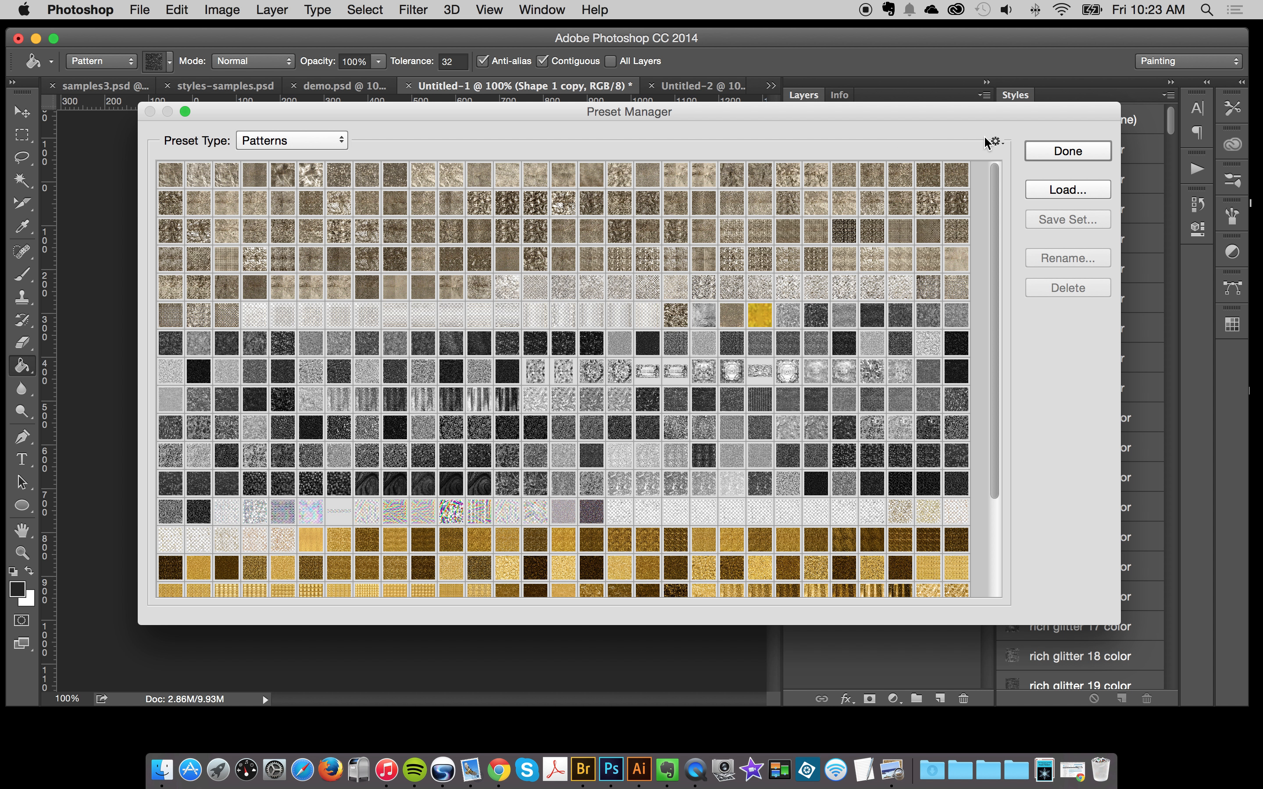
click(996, 143)
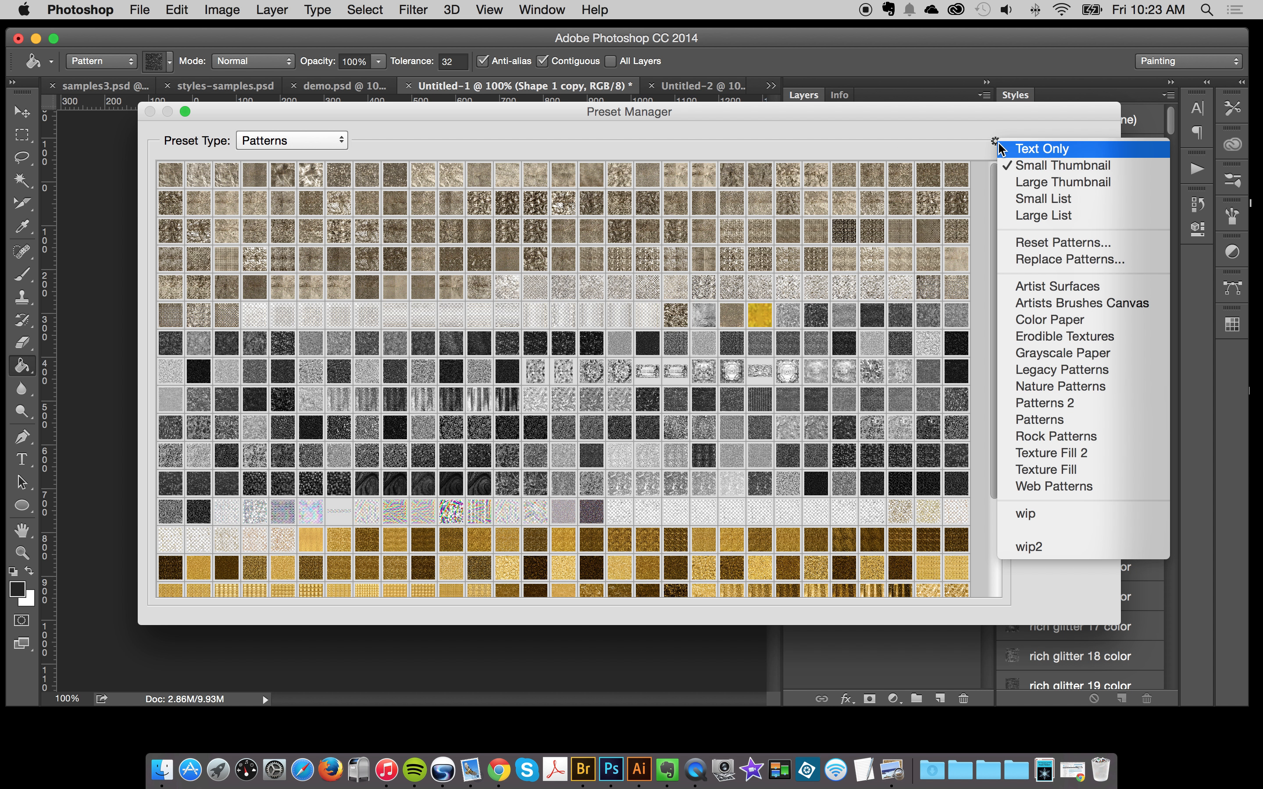
click(975, 146)
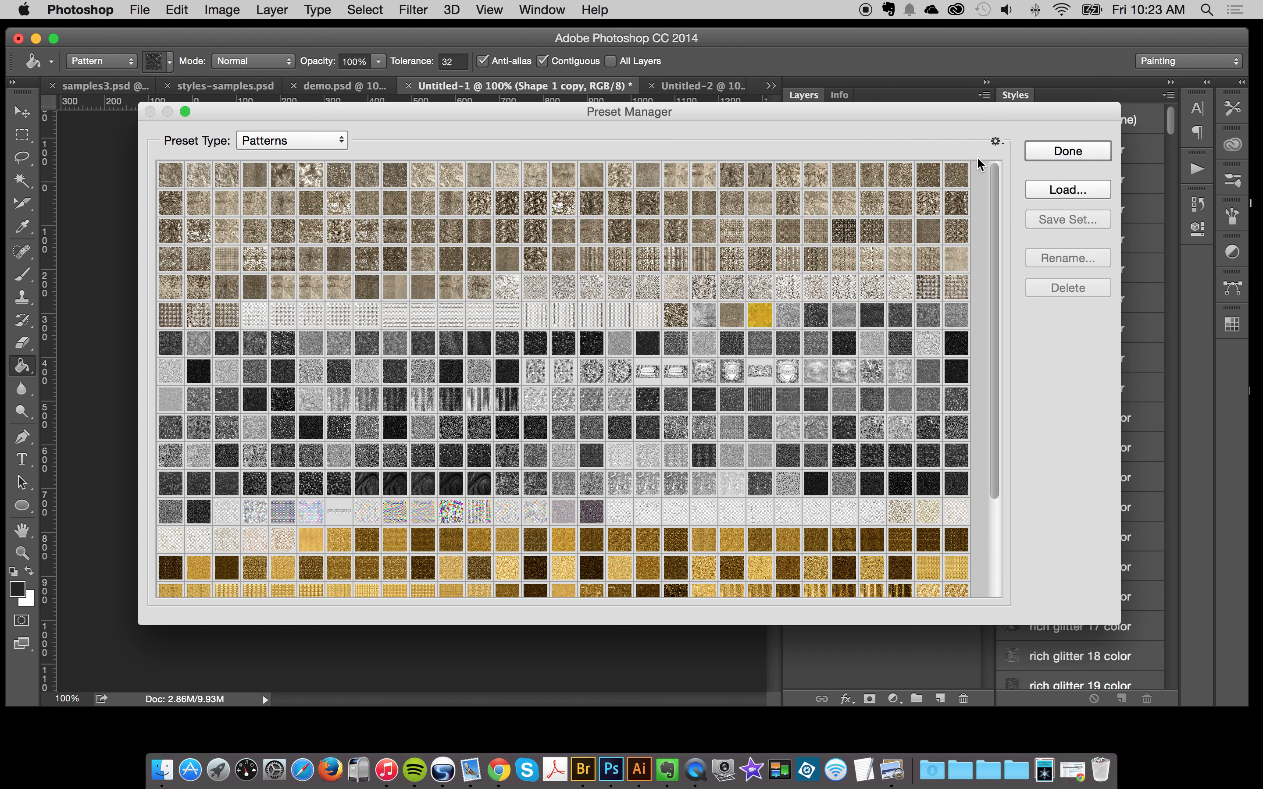
click(1003, 145)
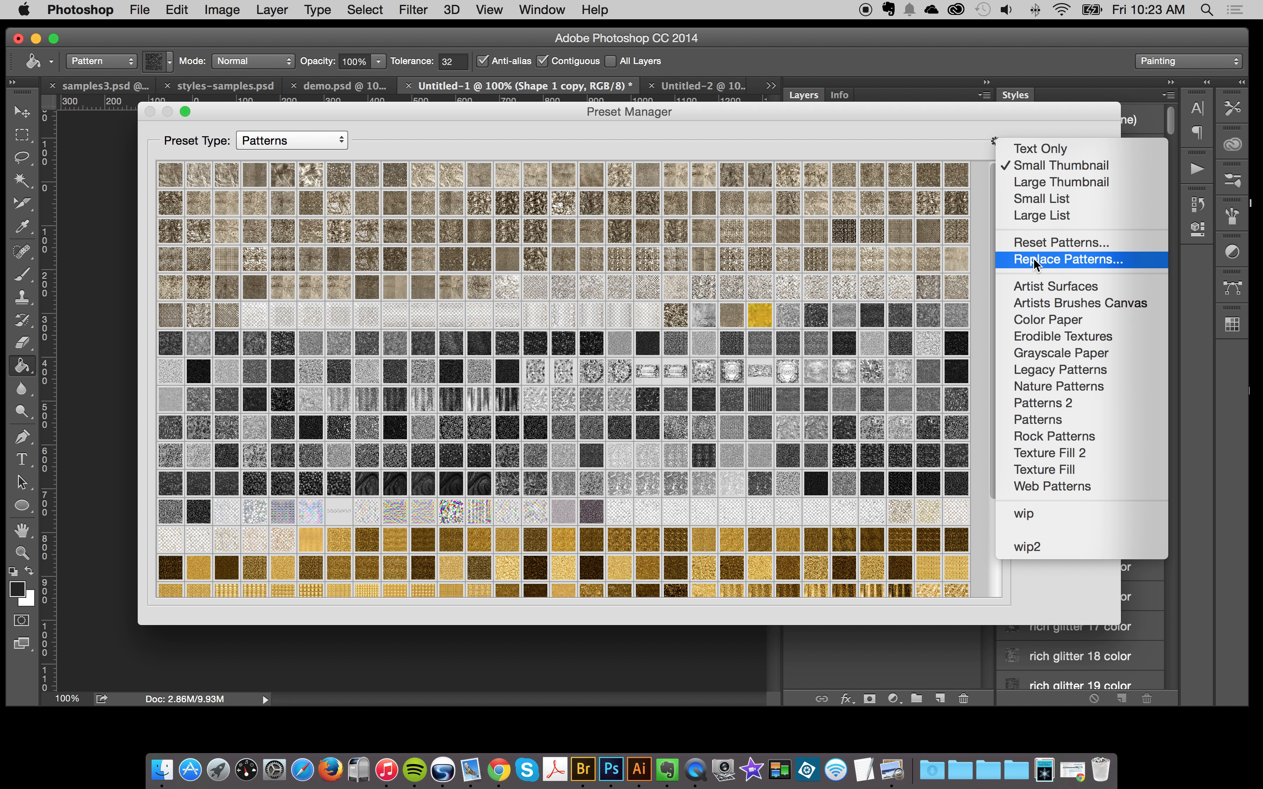
click(972, 129)
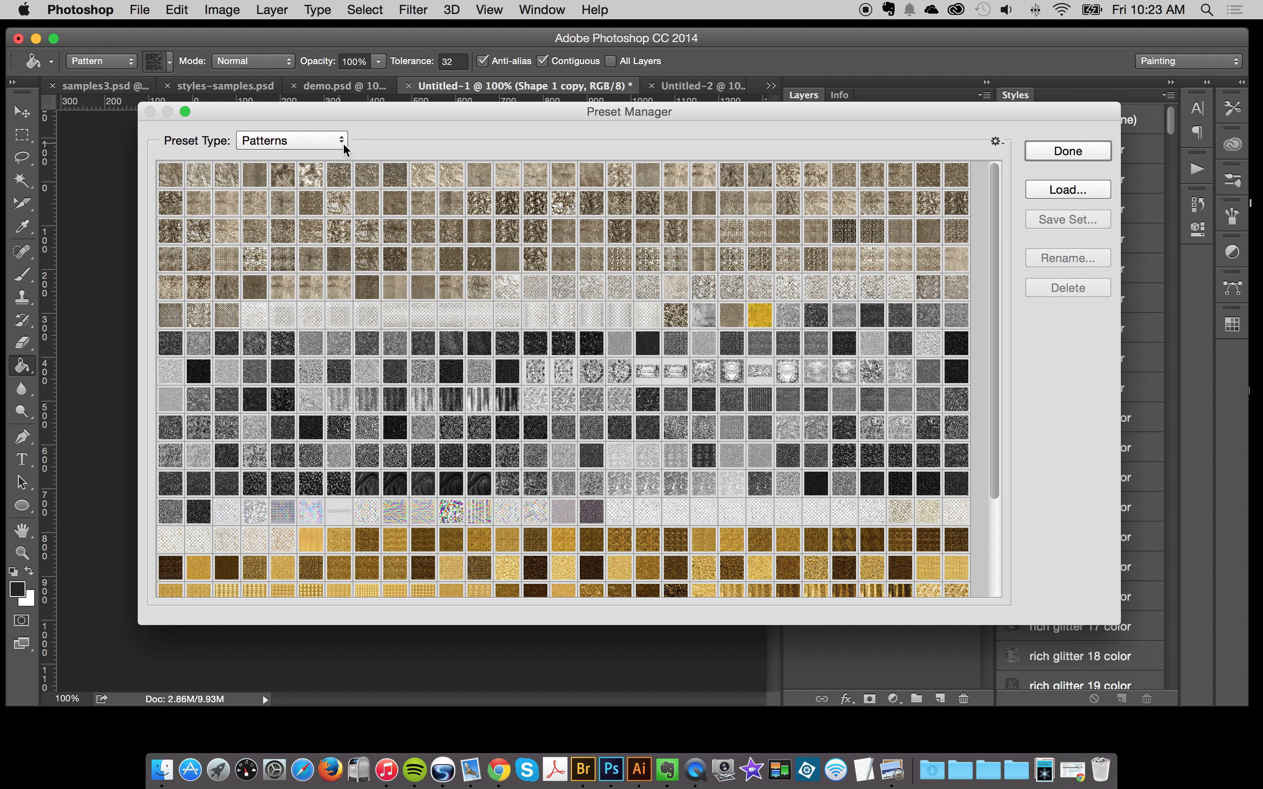
click(1051, 155)
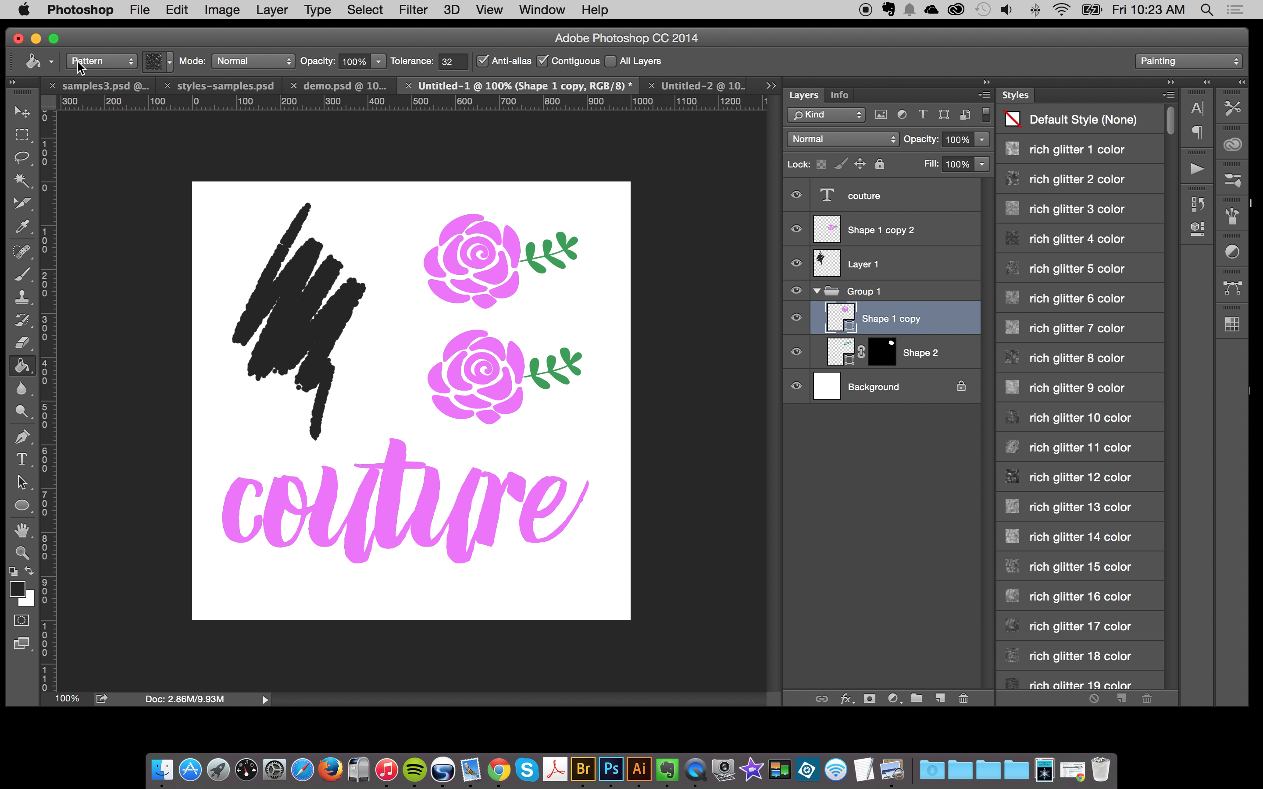
Examine the Paint Bucket's pattern list and its options for resetting, loading and replacing patterns.
click(99, 61)
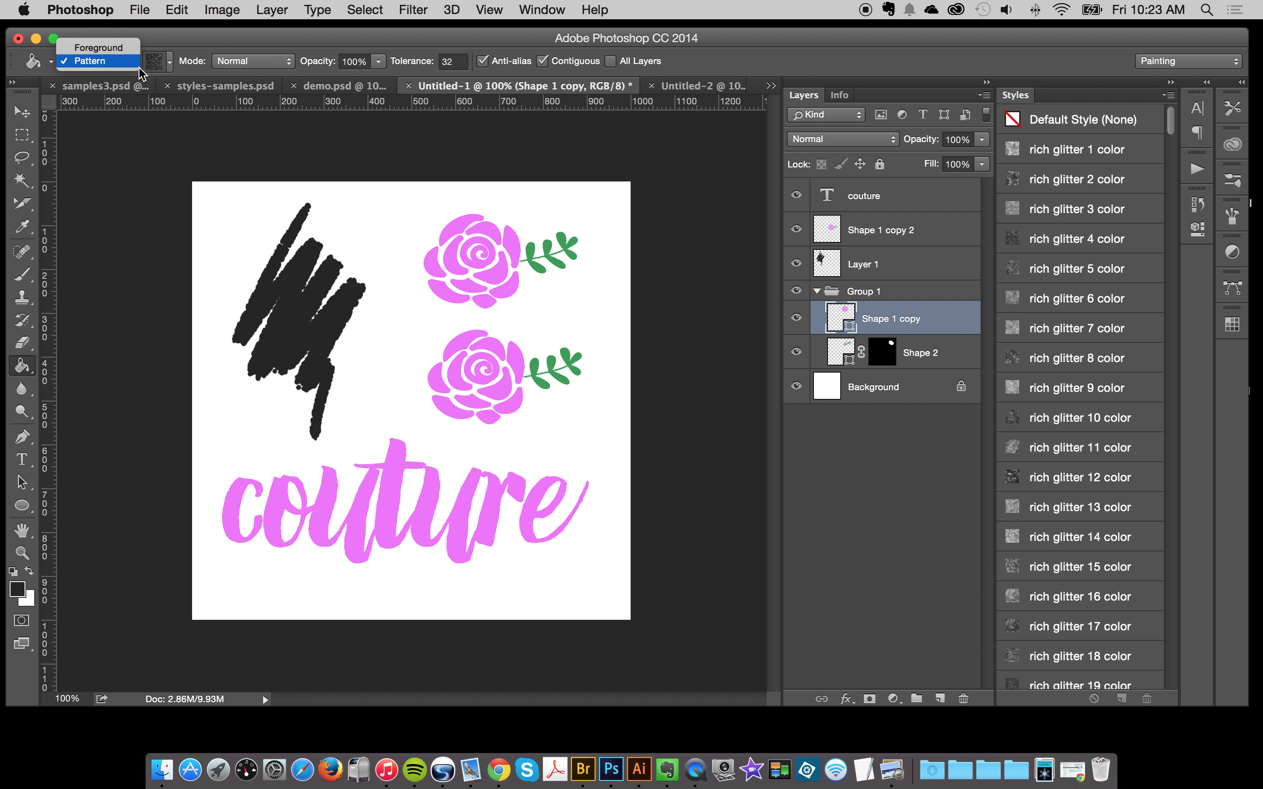
click(115, 66)
click(152, 61)
click(151, 67)
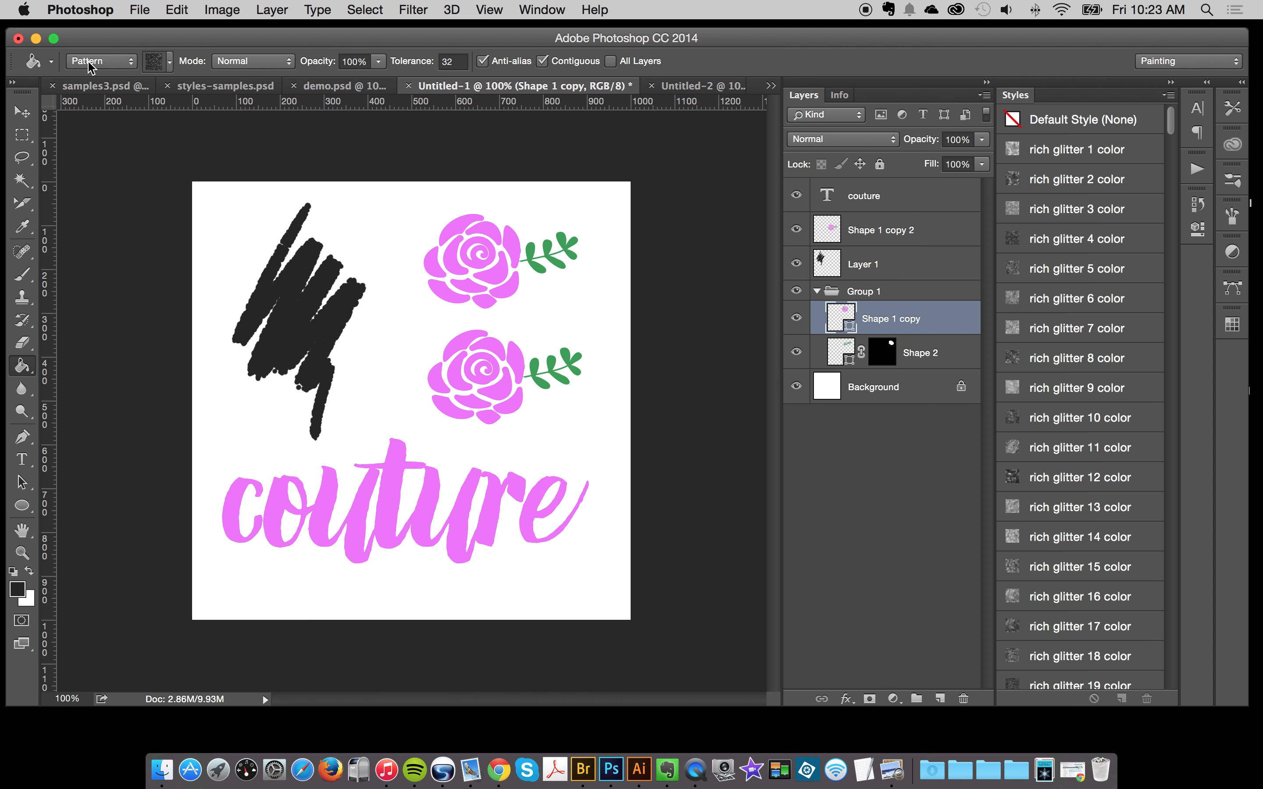
click(161, 65)
click(545, 92)
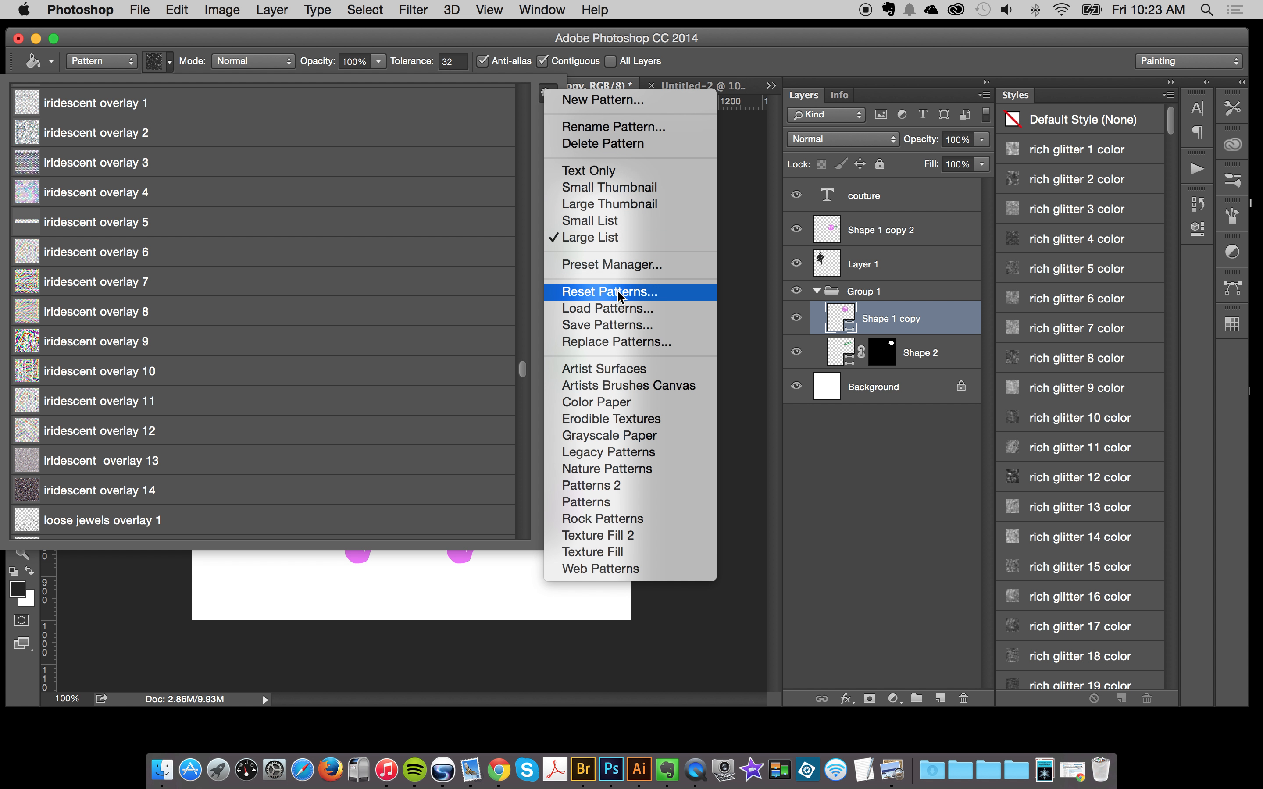
click(161, 61)
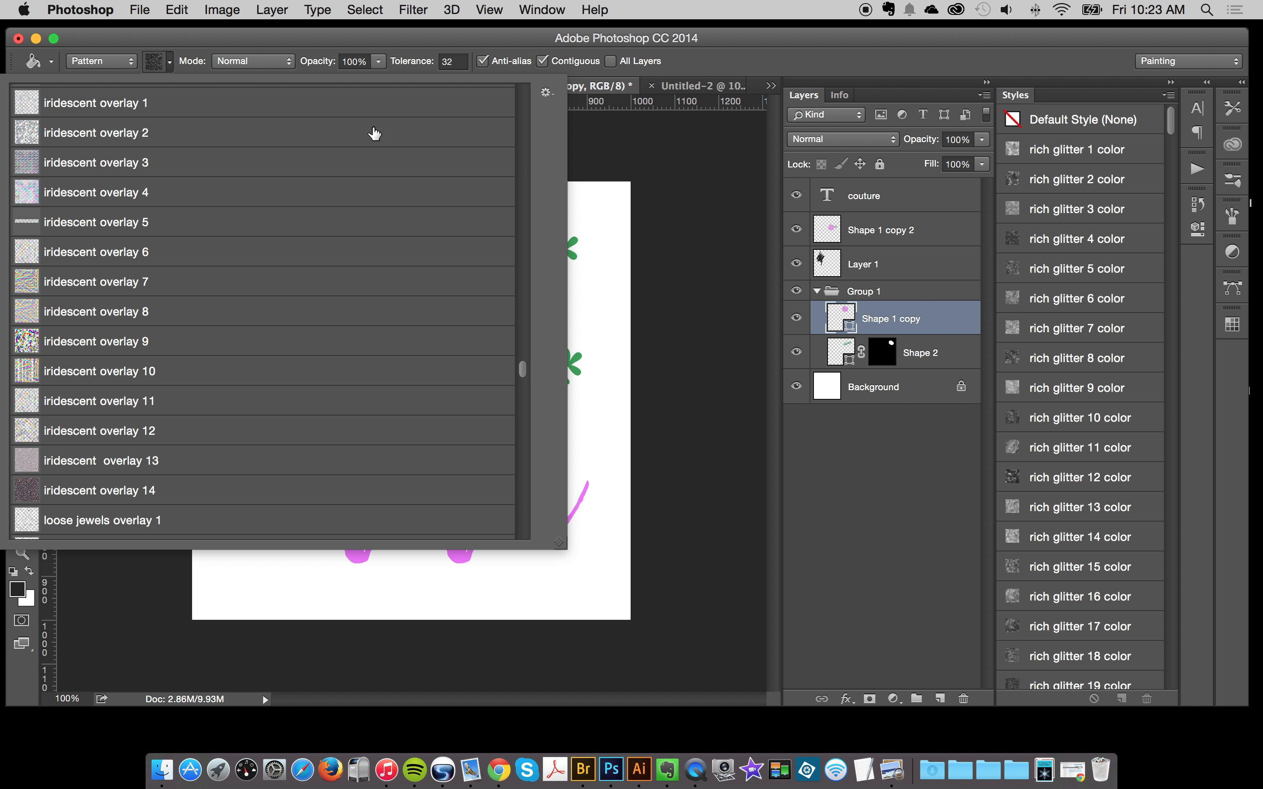
click(151, 66)
Examine the list of installed layer styles and the options for loading further styles.
click(1170, 95)
click(1172, 92)
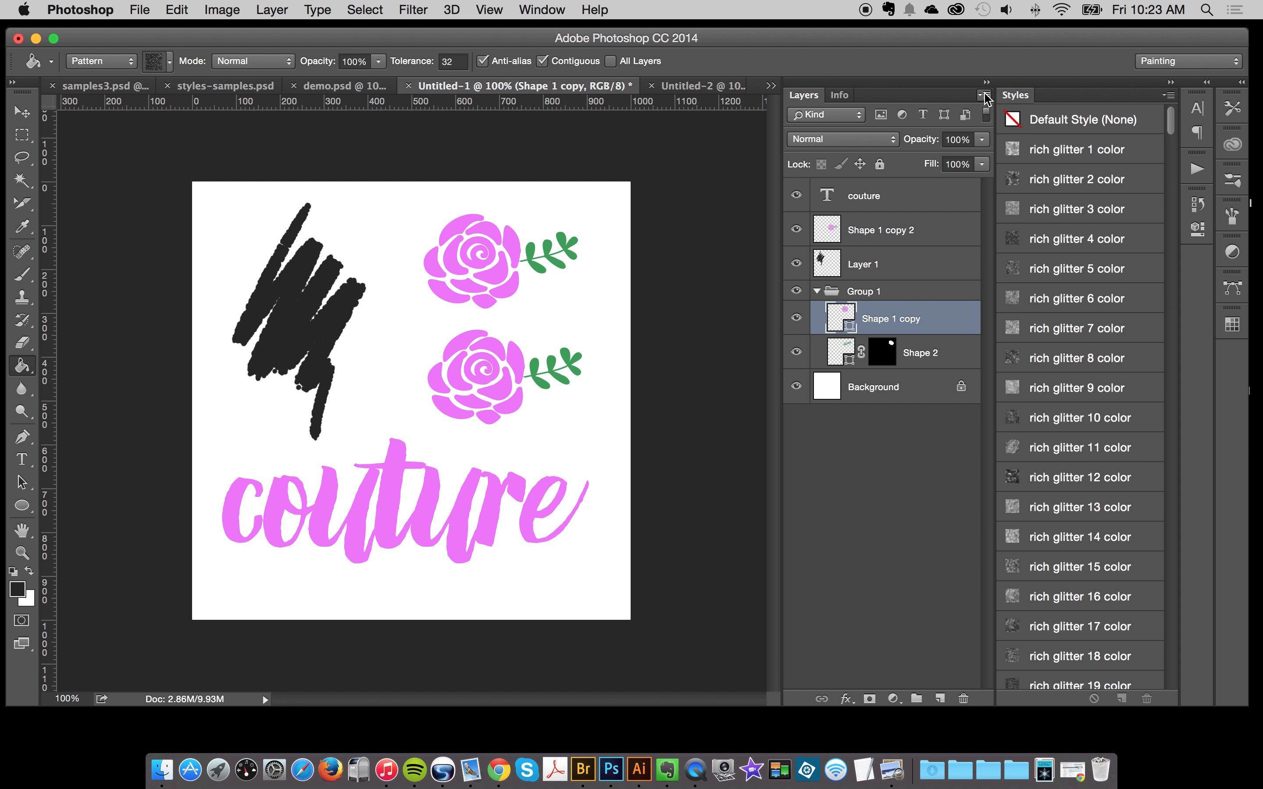
mouse_move(1018, 97)
mouse_down()
mouse_move(925, 98)
mouse_move(1037, 101)
mouse_move(1025, 99)
mouse_up()
click(543, 8)
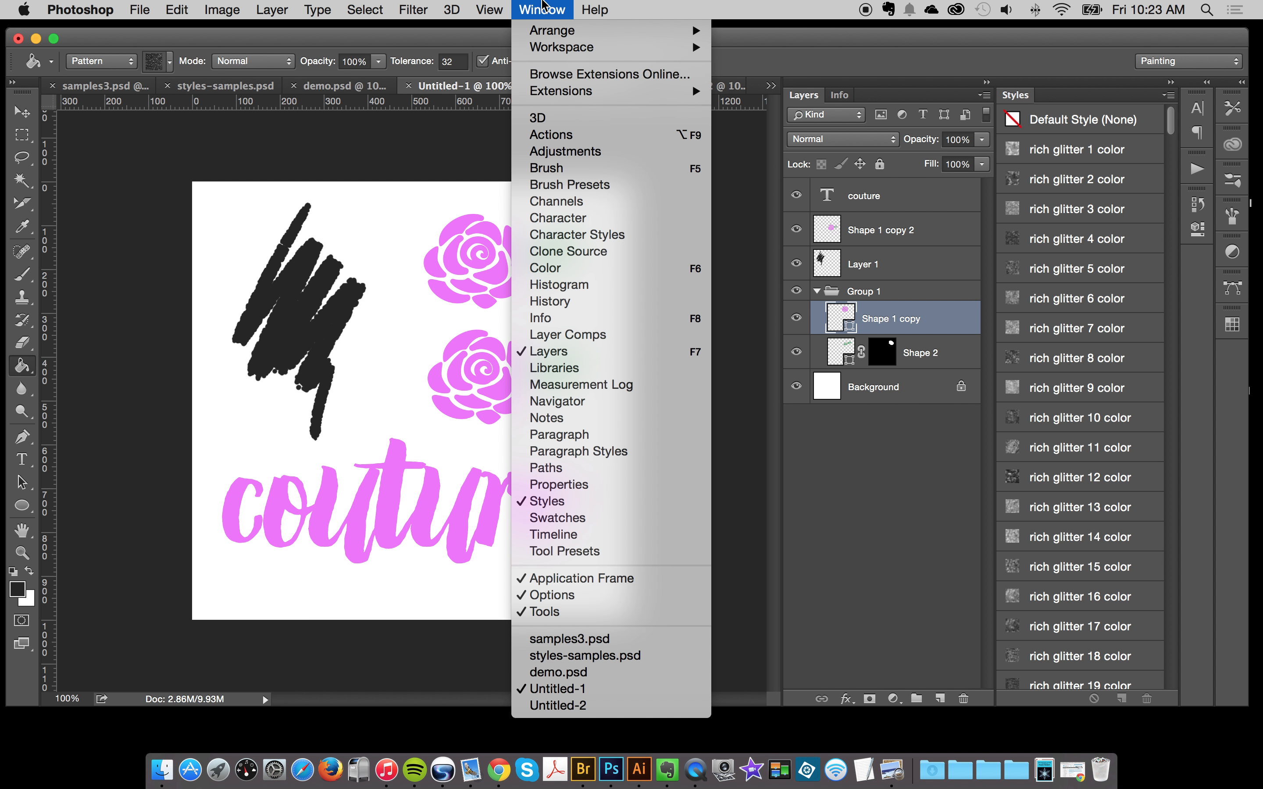
click(905, 1)
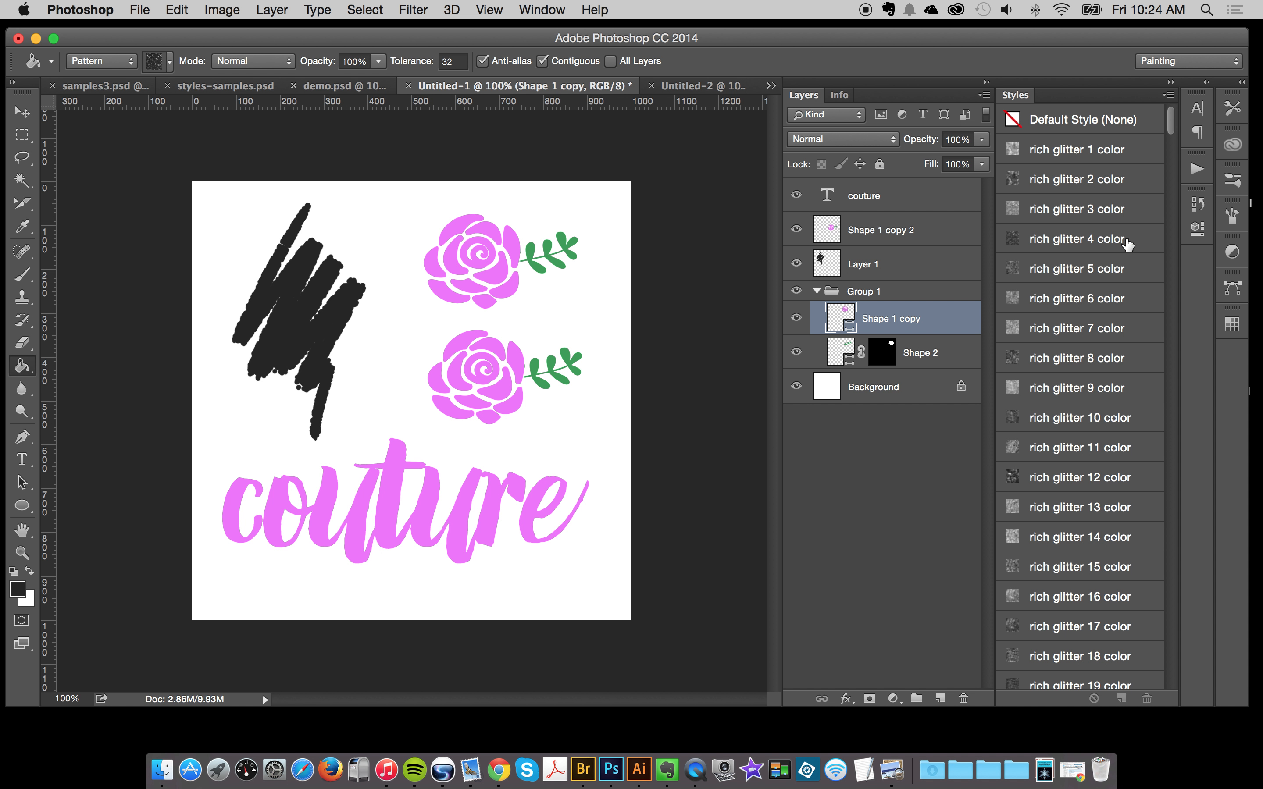
scroll(1040, 244, down, 20)
scroll(1041, 314, up, 20)
click(1170, 95)
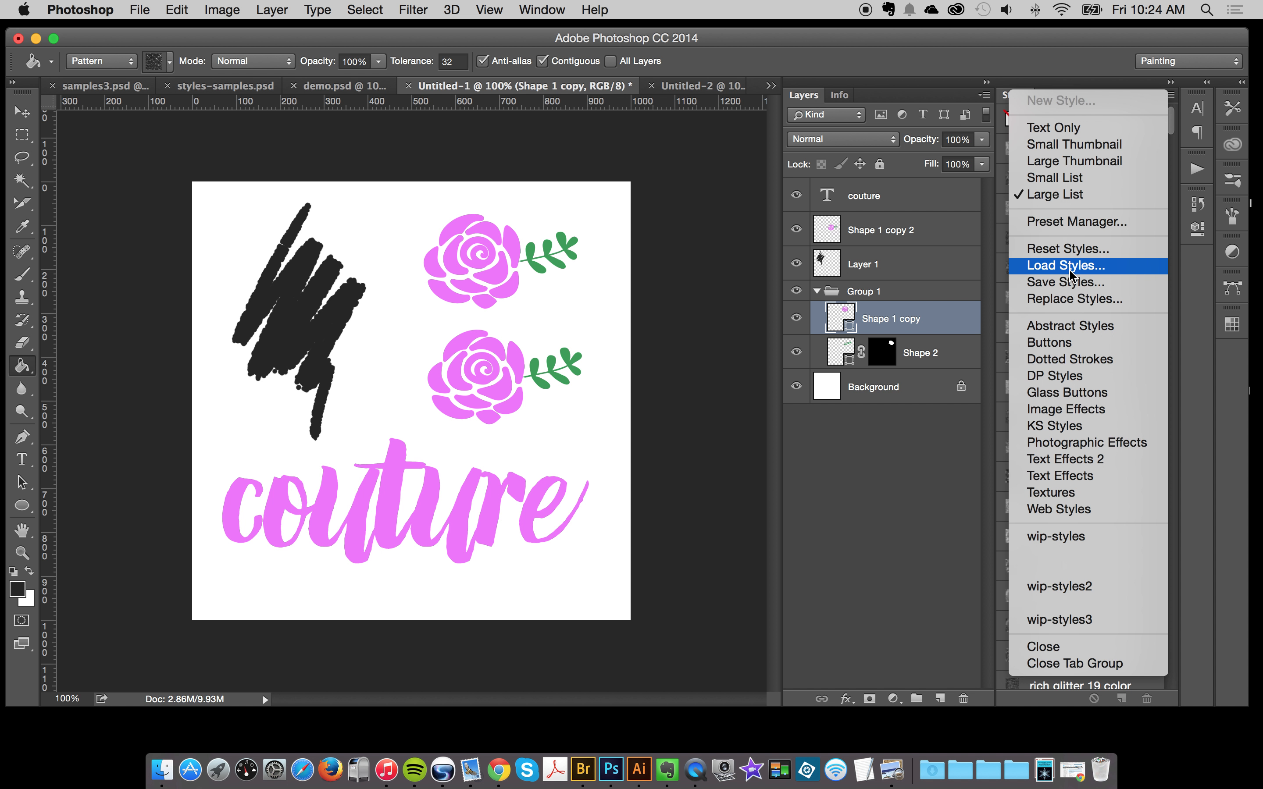
click(902, 474)
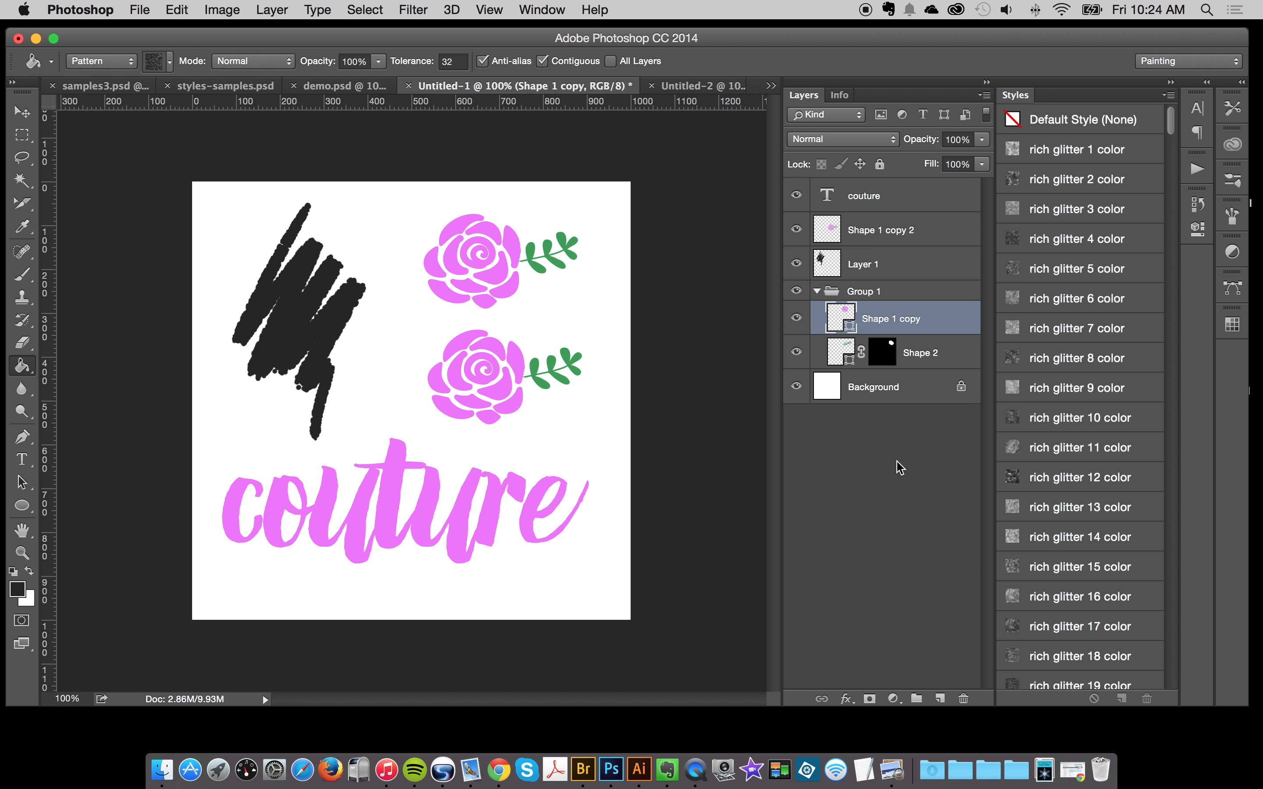
Toggle the visibility of the Shape 1 copy and Shape 2 layers to check which artwork each one holds.
click(797, 320)
click(797, 321)
click(796, 318)
click(796, 318)
click(796, 351)
click(797, 351)
click(837, 360)
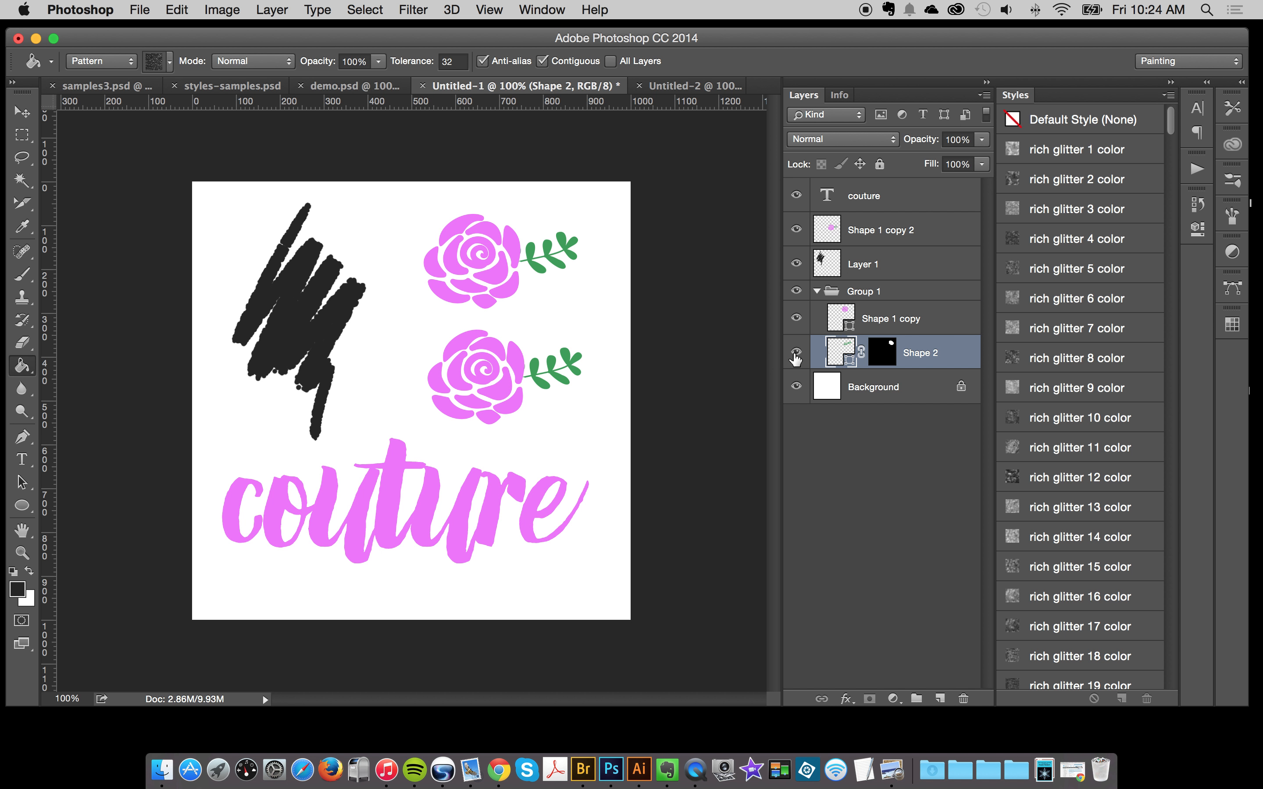
Try several rich glitter color styles, starting with rich glitter 1 color, on the Shape 1 copy rose.
click(890, 320)
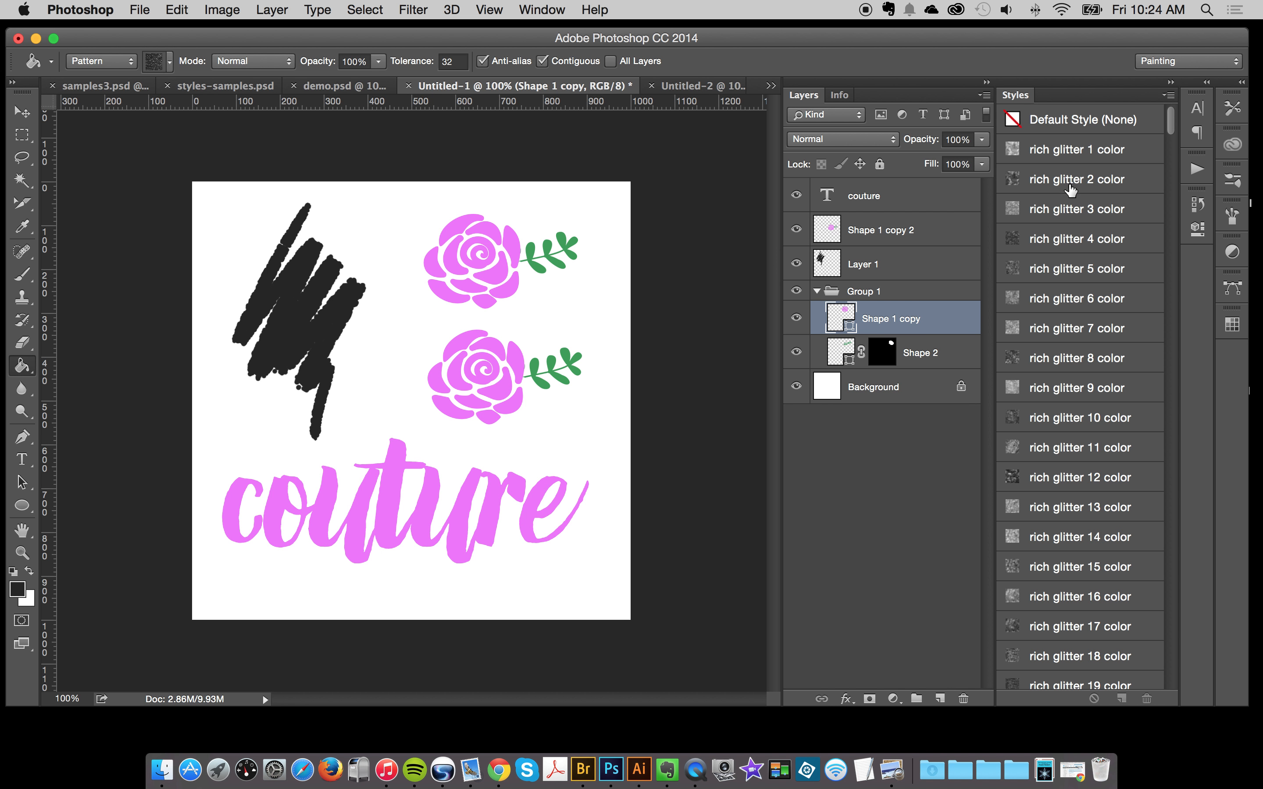
click(1068, 151)
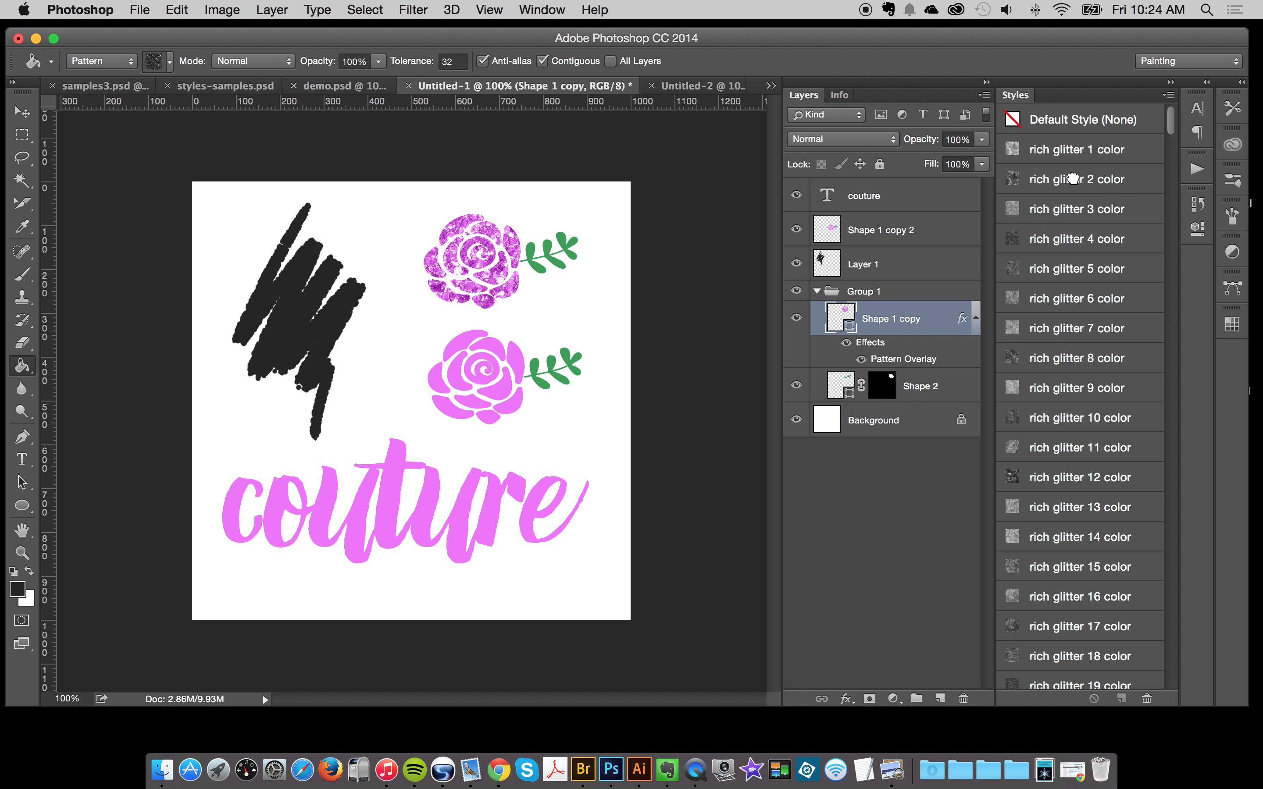
click(1071, 232)
click(1085, 373)
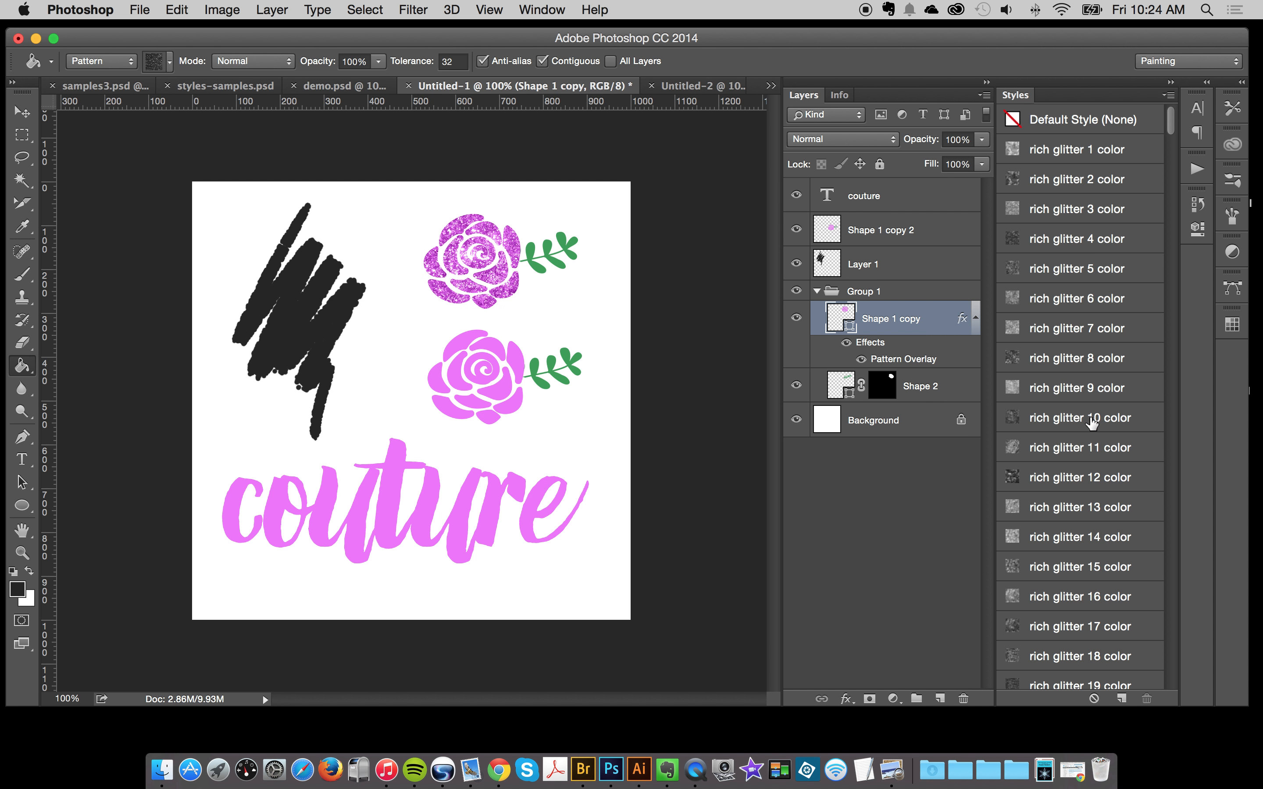
click(1077, 486)
click(1076, 527)
Try a range of further color styles listed after the first rich glitter ones on the Shape 1 copy rose.
scroll(1075, 527, down, 5)
click(1078, 497)
scroll(1077, 502, down, 8)
click(1076, 466)
scroll(1076, 466, down, 7)
click(1079, 502)
scroll(1087, 512, down, 9)
click(1082, 487)
click(1084, 526)
click(1084, 575)
scroll(1085, 579, down, 13)
click(1093, 491)
click(1091, 515)
click(1091, 561)
Try several textile color styles, including textile 6 color, on the Shape 1 copy rose.
scroll(1090, 563, down, 13)
click(1081, 426)
click(1087, 533)
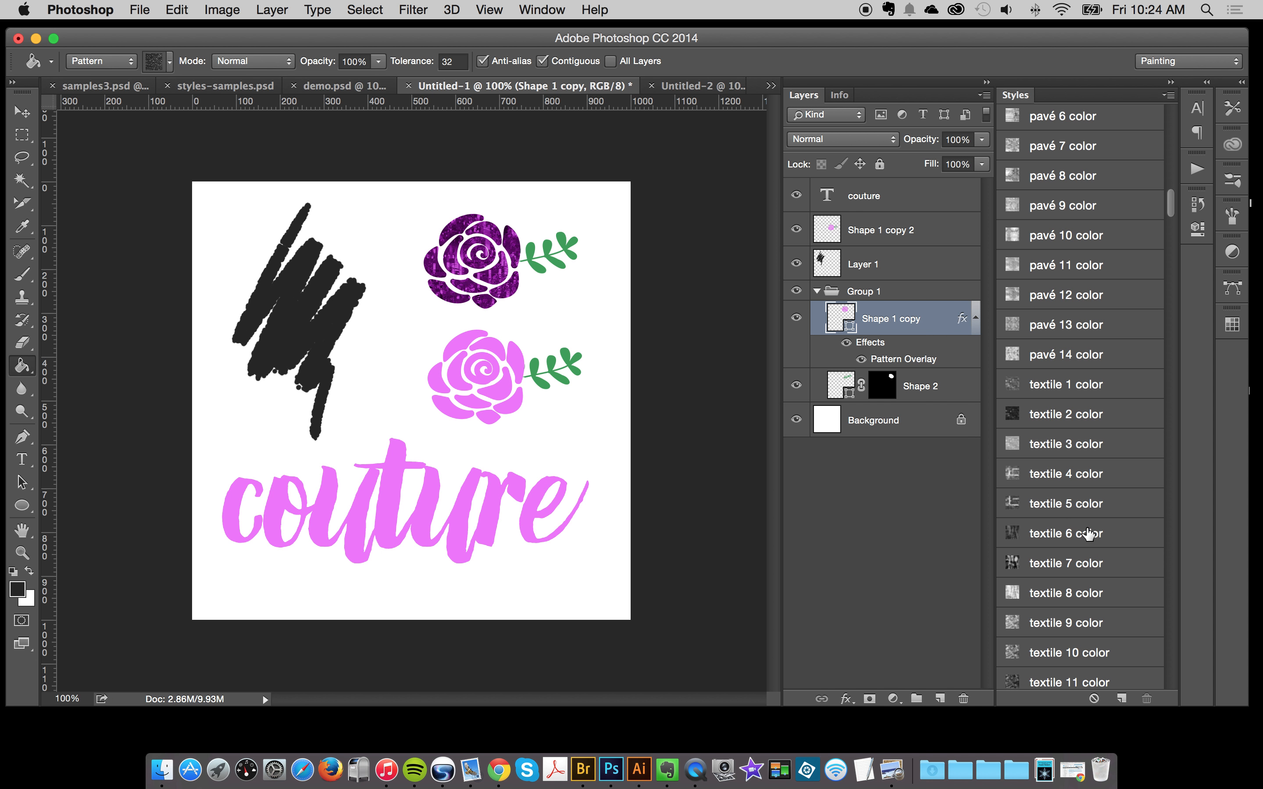
scroll(1089, 533, down, 6)
click(1081, 420)
click(1074, 515)
Try several textile collection color styles, including textile collection 31 color, on the Shape 1 copy rose.
scroll(1074, 517, down, 5)
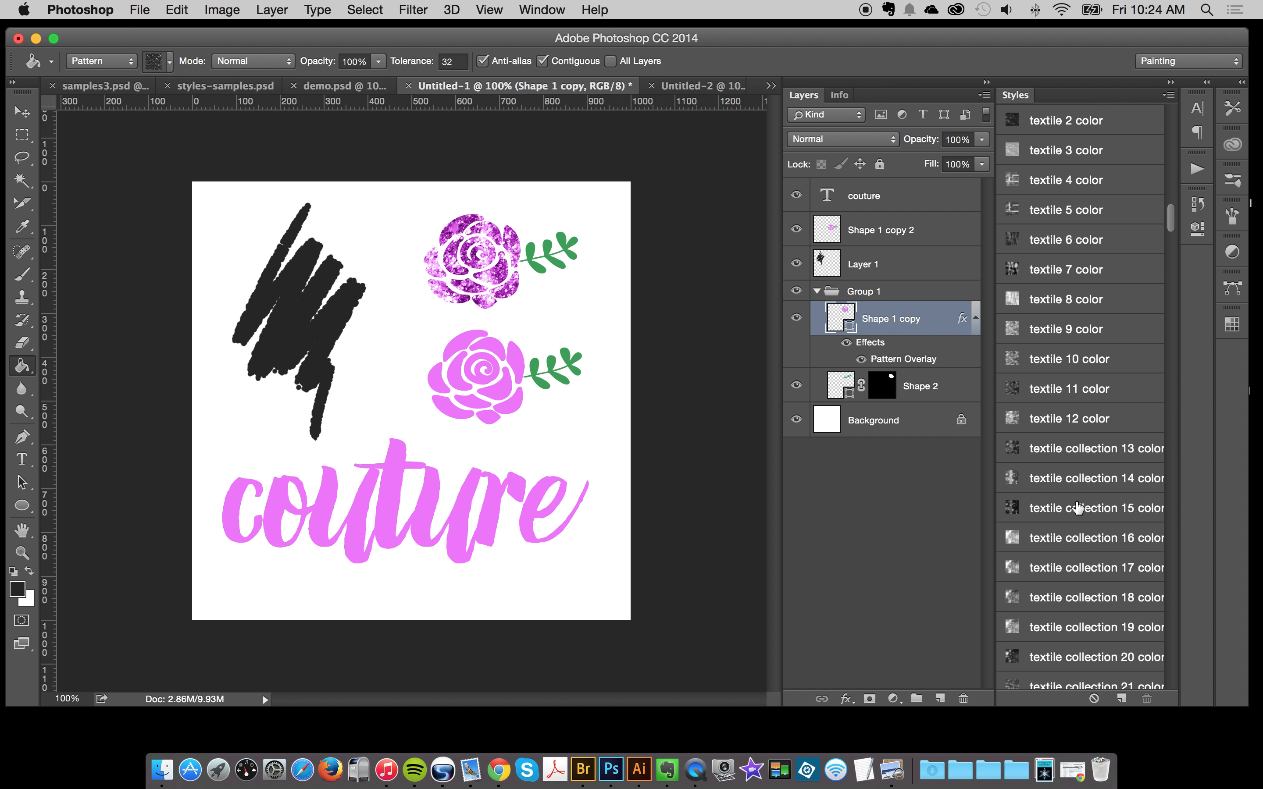
click(1074, 517)
click(1080, 462)
scroll(1089, 529, down, 5)
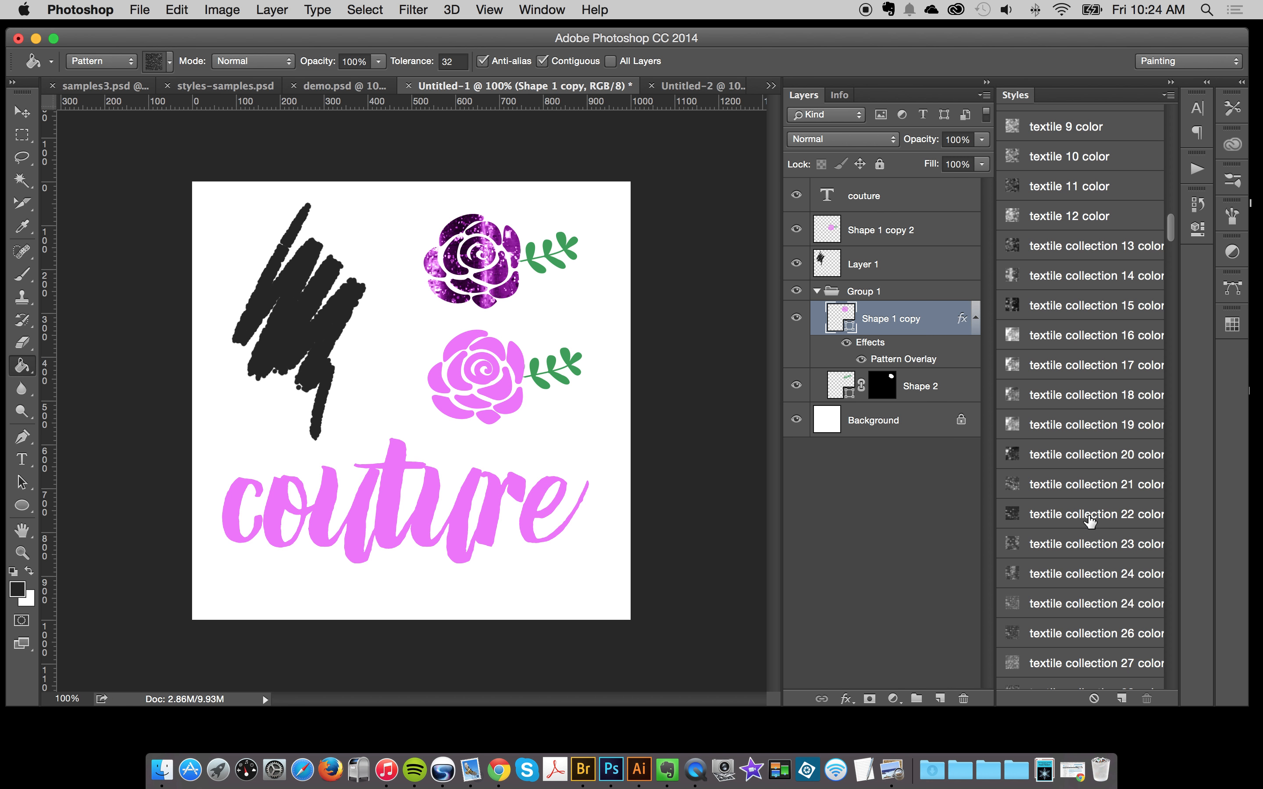
click(1089, 527)
scroll(1090, 527, down, 10)
click(1090, 521)
click(1091, 402)
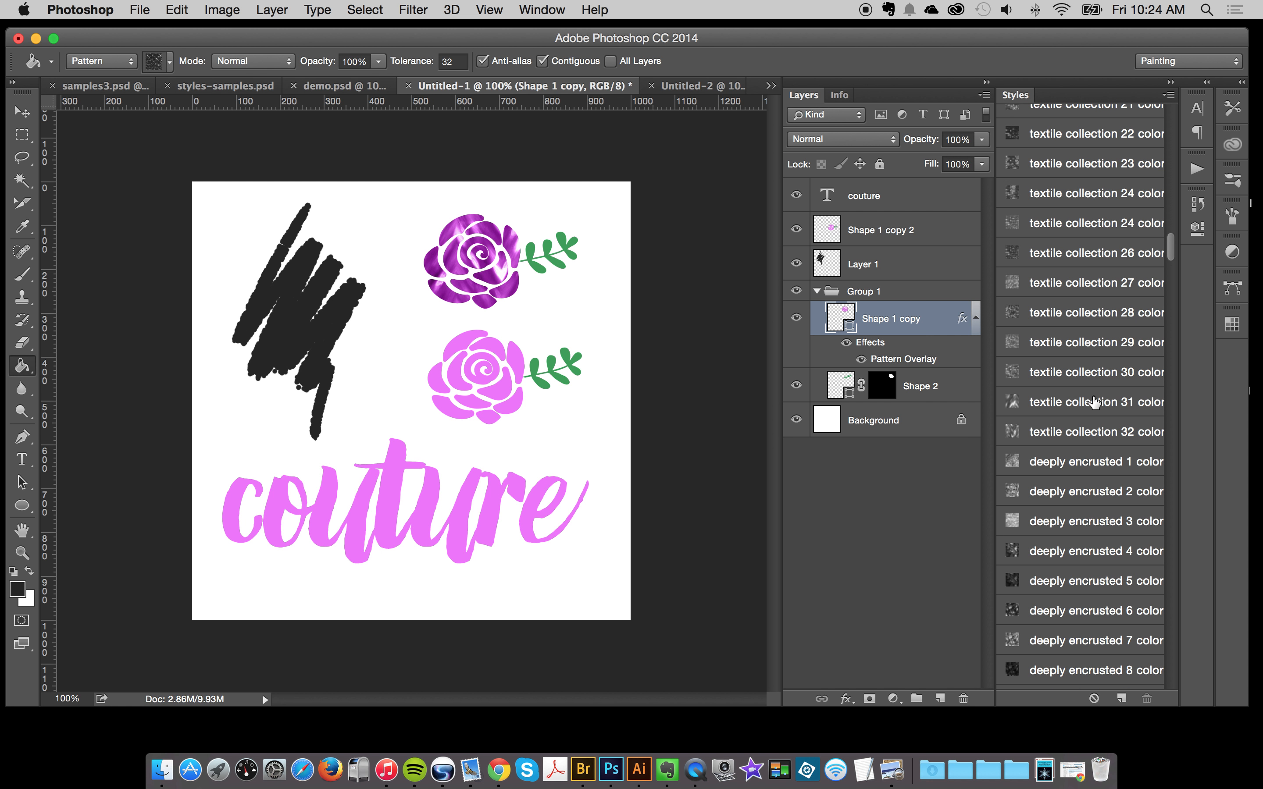
Try deeply encrusted and so dimensional color styles on the Shape 1 copy rose.
scroll(1093, 402, down, 20)
click(1094, 403)
click(1098, 550)
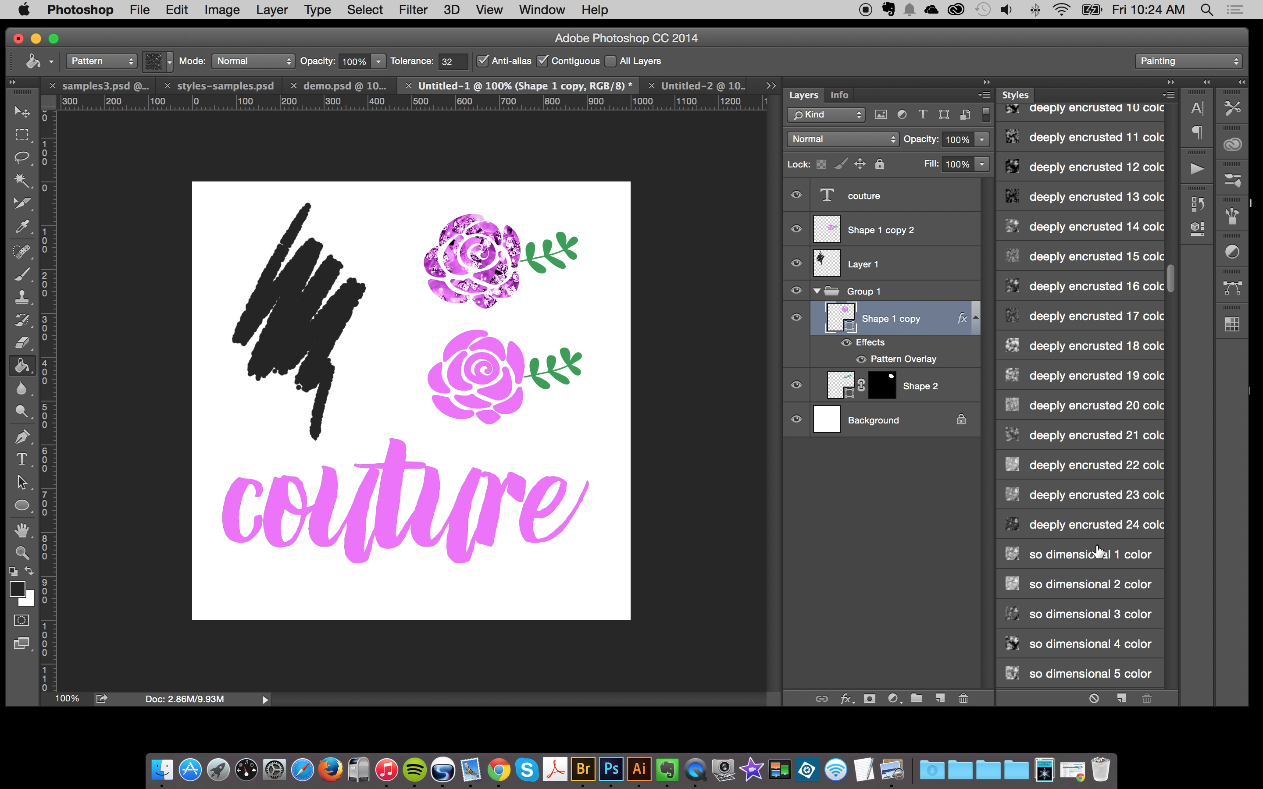
click(1098, 603)
scroll(1098, 603, down, 1)
scroll(1096, 600, down, 10)
click(1092, 592)
Try more color styles listed beyond the so dimensional group on the Shape 1 copy rose.
scroll(1092, 593, down, 15)
click(1089, 504)
click(1098, 553)
scroll(1098, 554, down, 15)
click(1100, 448)
click(1097, 512)
Try several metal mixes color styles on the Shape 1 copy rose, finishing with metal mixes 12 color.
scroll(1083, 553, down, 15)
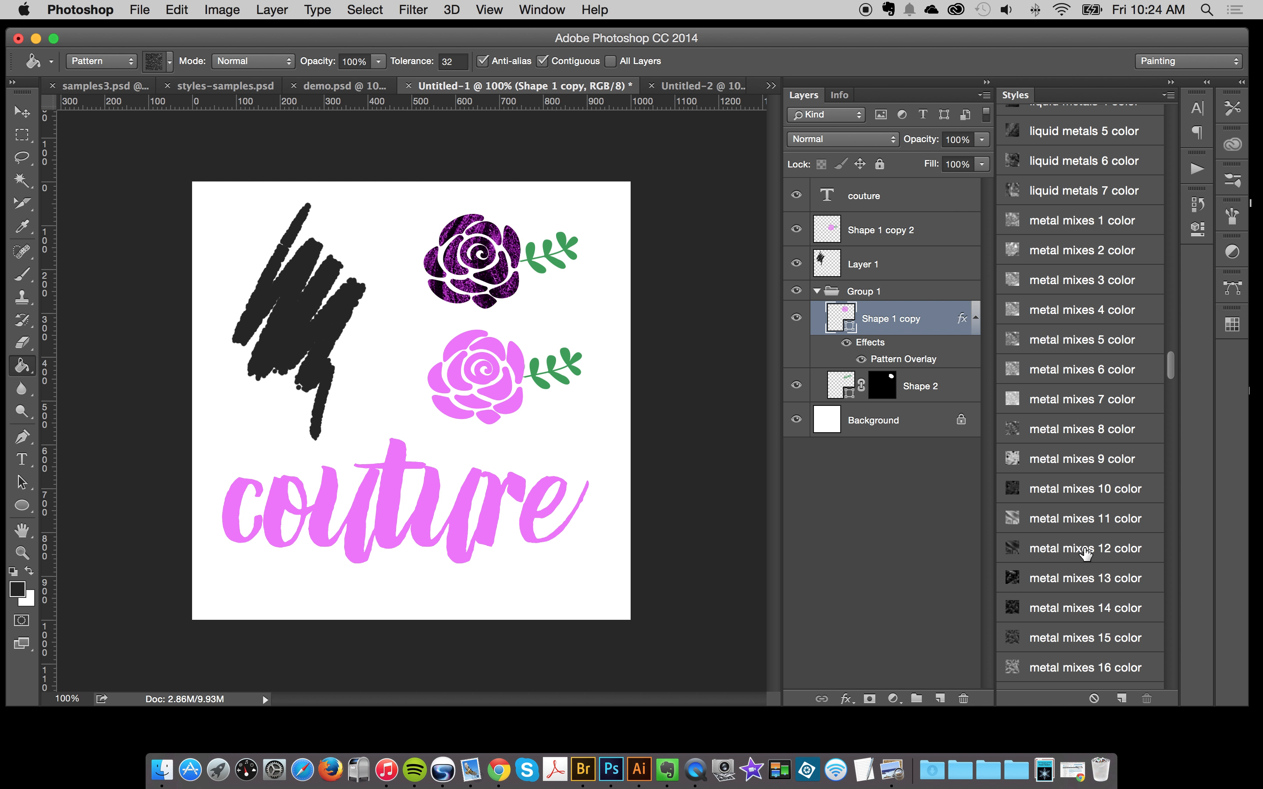
click(1067, 429)
click(1084, 339)
scroll(1085, 449, up, 3)
click(1071, 313)
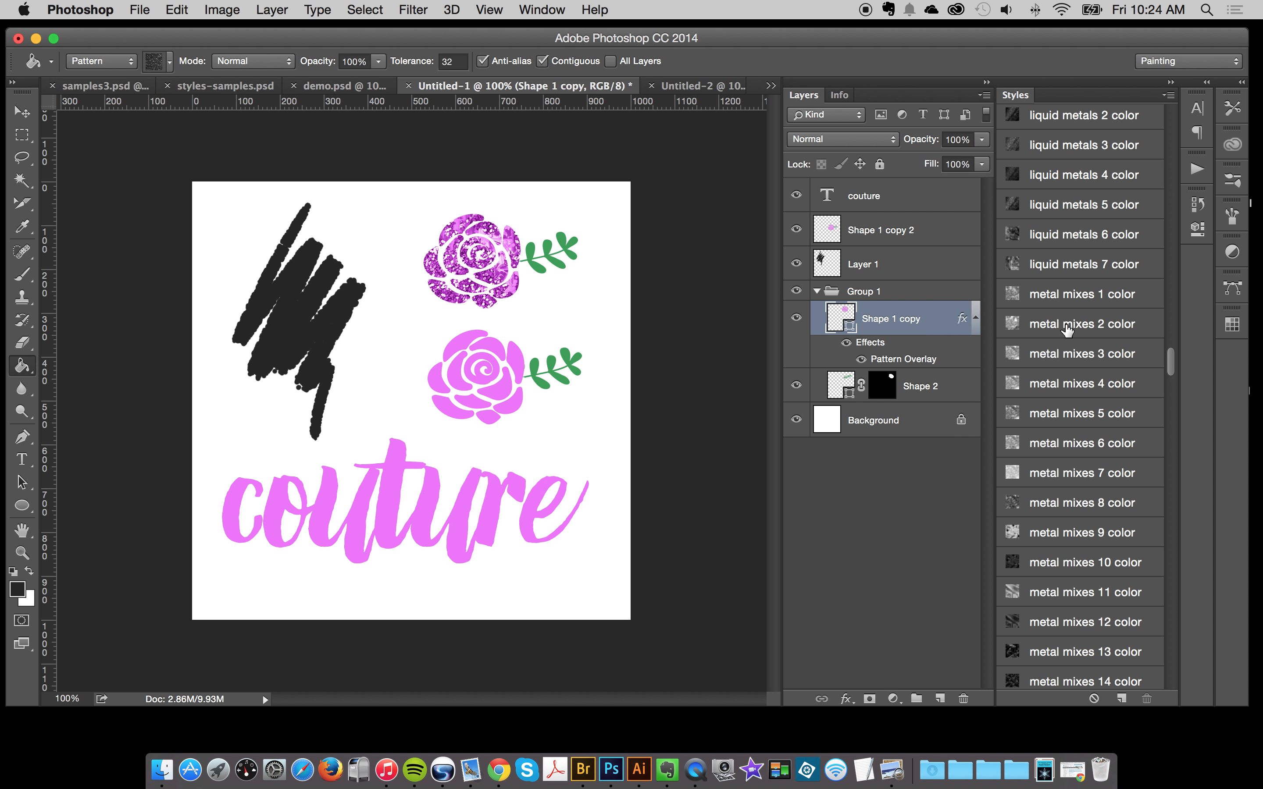
scroll(1101, 459, down, 10)
click(1071, 320)
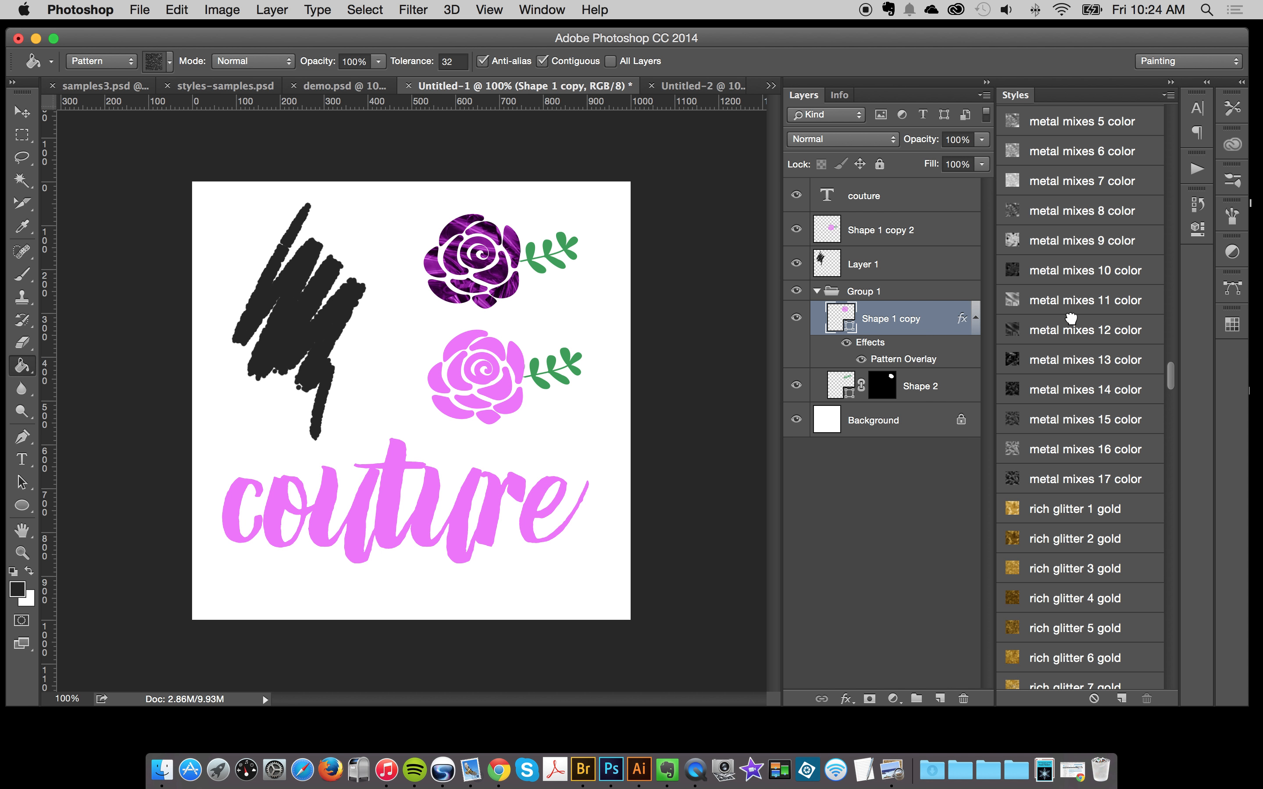
scroll(1078, 427, down, 4)
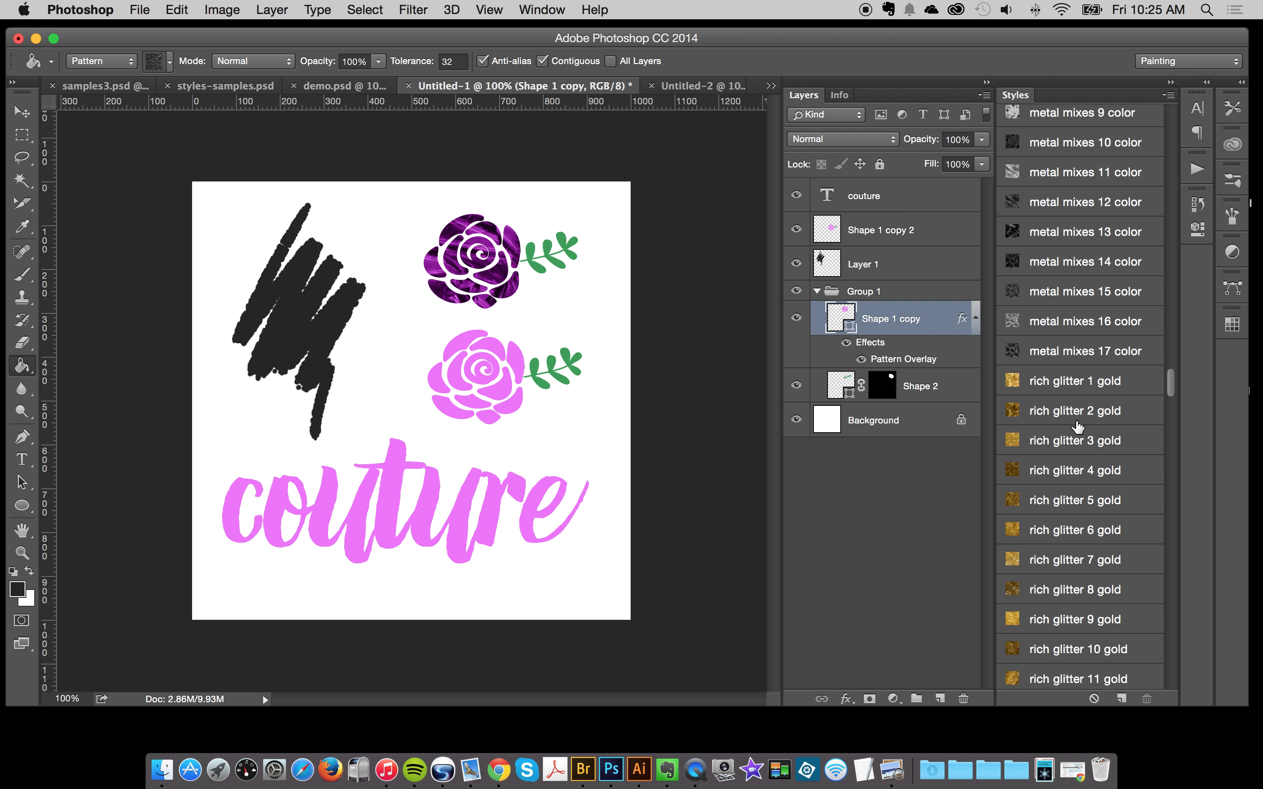
Try rich glitter gold styles and a metal mixes color style on the Shape 1 copy rose.
click(1080, 399)
click(1080, 452)
scroll(1081, 449, up, 3)
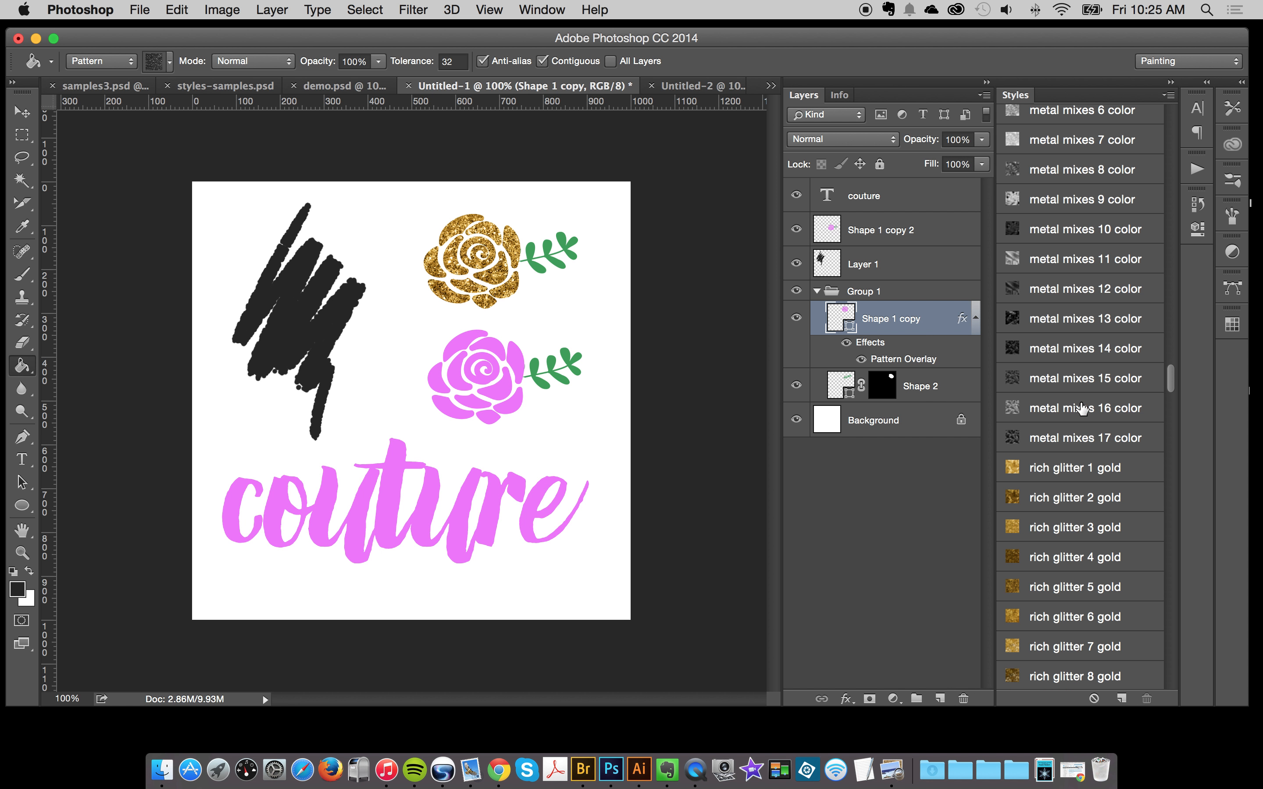
scroll(1081, 408, up, 1)
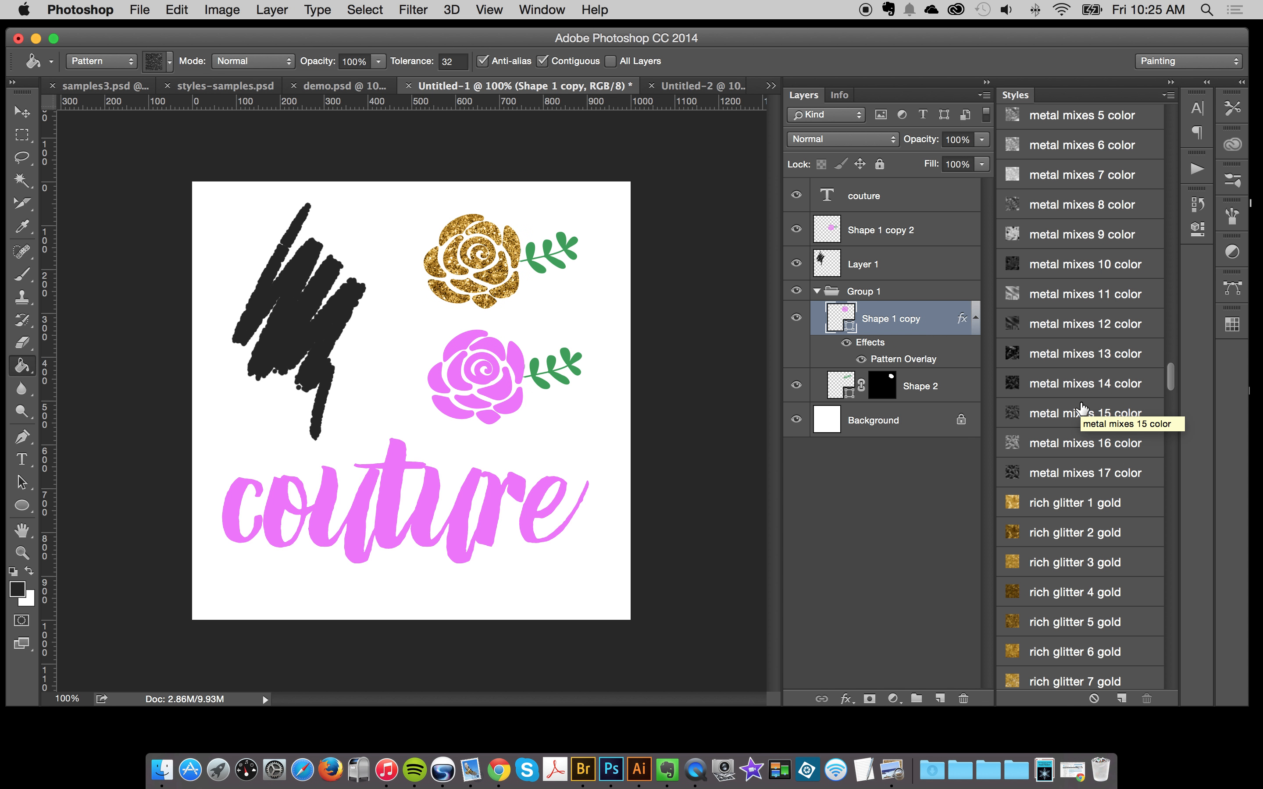
click(1095, 192)
scroll(1093, 204, up, 1)
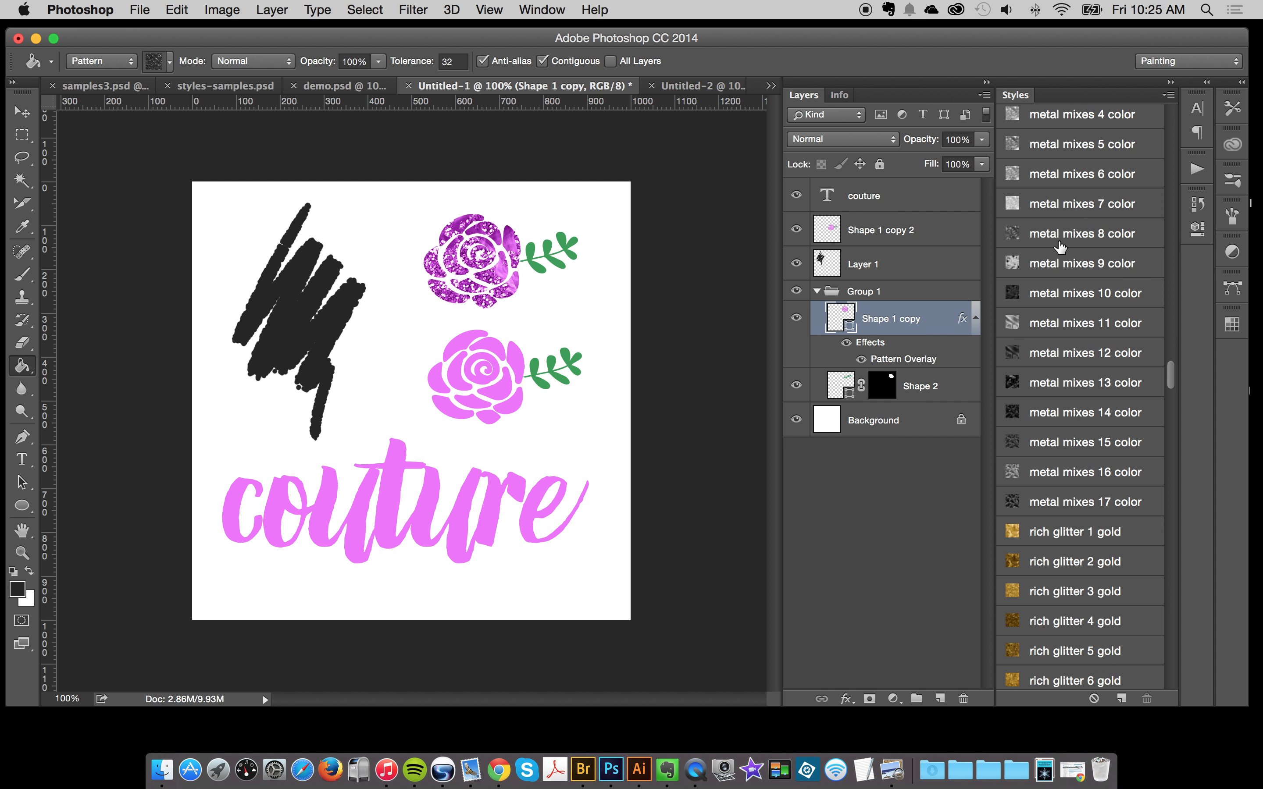
Try the liquid metals 7 color and caviar 8 color styles on the Shape 1 copy rose.
scroll(1069, 207, up, 5)
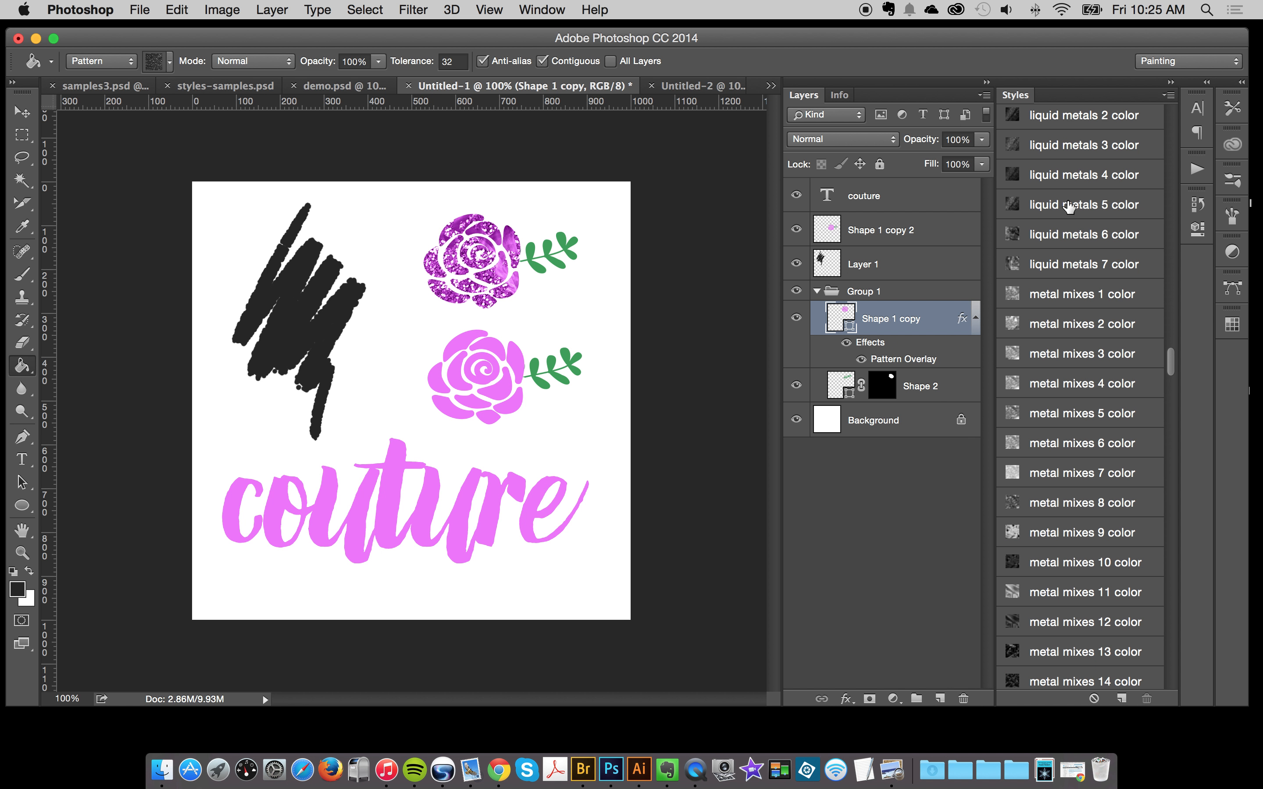
click(1087, 269)
scroll(1080, 293, up, 4)
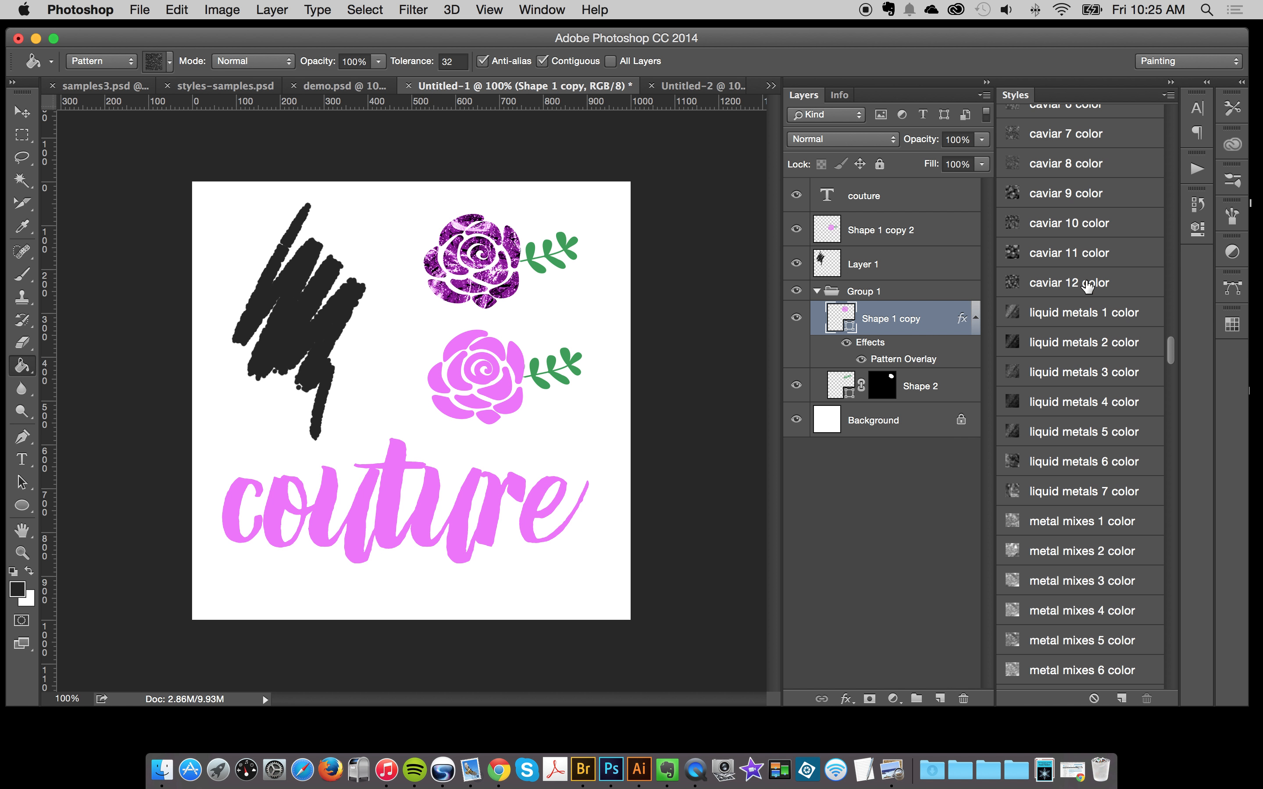
click(1046, 163)
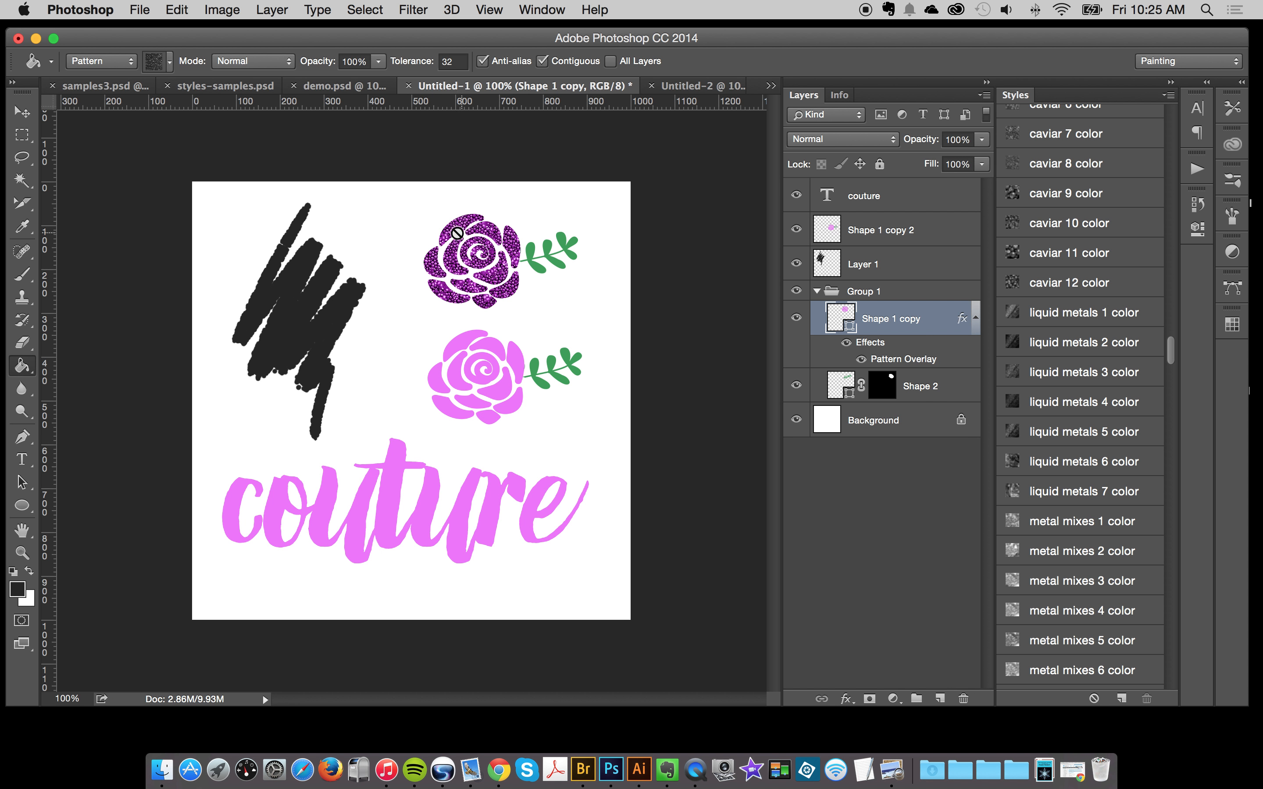
Try the pavé 6 color and pavé 1 color styles on the Shape 1 copy rose.
scroll(1098, 270, up, 10)
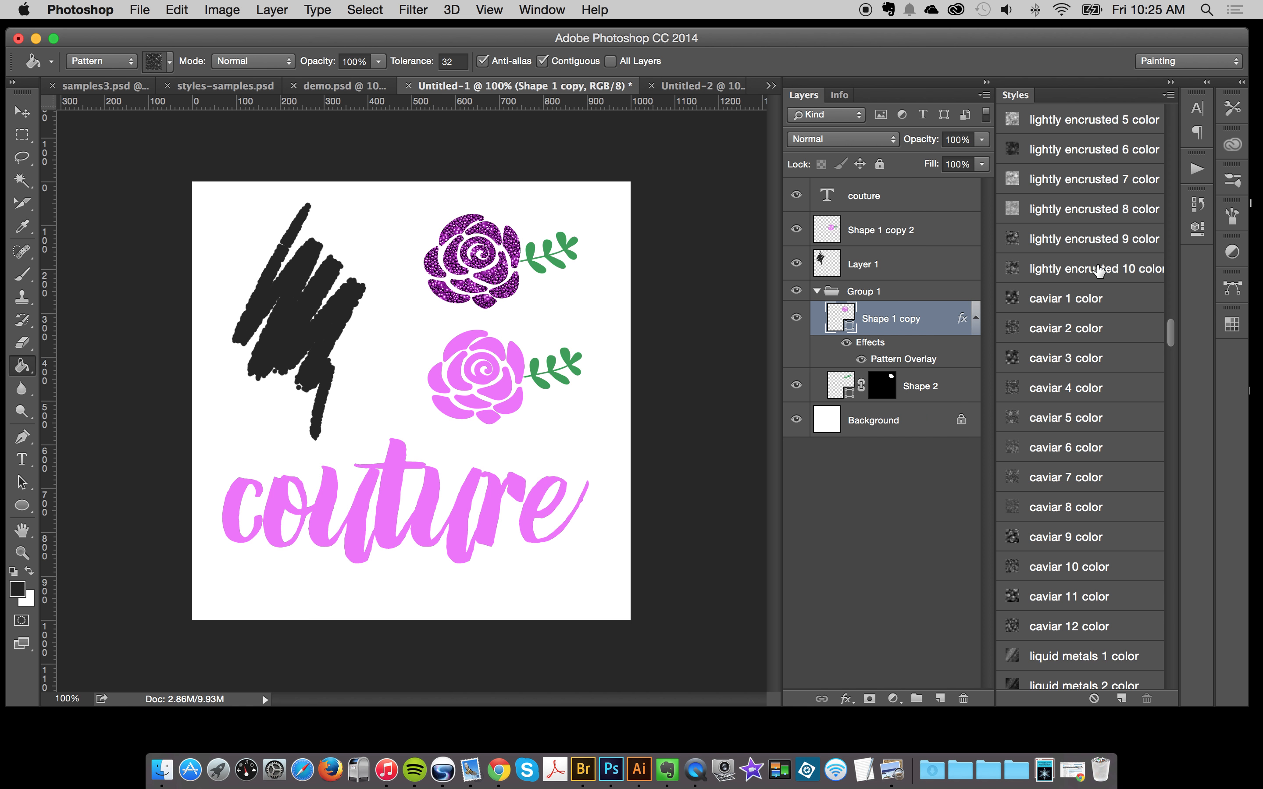
scroll(1098, 270, up, 20)
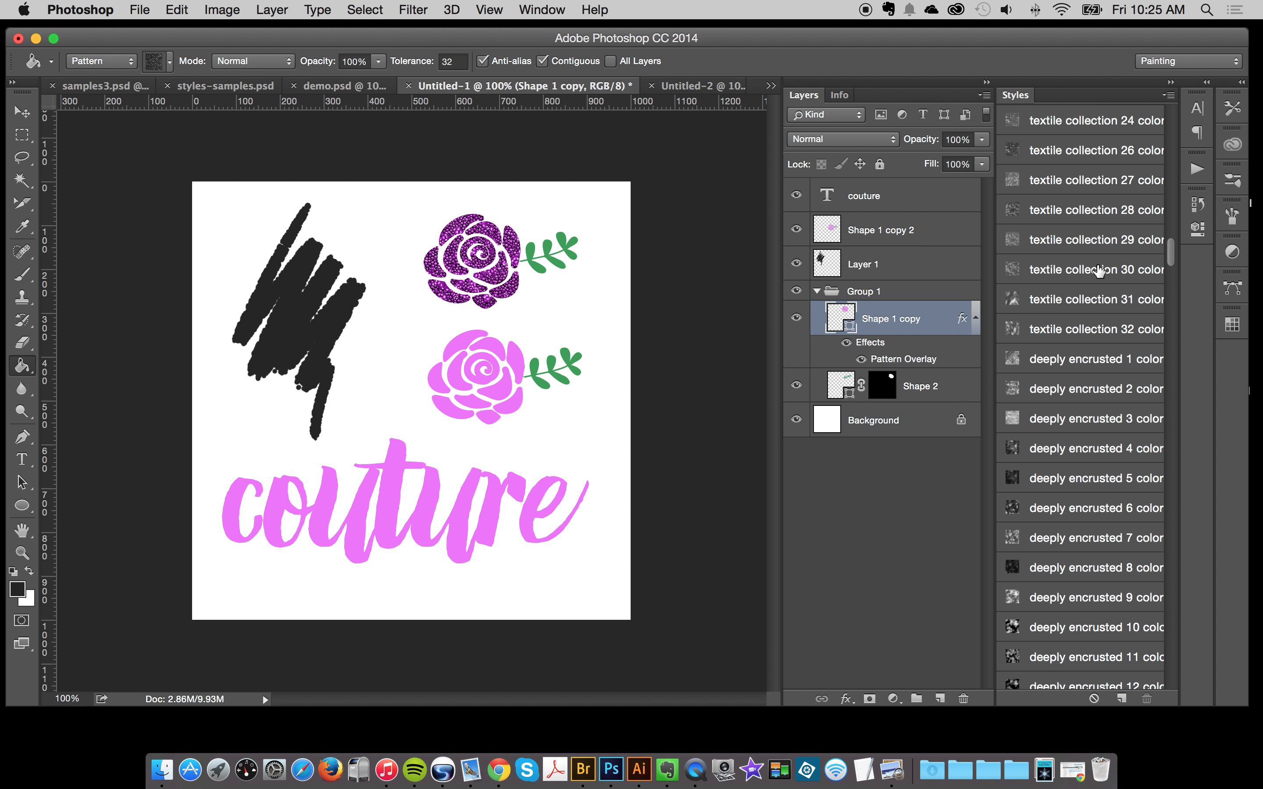
scroll(1098, 270, up, 15)
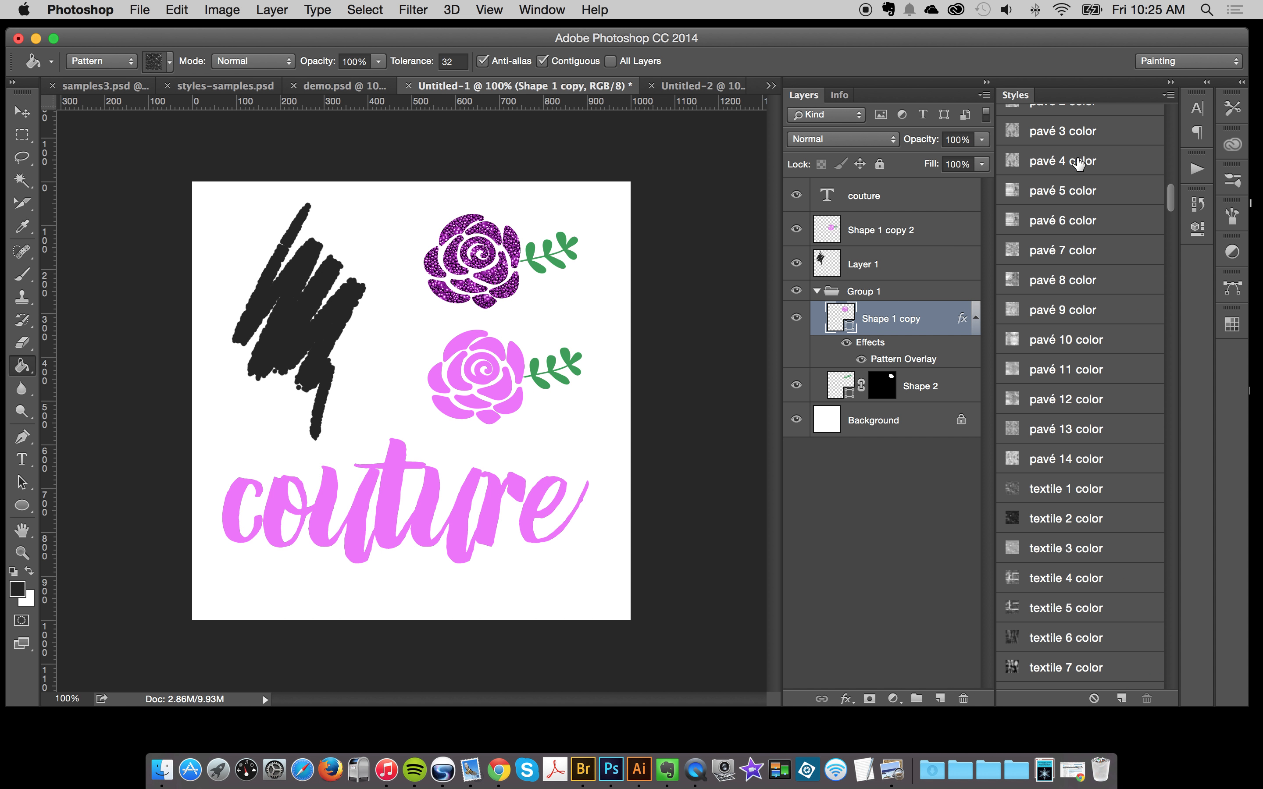
click(1082, 222)
scroll(1083, 221, up, 7)
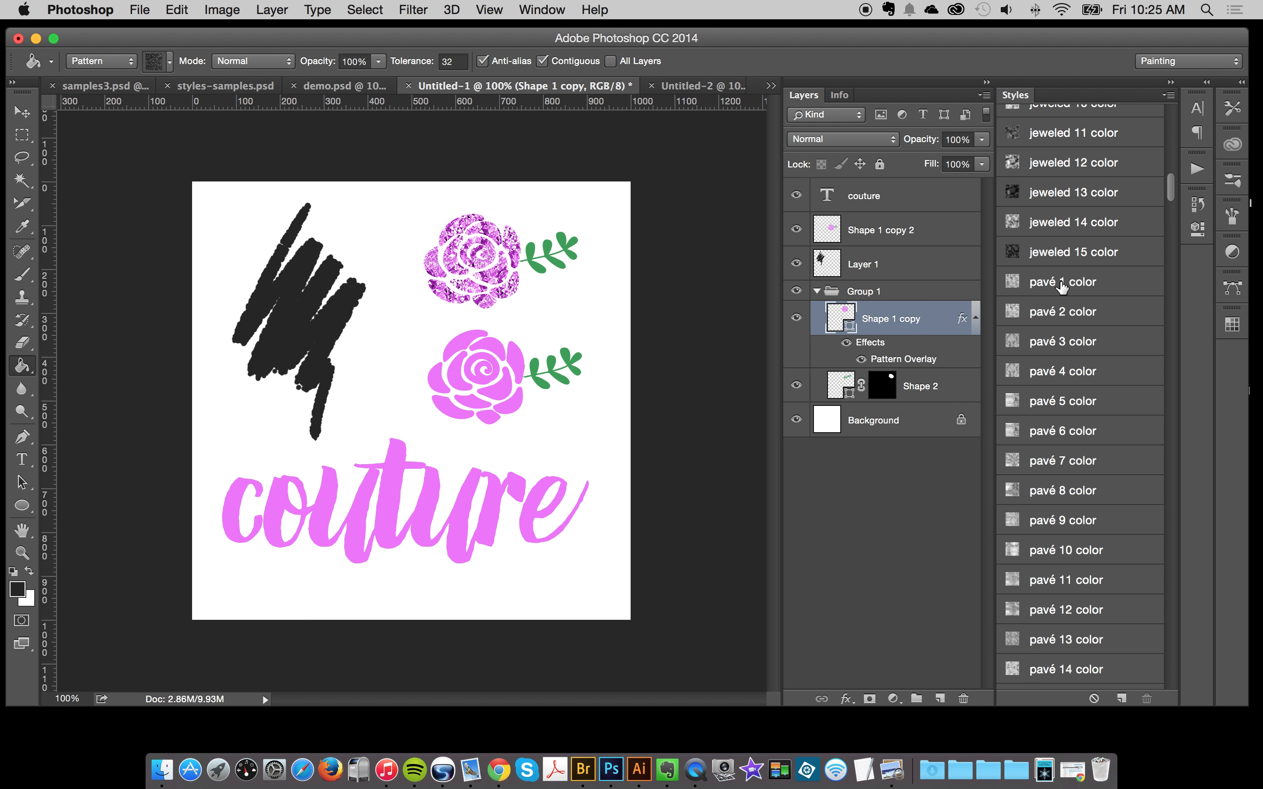
click(1059, 282)
scroll(1060, 282, up, 1)
Apply the textile collection 22 color style to the Shape 1 copy rose.
scroll(1060, 282, down, 20)
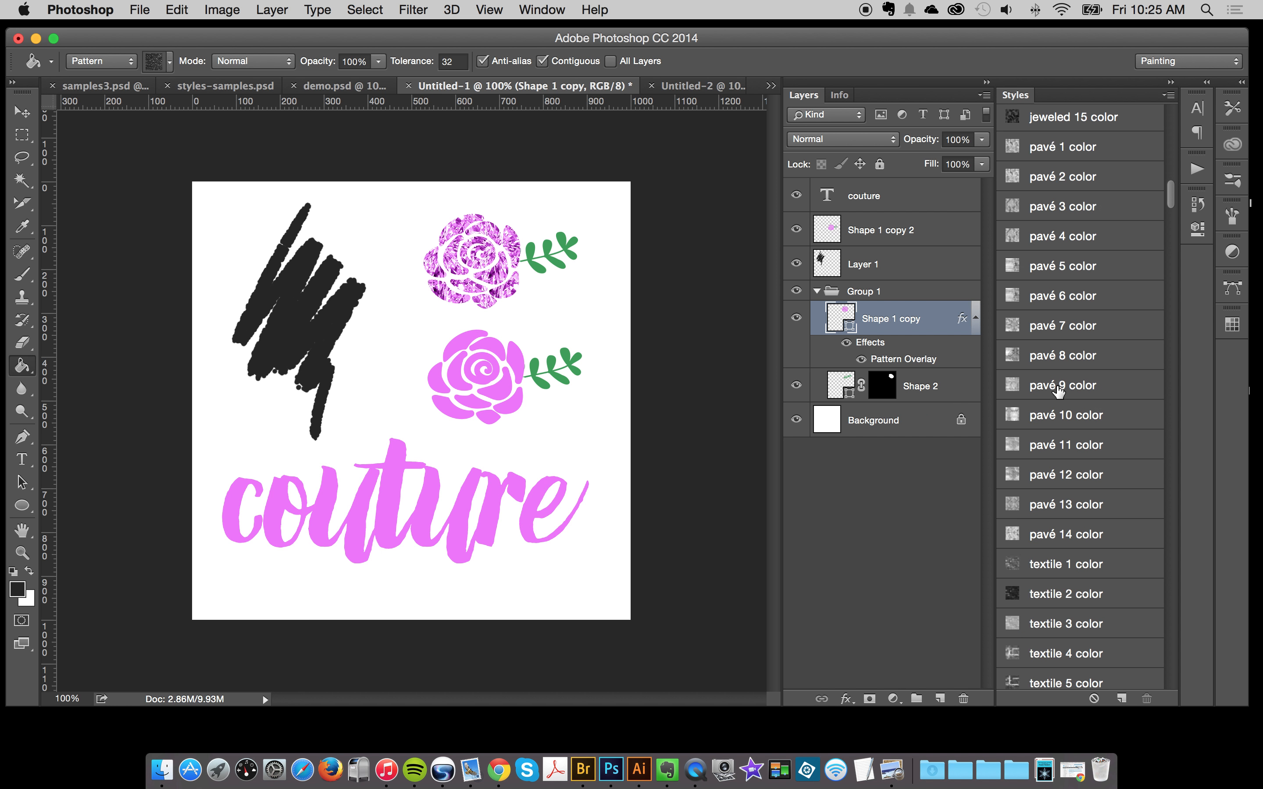
scroll(1059, 392, up, 8)
scroll(1056, 241, up, 10)
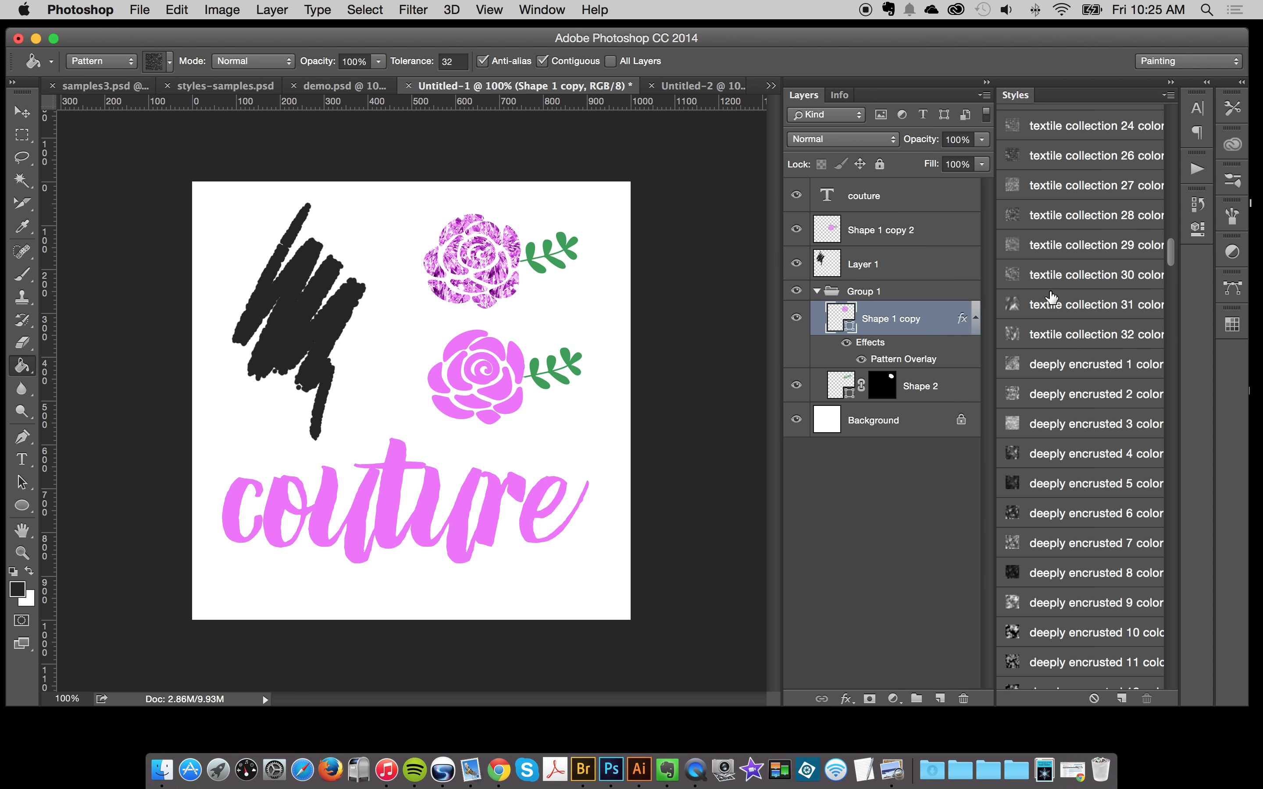
click(1058, 252)
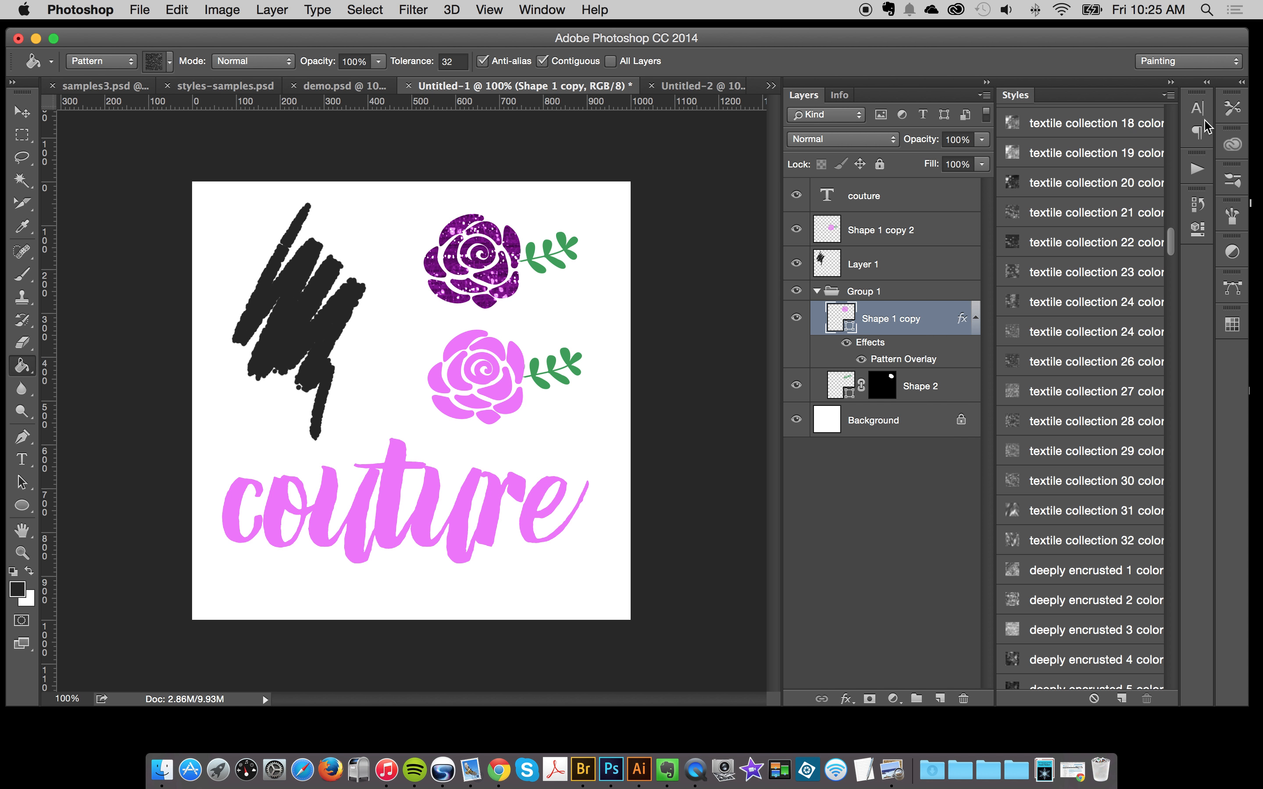
Expand the collapsed side panels so that the Actions list is shown.
click(1198, 204)
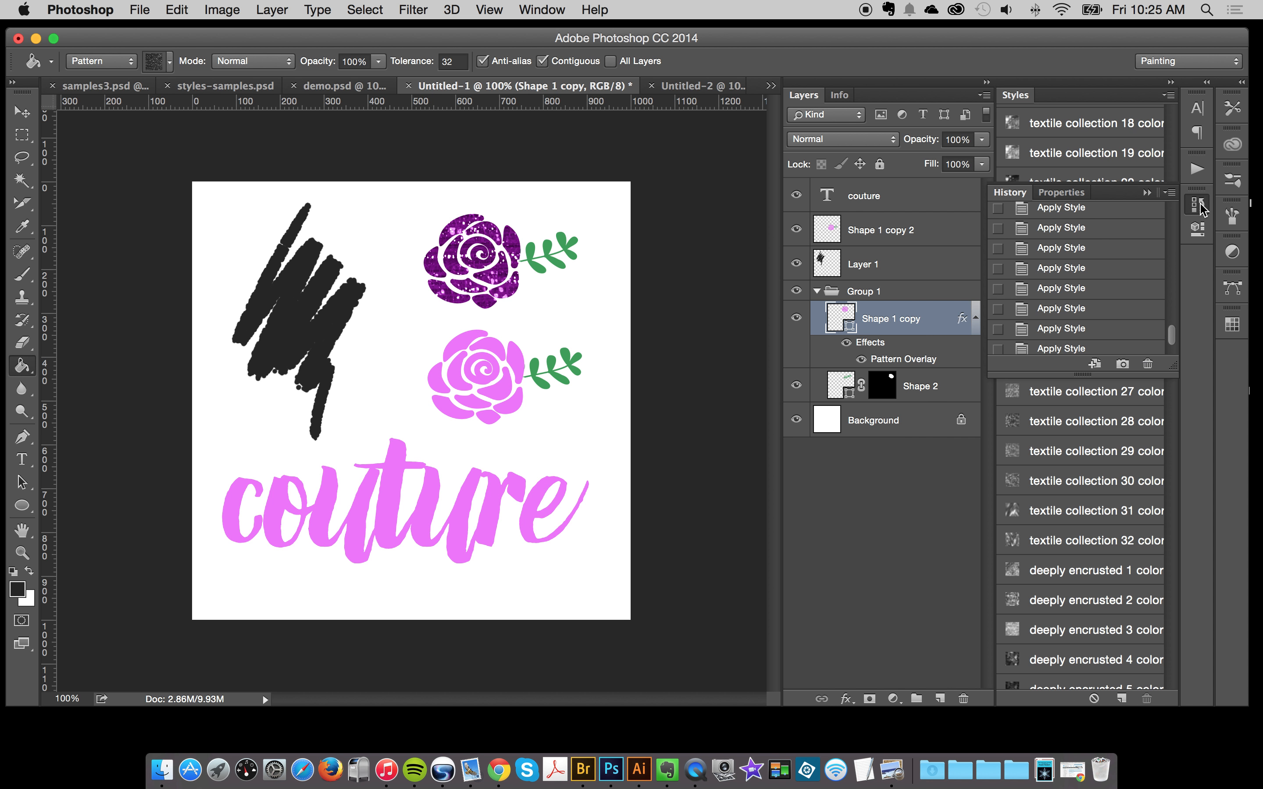
click(1198, 205)
click(1198, 228)
click(1198, 230)
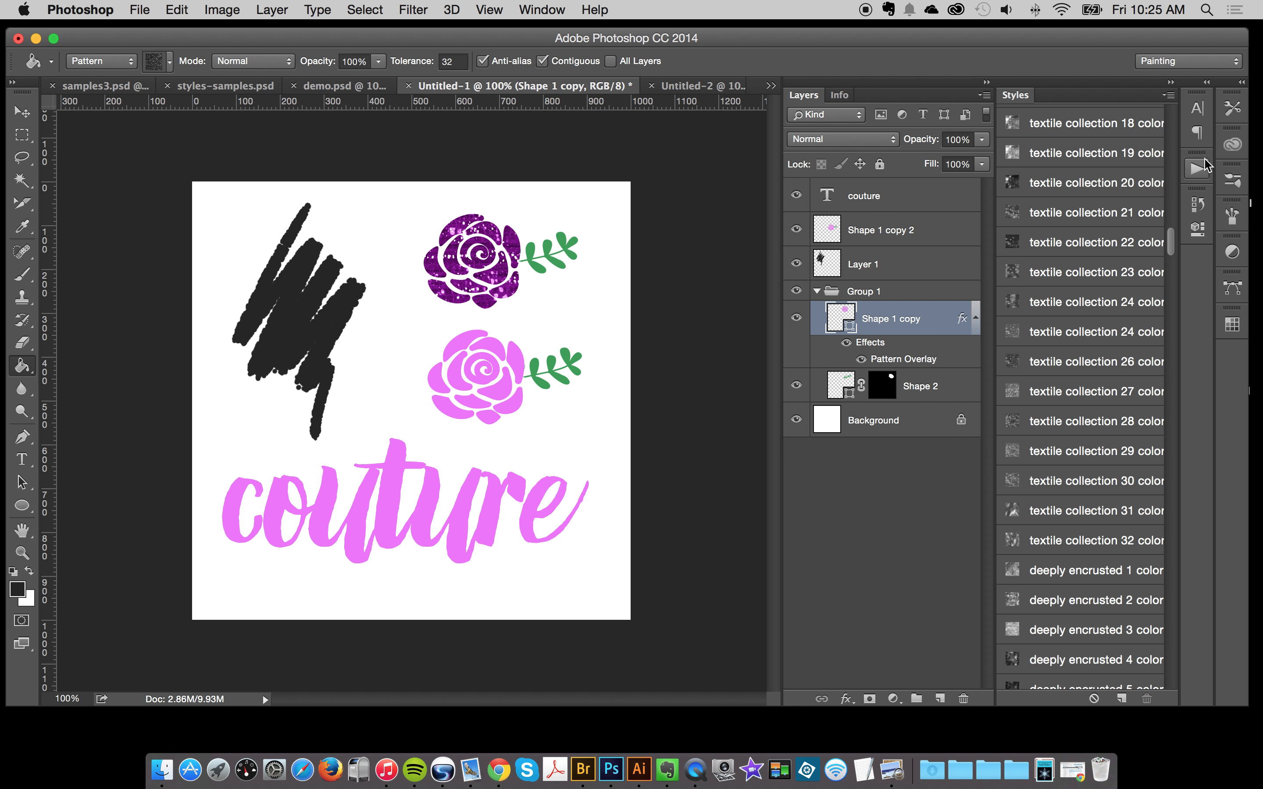
click(1207, 82)
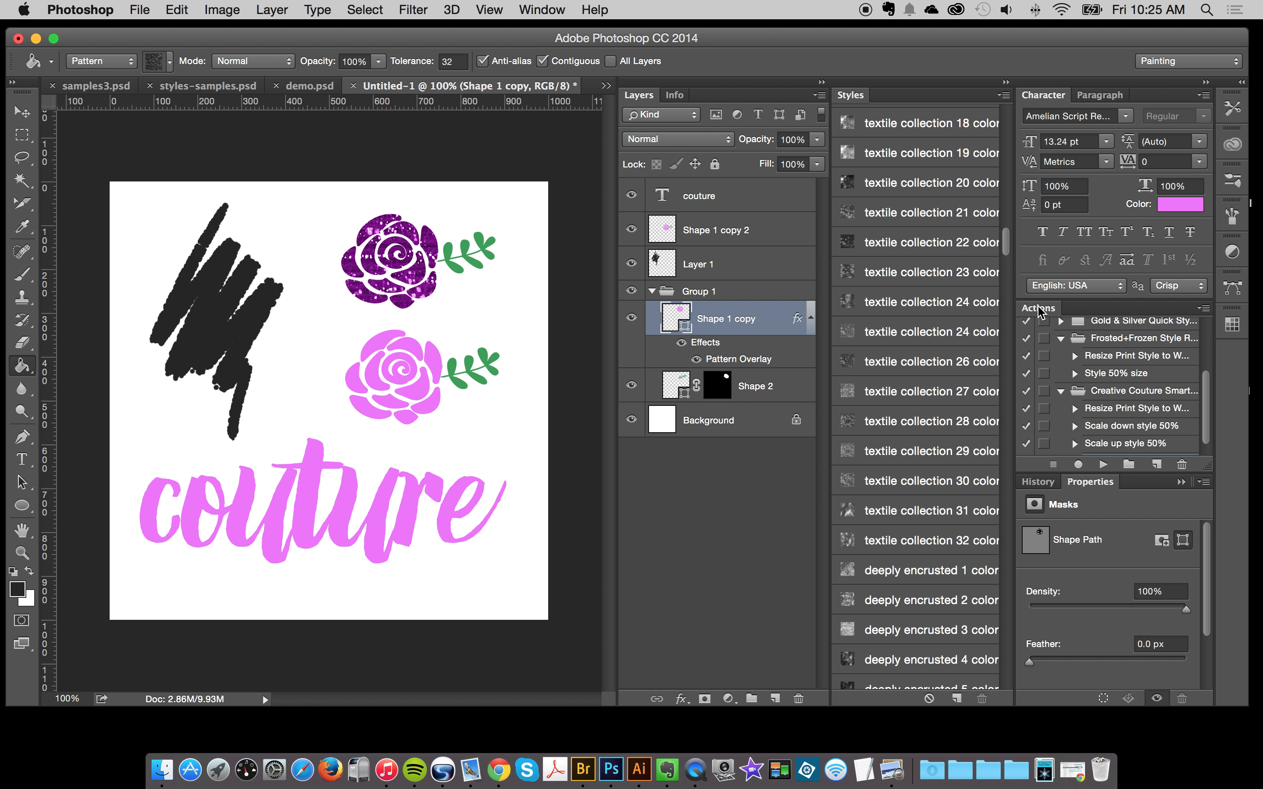
click(546, 9)
click(561, 136)
Review the options for loading actions and select the Creative Couture Smart action set to see its actions.
click(1202, 310)
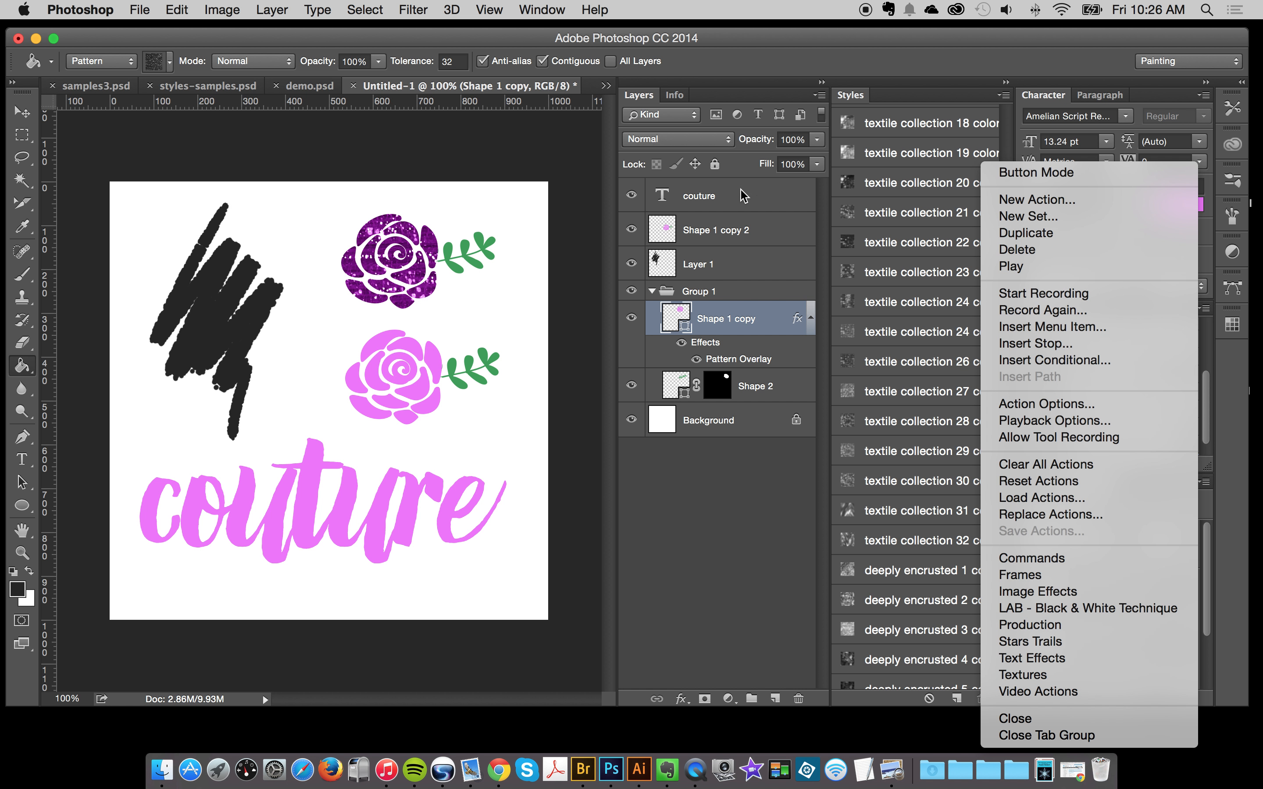
click(700, 512)
click(1131, 395)
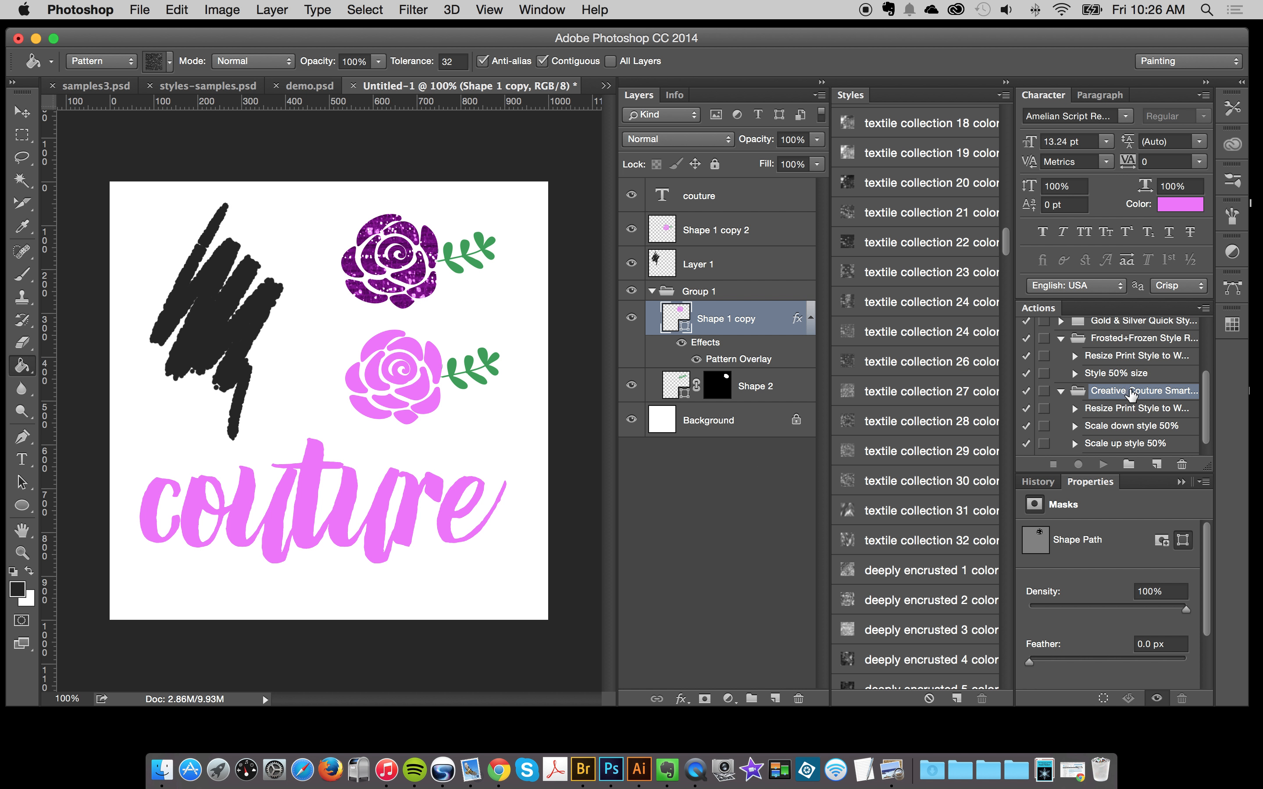
scroll(1137, 398, down, 1)
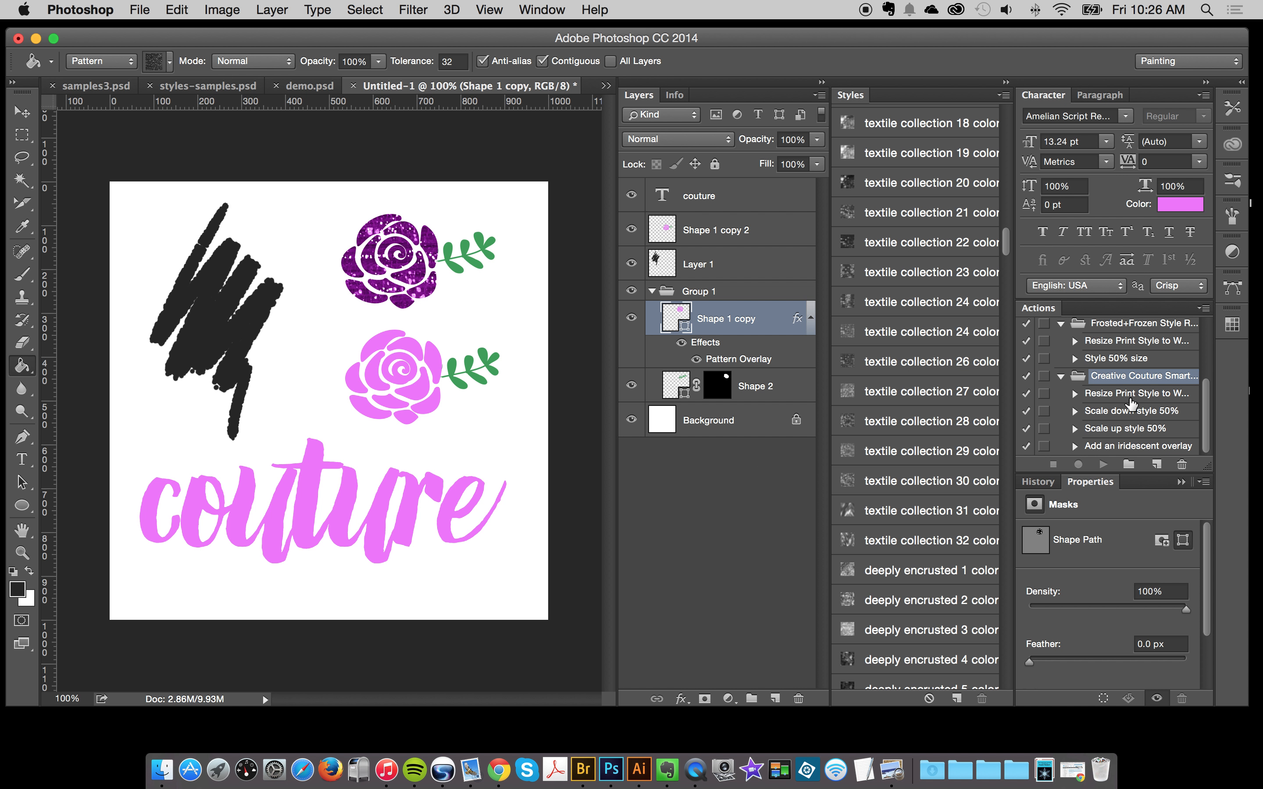
Run Scale down style 50% on the rose's current style and again on the textile collection 24 color style.
click(1127, 416)
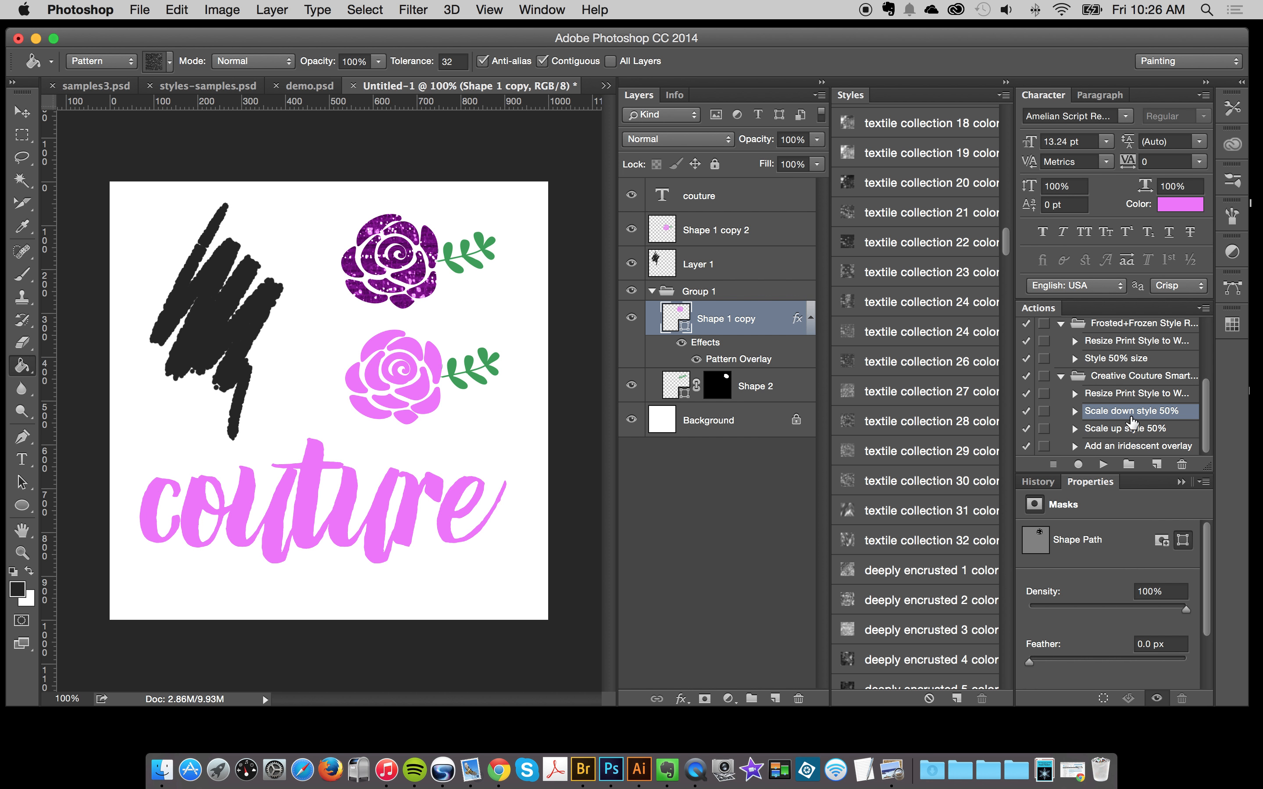
click(1120, 430)
click(1128, 415)
click(1104, 464)
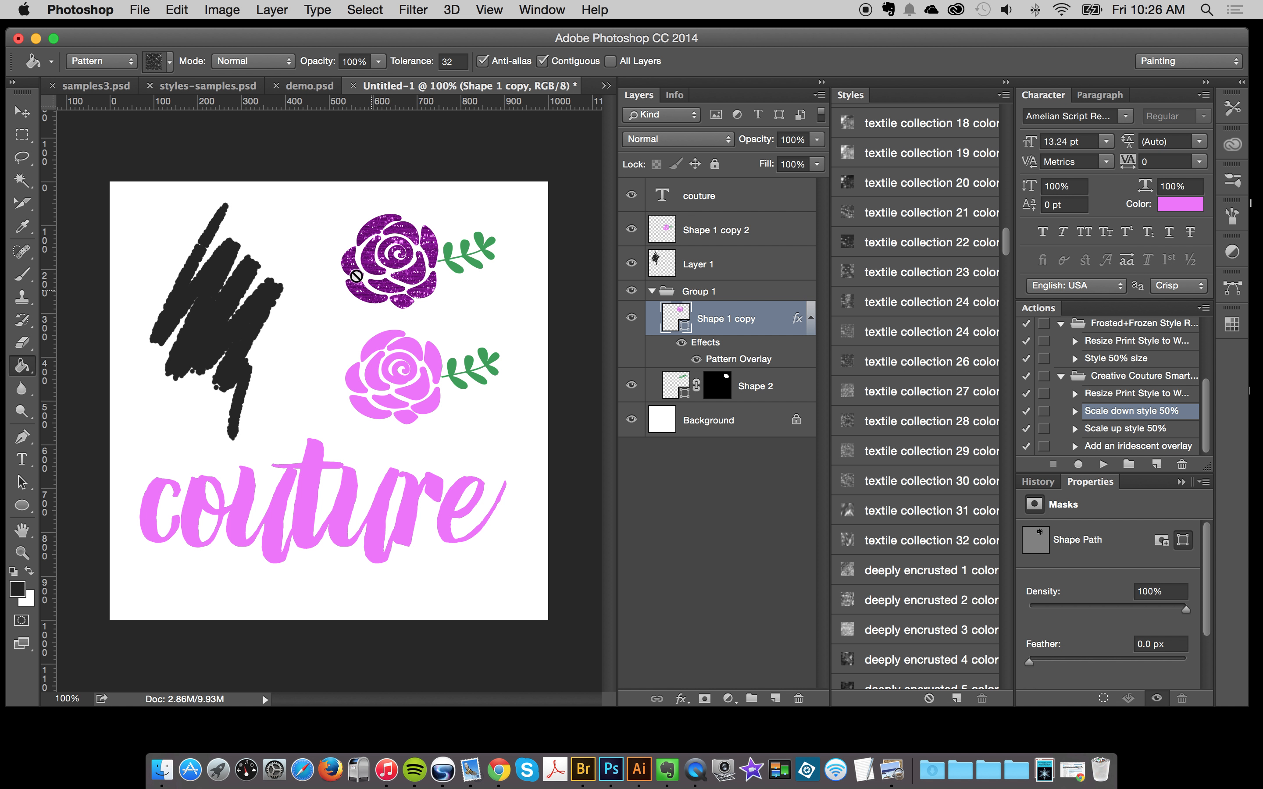
click(905, 301)
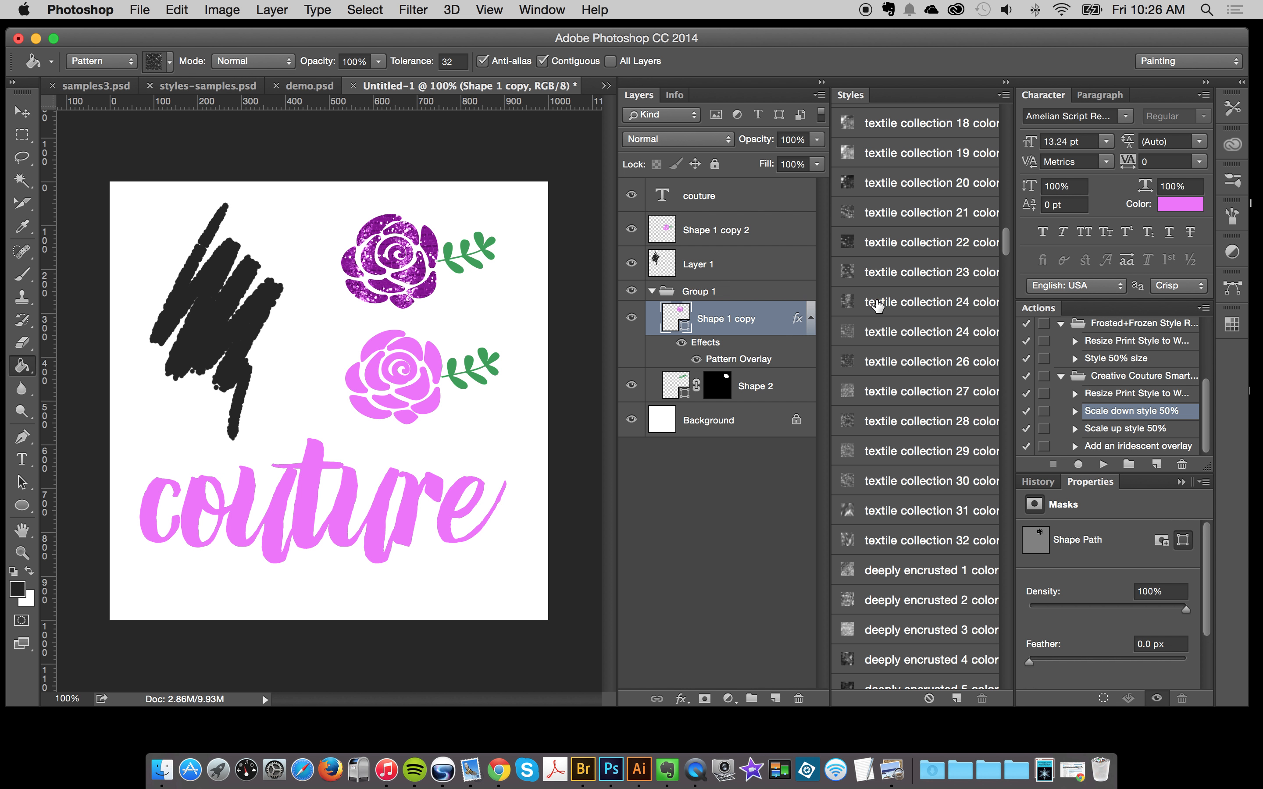
click(1103, 464)
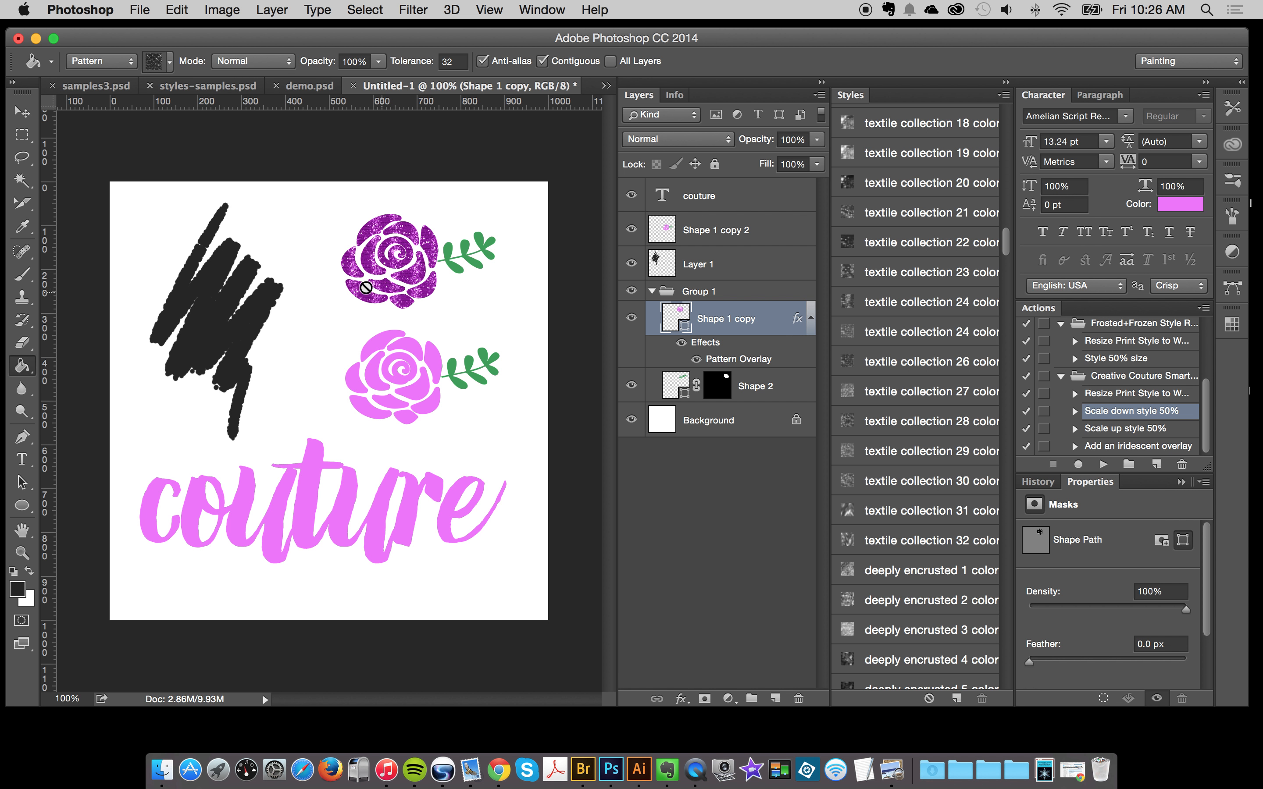
Apply the textile collection 15 color style to the rose and run Scale down style 50% on it twice.
click(884, 244)
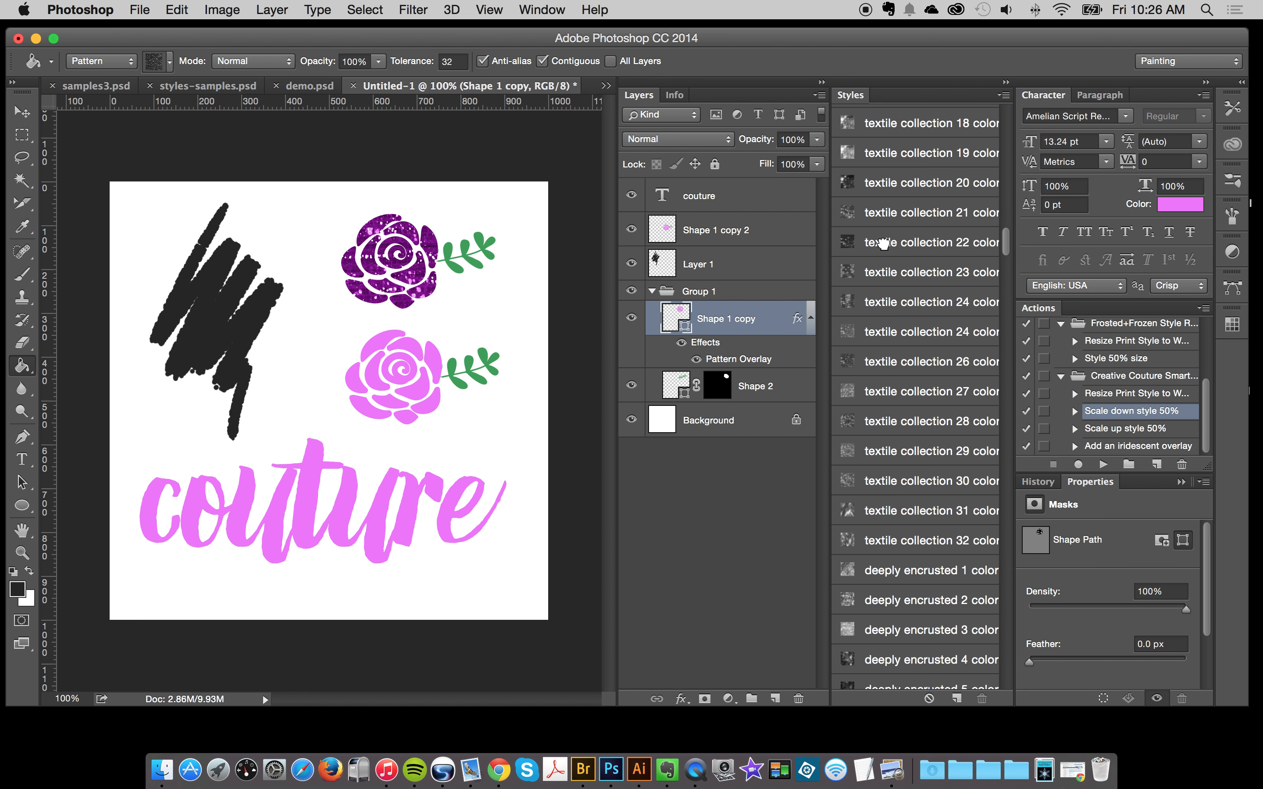
scroll(907, 302, up, 2)
scroll(907, 304, up, 3)
click(897, 180)
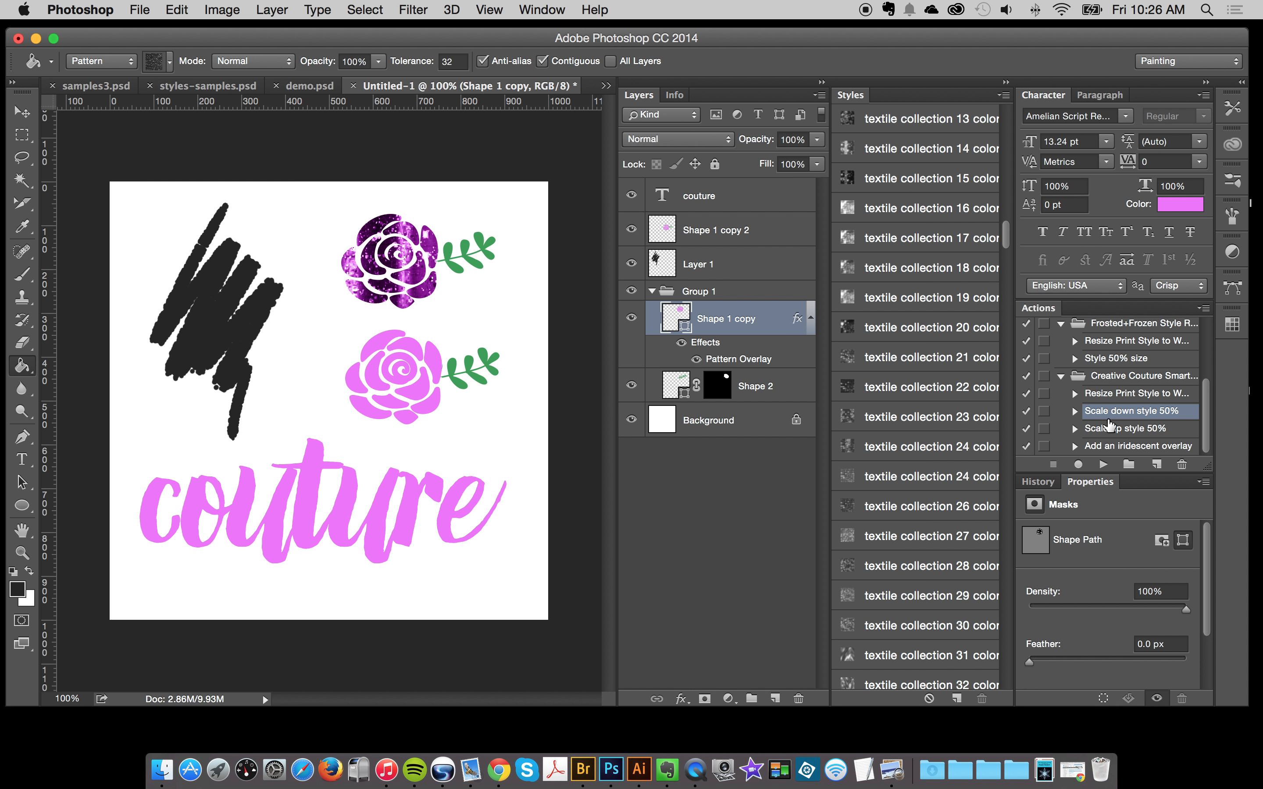
click(1101, 464)
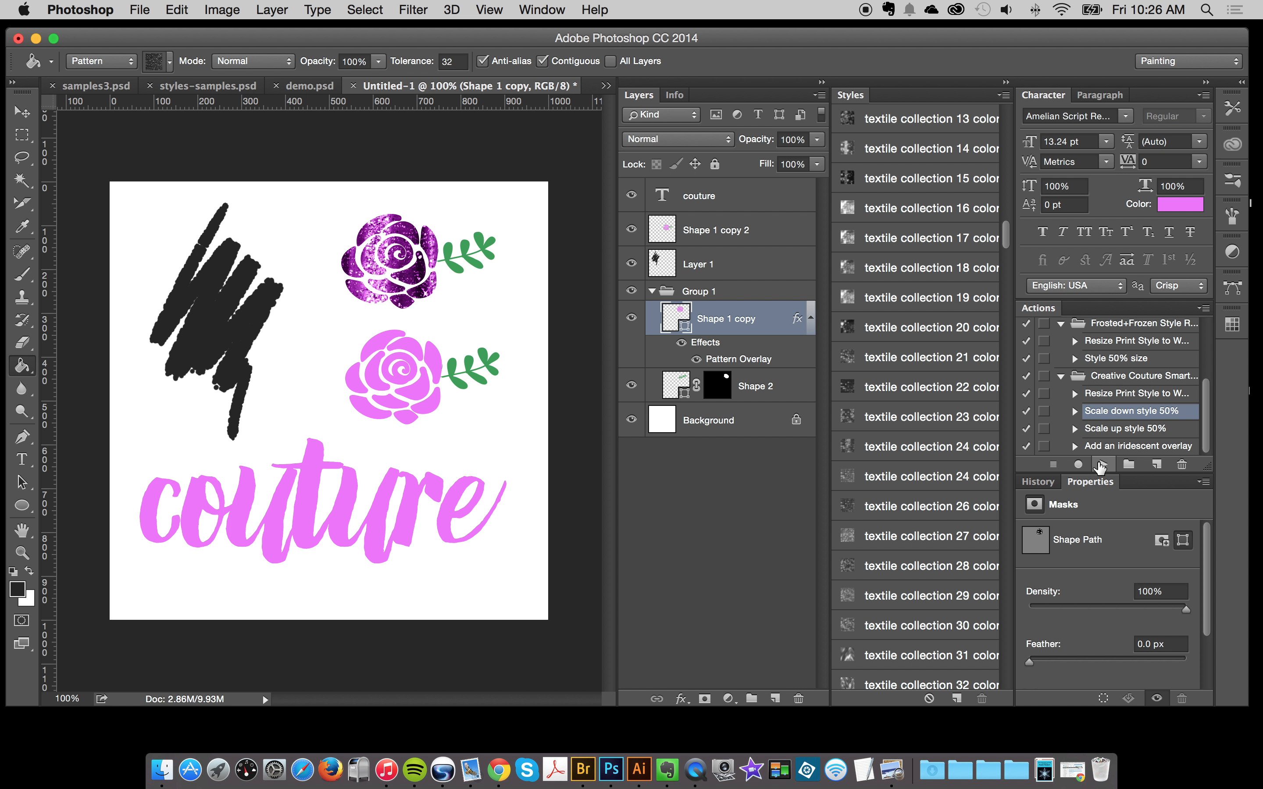
click(1102, 466)
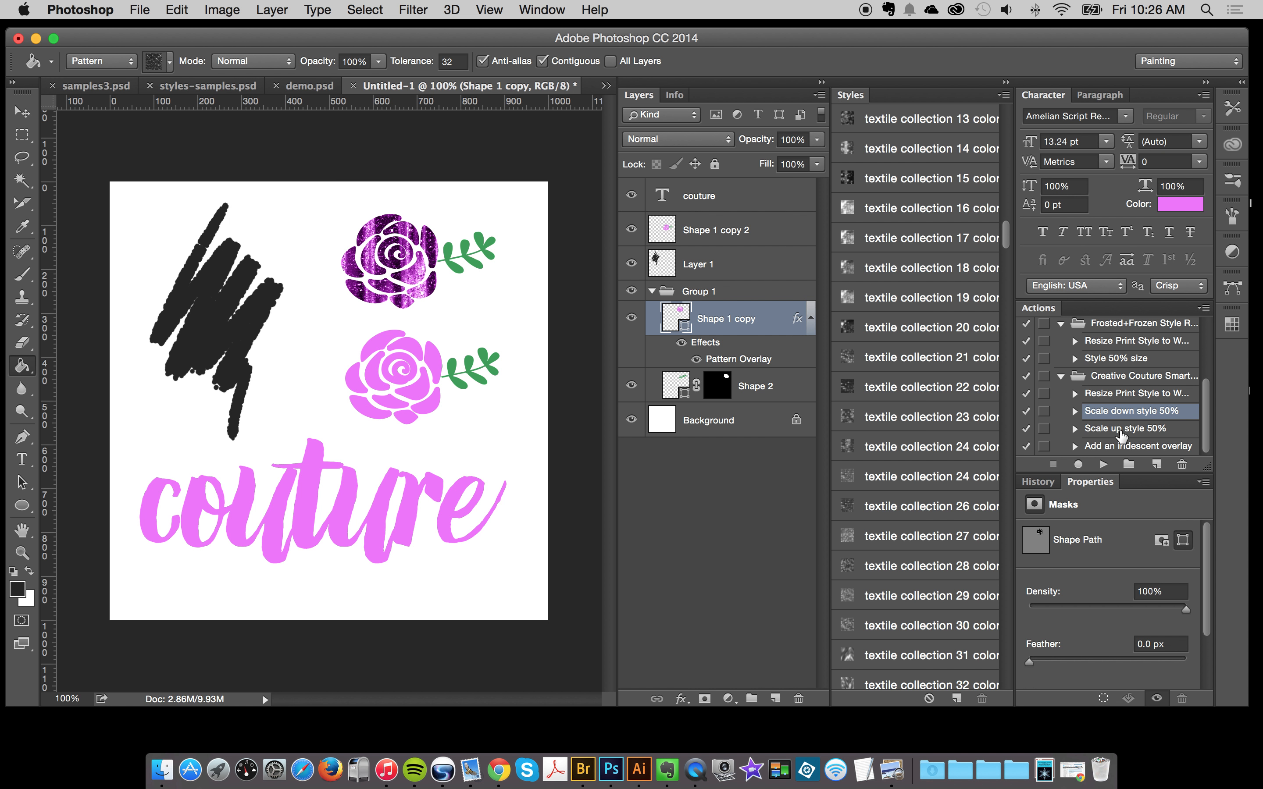
Run the Scale up style 50% action twice on the rose's textile style.
click(1120, 430)
click(1101, 466)
click(1101, 465)
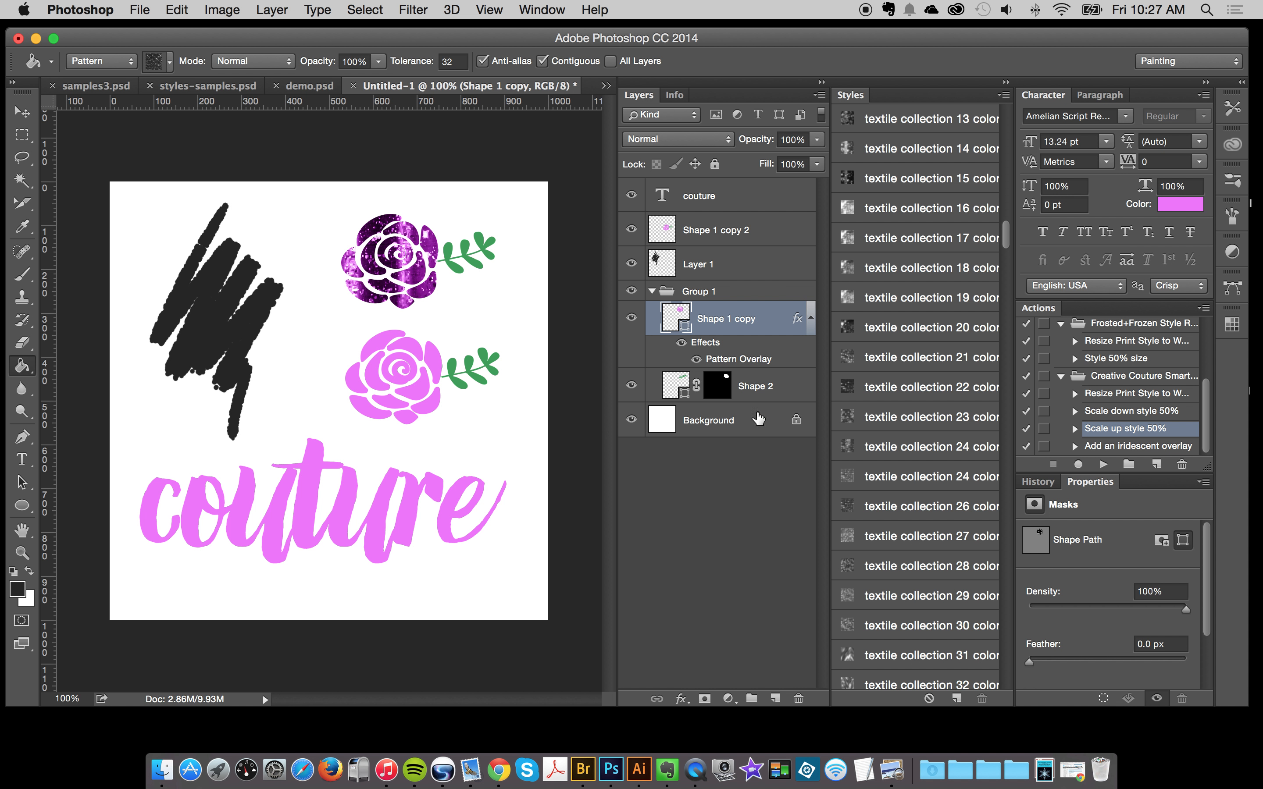
click(1120, 412)
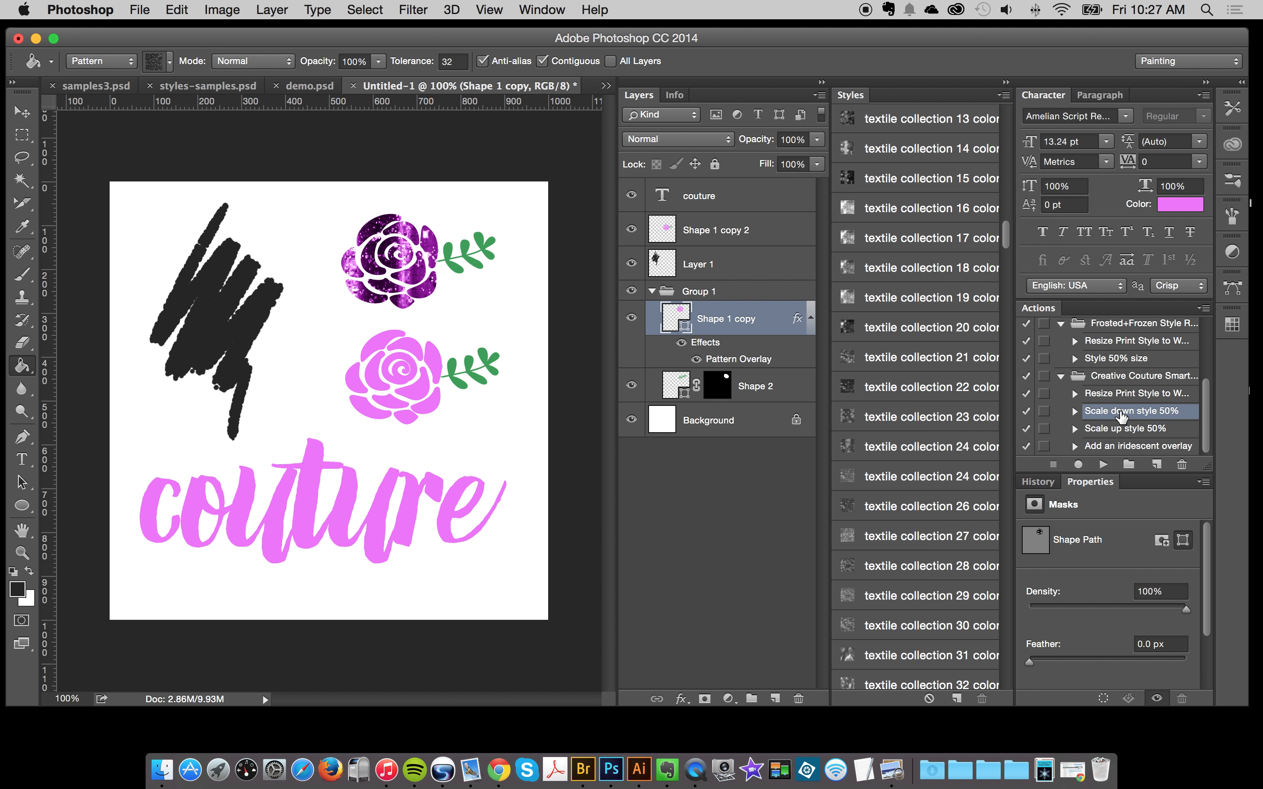
click(1121, 427)
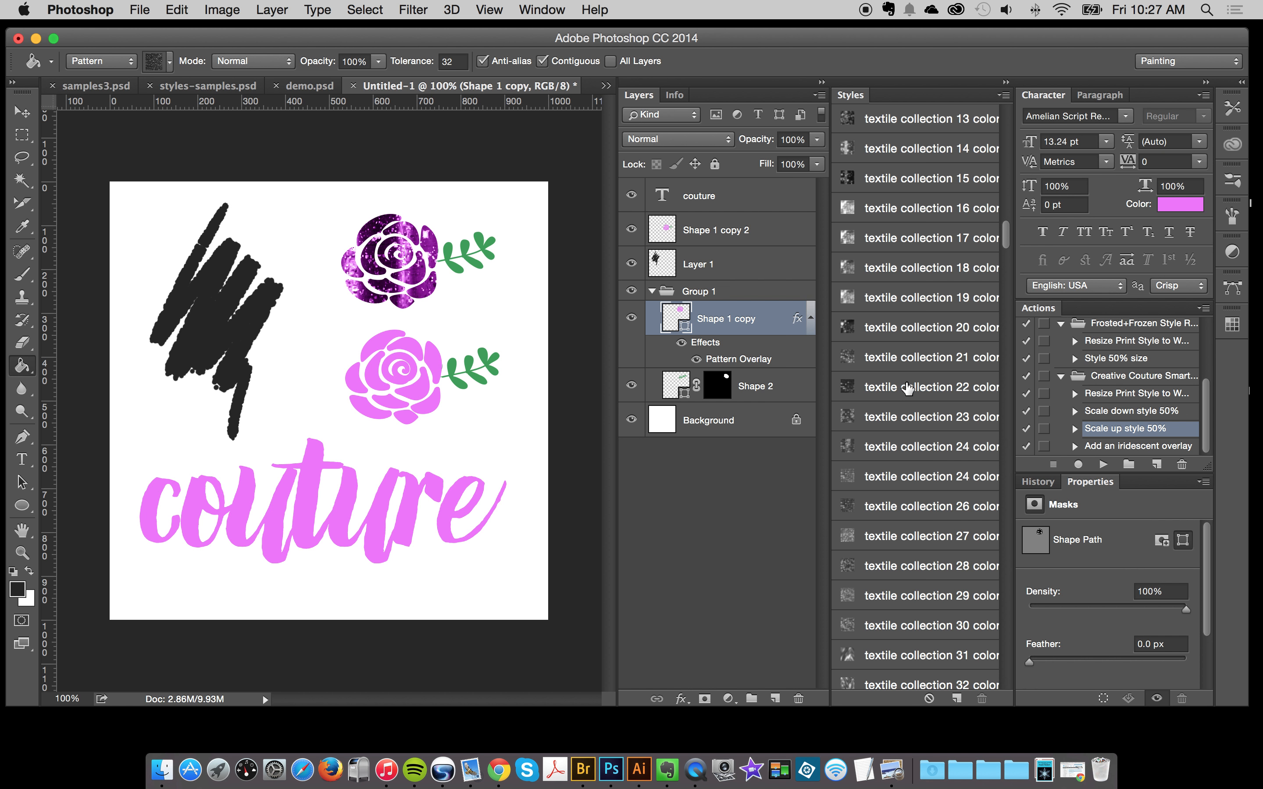
scroll(950, 369, down, 5)
scroll(939, 398, up, 10)
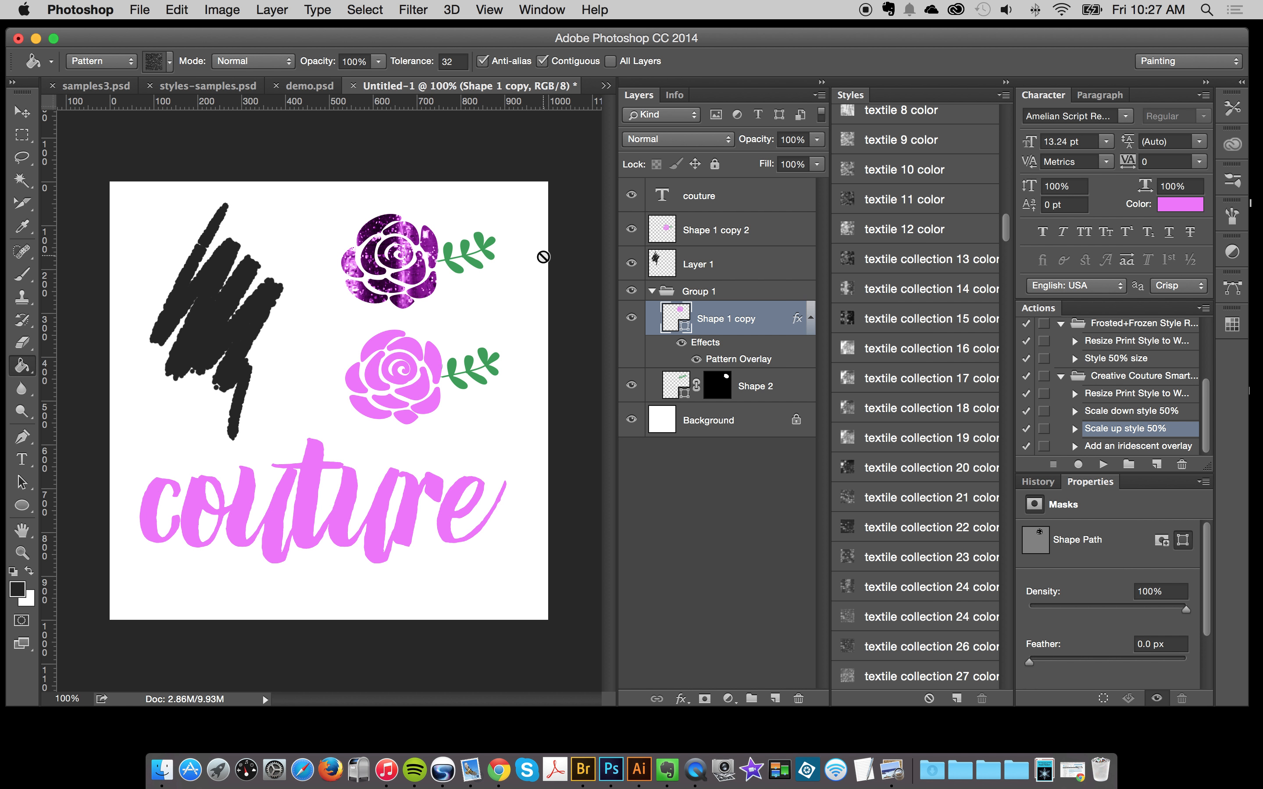
Switch to the Untitled-2 document and apply the rich glitter 3 color style to the couture text layer.
click(605, 85)
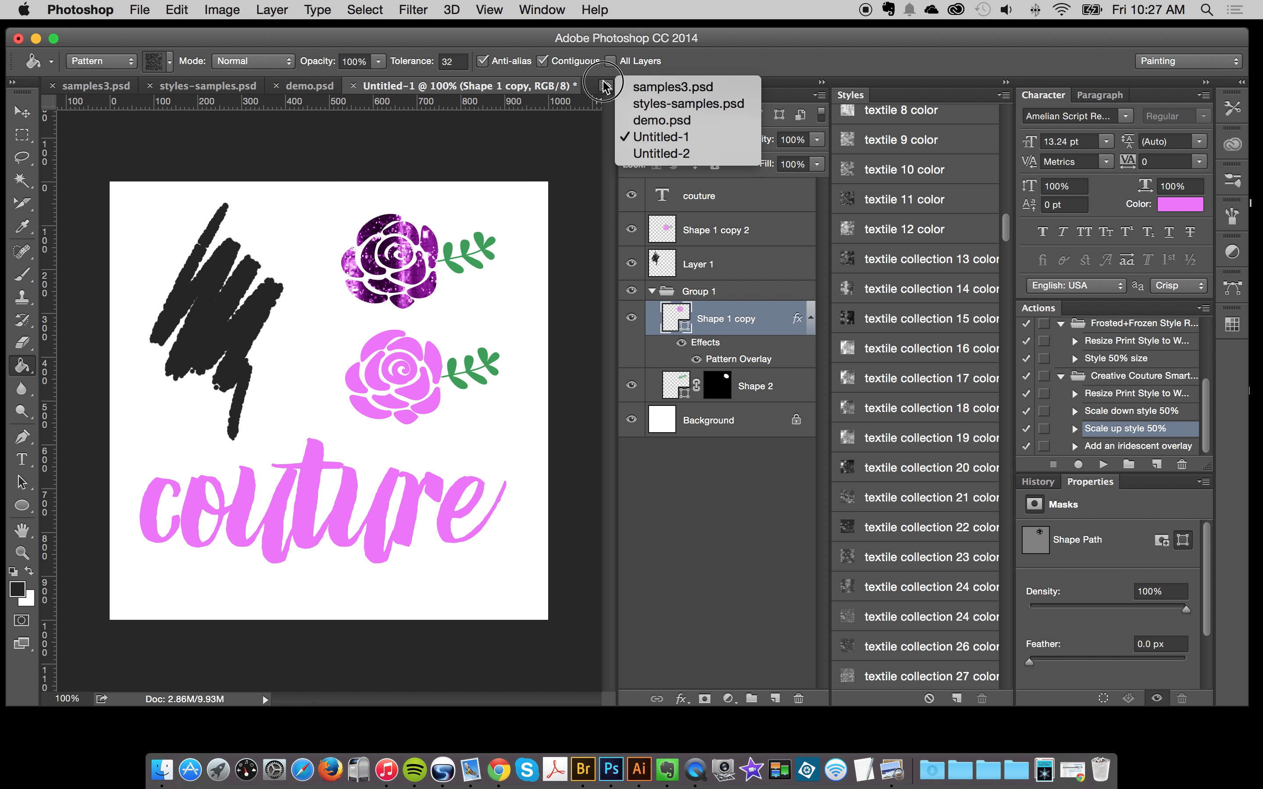
click(645, 153)
key(v)
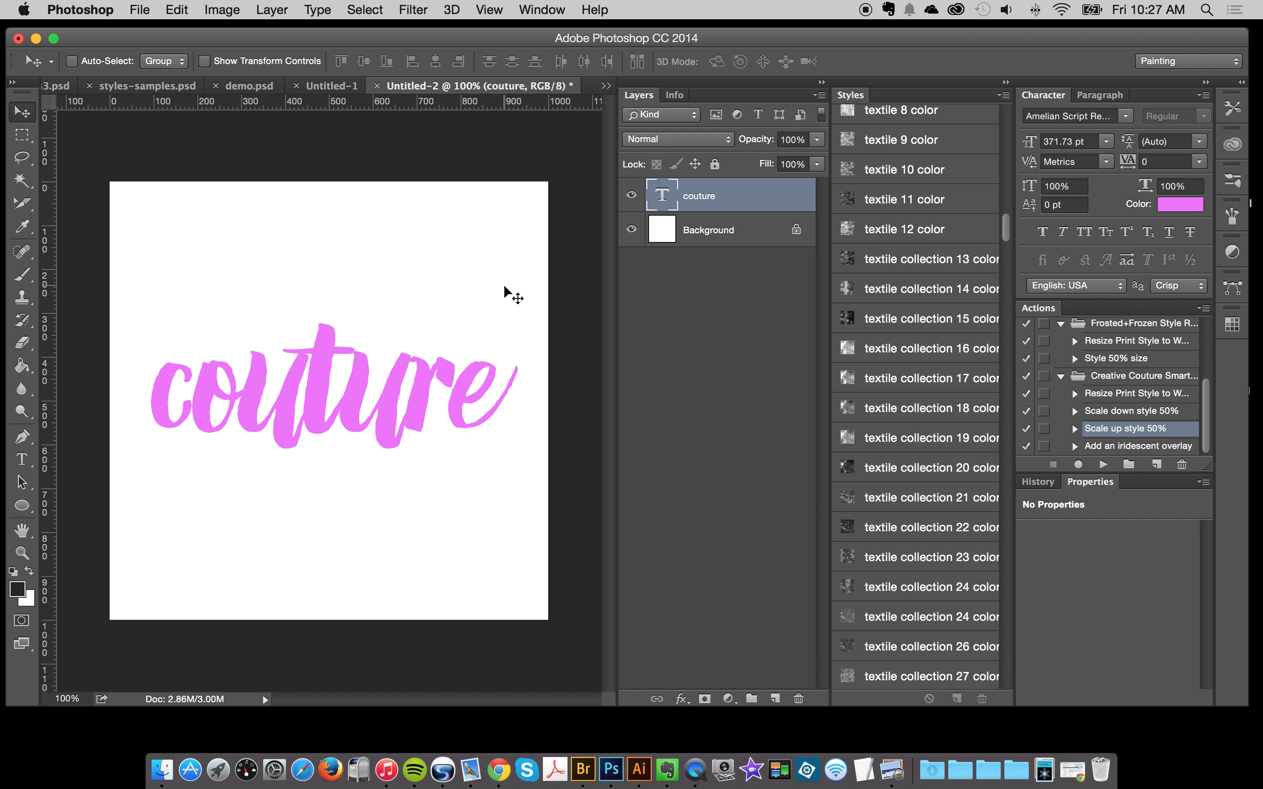
scroll(872, 343, up, 10)
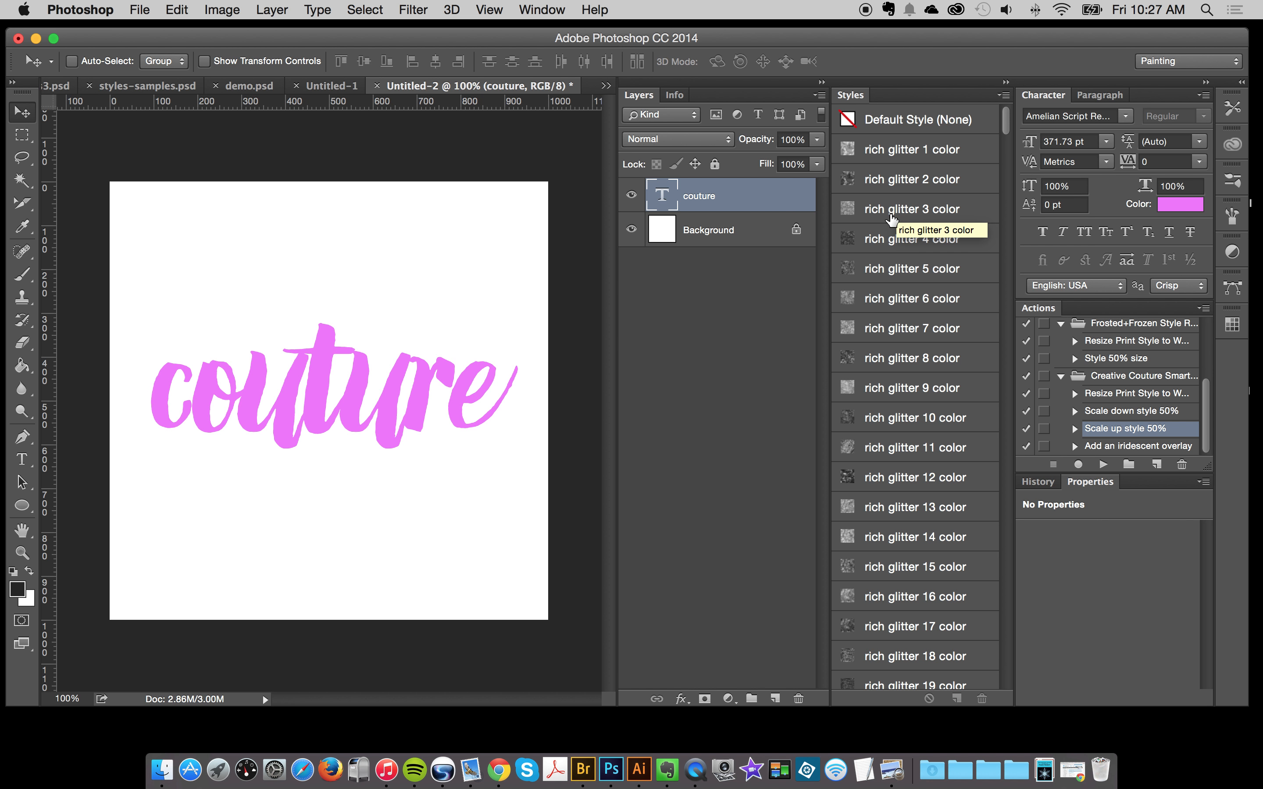
click(875, 210)
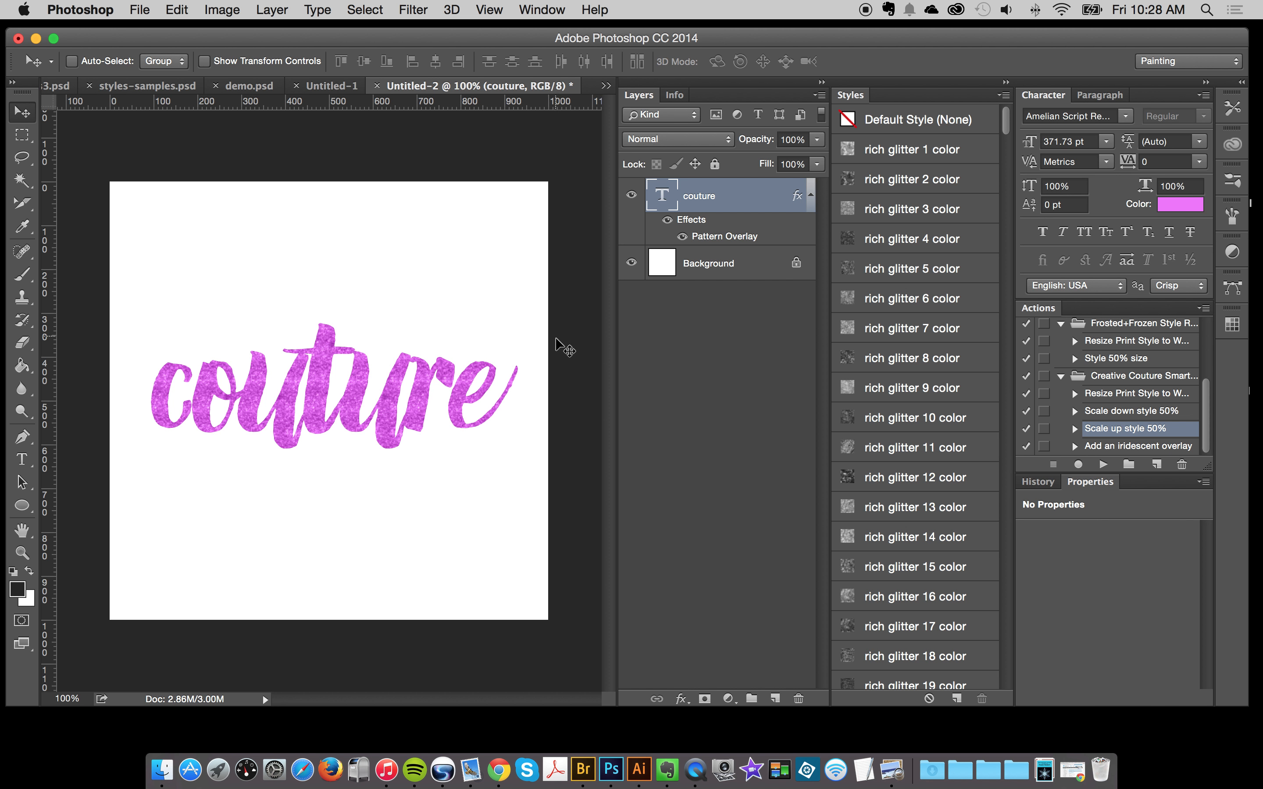
Inspect the Pattern Overlay settings of the couture text layer and close them without making changes.
double_click(718, 239)
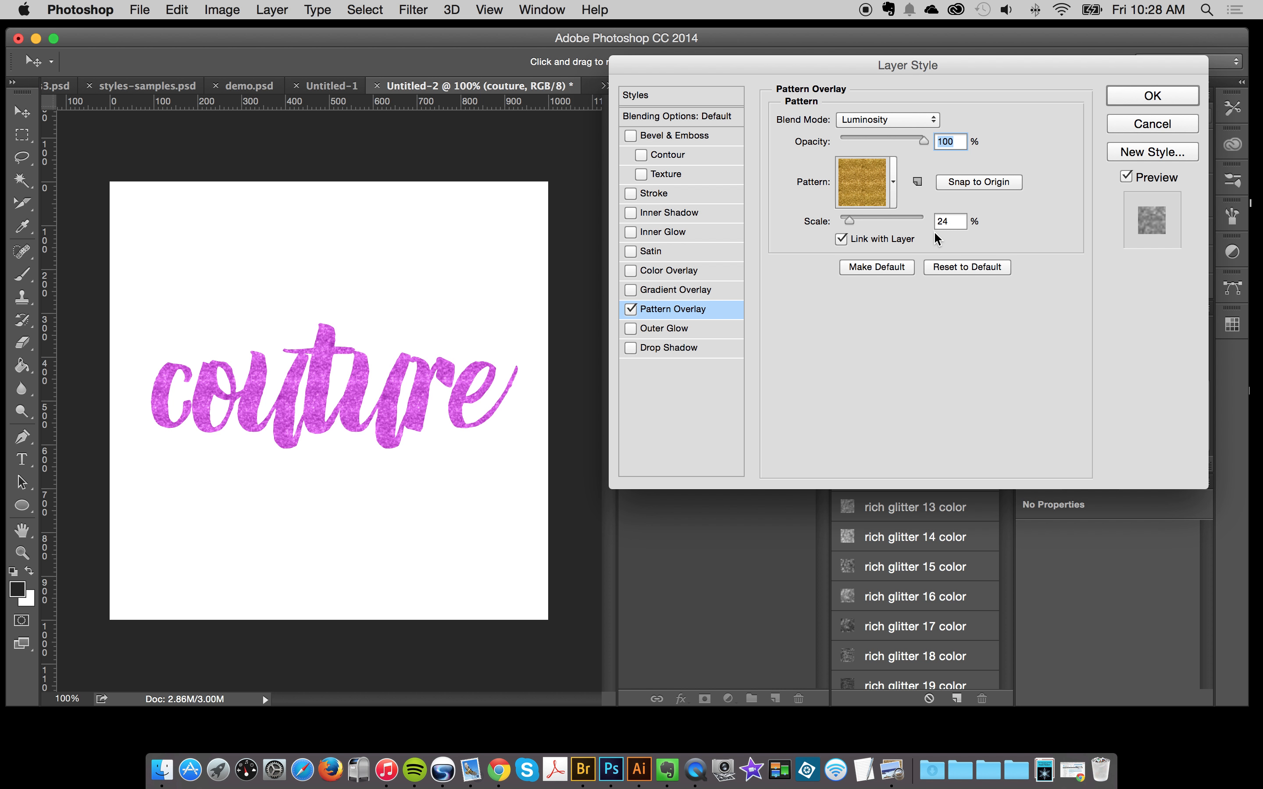
click(1151, 131)
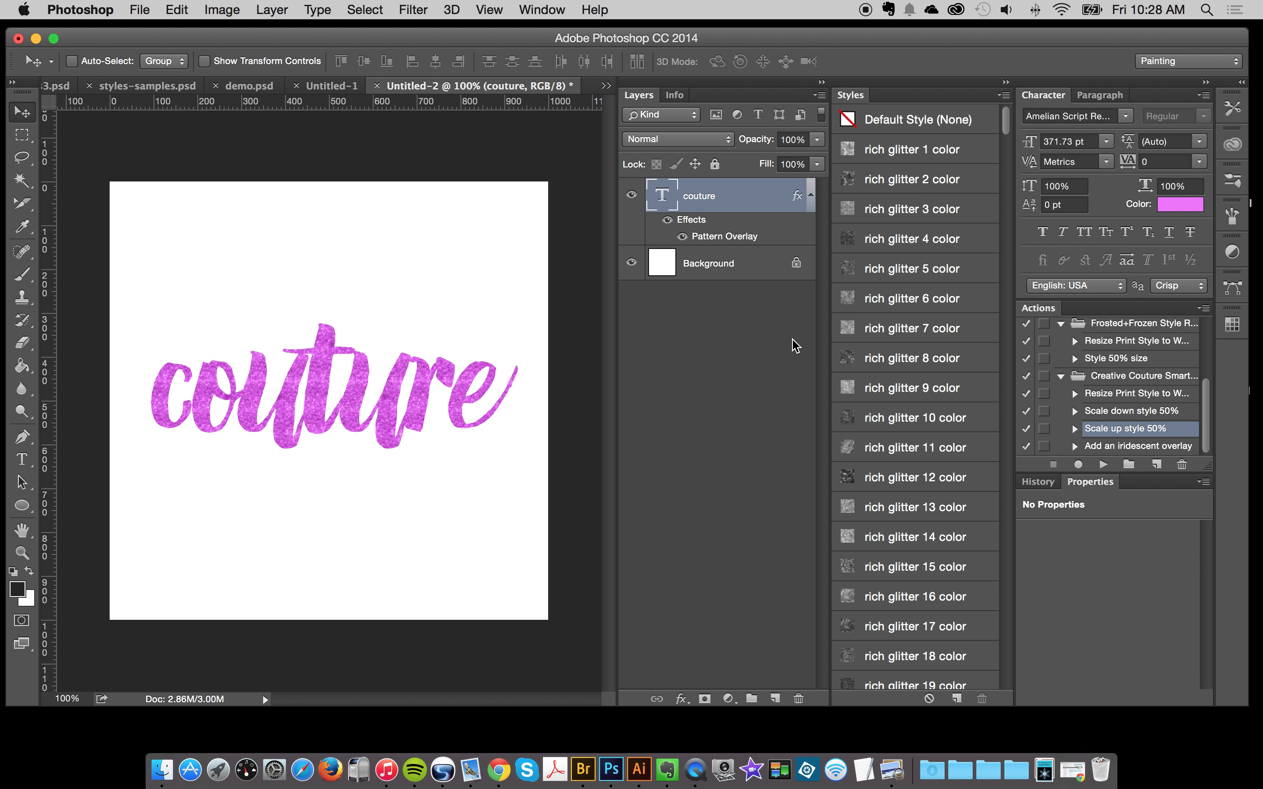
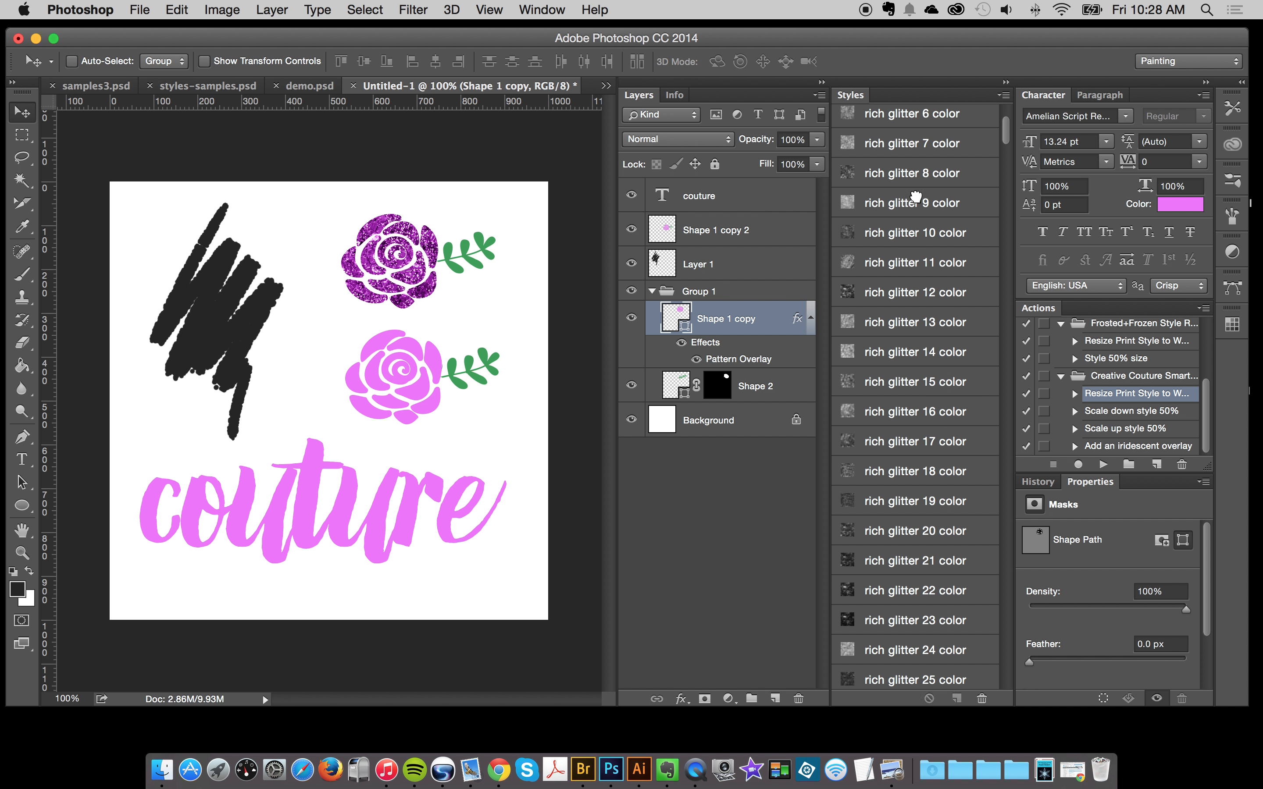
Try several rich glitter styles on the Shape 1 copy rose in Untitled-1, comparing rich glitter 1 color with rich glitter 2 color.
scroll(908, 527, down, 5)
click(936, 356)
click(921, 529)
scroll(917, 359, up, 9)
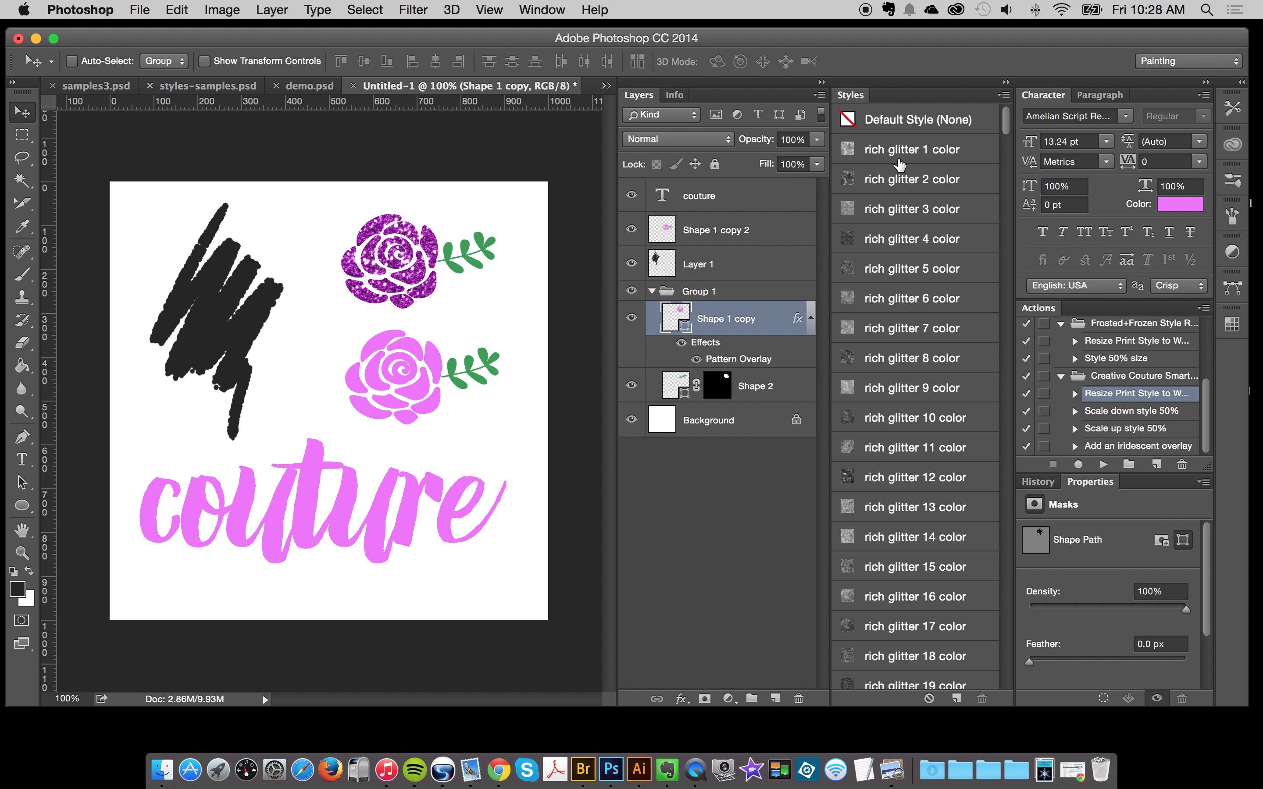
click(887, 151)
click(878, 180)
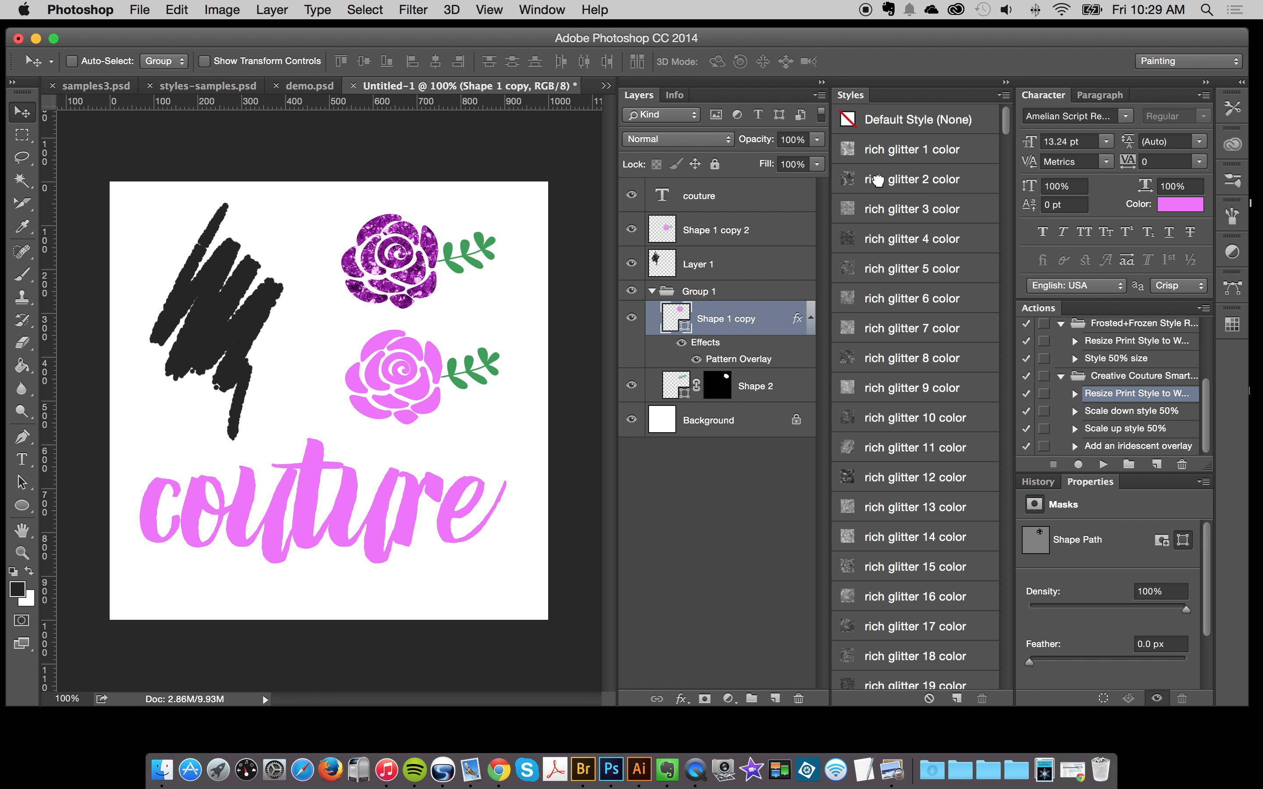
click(906, 153)
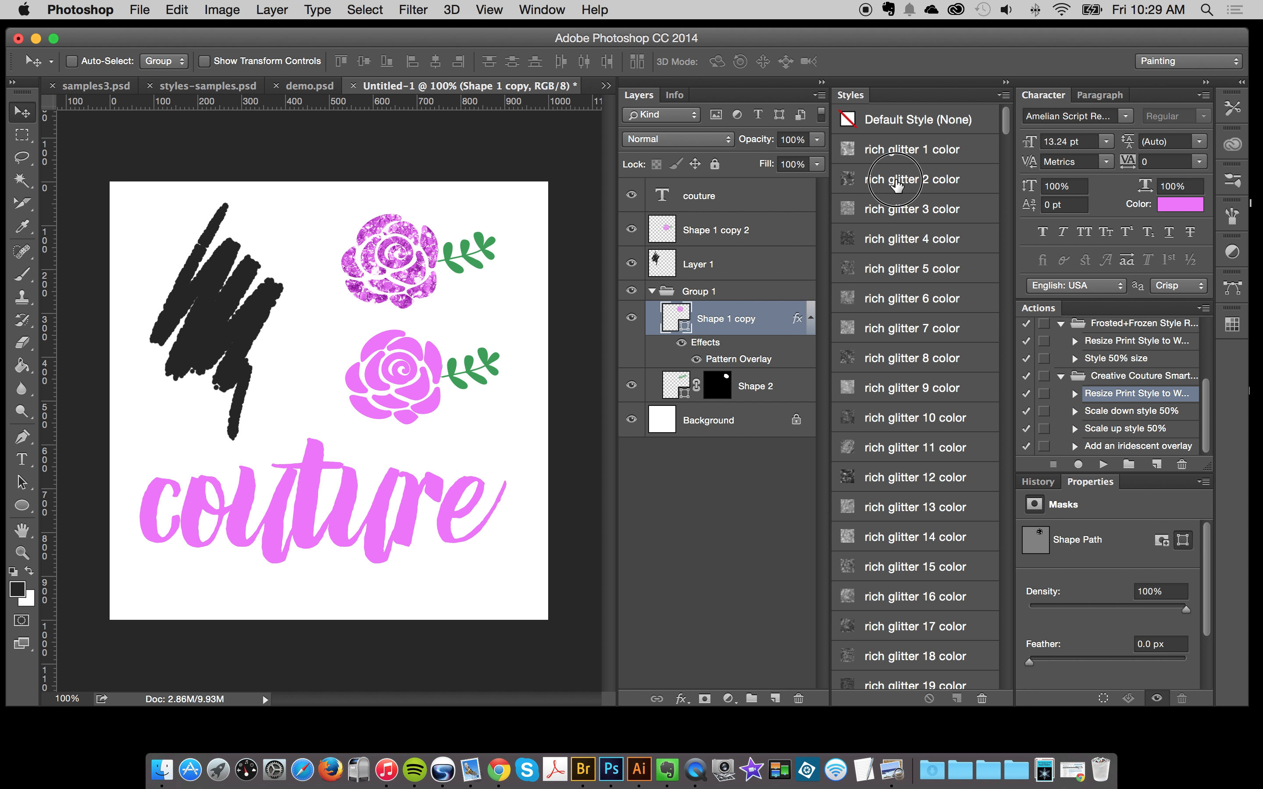
click(896, 183)
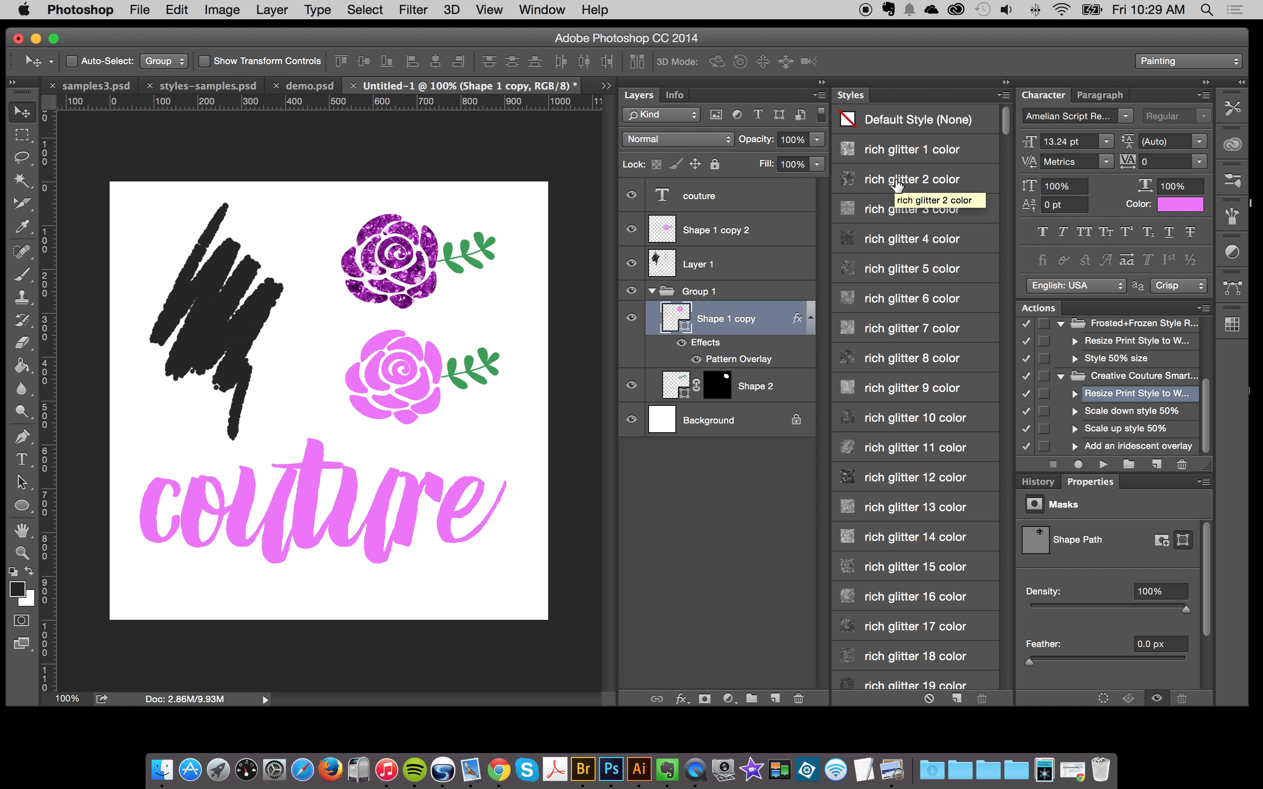
Try the rich glitter 6 color style on the Shape 1 copy rose, settling on rich glitter 12 color.
click(901, 301)
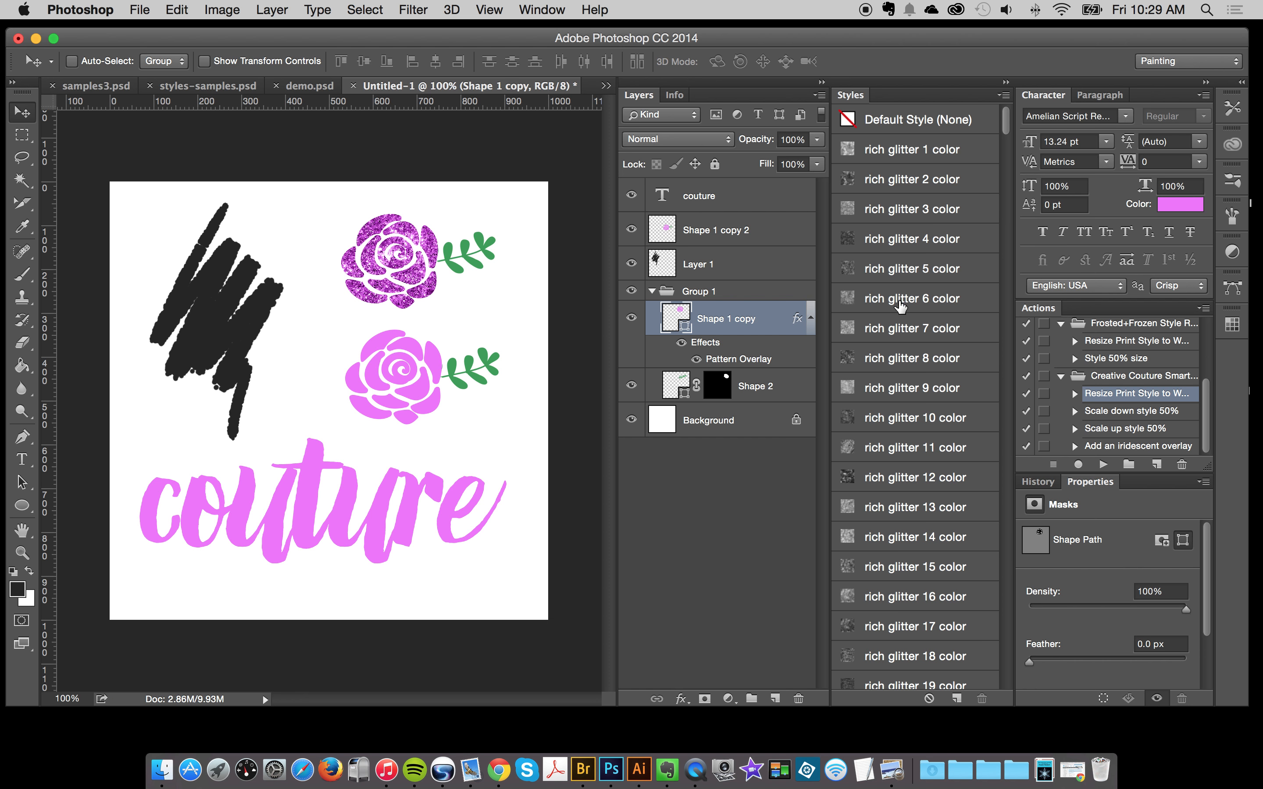
click(933, 485)
scroll(931, 487, down, 20)
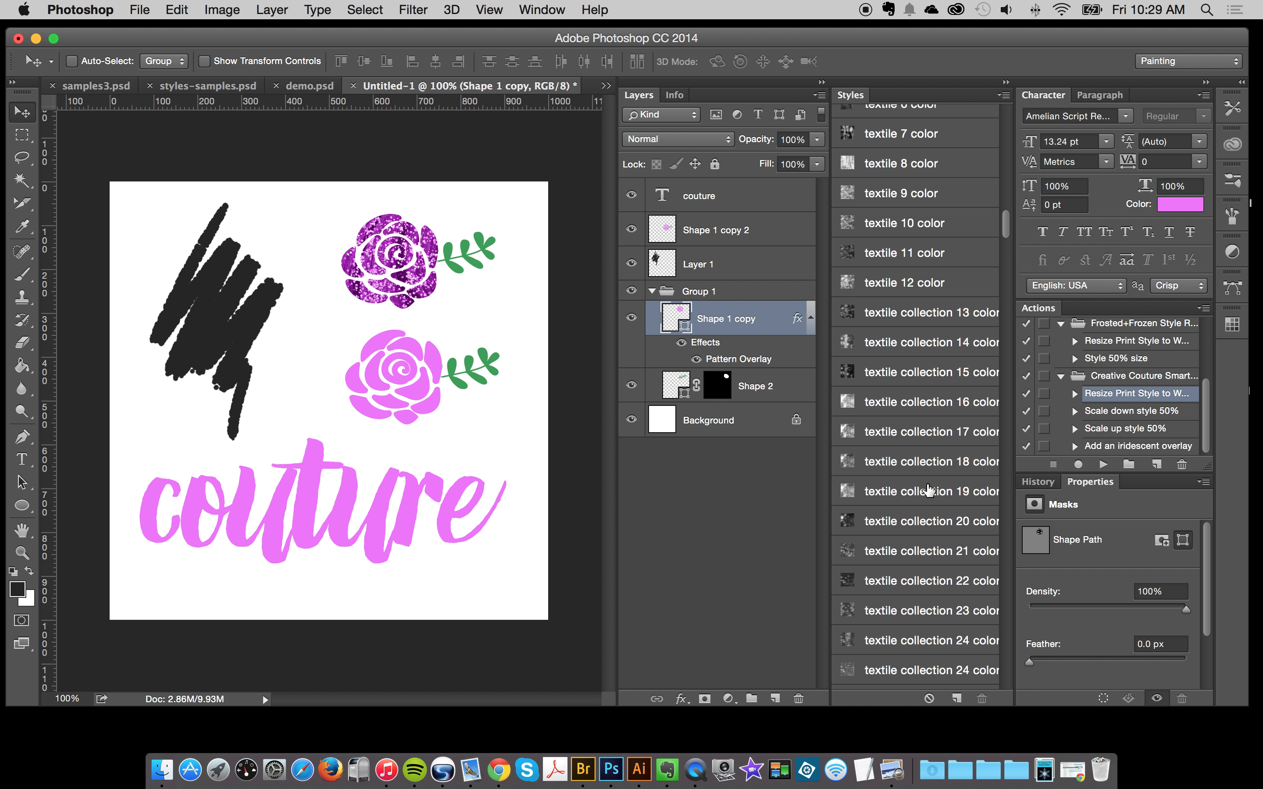
scroll(929, 489, up, 20)
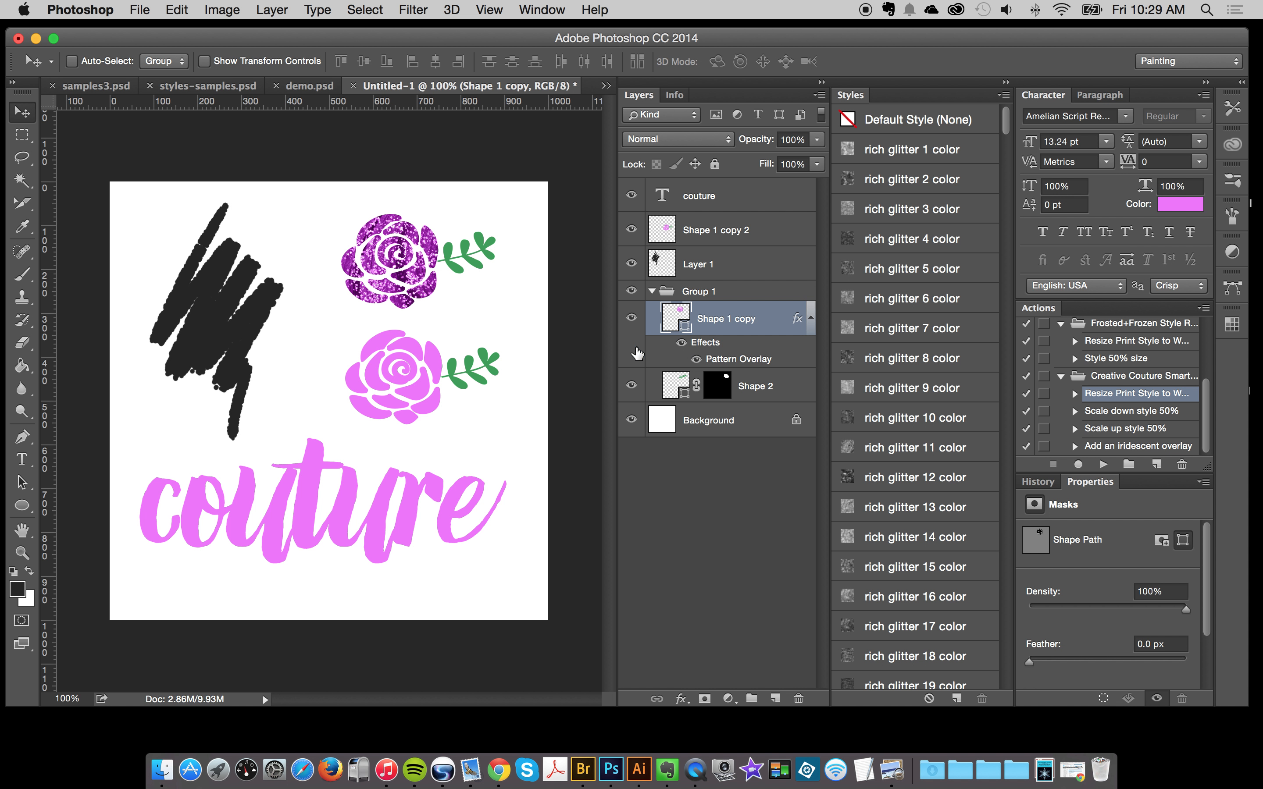
Apply the rich glitter 5 color style to the Shape 2 leaves and change their fill color to blue 354bb9.
click(767, 397)
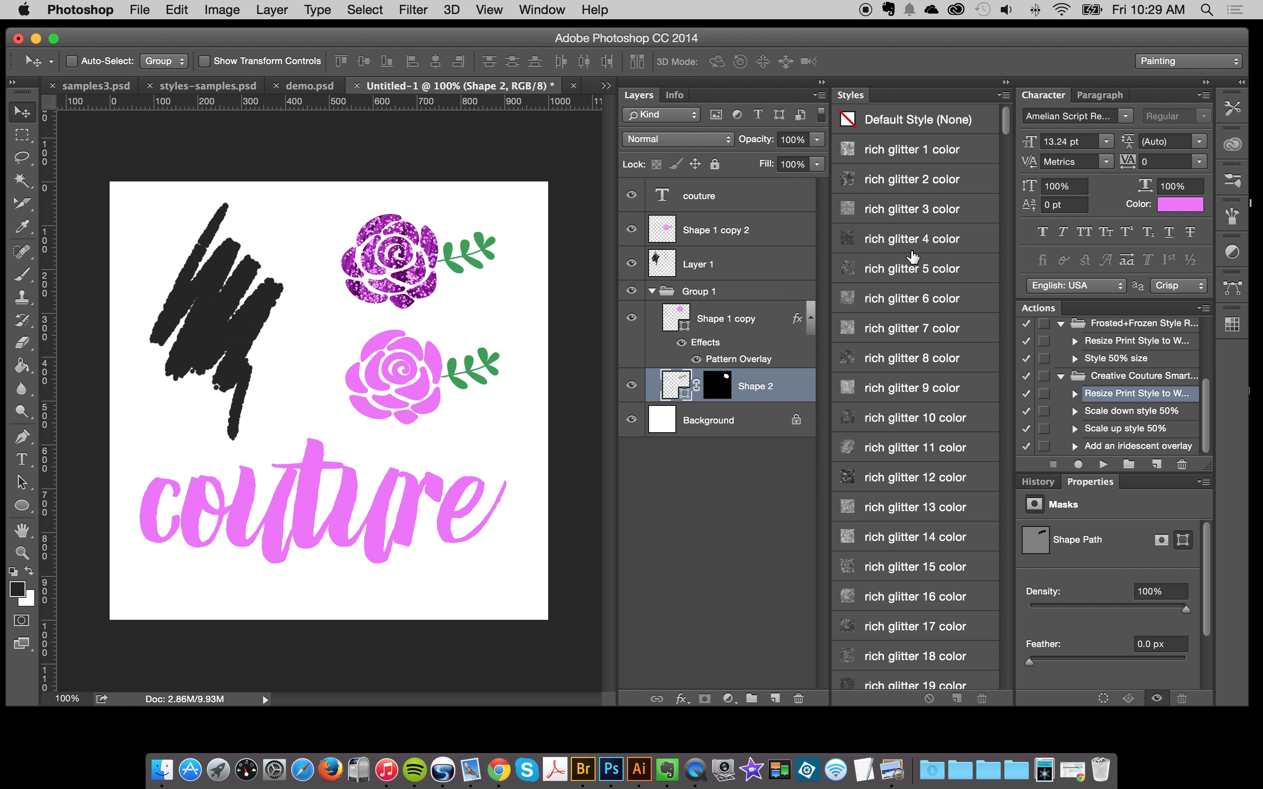
click(912, 276)
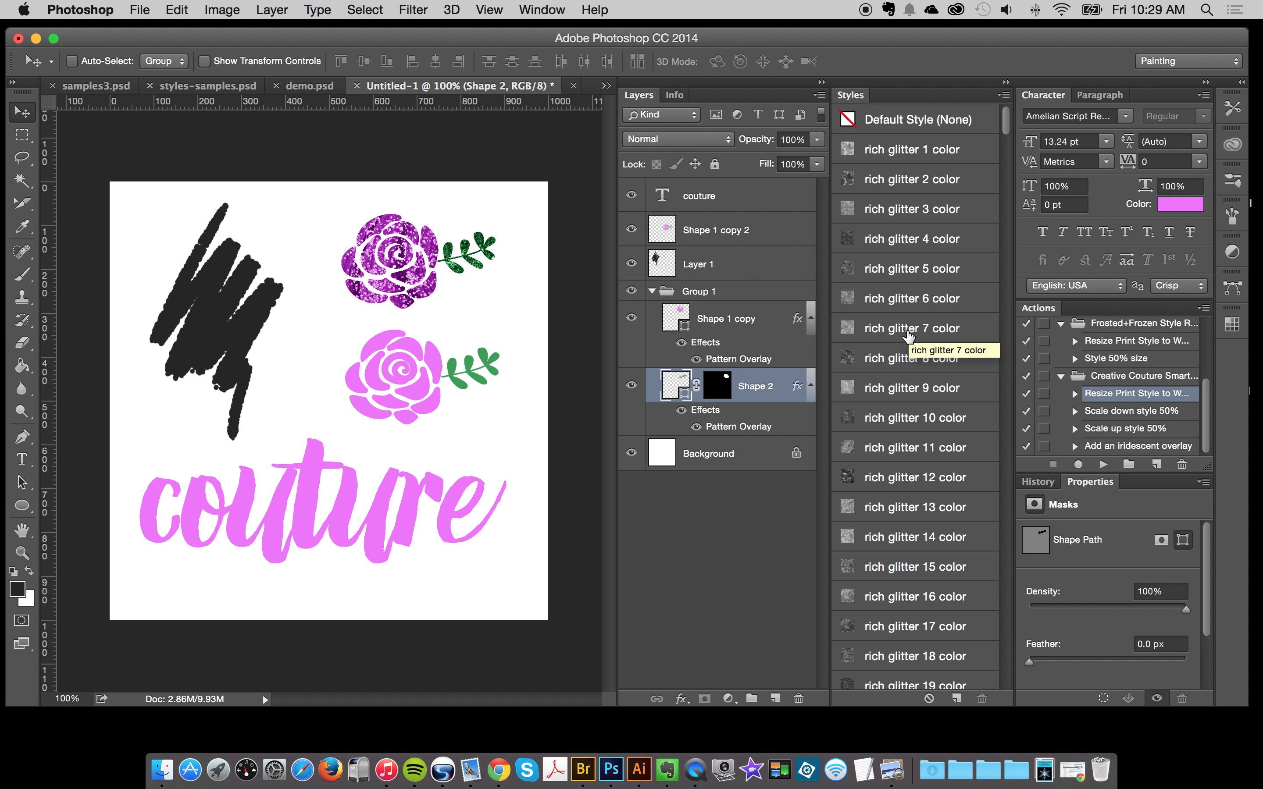
double_click(672, 389)
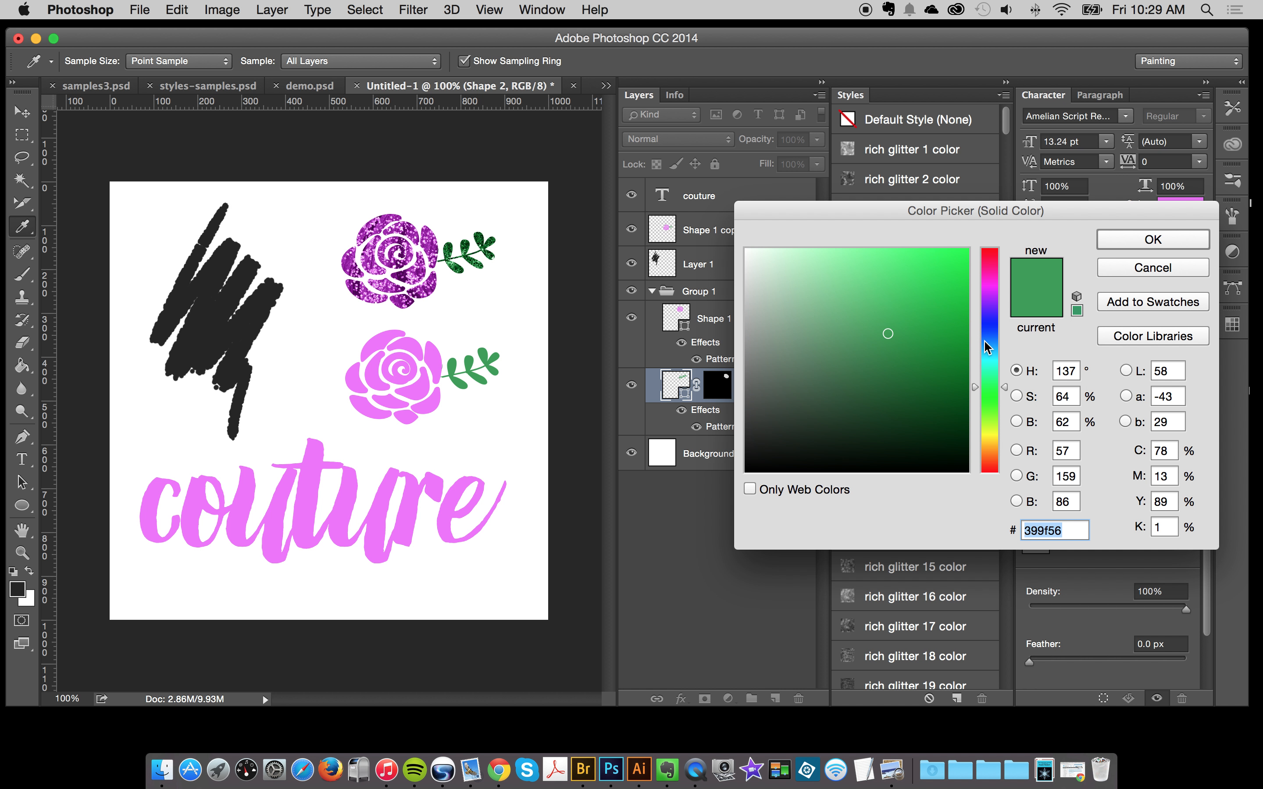
click(988, 330)
click(916, 307)
click(895, 277)
click(956, 264)
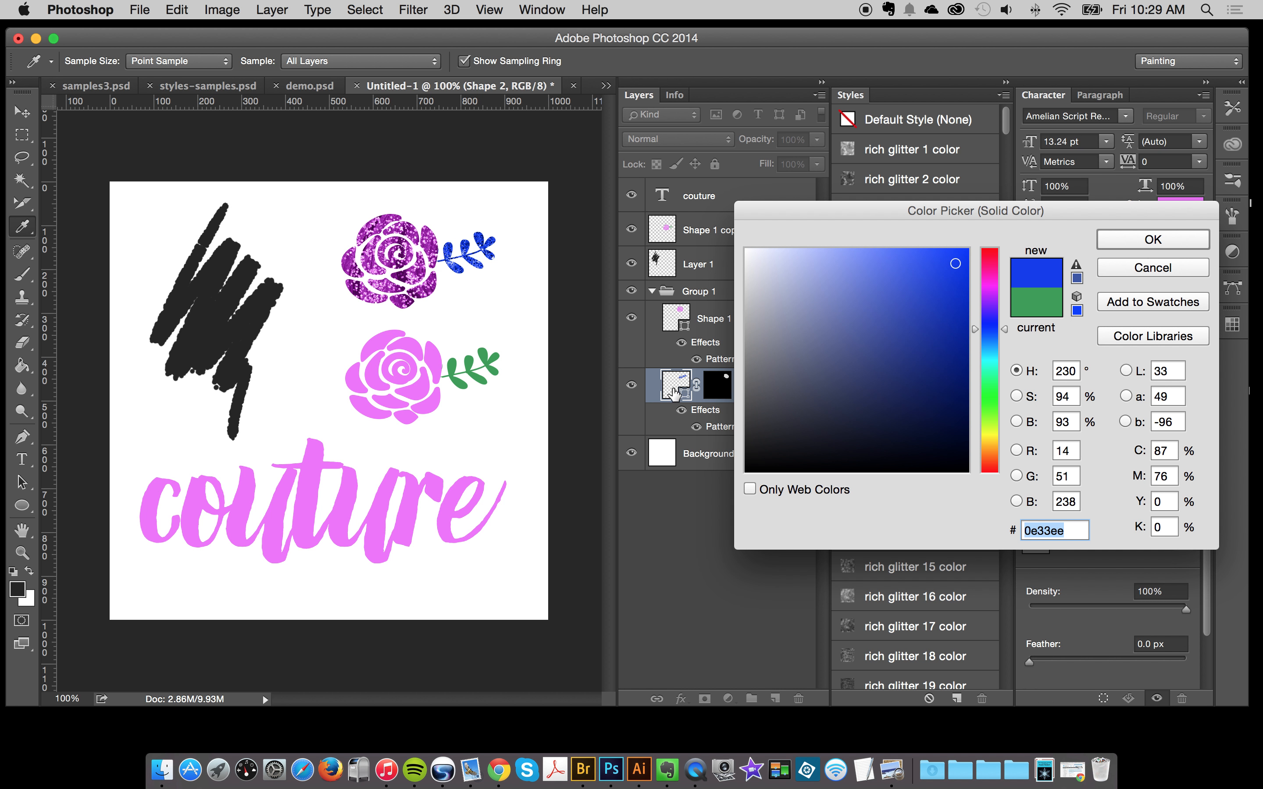
click(904, 310)
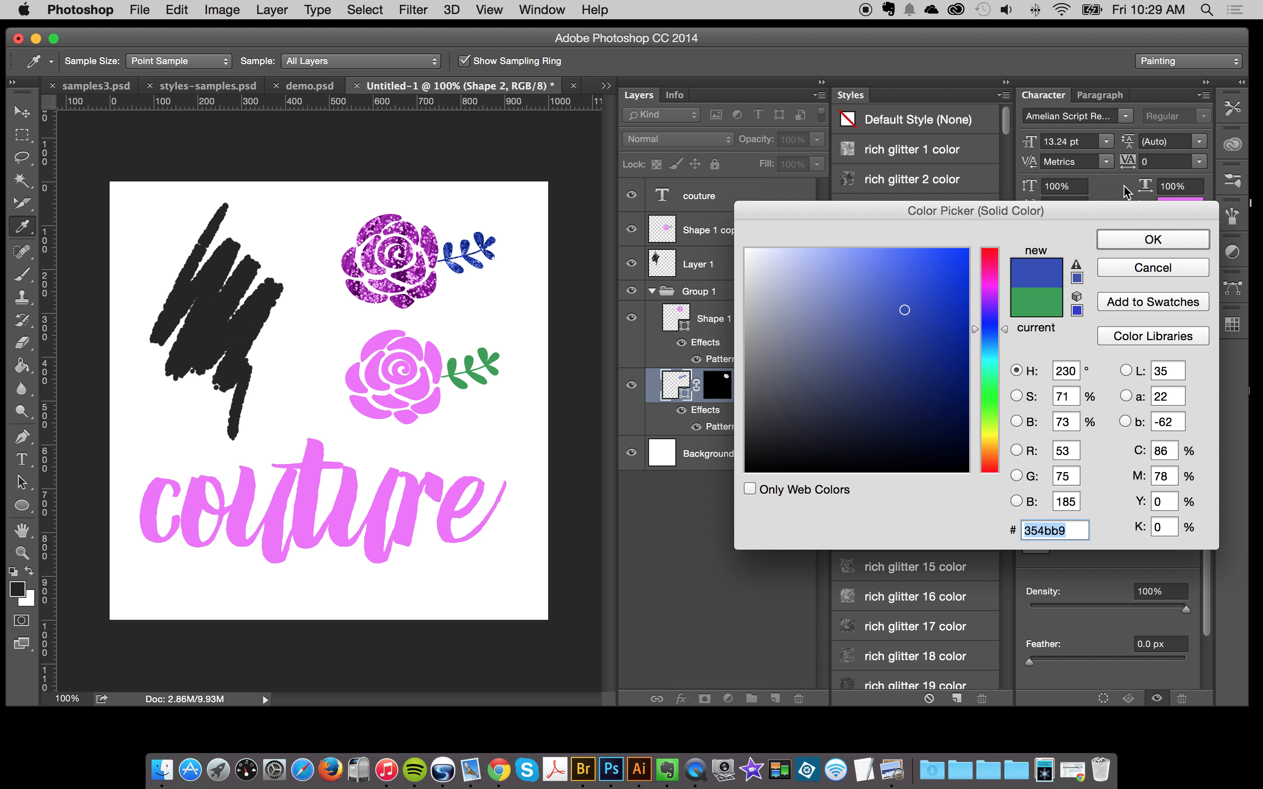
click(1128, 236)
key(v)
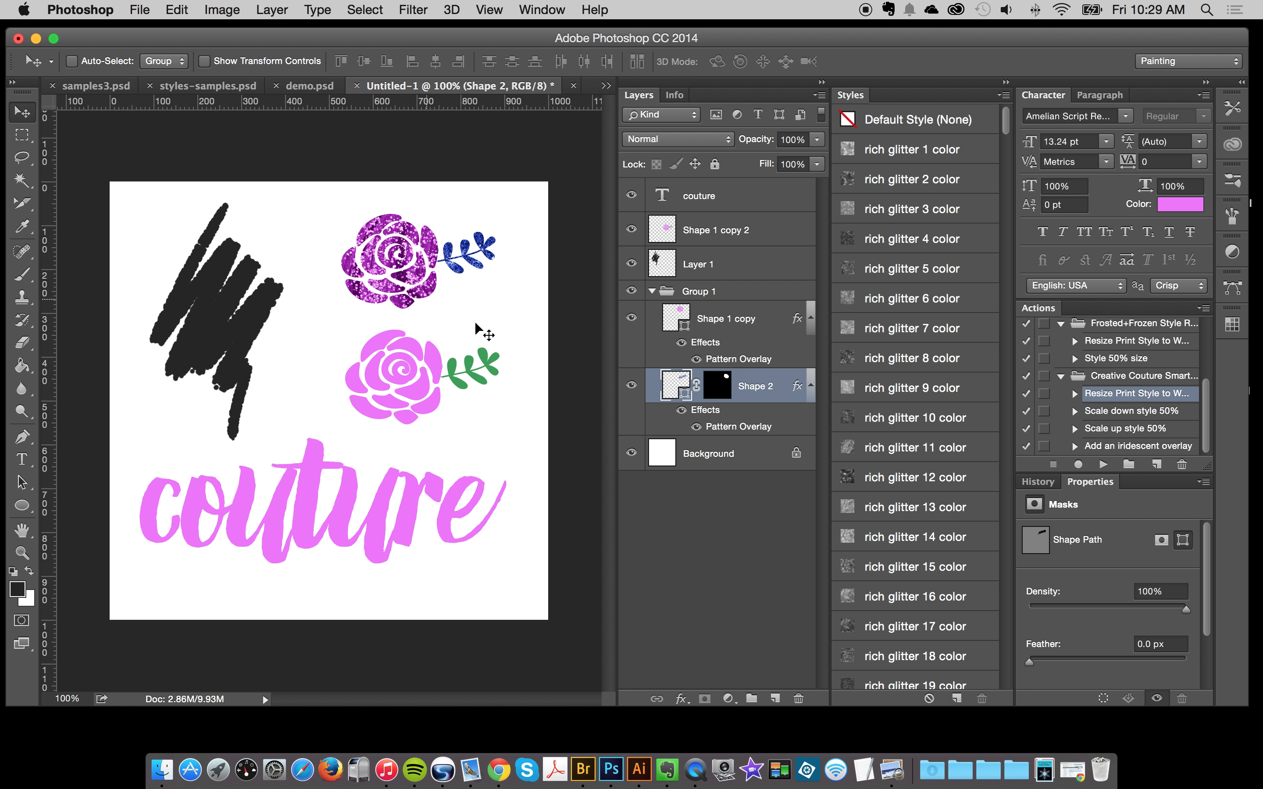
Select the Shape 1 copy 2 layer, toggle its visibility to identify the artwork, and shift the lower rose slightly to the right.
click(710, 241)
click(632, 230)
click(632, 229)
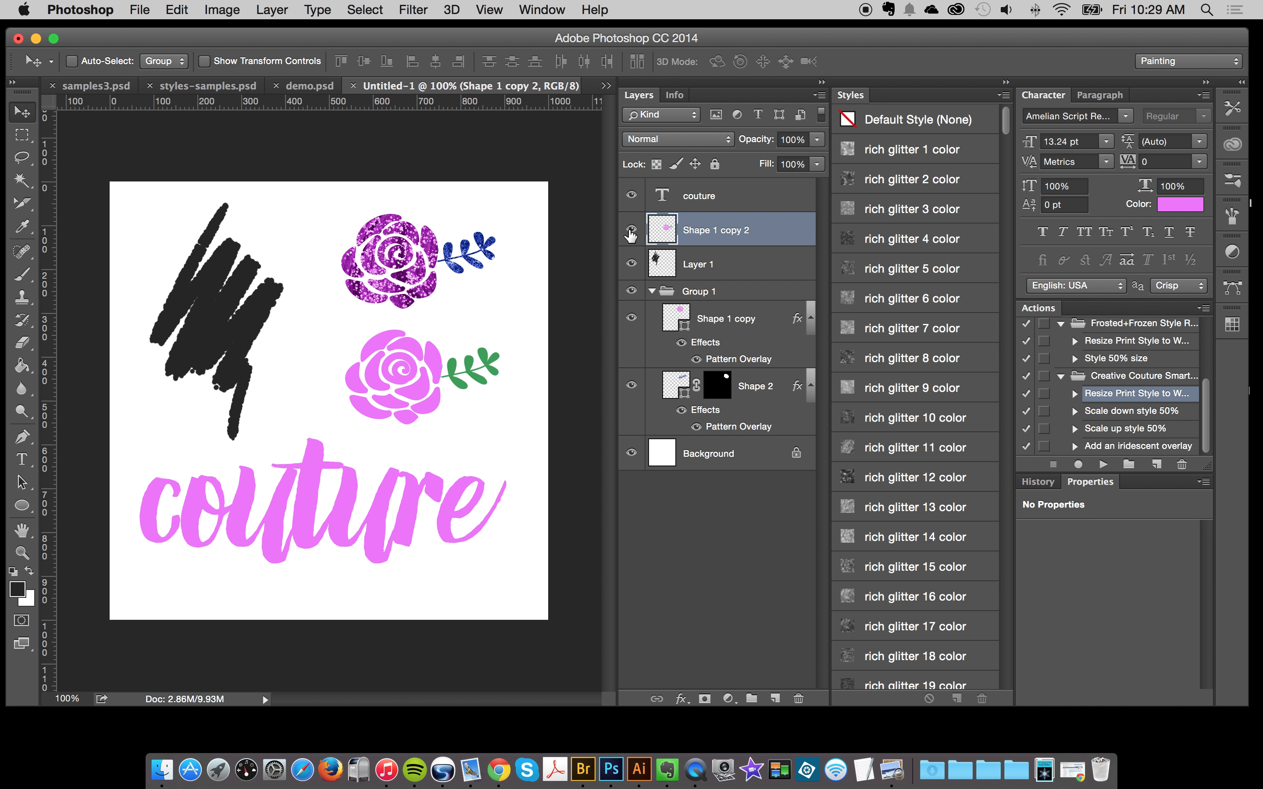
click(631, 230)
click(632, 230)
drag(390, 363, 437, 353)
click(631, 232)
click(630, 232)
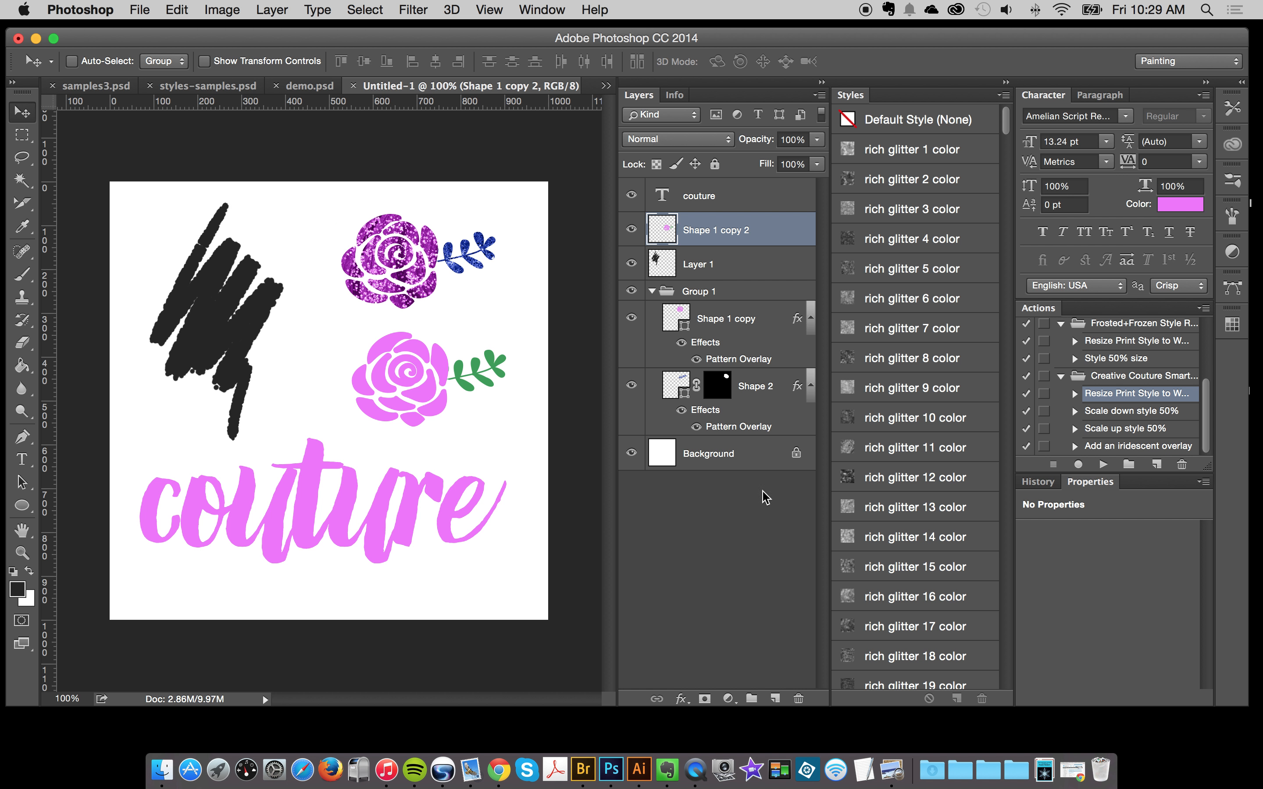
Try the rich glitter 1, 2, 3 and 5 color styles on the Shape 1 copy 2 layer, settling on rich glitter 4 color.
click(893, 152)
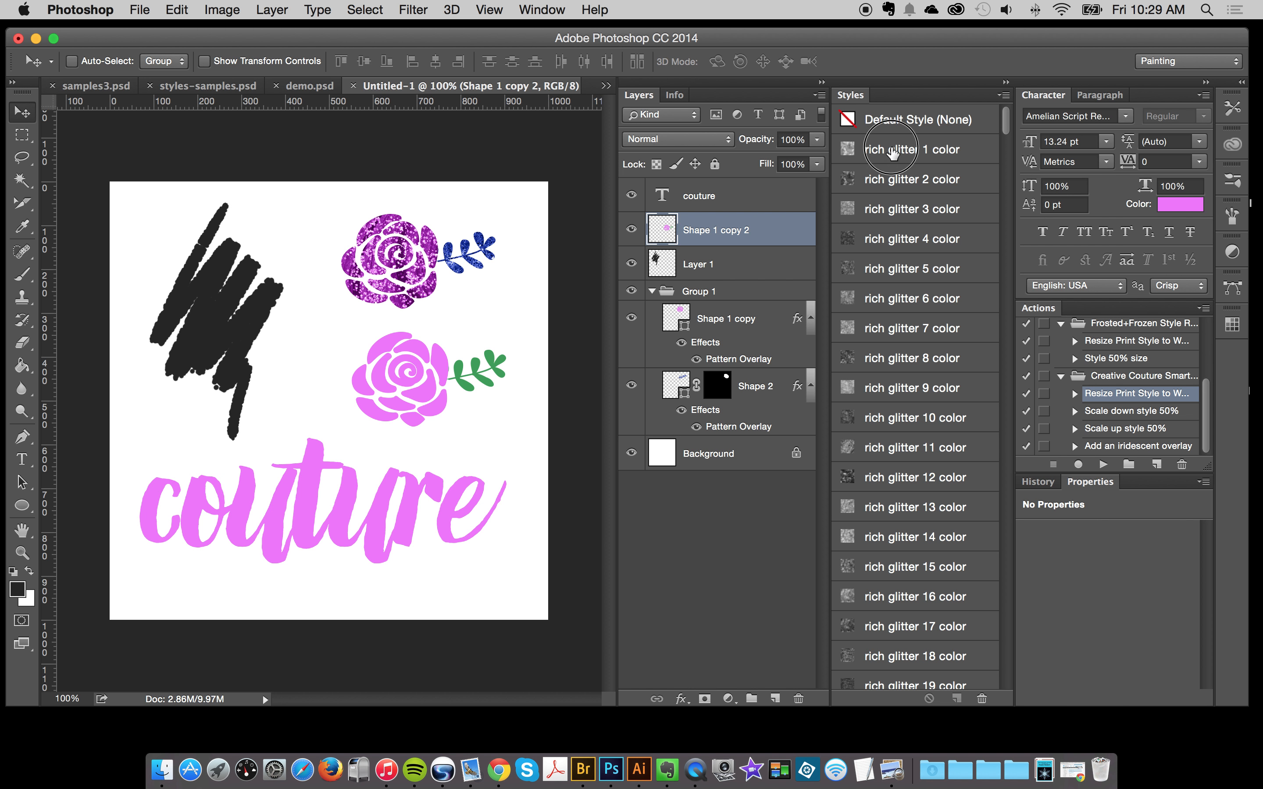
click(888, 178)
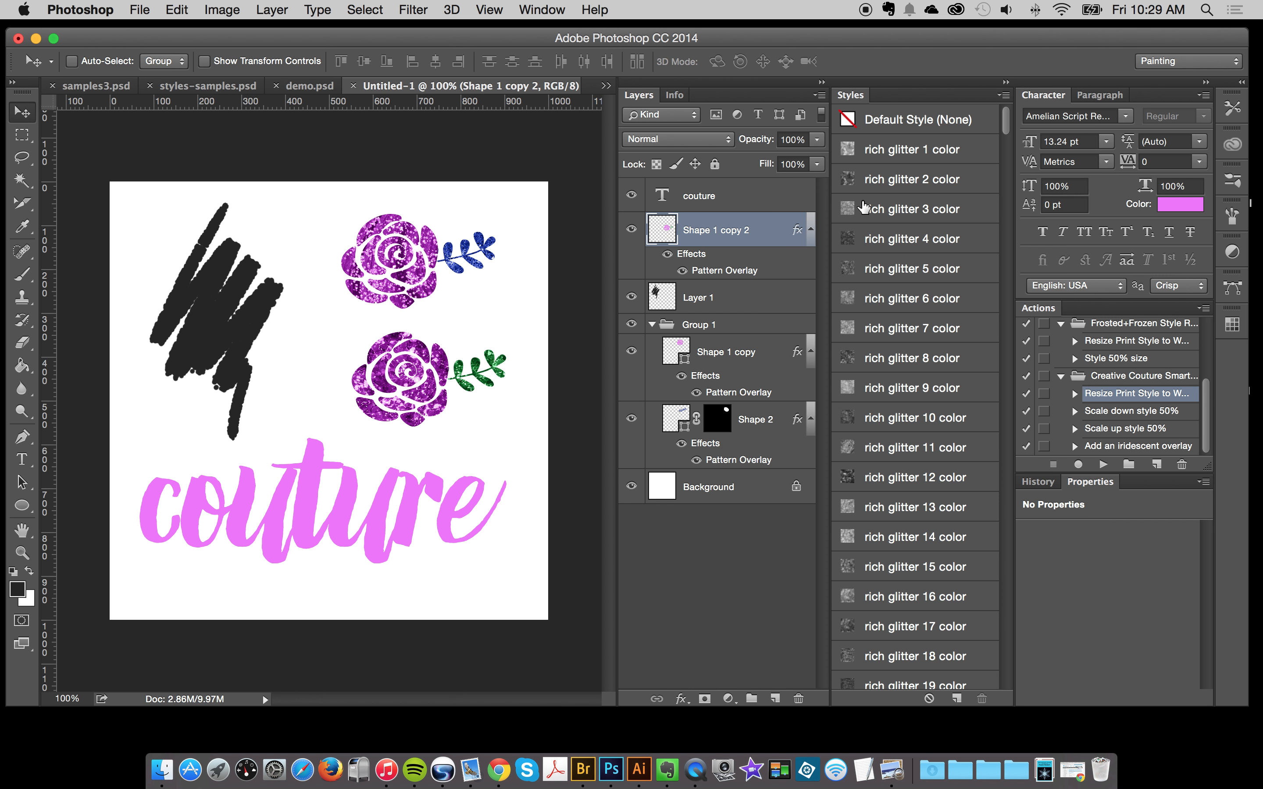
click(923, 210)
click(925, 239)
click(914, 265)
click(909, 241)
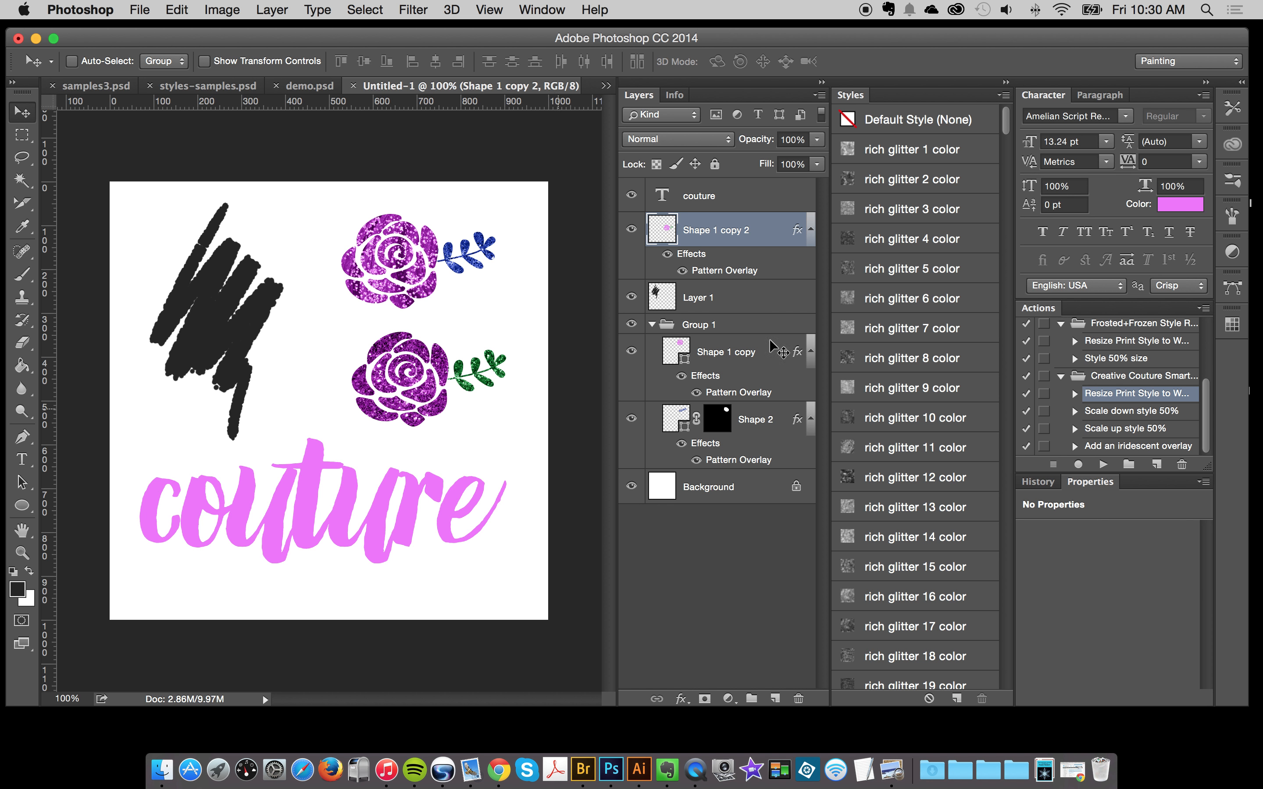
Toggle the visibility of the Shape 1 copy 2 layer off and on, and move its glittered rose slightly further right.
click(631, 232)
click(631, 232)
click(631, 230)
click(630, 230)
drag(344, 384, 404, 368)
click(632, 230)
click(632, 230)
drag(350, 367, 382, 371)
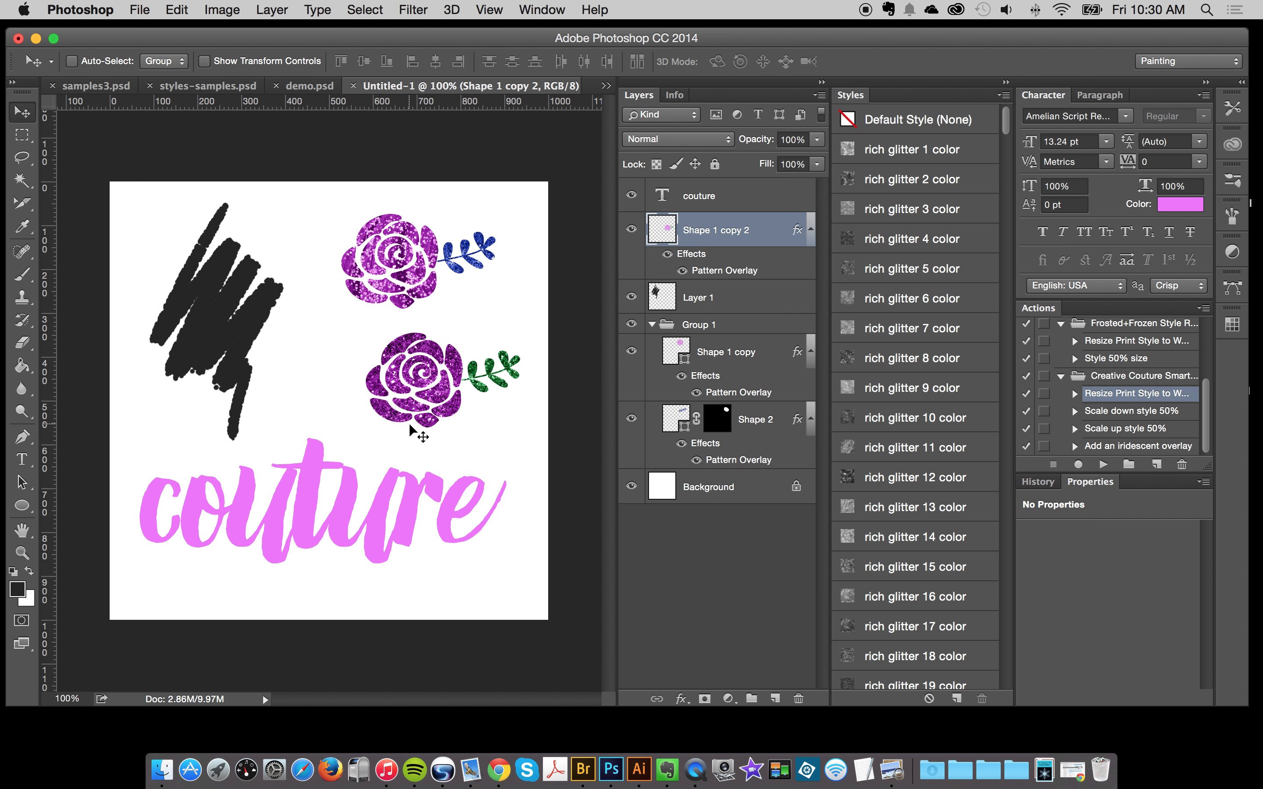
Switch the effects of the Shape 1 copy 2 layer off and on, and move its rose slightly up.
click(667, 254)
click(667, 254)
drag(440, 351, 441, 341)
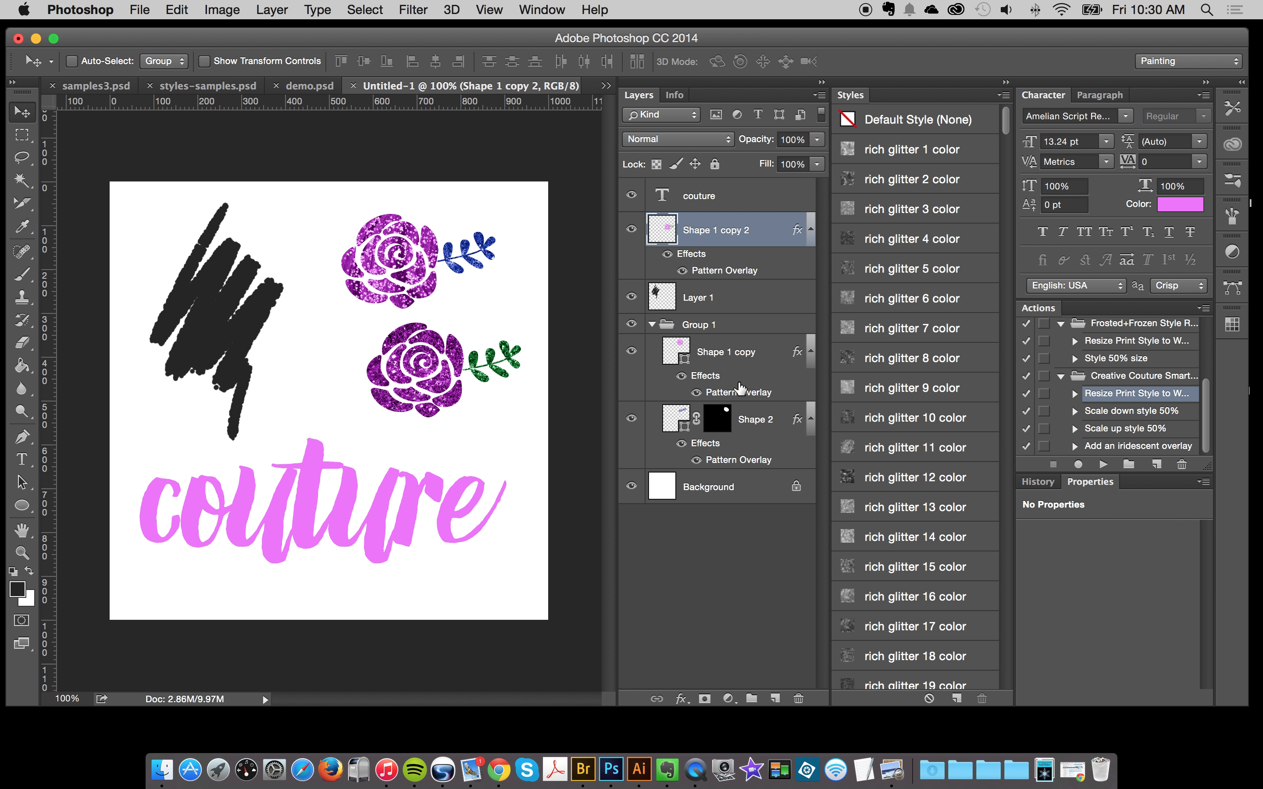
Select the couture text layer and toggle its visibility off and on to identify it.
click(715, 363)
click(712, 198)
click(632, 195)
click(632, 196)
Try the rich glitter 7, 3 and 11 color styles and several higher-numbered rich glitter color styles on the couture text.
click(906, 340)
click(903, 211)
click(908, 449)
scroll(912, 517, down, 3)
click(917, 358)
click(909, 597)
scroll(909, 598, down, 5)
click(908, 397)
click(908, 578)
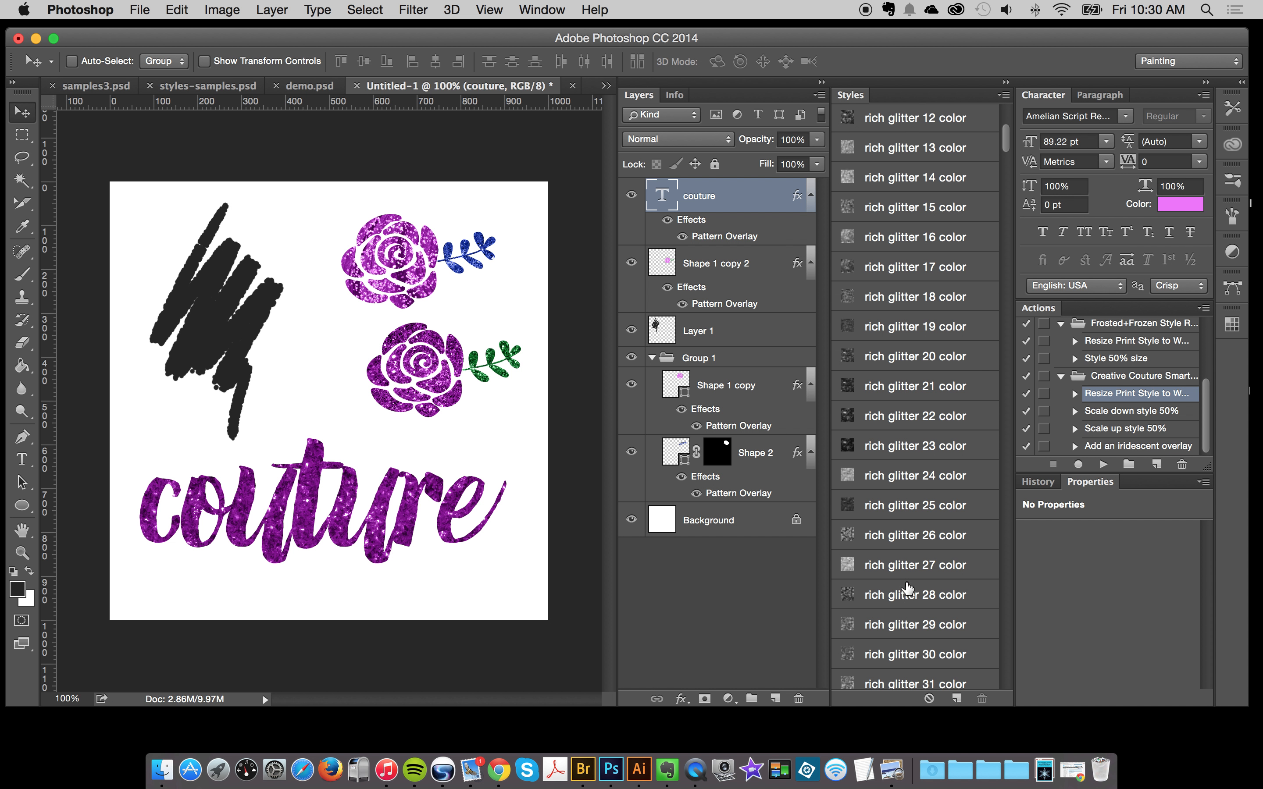
scroll(911, 574, down, 5)
Preview the rich glitter 1, 10 and 21 color styles and one further color style on the couture text.
scroll(942, 313, up, 10)
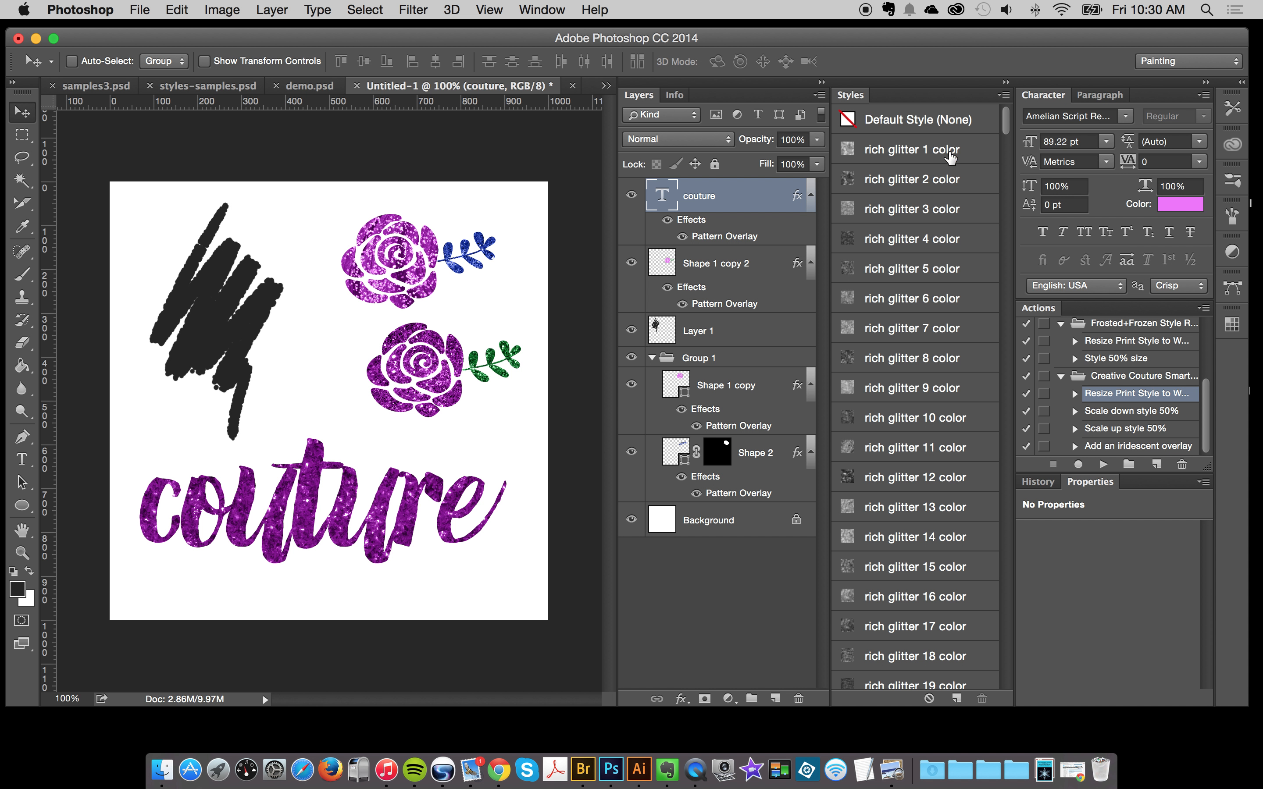
click(947, 153)
click(942, 417)
scroll(931, 502, down, 5)
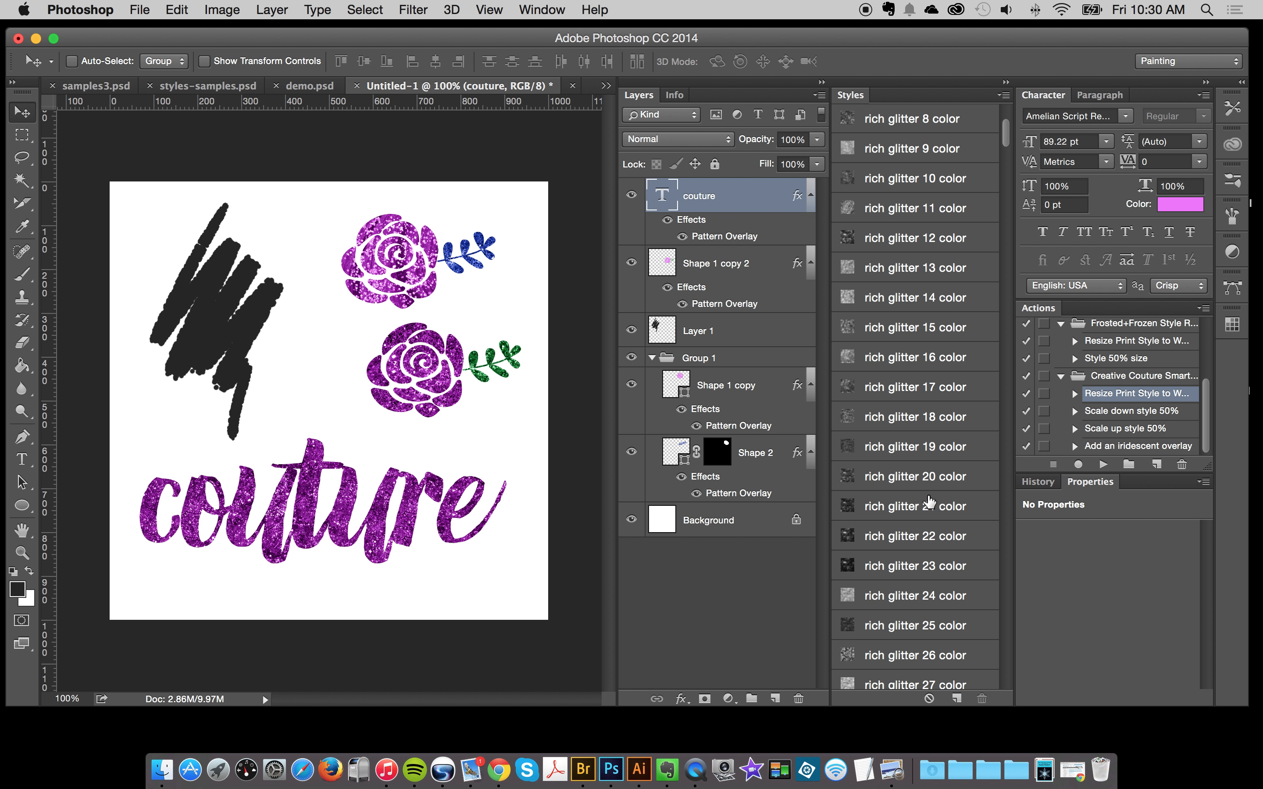
click(929, 502)
scroll(923, 502, down, 5)
click(914, 503)
Try the rich glitter 34 color style and several jeweled color styles, including jeweled 1 and jeweled 5, on the couture text.
scroll(916, 504, down, 5)
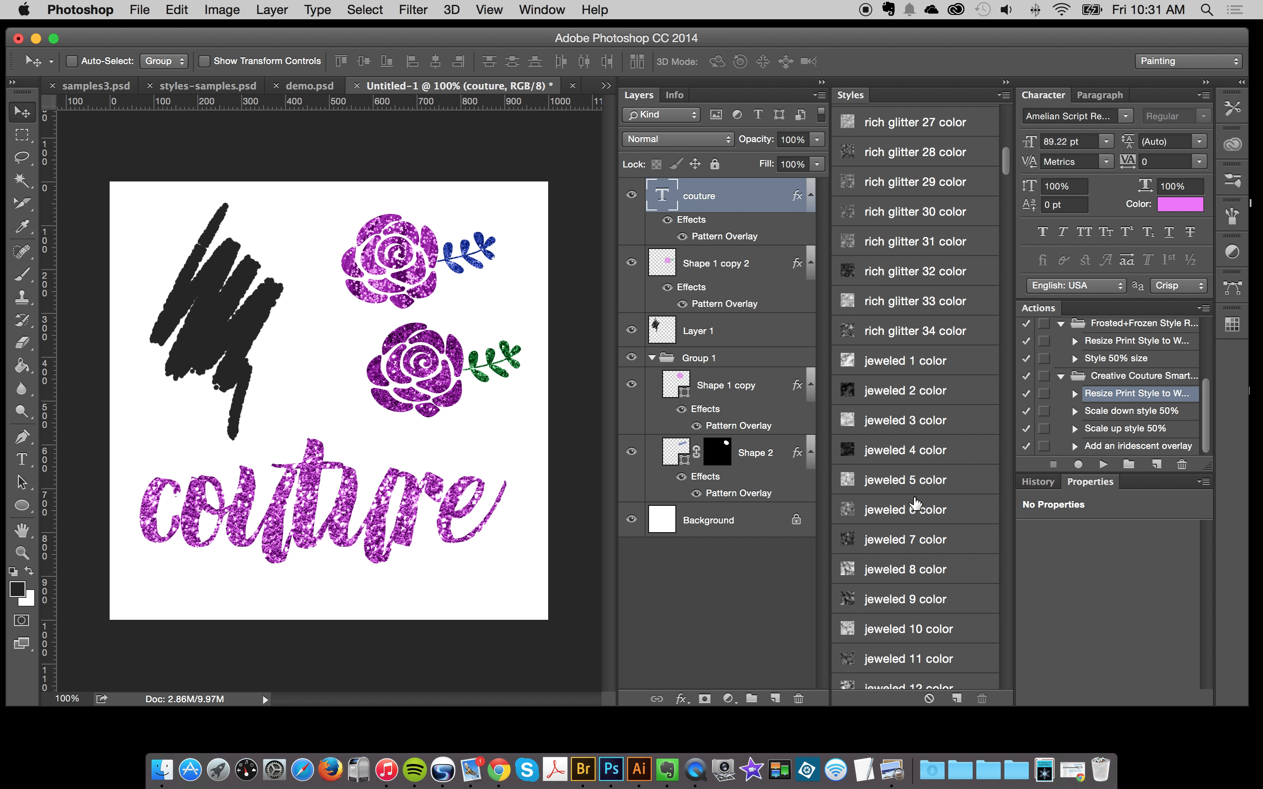
click(917, 339)
click(910, 413)
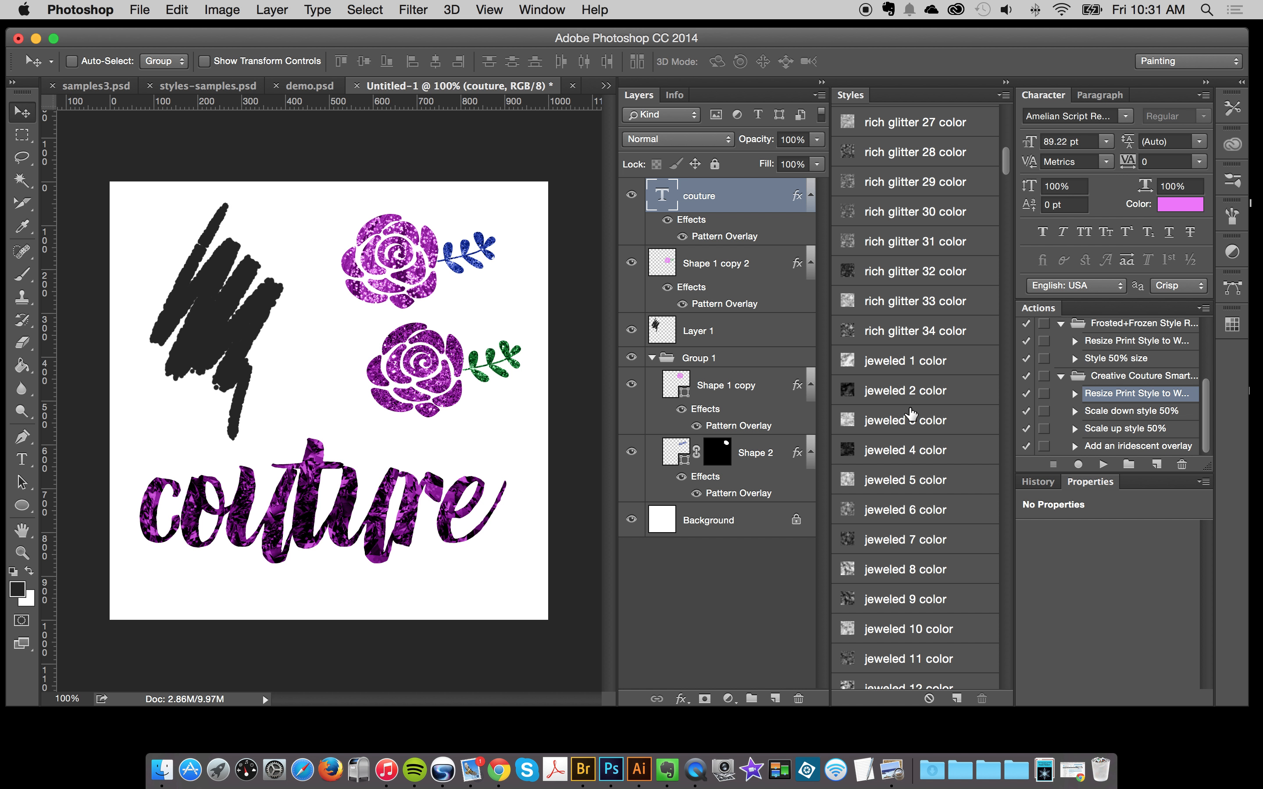
click(907, 365)
click(898, 488)
scroll(911, 483, down, 10)
click(897, 614)
click(903, 584)
Try the rich glitter 1, 3, 5 and 7 gold styles on the couture text.
scroll(906, 608, down, 15)
scroll(907, 608, down, 20)
scroll(907, 608, up, 4)
click(922, 235)
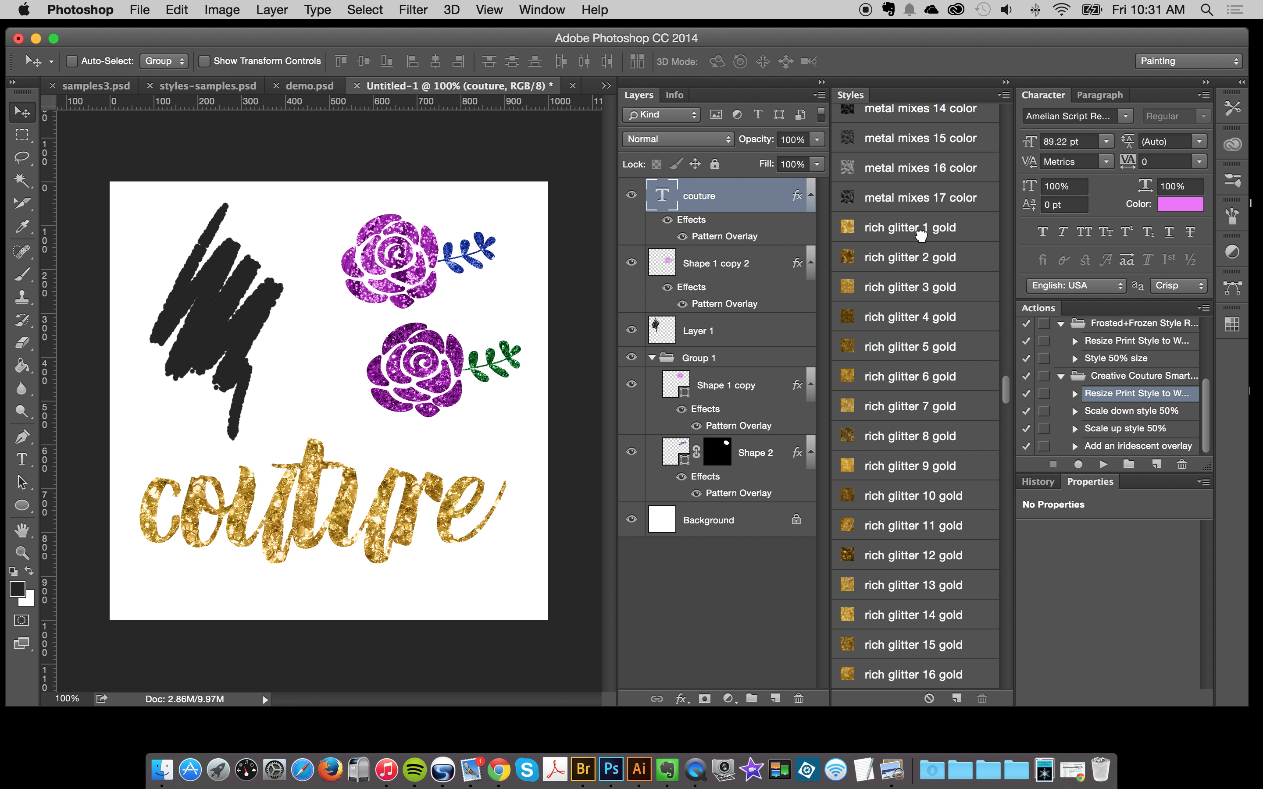
click(911, 286)
click(908, 346)
click(903, 407)
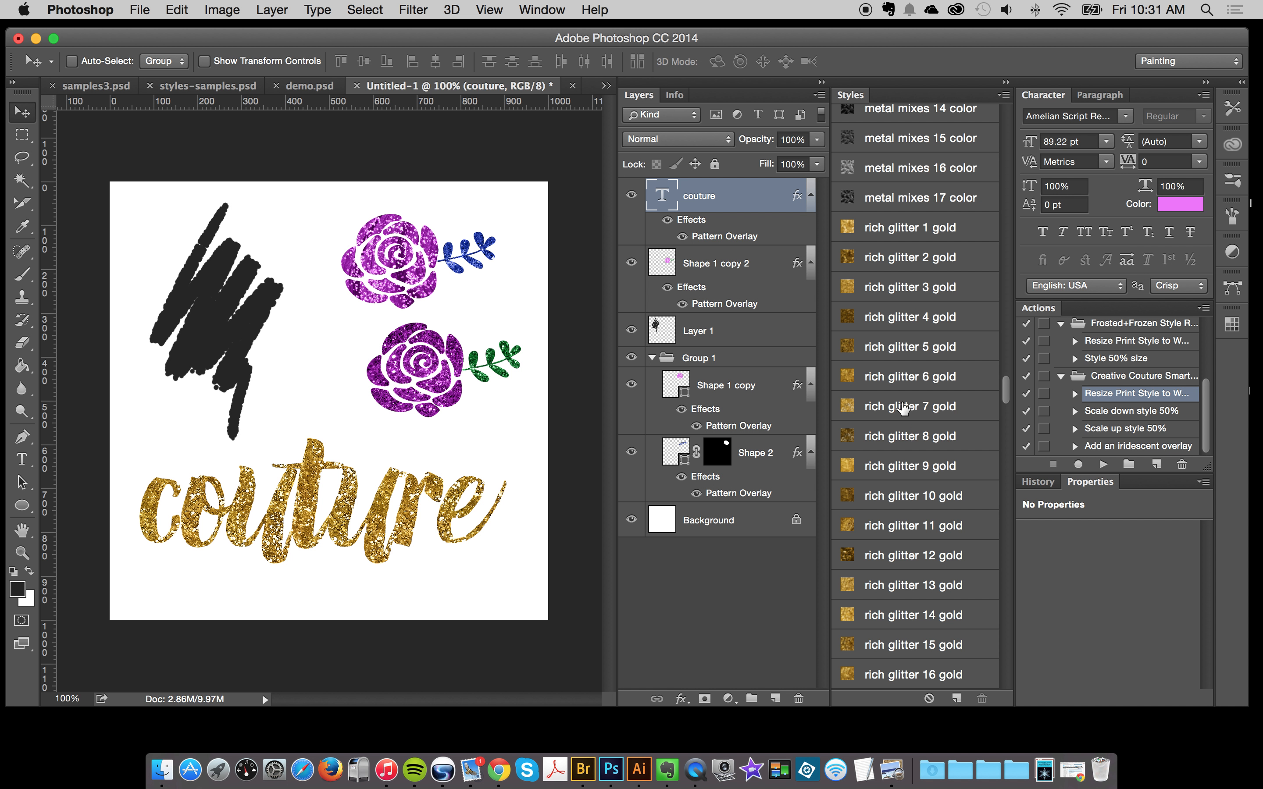
Preview the rich glitter 11, 13, 14, 16 and 24 gold styles on the couture text.
scroll(904, 411, down, 3)
click(891, 359)
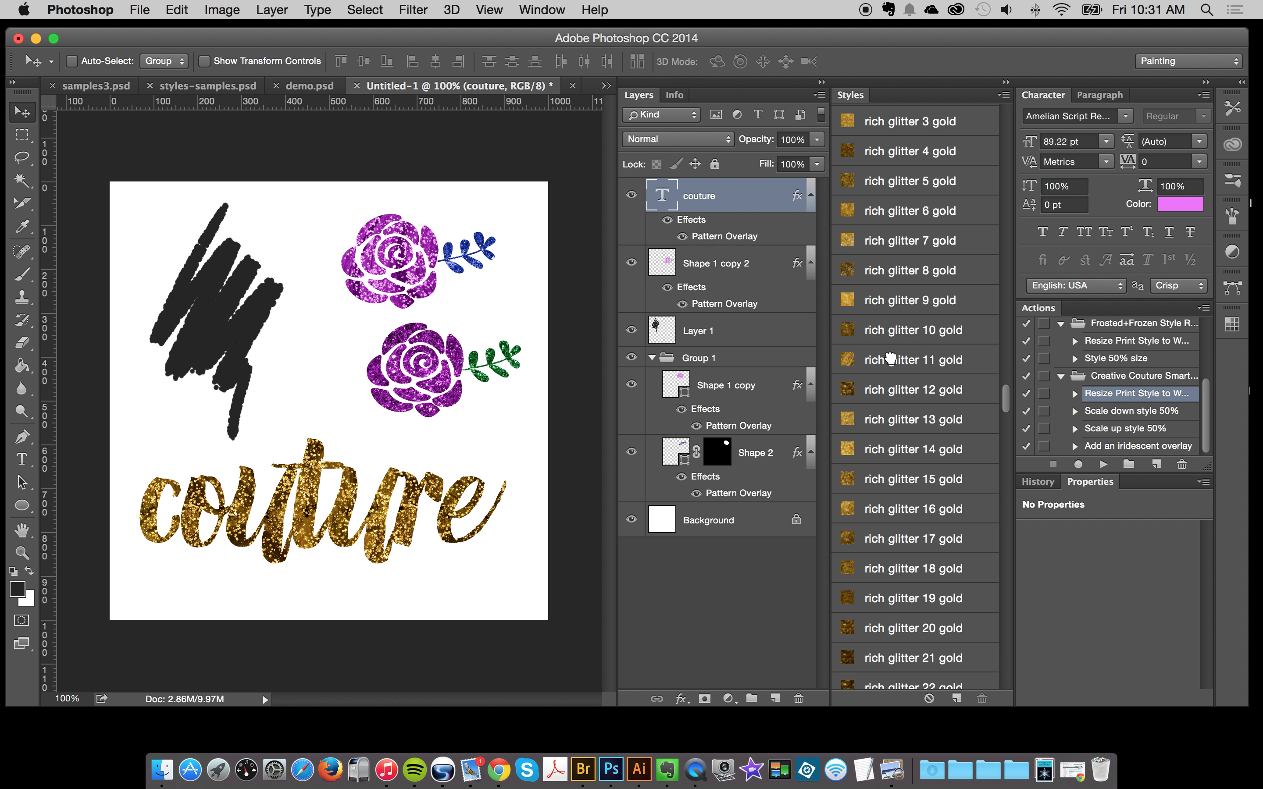
click(887, 419)
click(890, 449)
scroll(911, 470, down, 4)
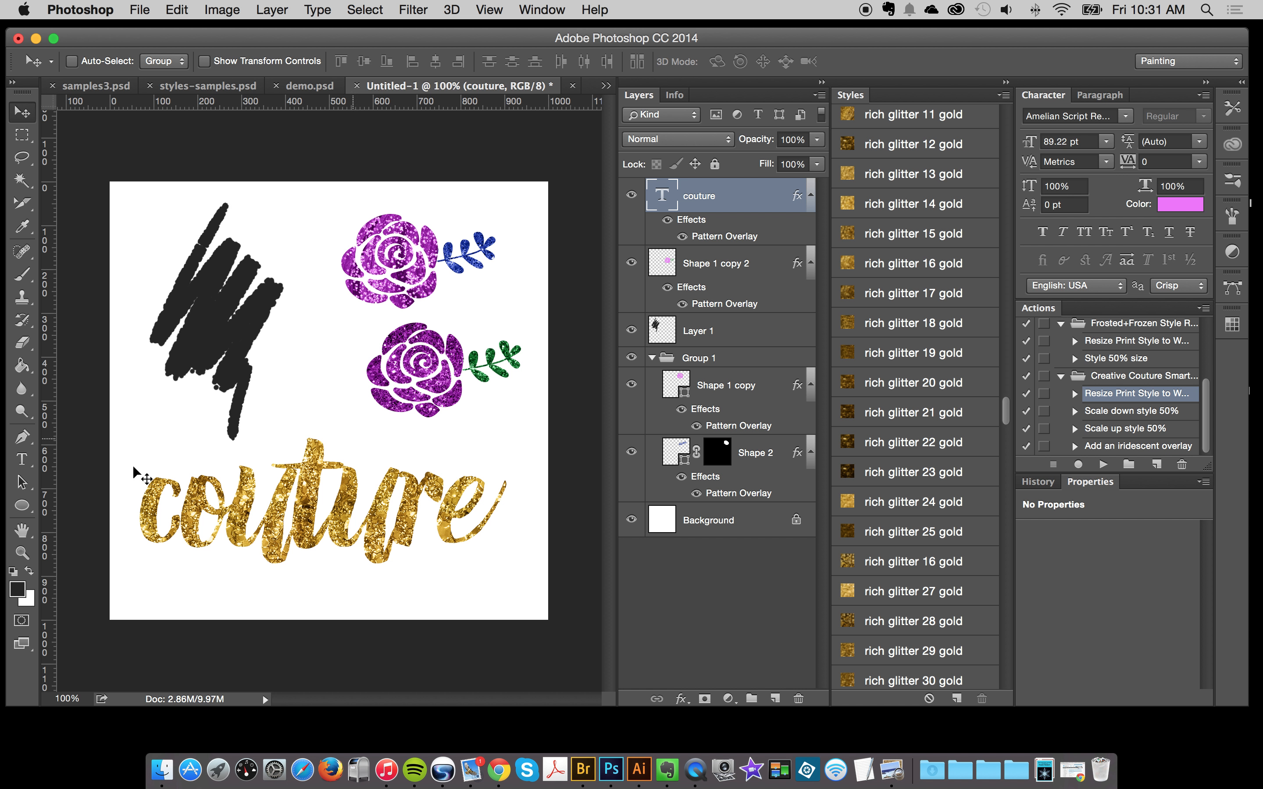
click(895, 271)
click(912, 510)
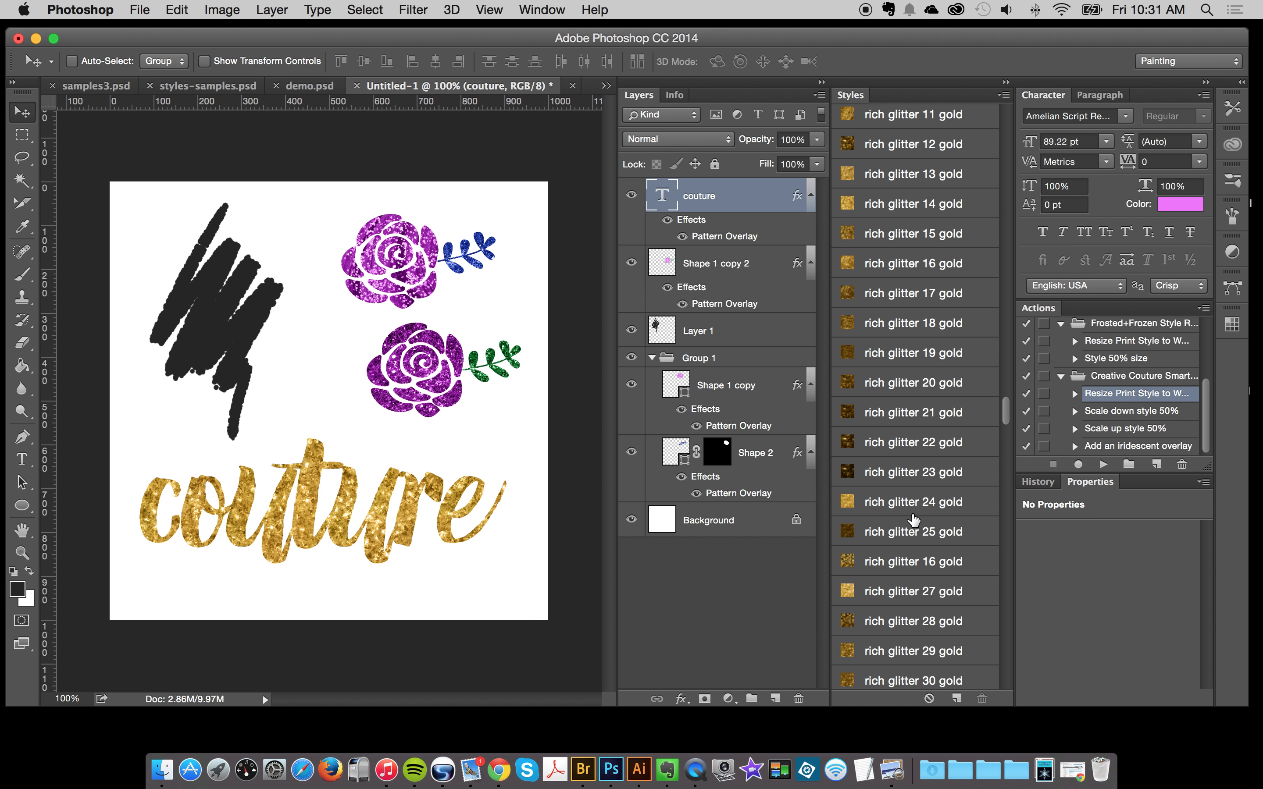
Try one more rich glitter gold style on the couture text, settling on rich glitter 32 gold.
scroll(912, 501, down, 3)
click(898, 414)
scroll(922, 505, down, 4)
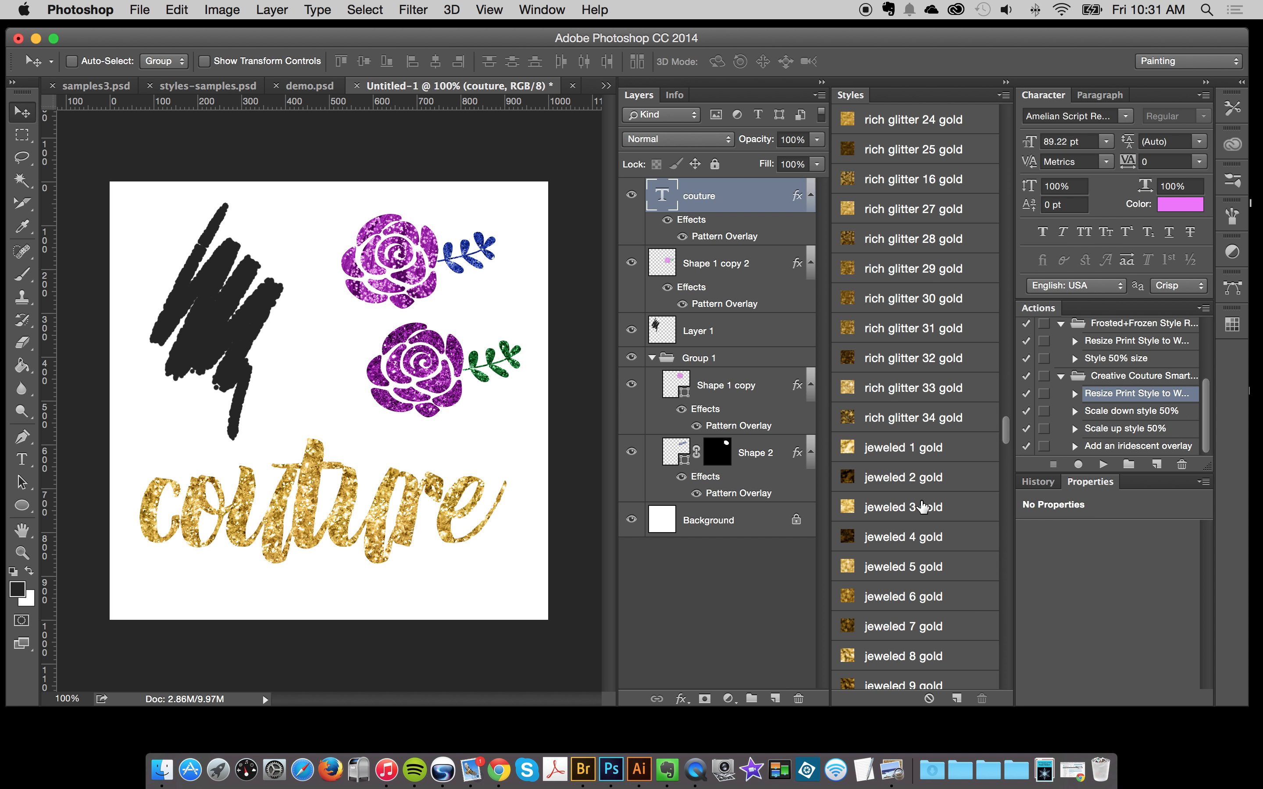
click(891, 365)
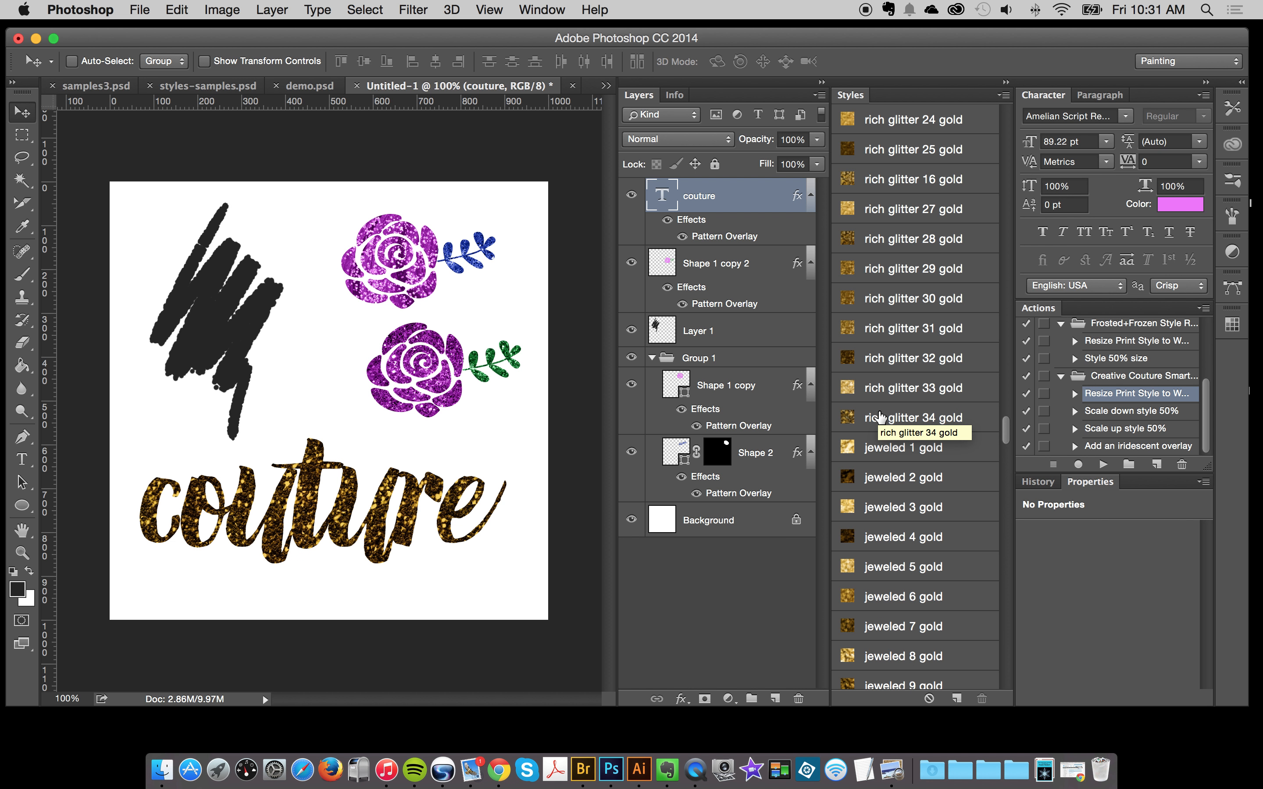
Try the rich glitter 31, 29 and 27 gold styles and the jeweled 10 gold style on the couture text.
click(893, 328)
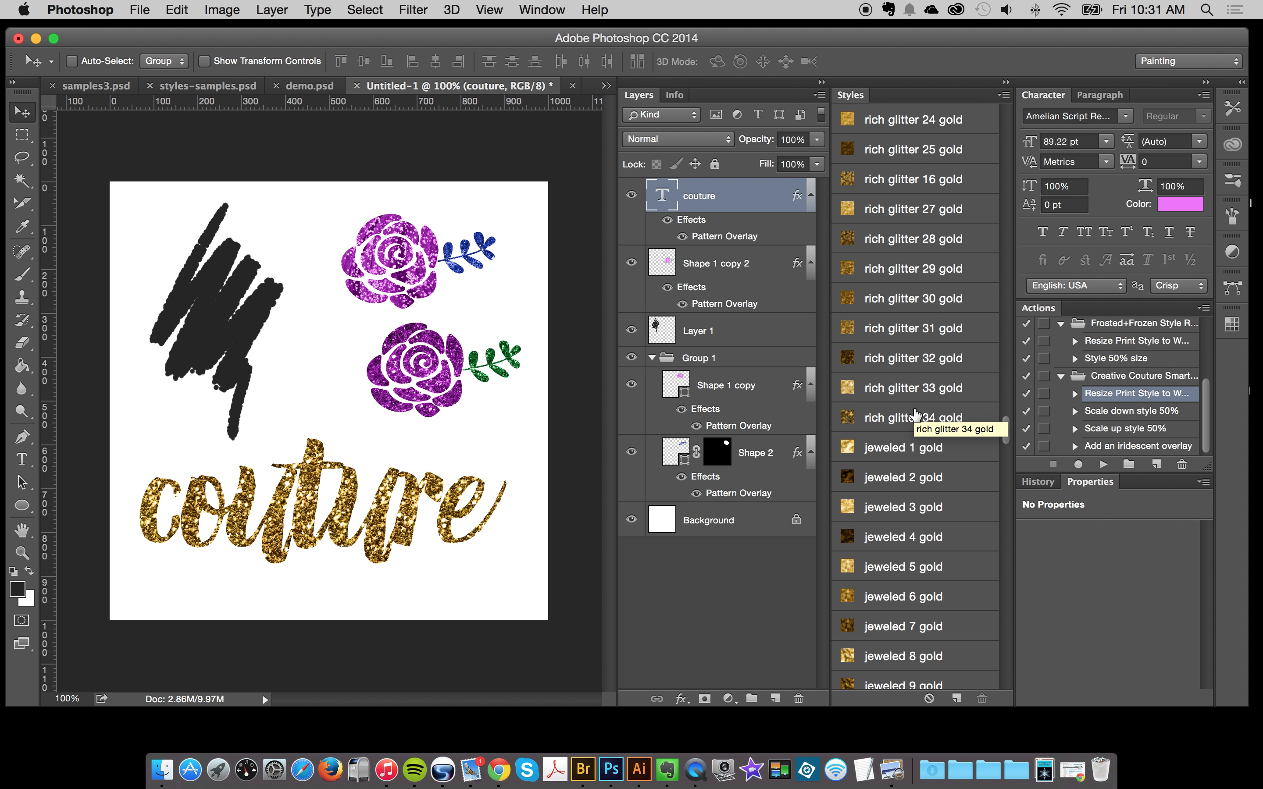
scroll(916, 414, up, 1)
click(911, 303)
click(909, 243)
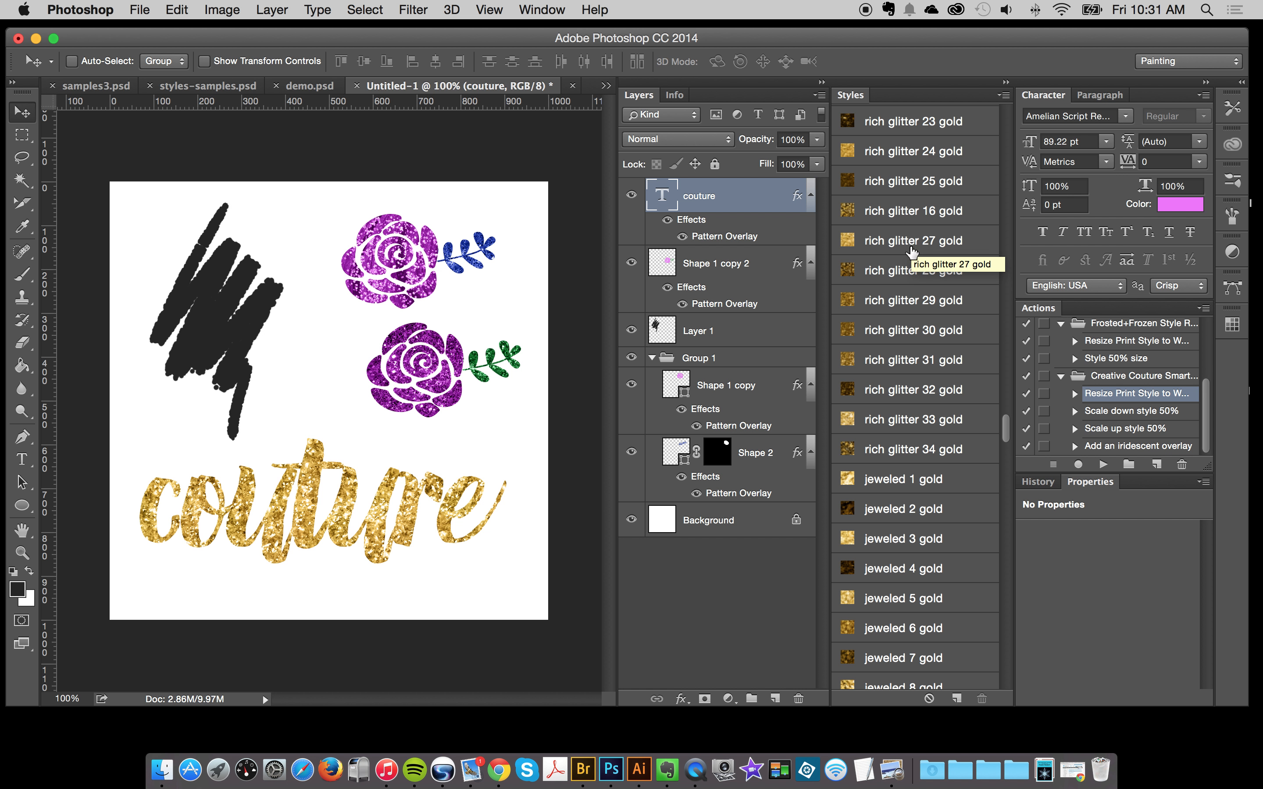
scroll(943, 401, up, 1)
scroll(942, 403, down, 10)
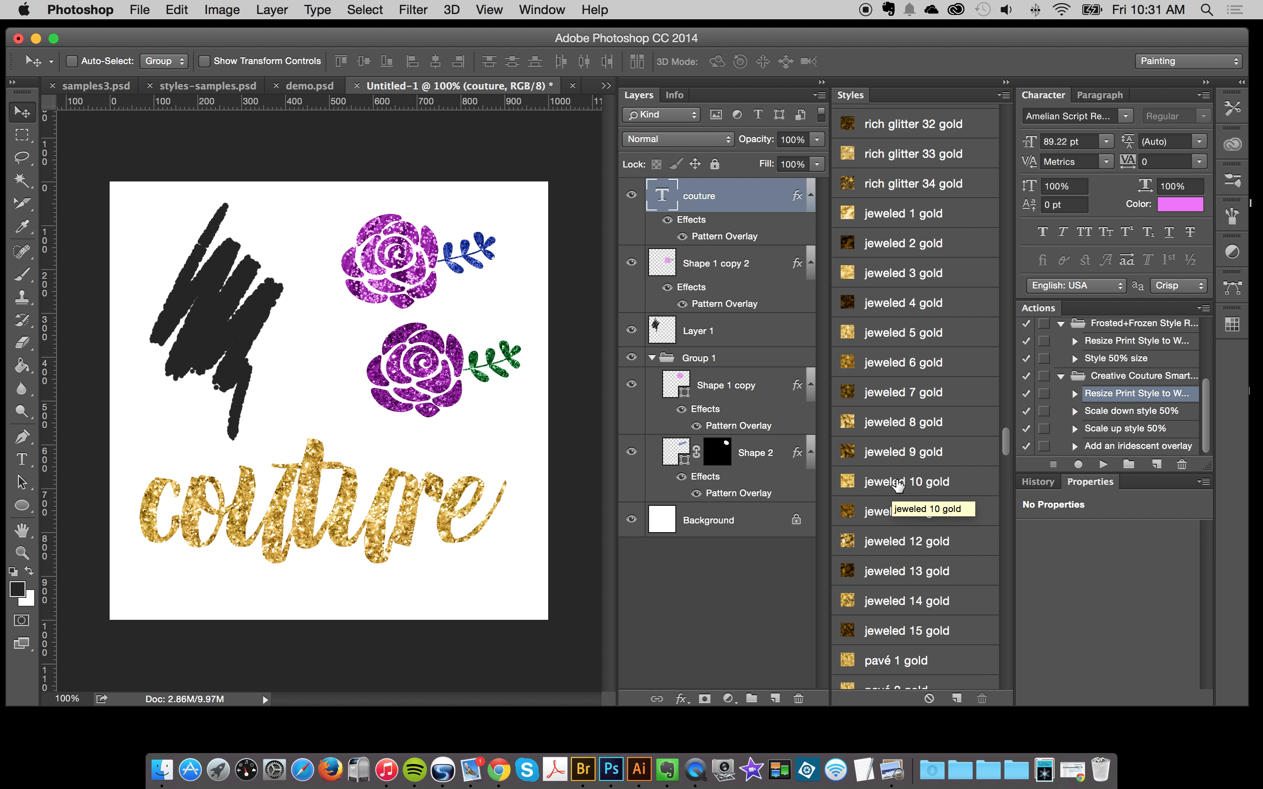
click(897, 479)
Try several of the deeply encrusted gold styles on the couture text.
scroll(904, 514, down, 20)
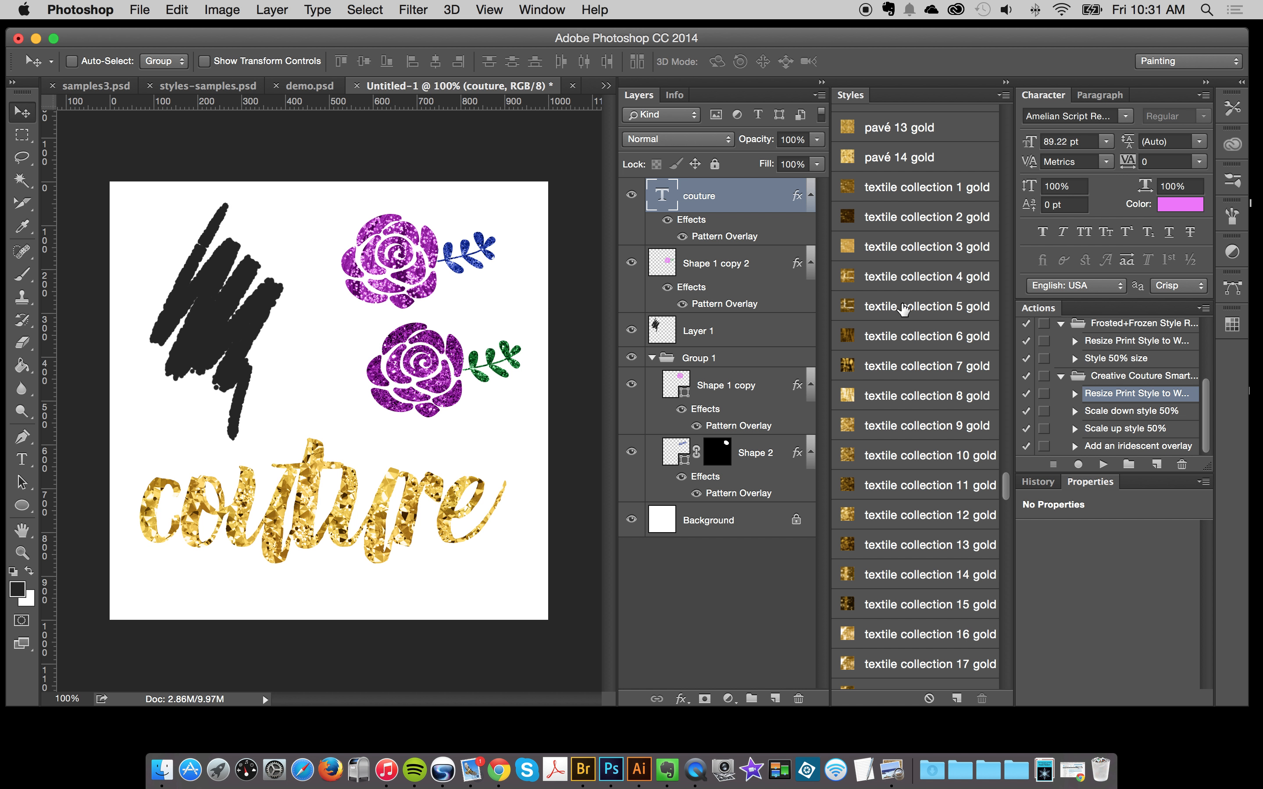
scroll(904, 309, down, 20)
scroll(906, 365, up, 4)
scroll(906, 411, up, 4)
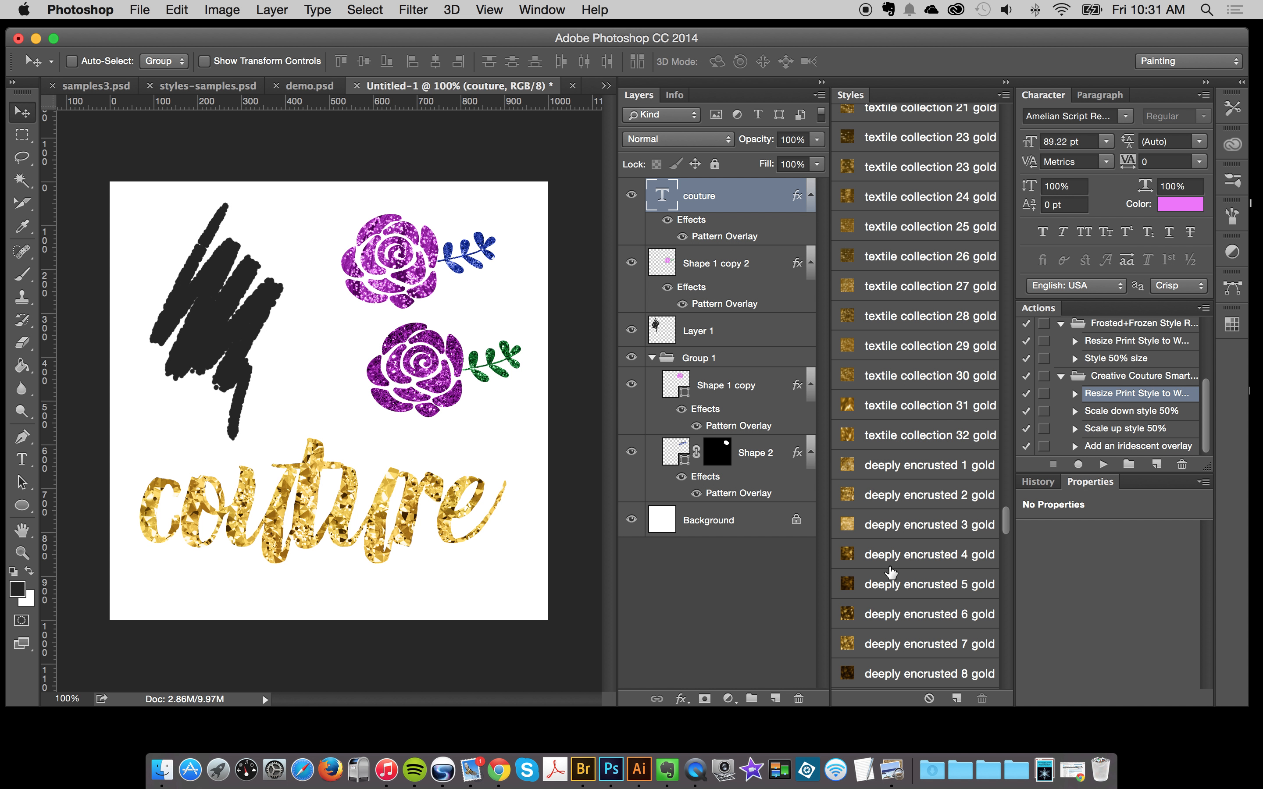
scroll(891, 573, down, 16)
click(894, 531)
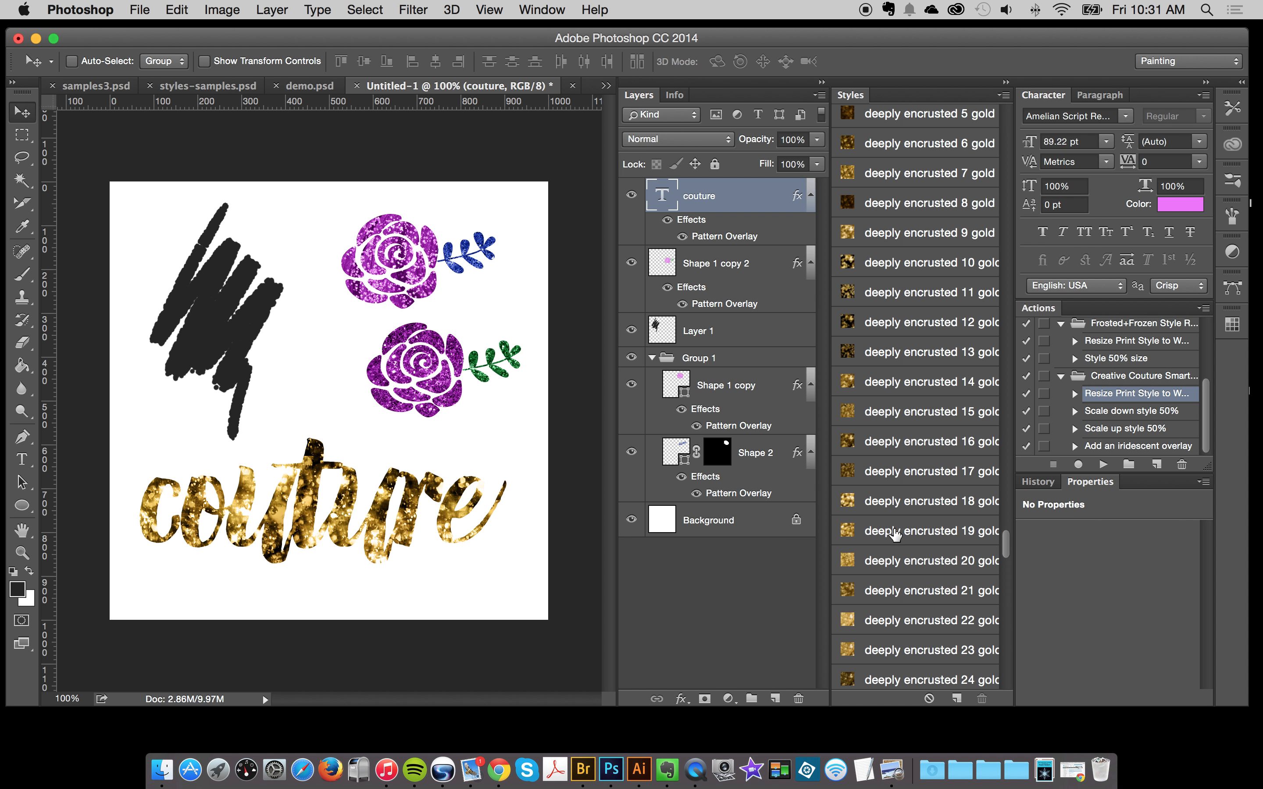
scroll(887, 537, up, 1)
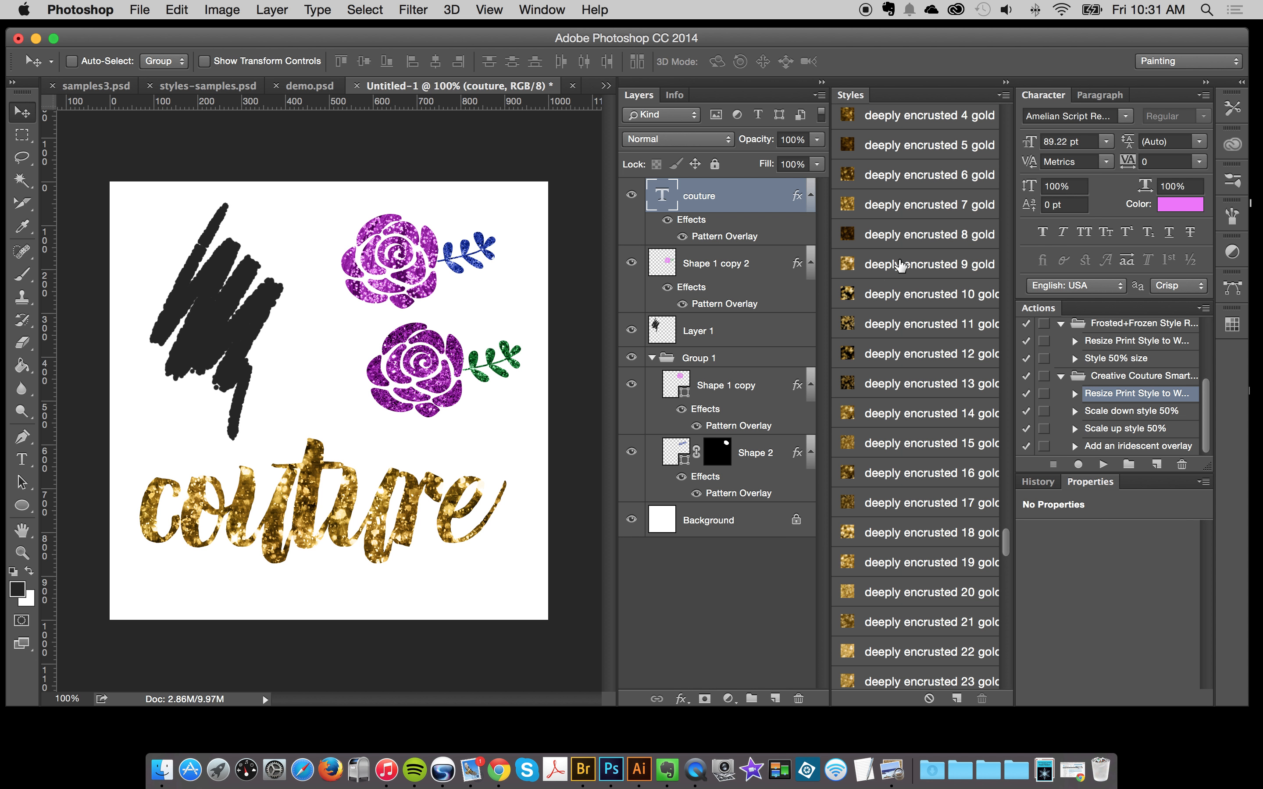
click(867, 393)
scroll(911, 444, up, 6)
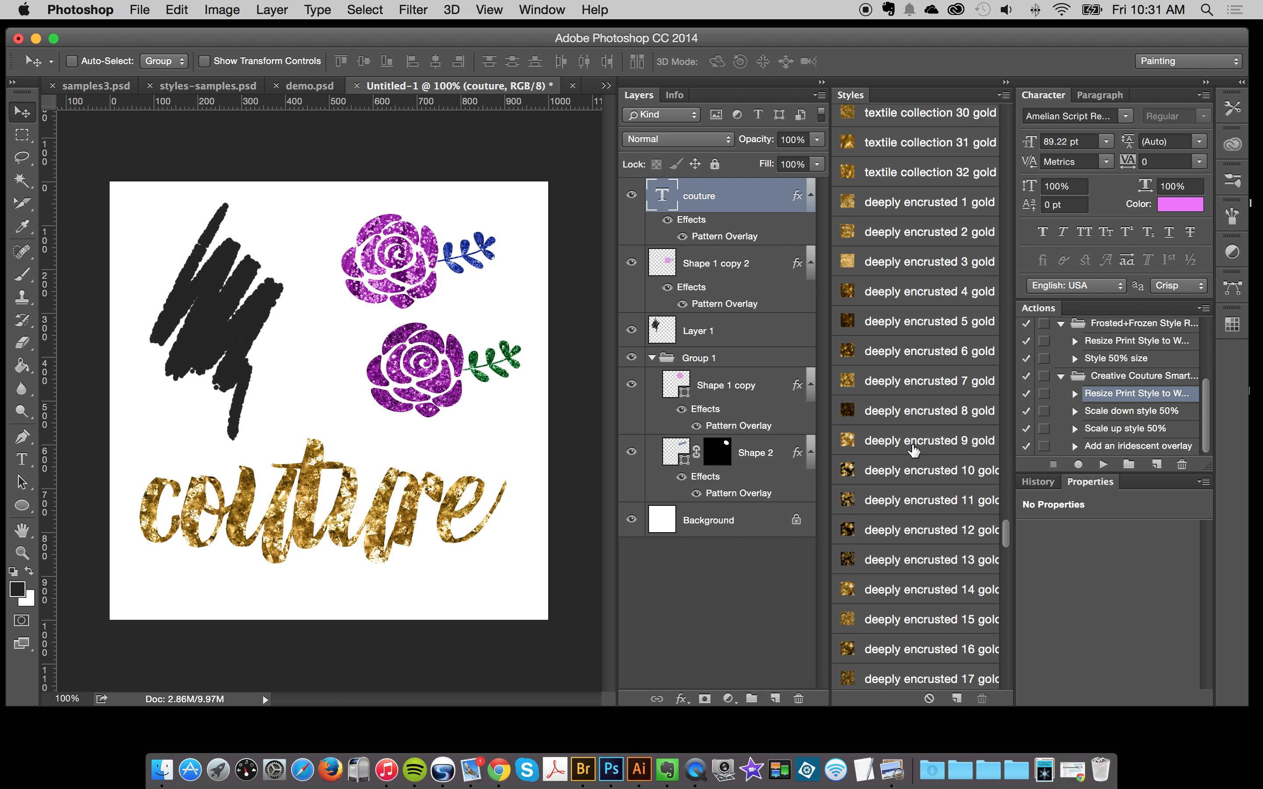
Preview several of the so dimensional gold styles on the couture text.
scroll(912, 371, down, 20)
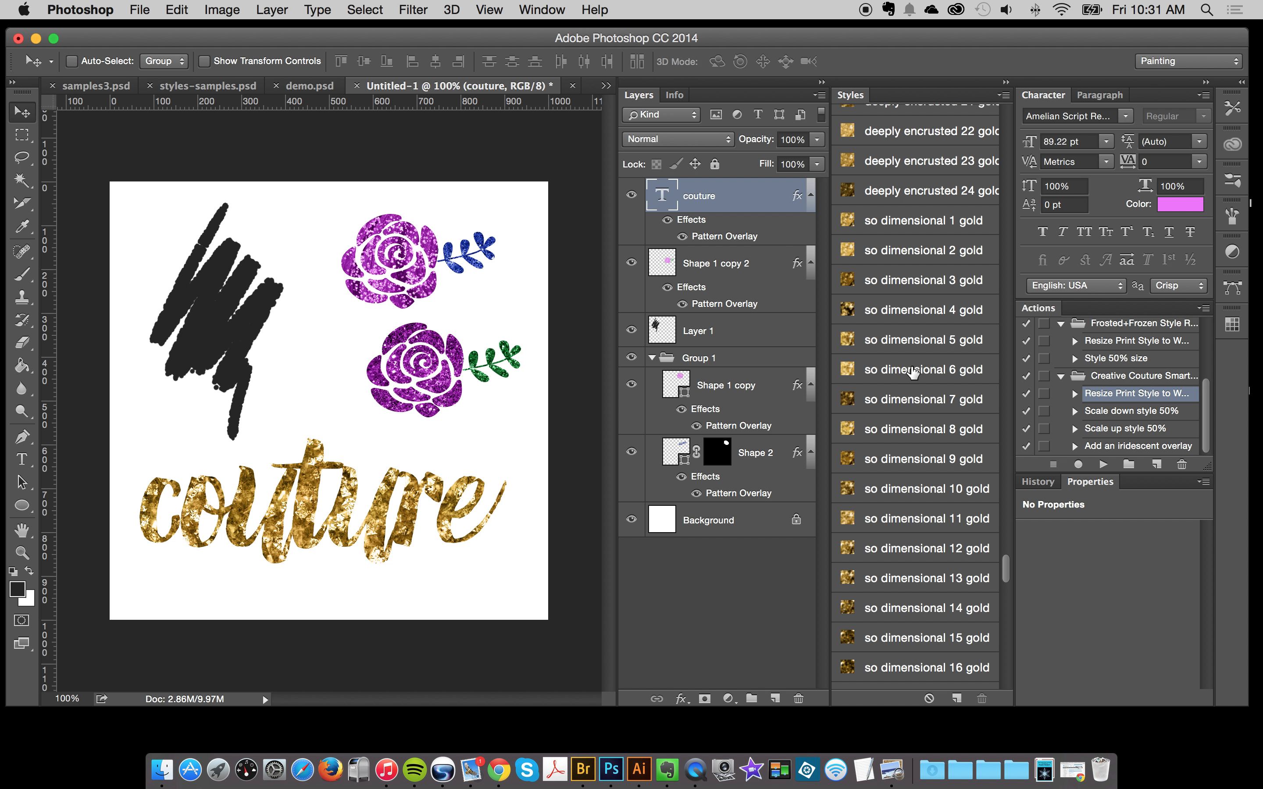
click(903, 356)
click(901, 390)
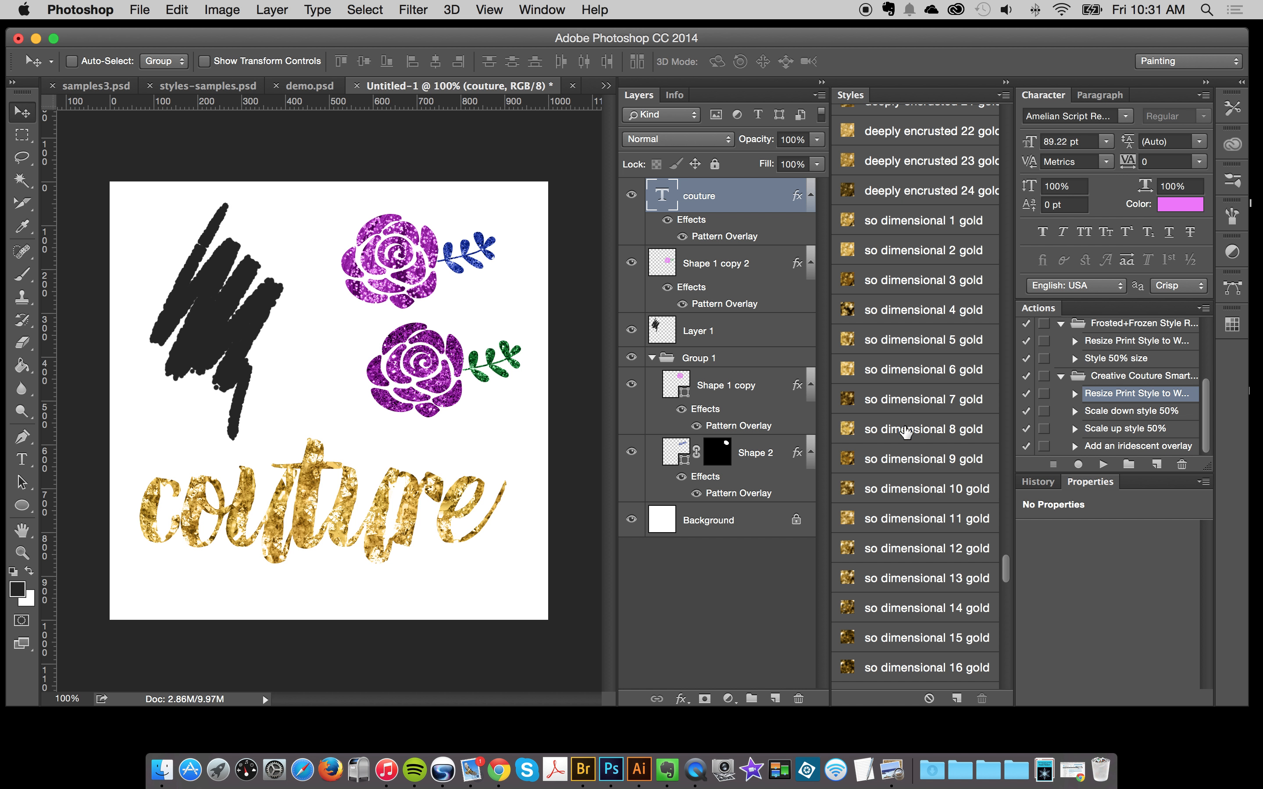
click(895, 471)
click(897, 485)
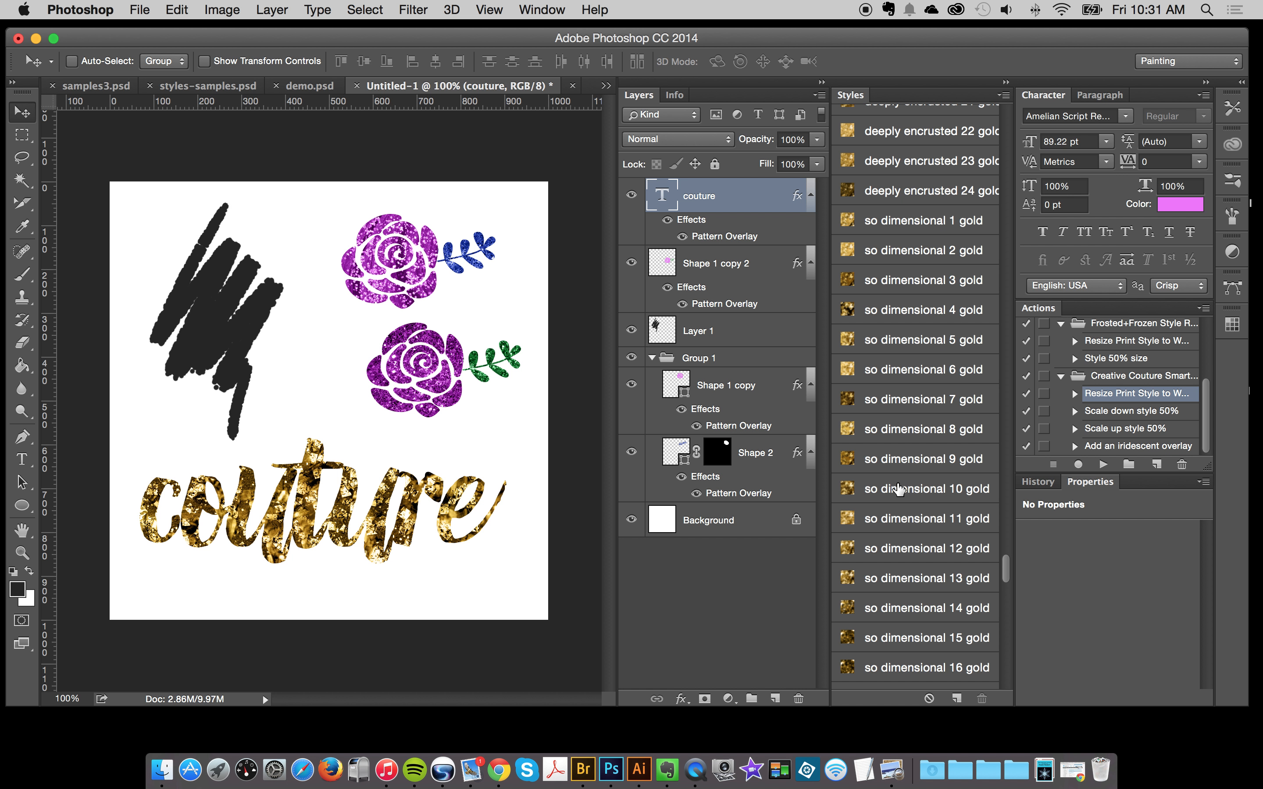
Run the Scale down style 50% action on the couture text's so dimensional gold style.
scroll(897, 488, down, 12)
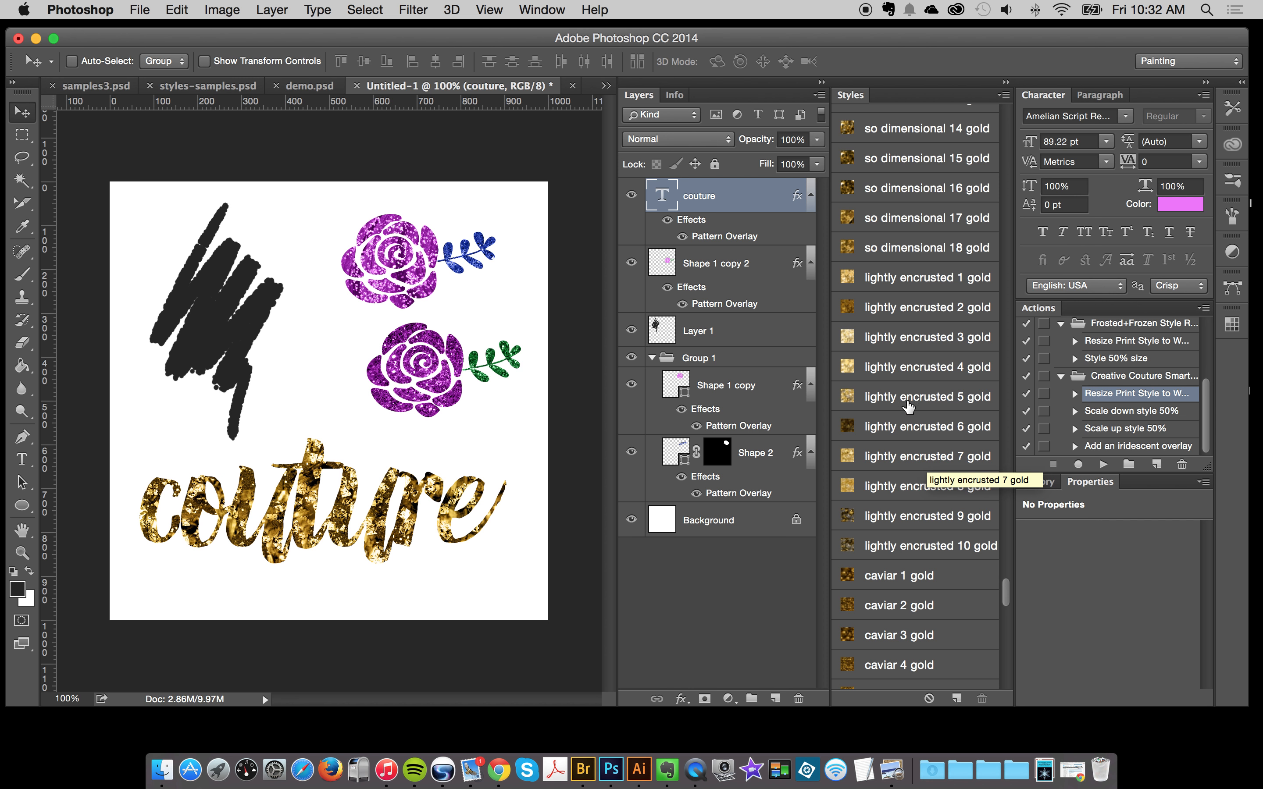
click(631, 195)
click(631, 195)
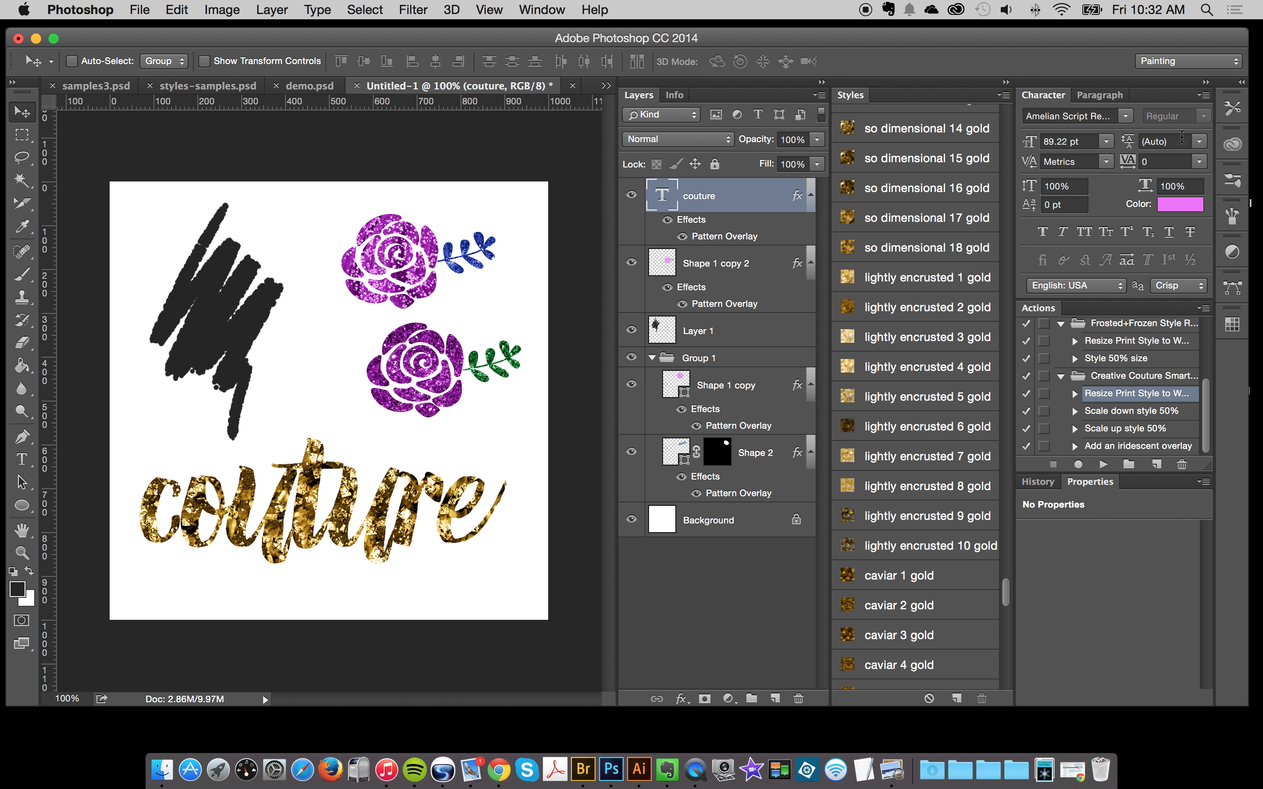
click(1130, 412)
click(1103, 464)
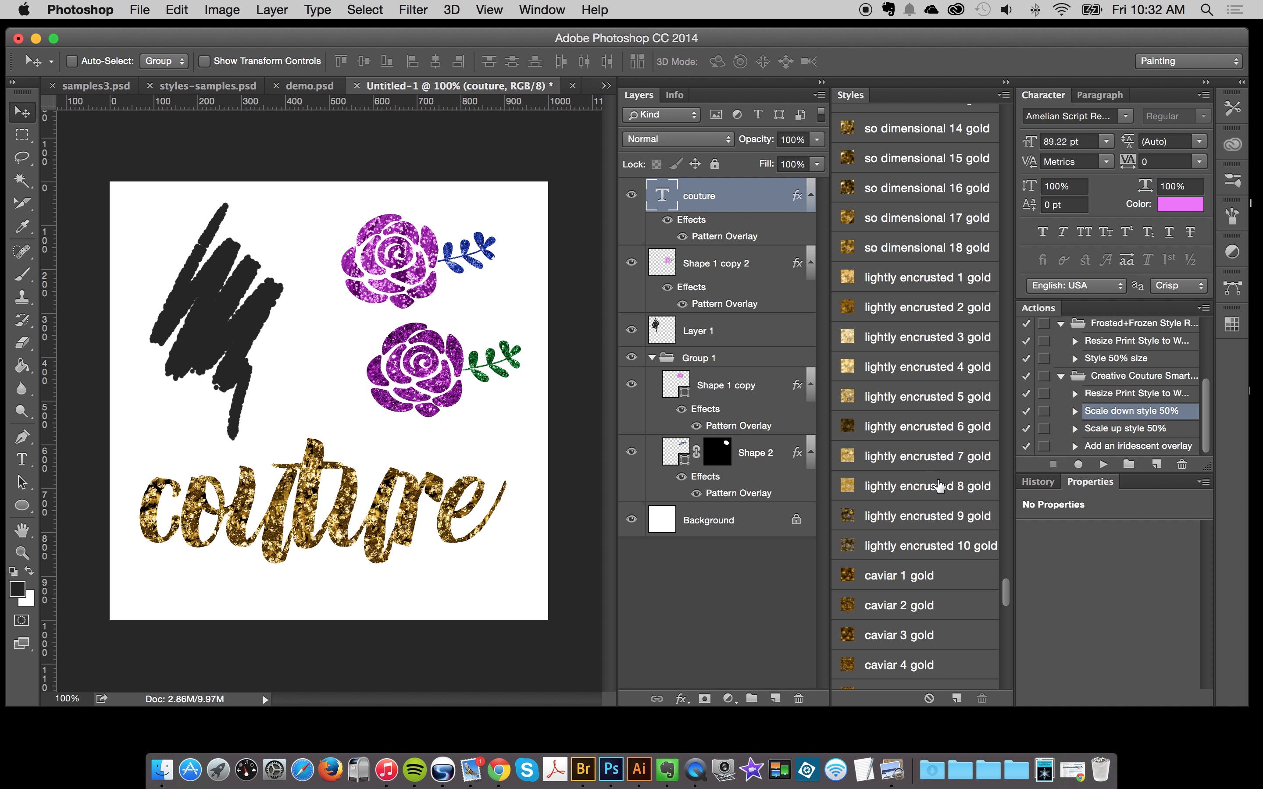
Try the lightly encrusted 7 gold style on the couture text and replace it with lightly encrusted 8 gold.
click(912, 456)
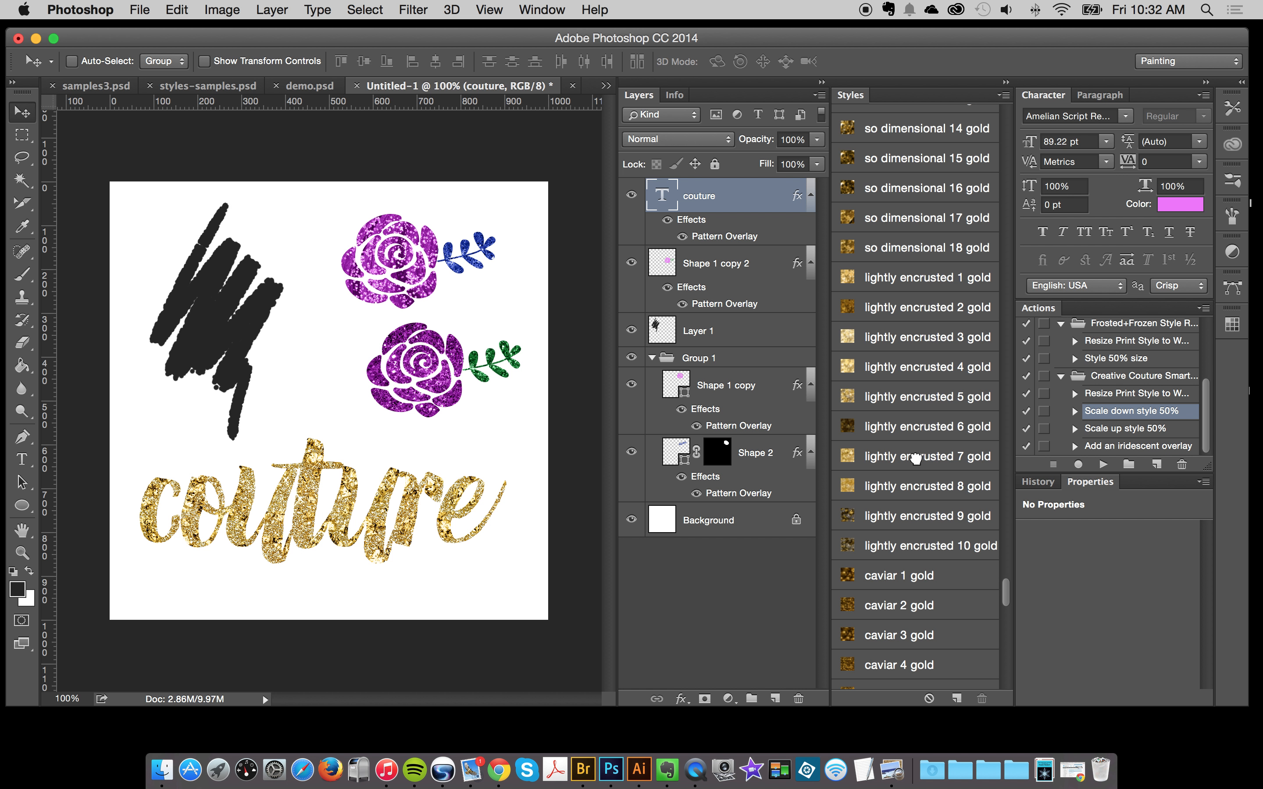
click(901, 485)
scroll(903, 488, down, 2)
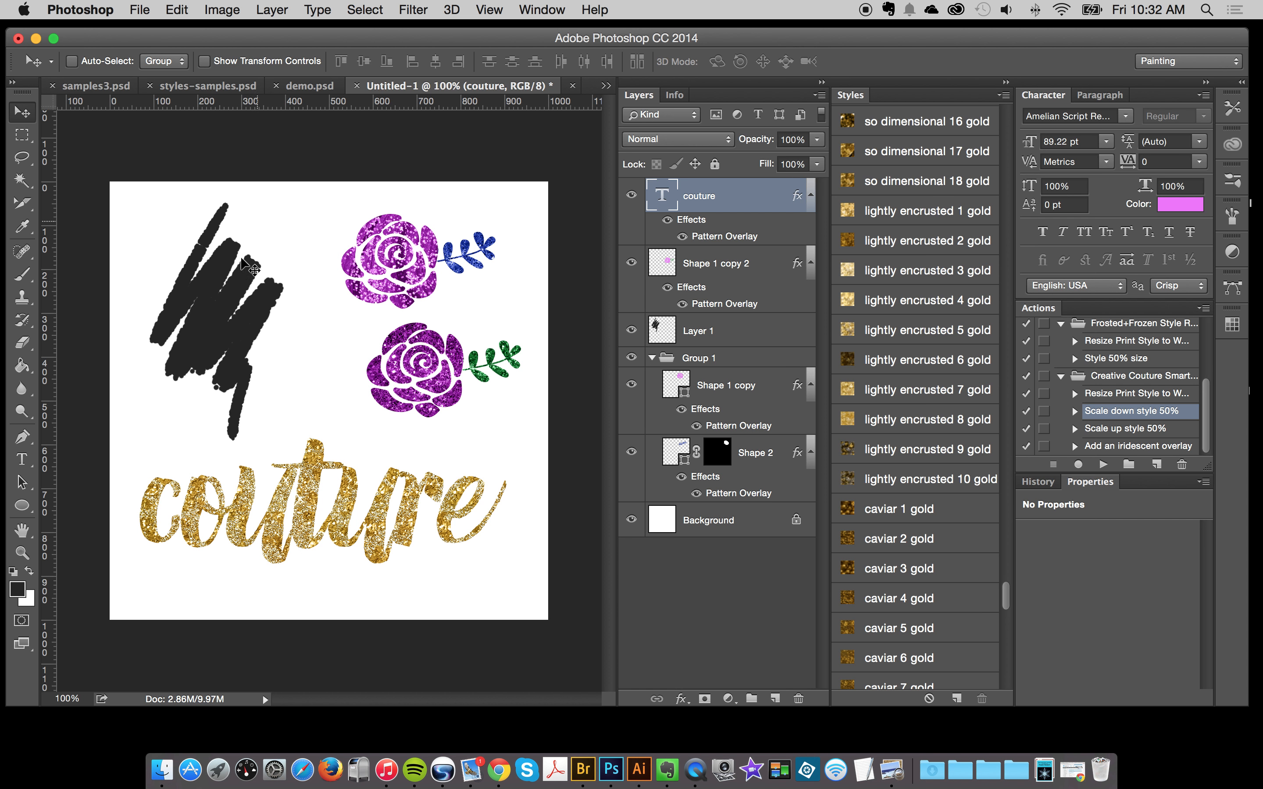
Apply the no color jewel 1 style to the brush scribble on Layer 1, followed by no color jeweled 3.
click(697, 330)
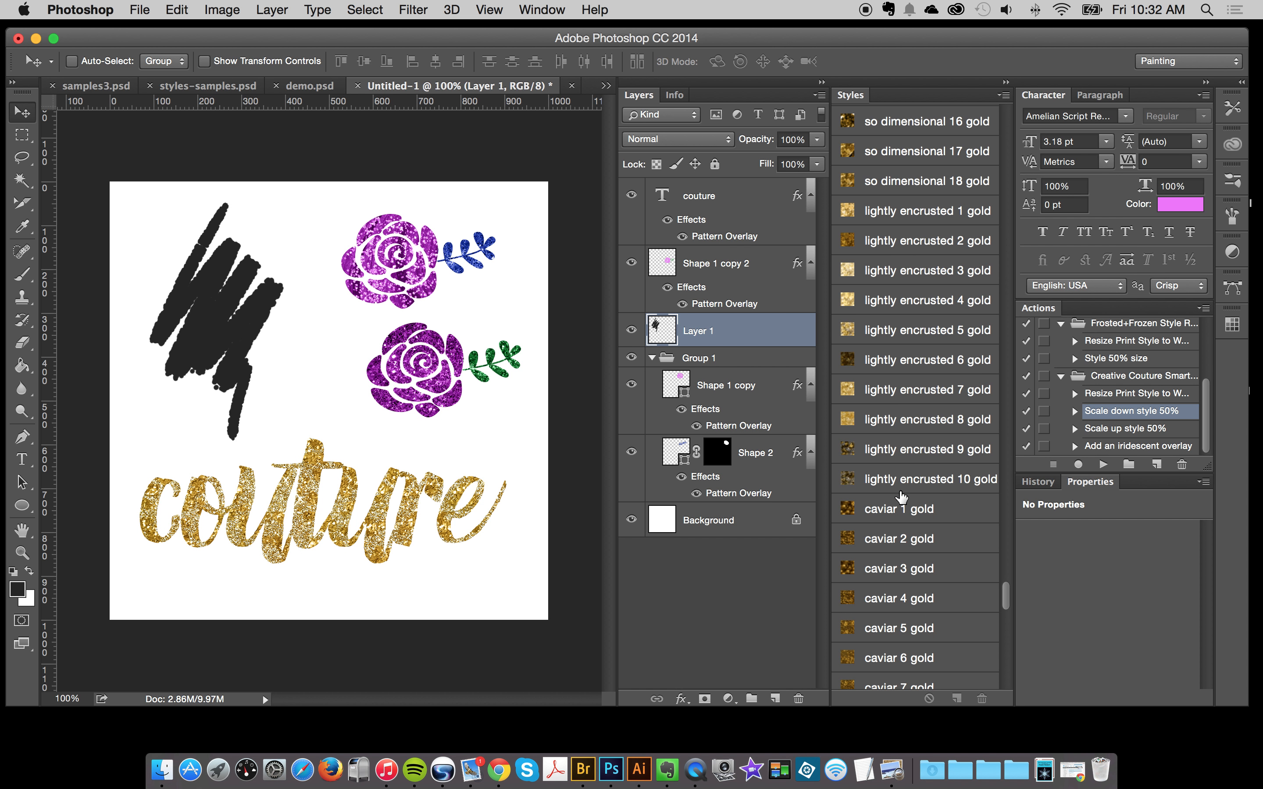
scroll(901, 498, down, 5)
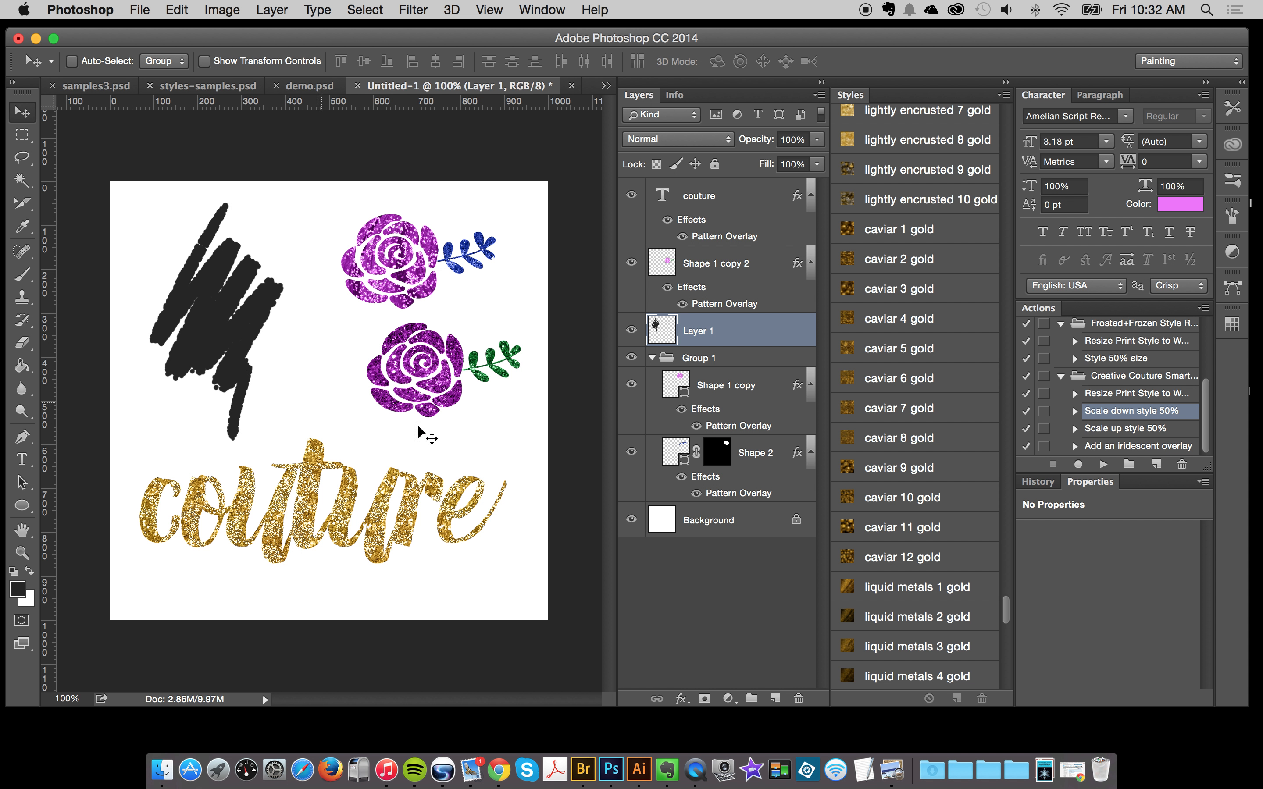
scroll(955, 609, down, 15)
scroll(912, 608, up, 3)
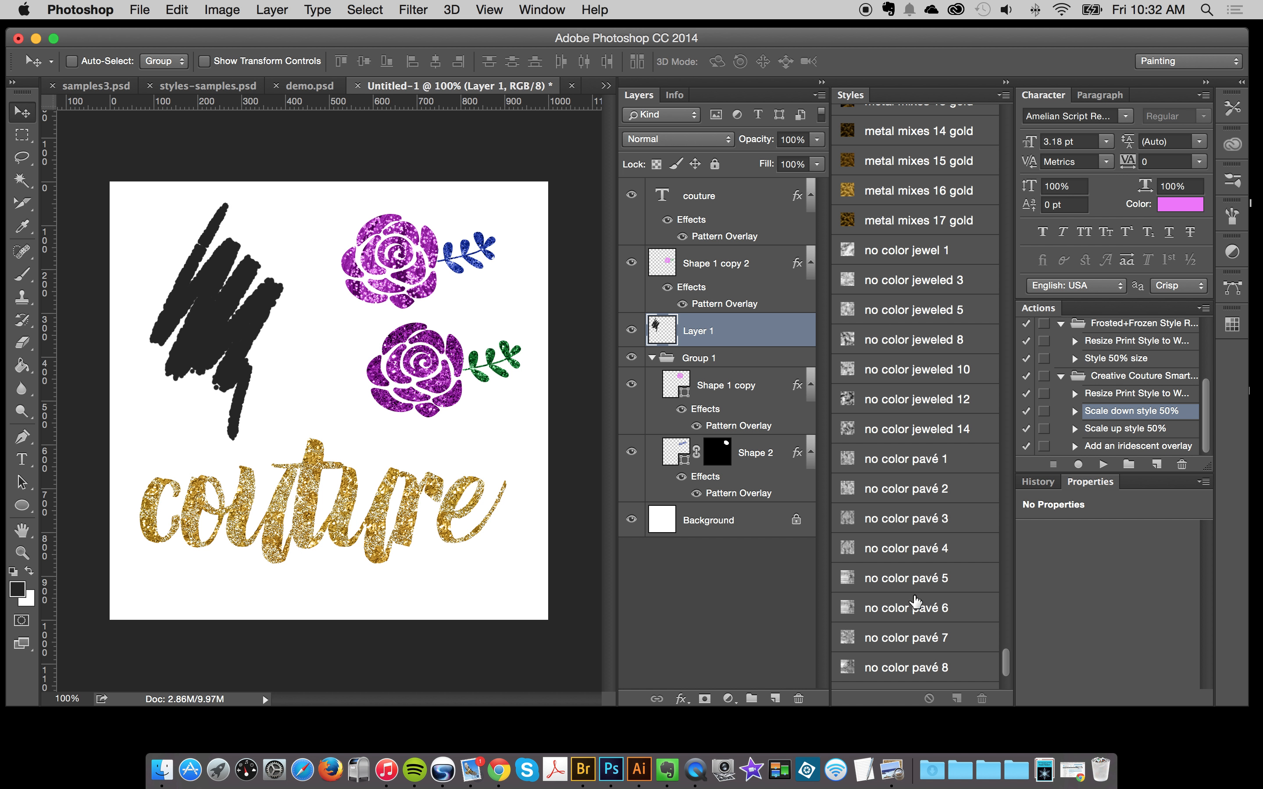
click(896, 252)
click(905, 277)
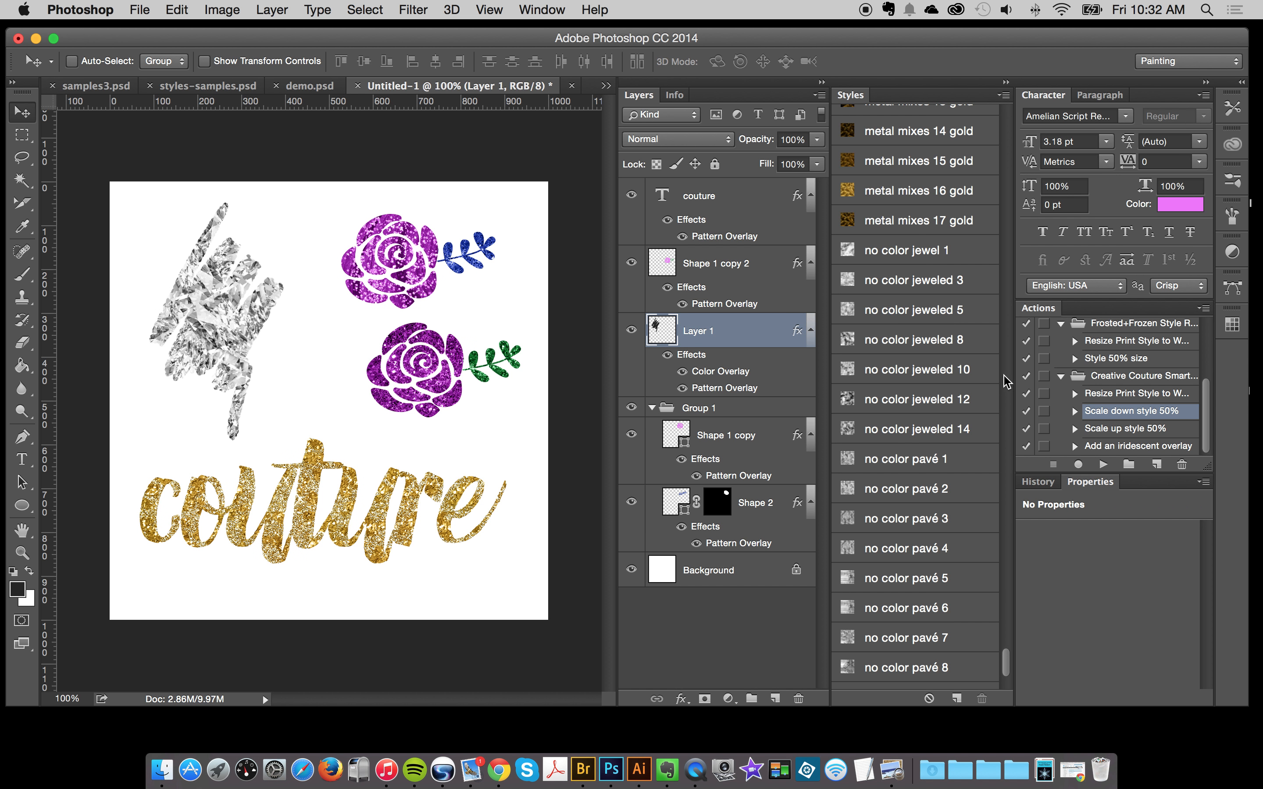
Examine Layer 1's Pattern Overlay and Color Overlay settings, including the overlay color, leaving the values as they are.
double_click(720, 388)
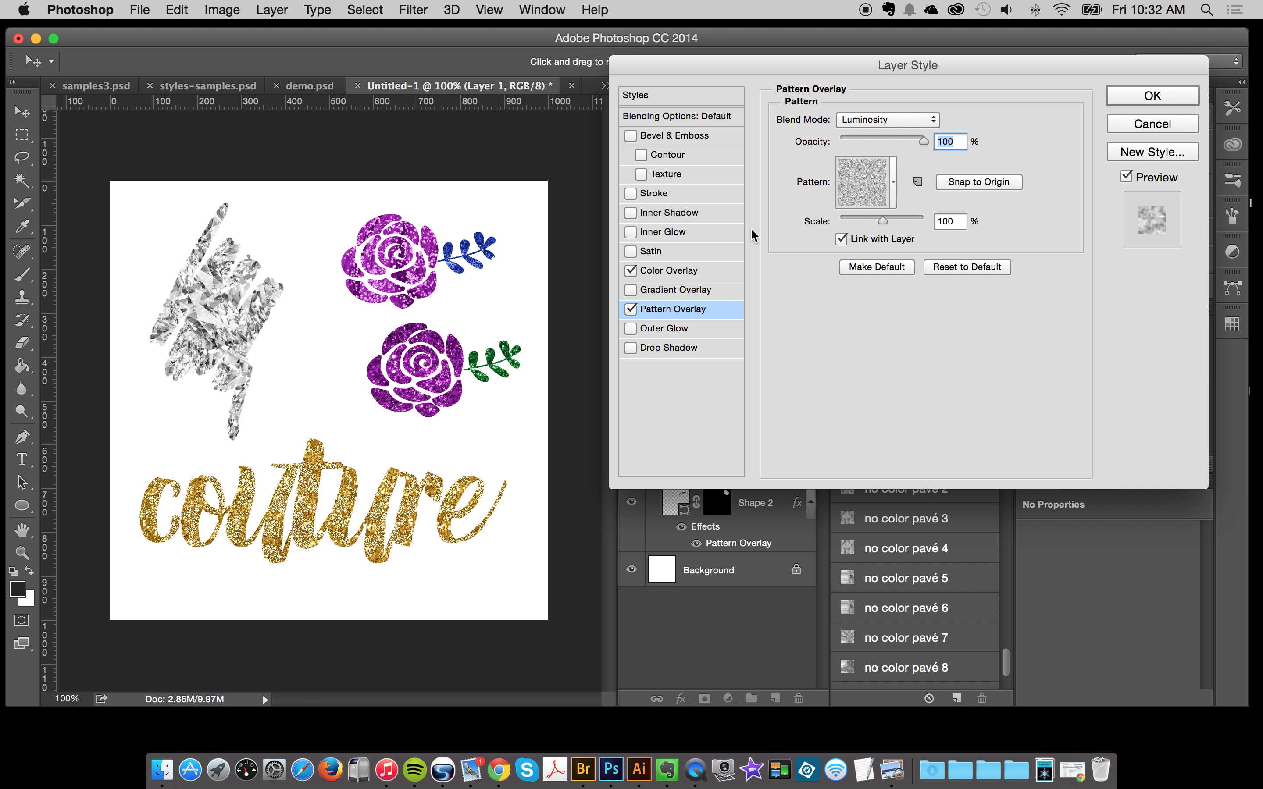
click(670, 271)
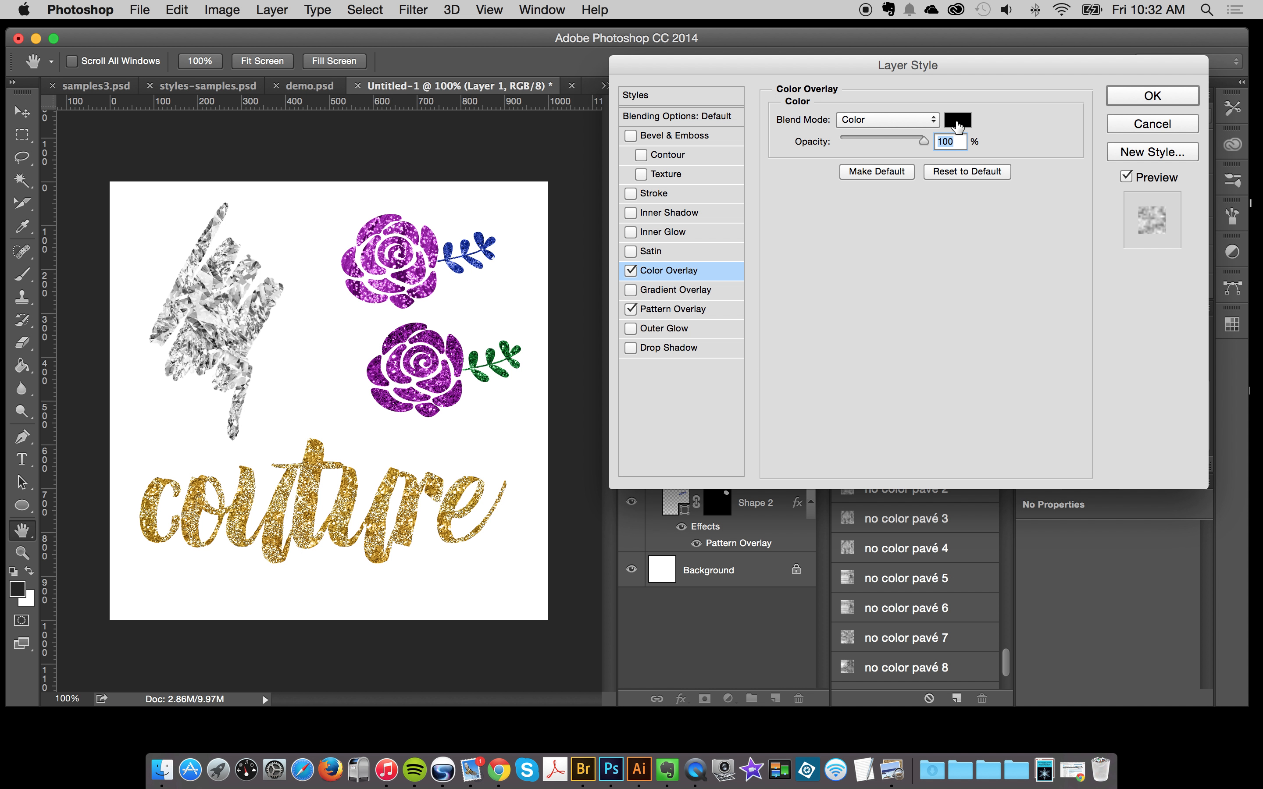
click(629, 272)
click(630, 272)
click(958, 121)
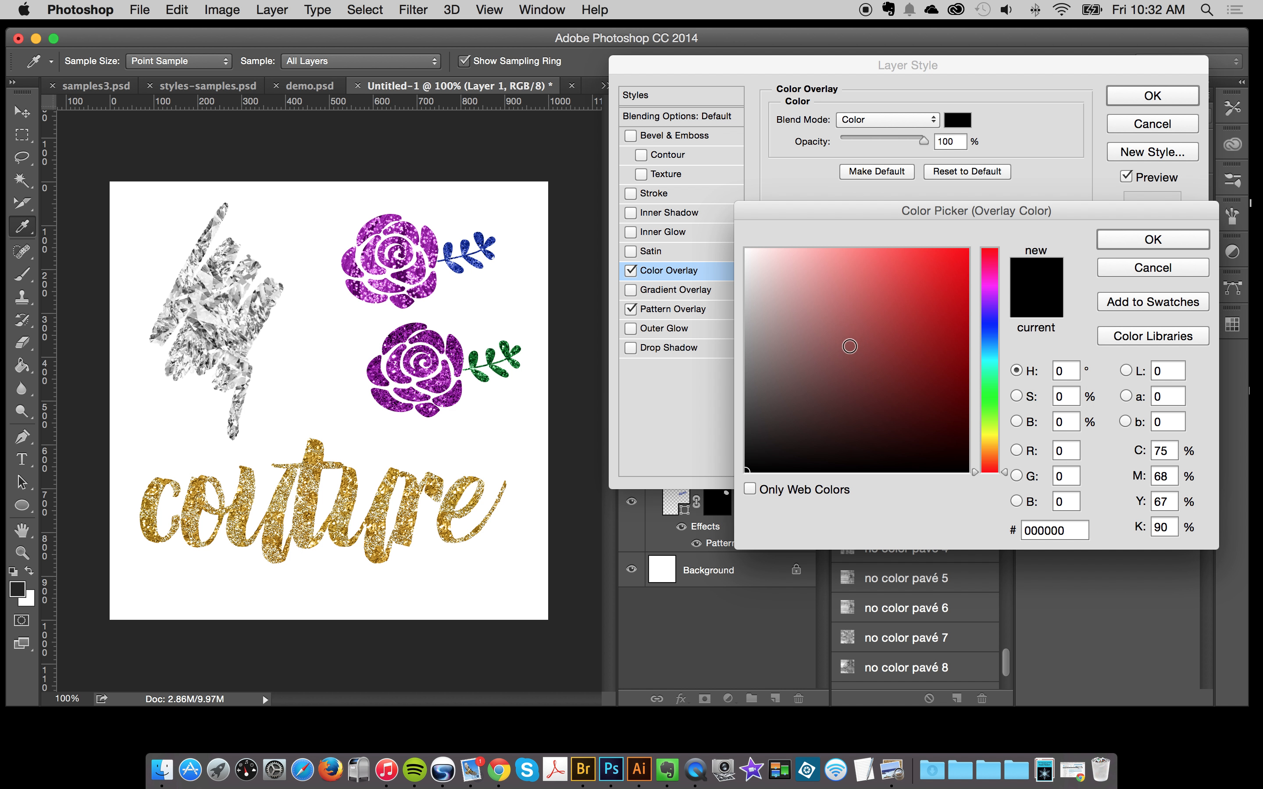
click(1151, 241)
click(1157, 98)
Preview a range of no color styles on the Layer 1 scribble, including no color pavé 13, 11 and 9.
click(917, 379)
click(894, 482)
scroll(895, 532, down, 5)
click(903, 395)
click(915, 542)
scroll(903, 581, down, 2)
click(895, 460)
click(888, 556)
click(910, 628)
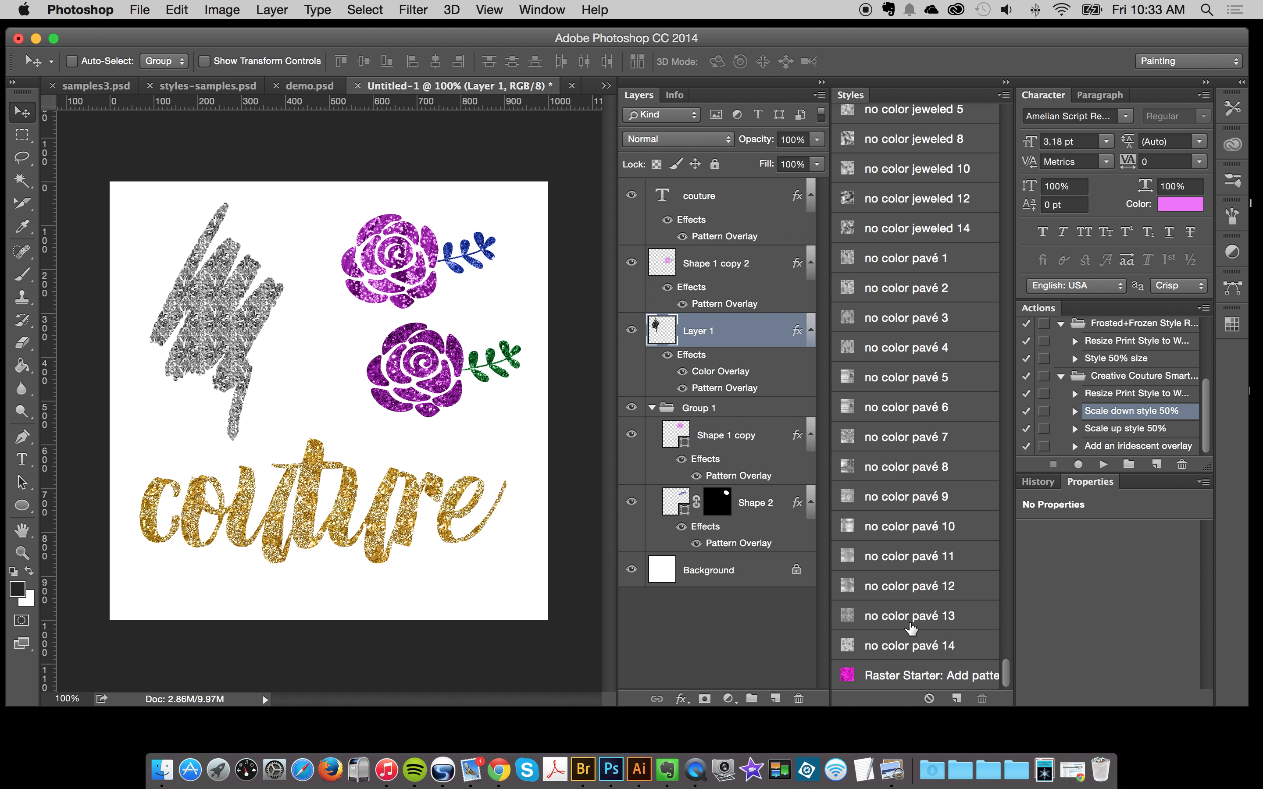
click(904, 568)
click(896, 504)
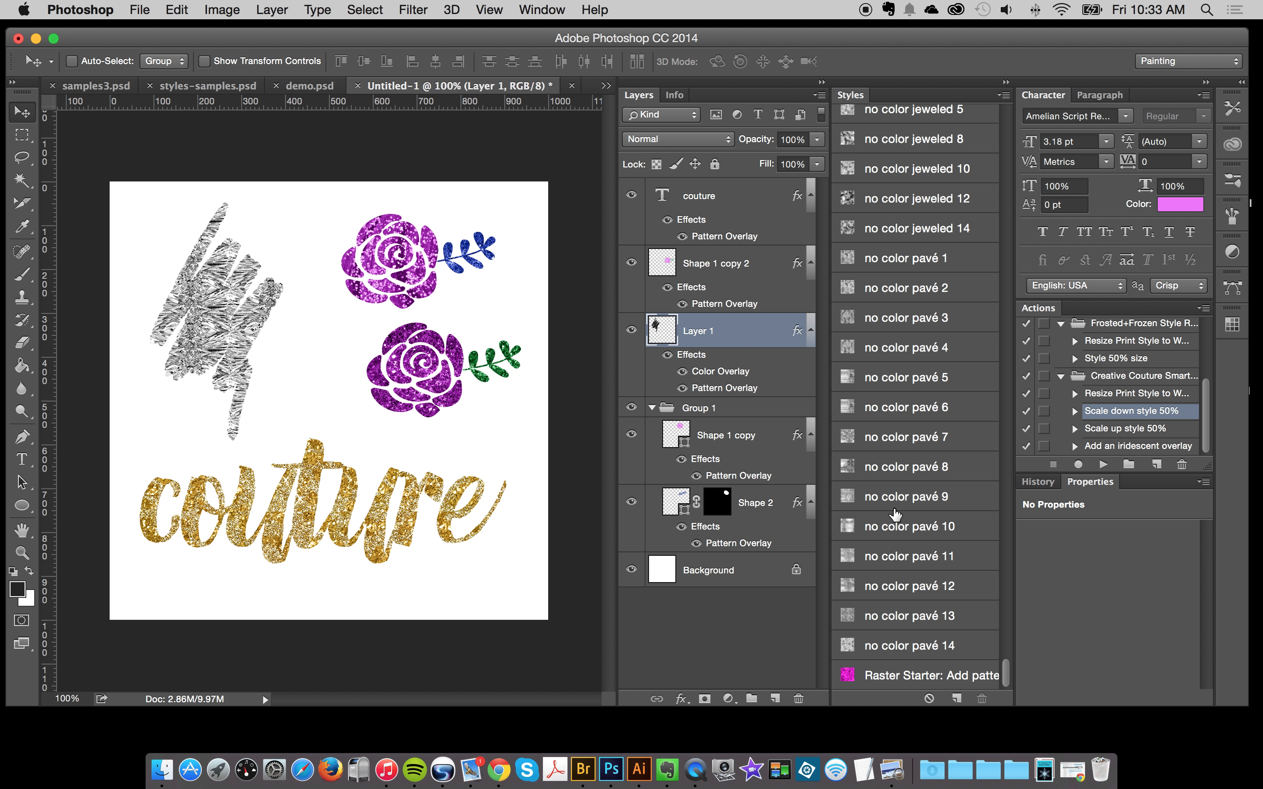
Try more no color styles on the Layer 1 scribble, settling on no color jewel 1.
scroll(892, 514, up, 1)
click(903, 371)
scroll(918, 420, up, 3)
click(913, 296)
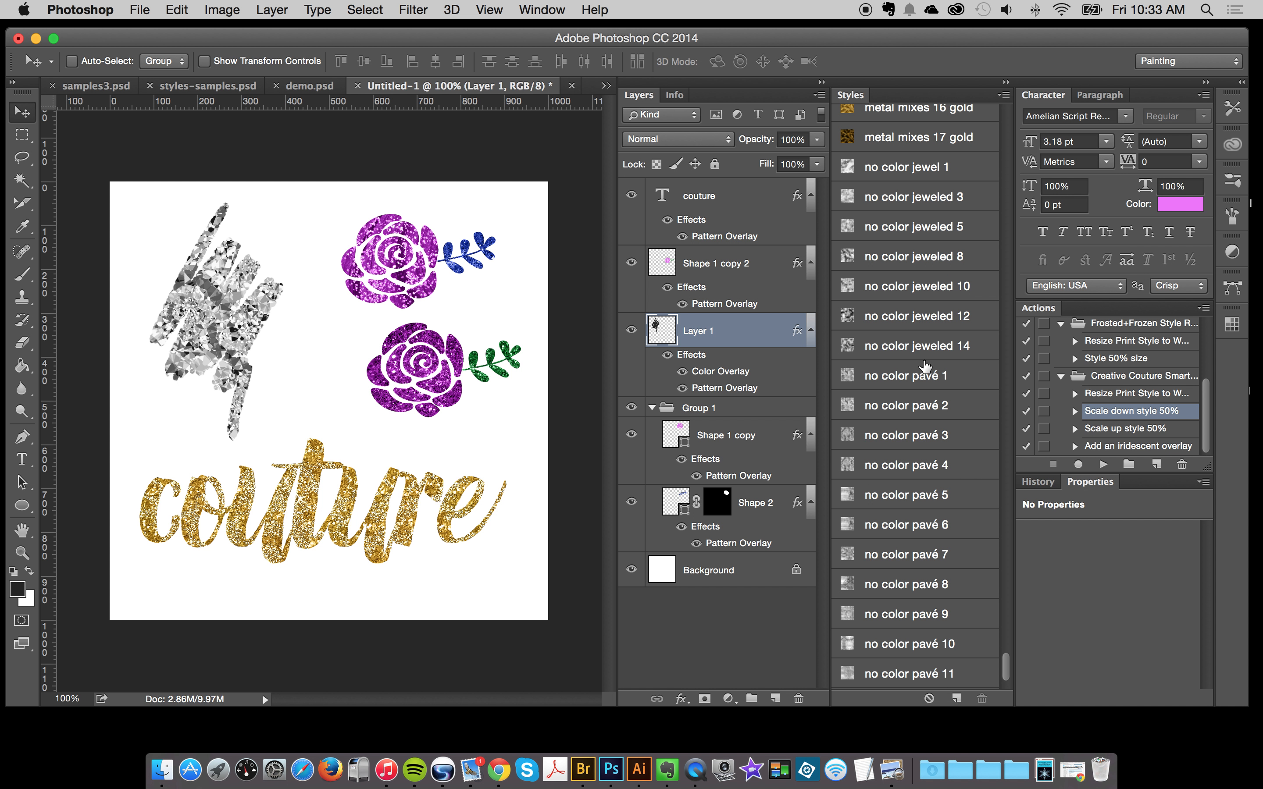
scroll(928, 334, up, 6)
click(900, 338)
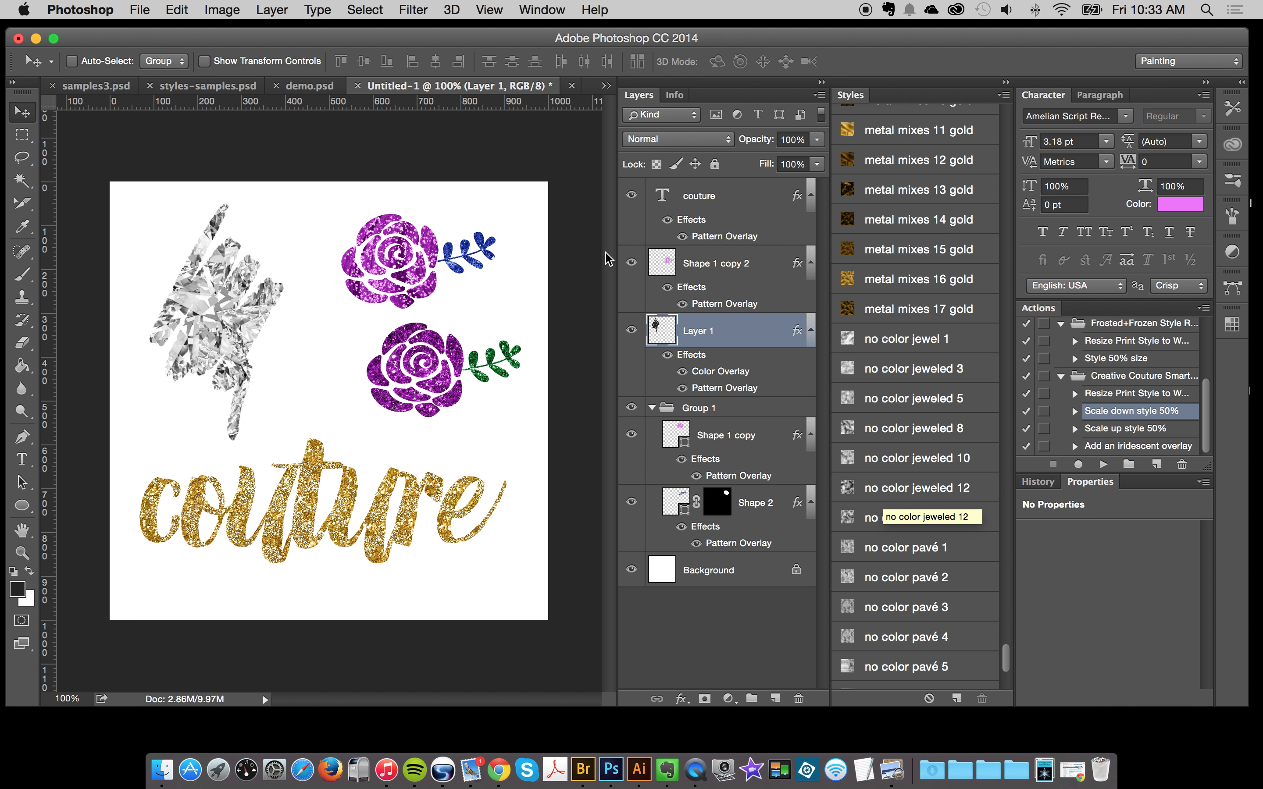
Run the Add an iridescent overlay action on Layer 1, with its effects list collapsed, and expand the resulting layer group.
click(813, 332)
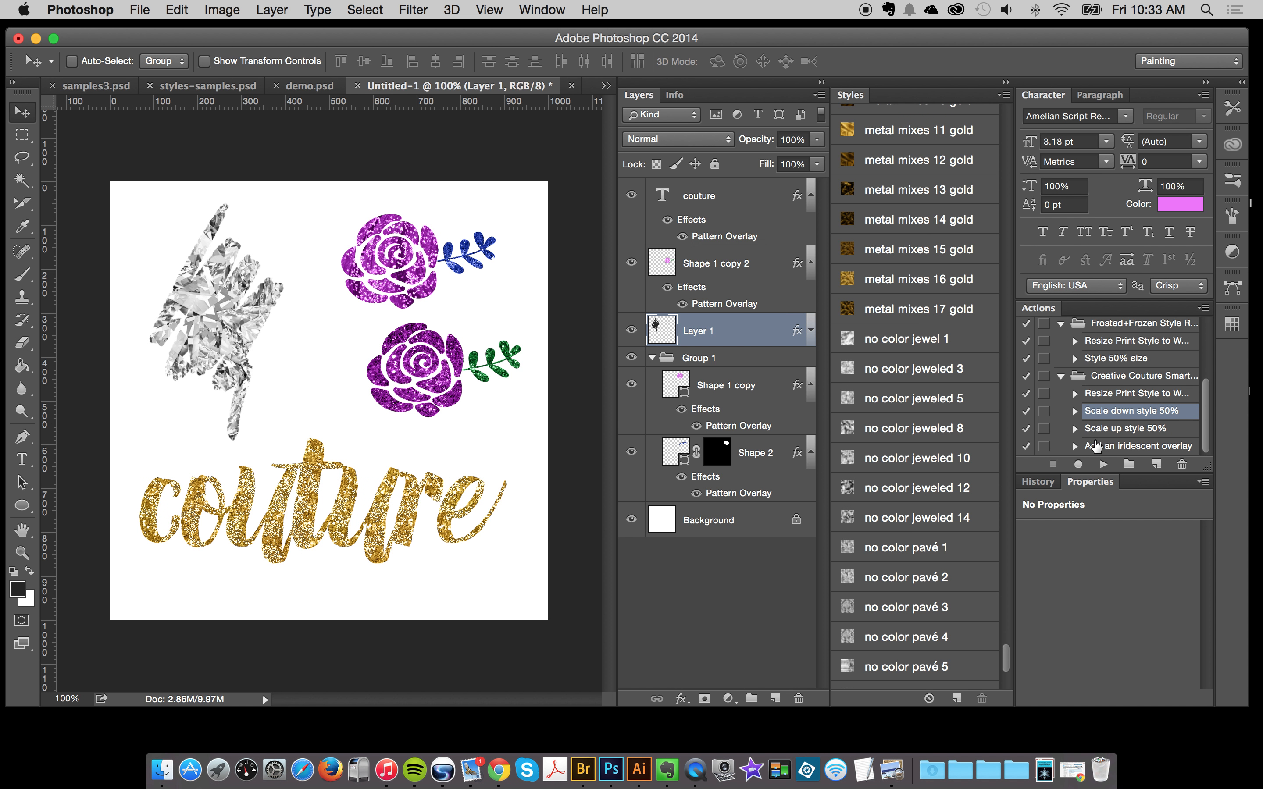
click(1141, 450)
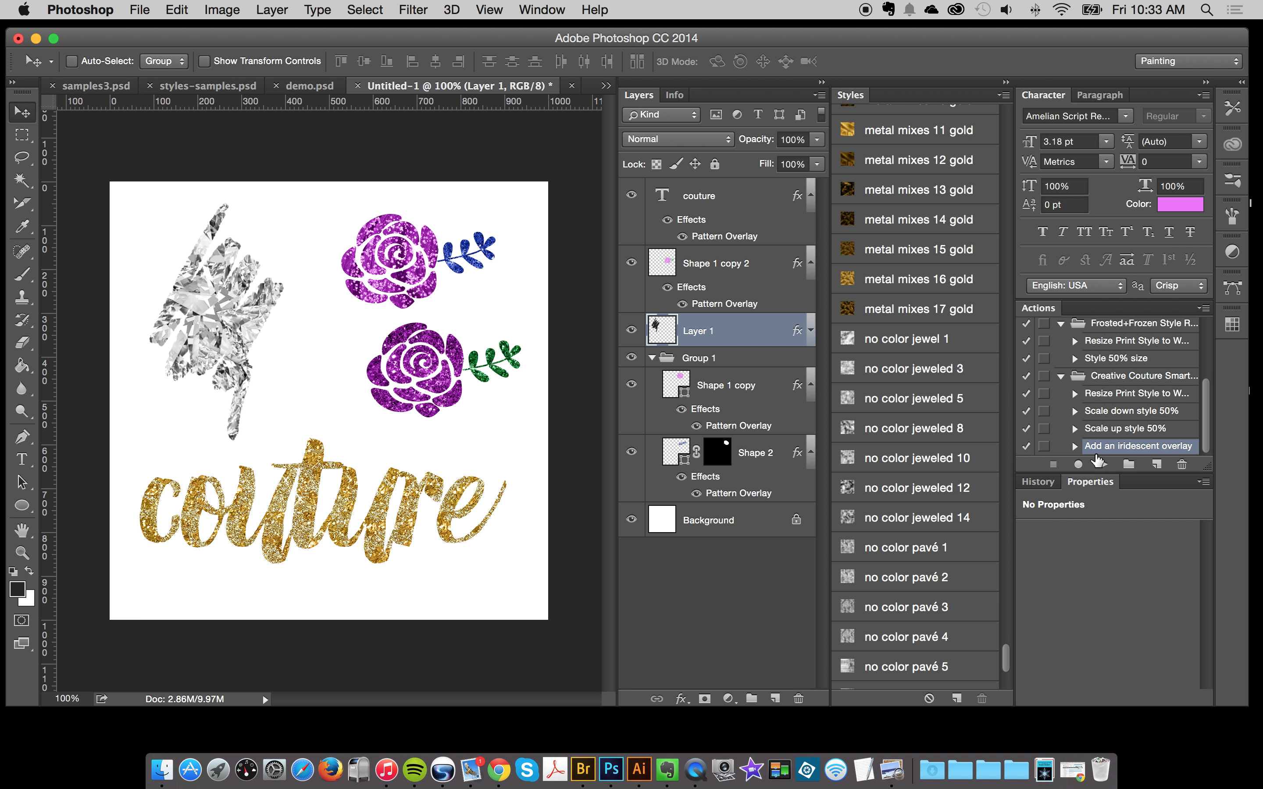
click(631, 330)
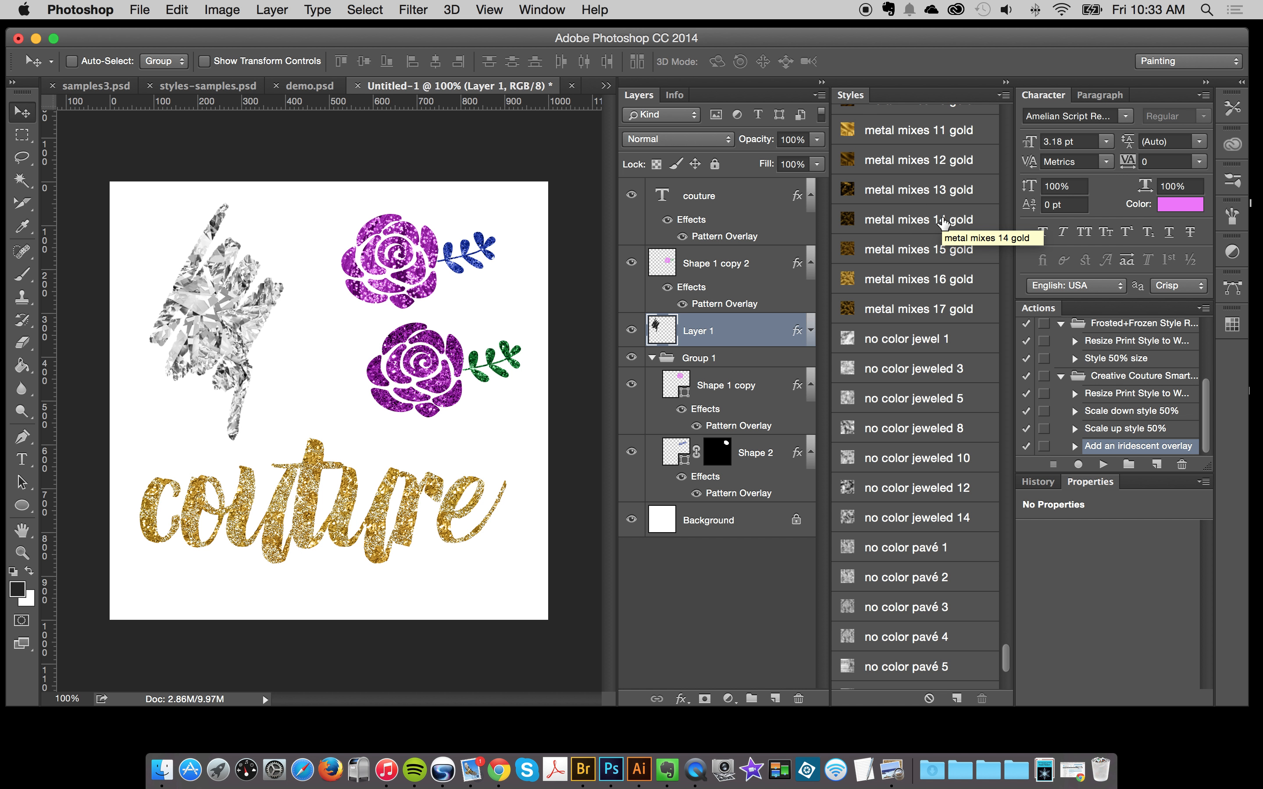
scroll(919, 235, up, 5)
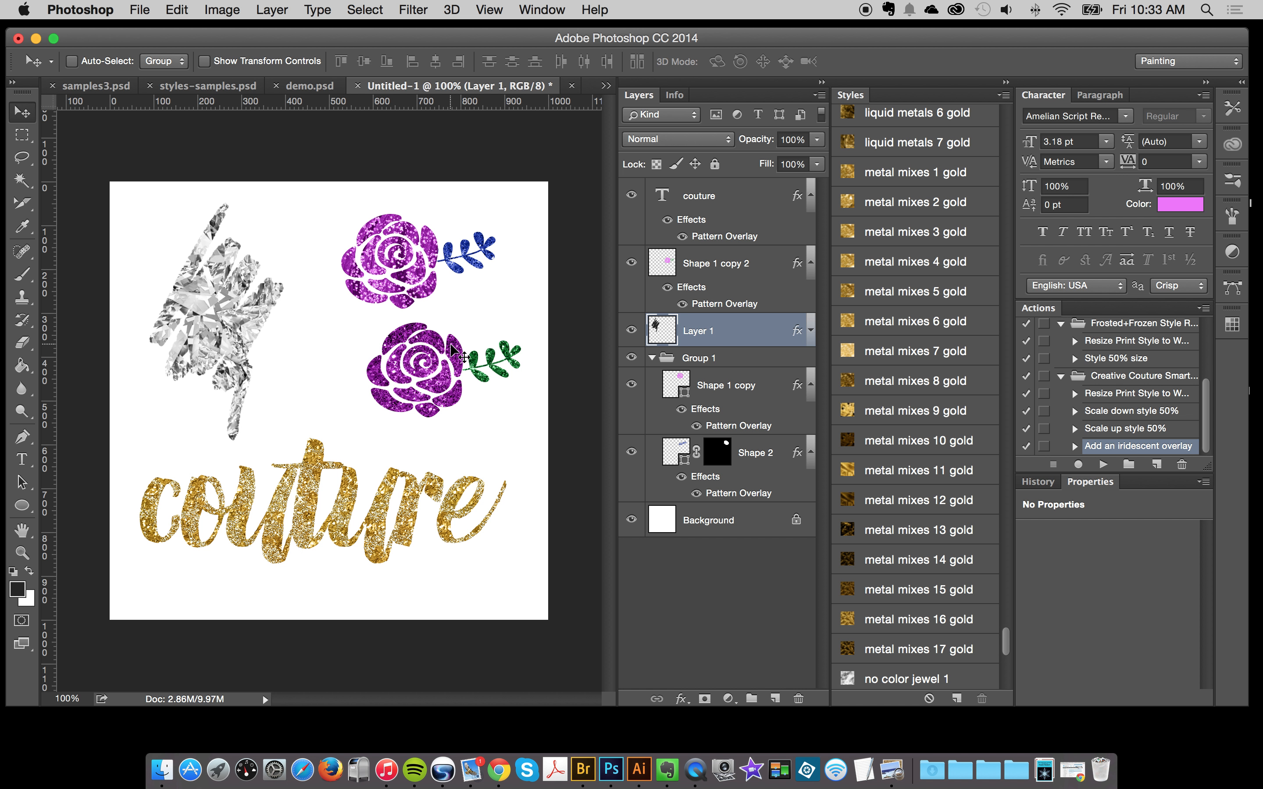
scroll(918, 462, down, 10)
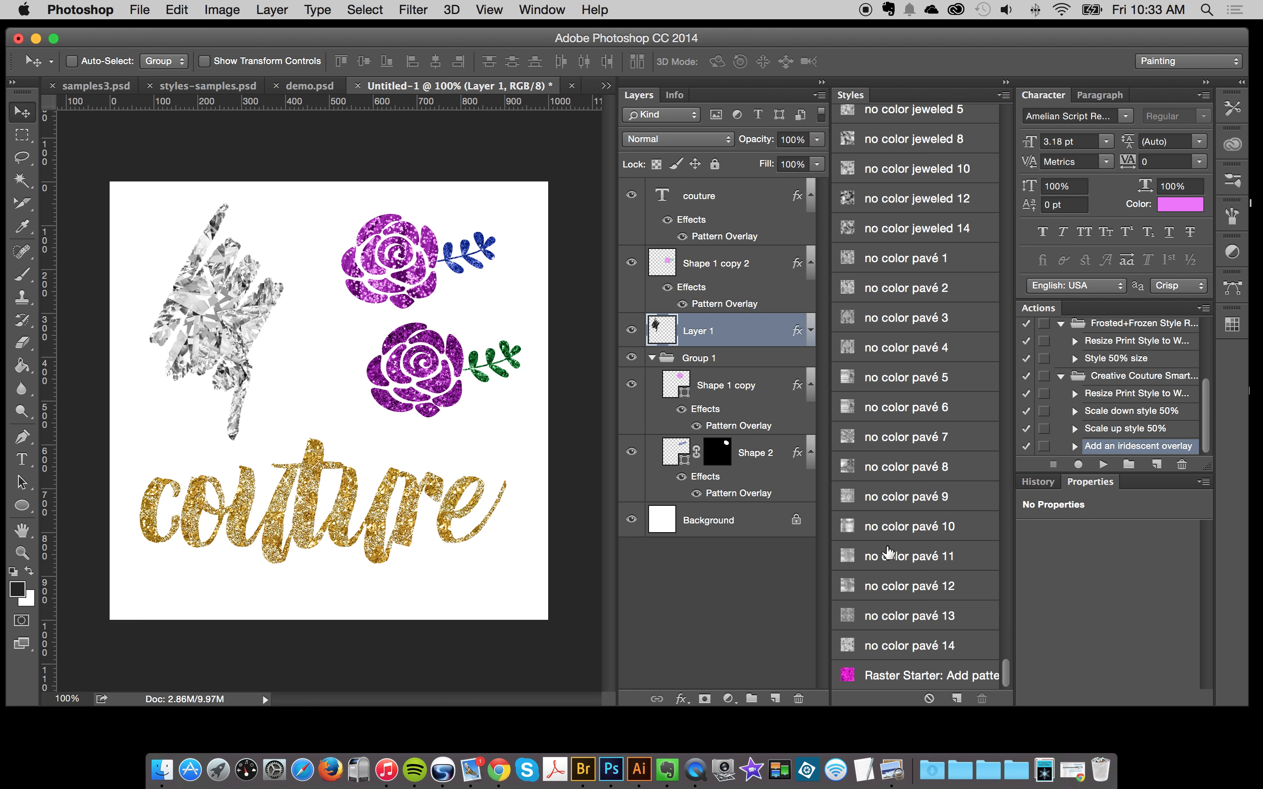
click(1104, 464)
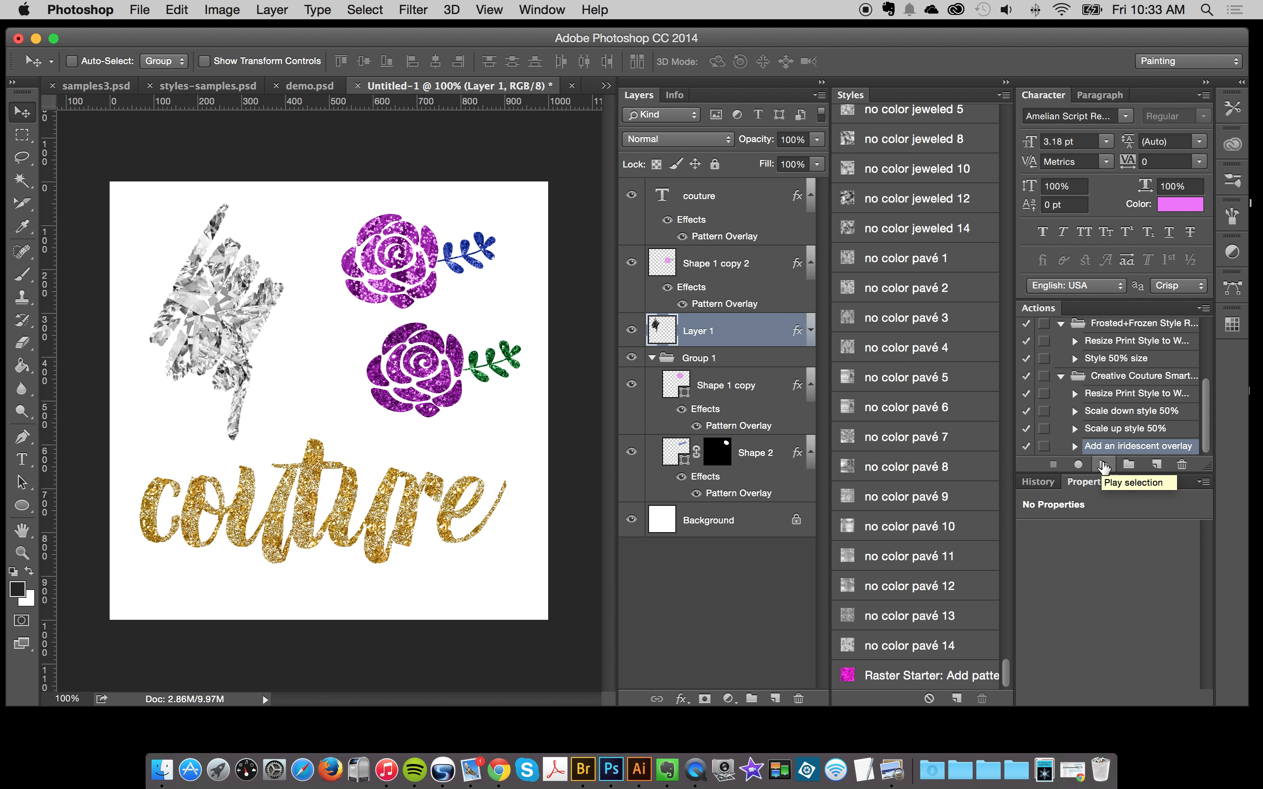
click(1104, 464)
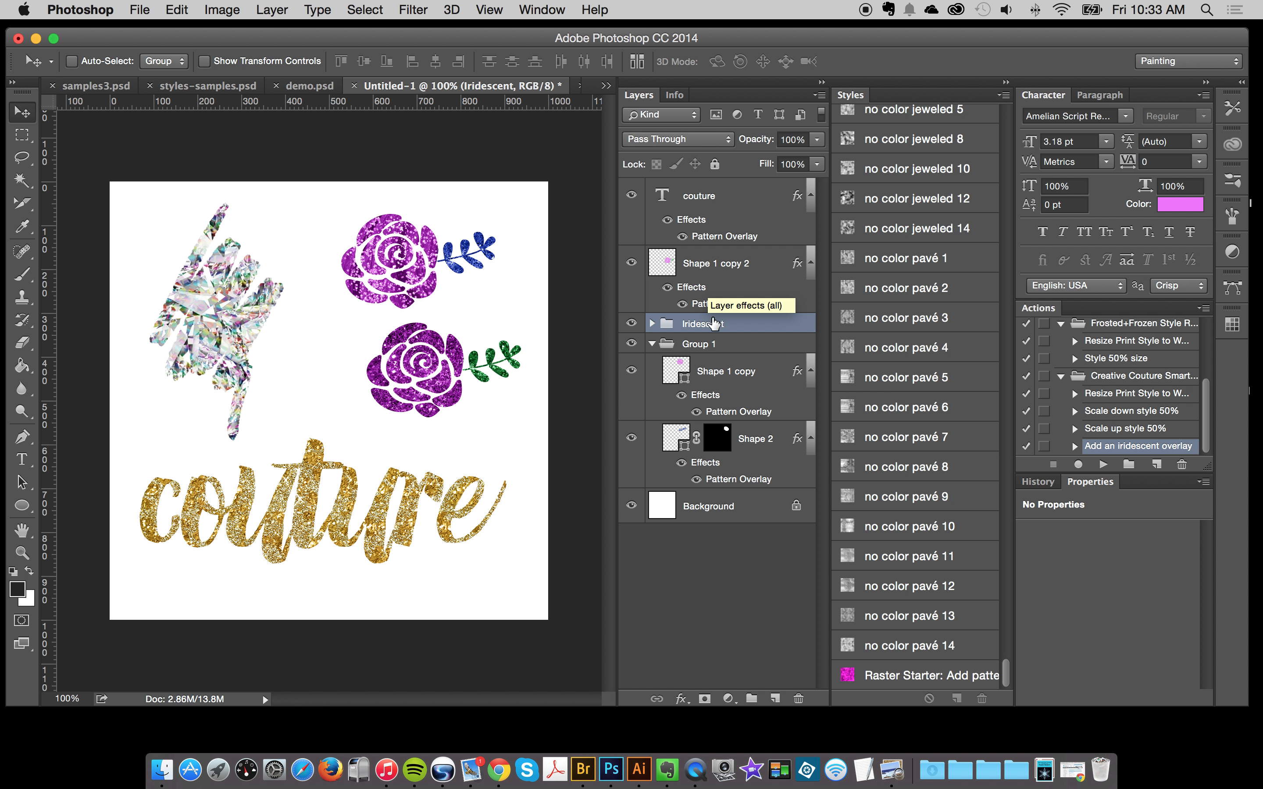
click(652, 324)
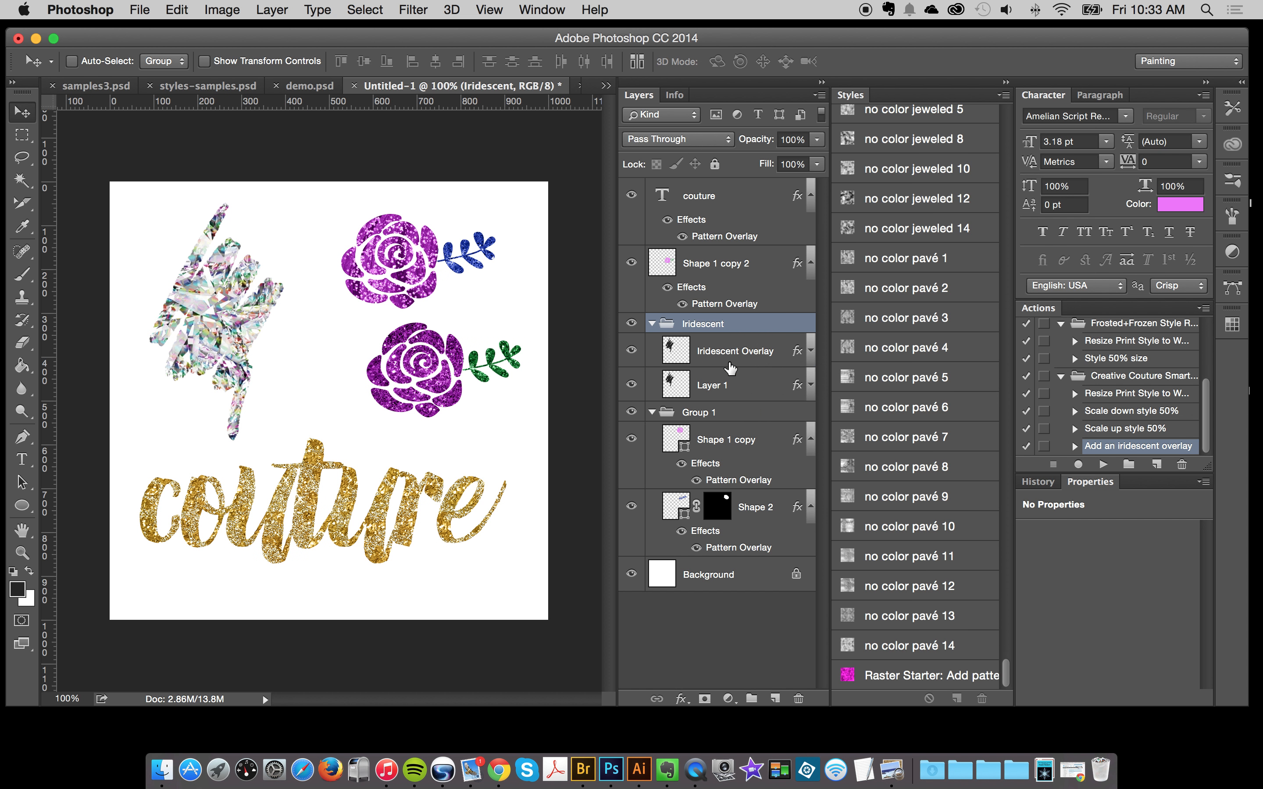
Compare the scribble with and without the Iridescent Overlay layer, including a close-up at 200% zoom.
click(739, 360)
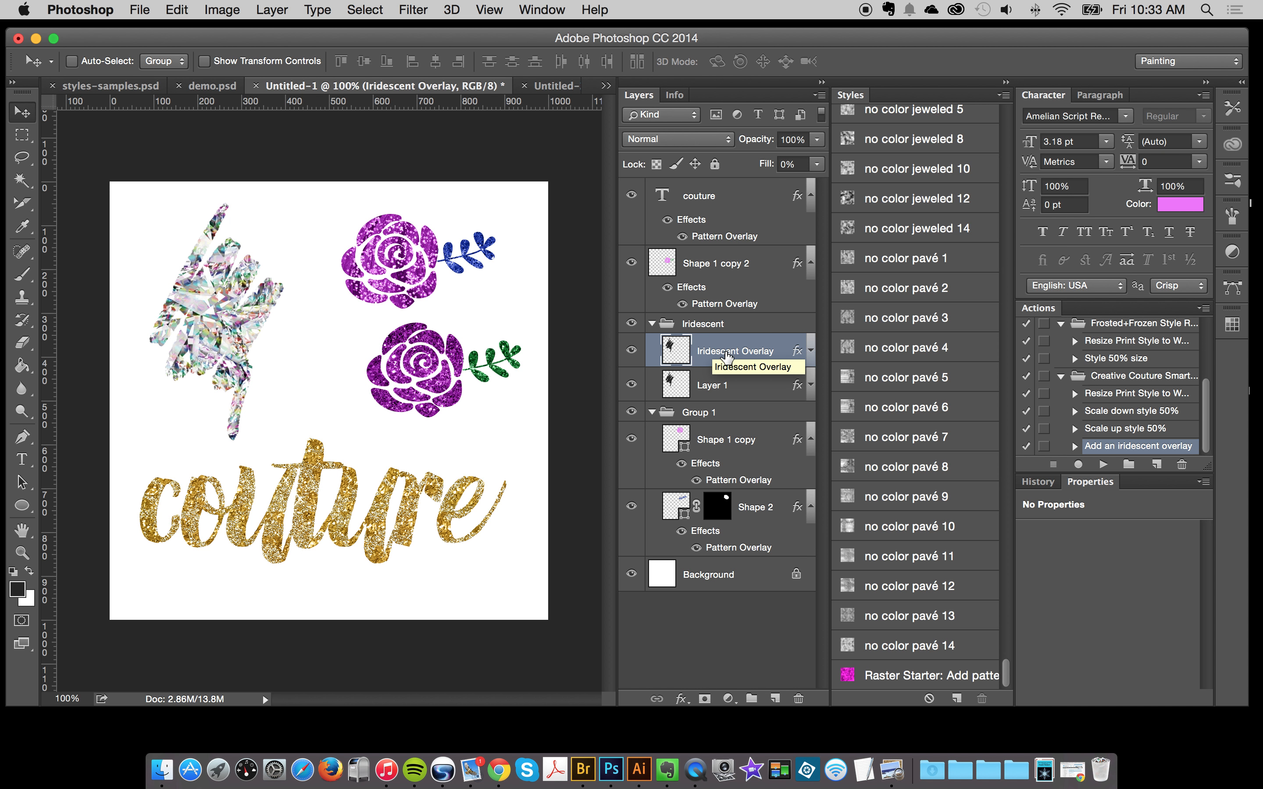
click(632, 353)
click(632, 353)
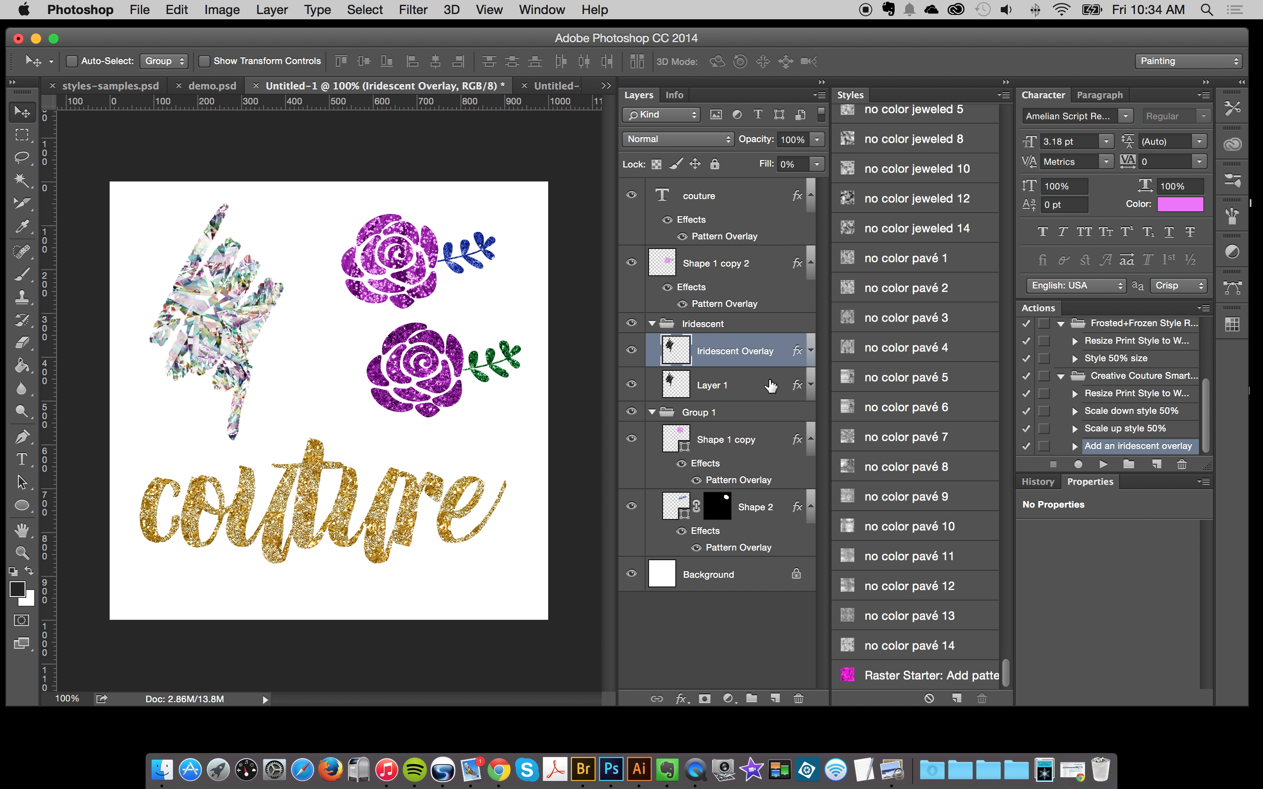
click(22, 552)
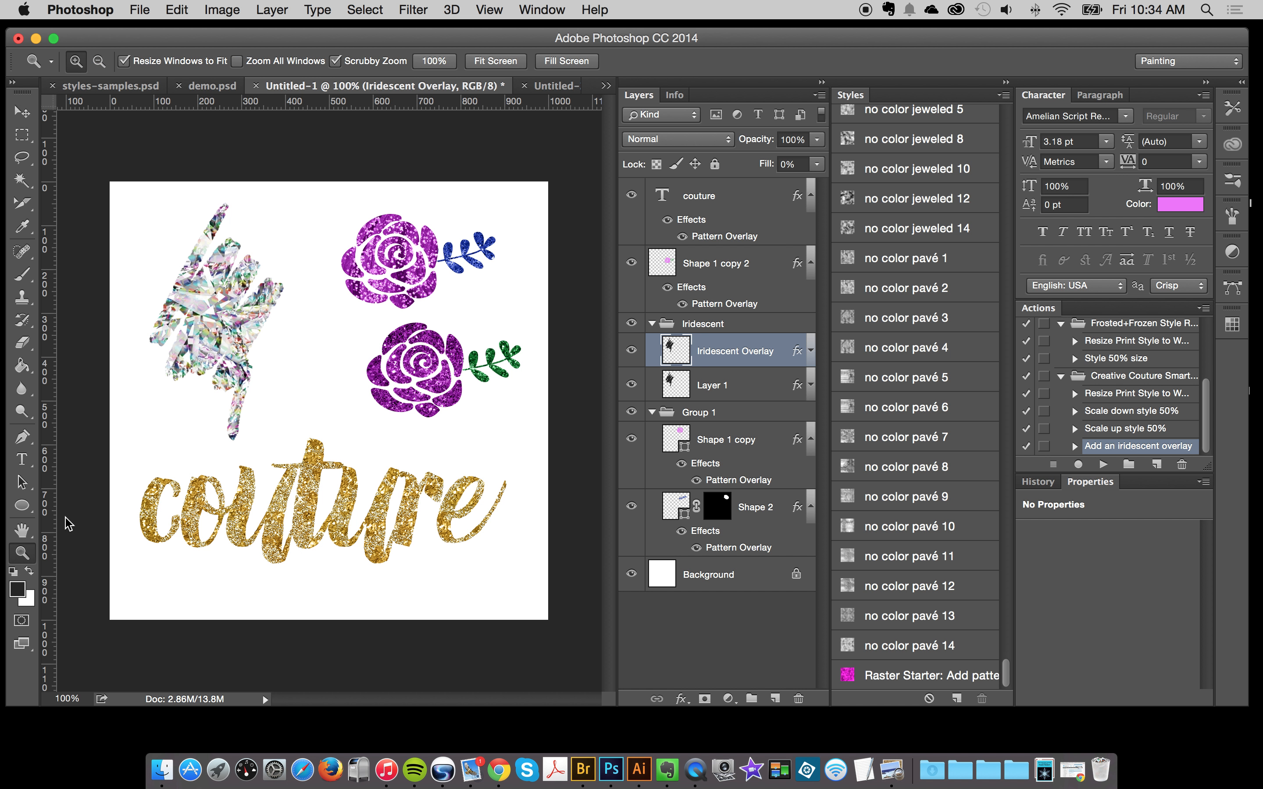
click(236, 276)
scroll(302, 332, left, 2)
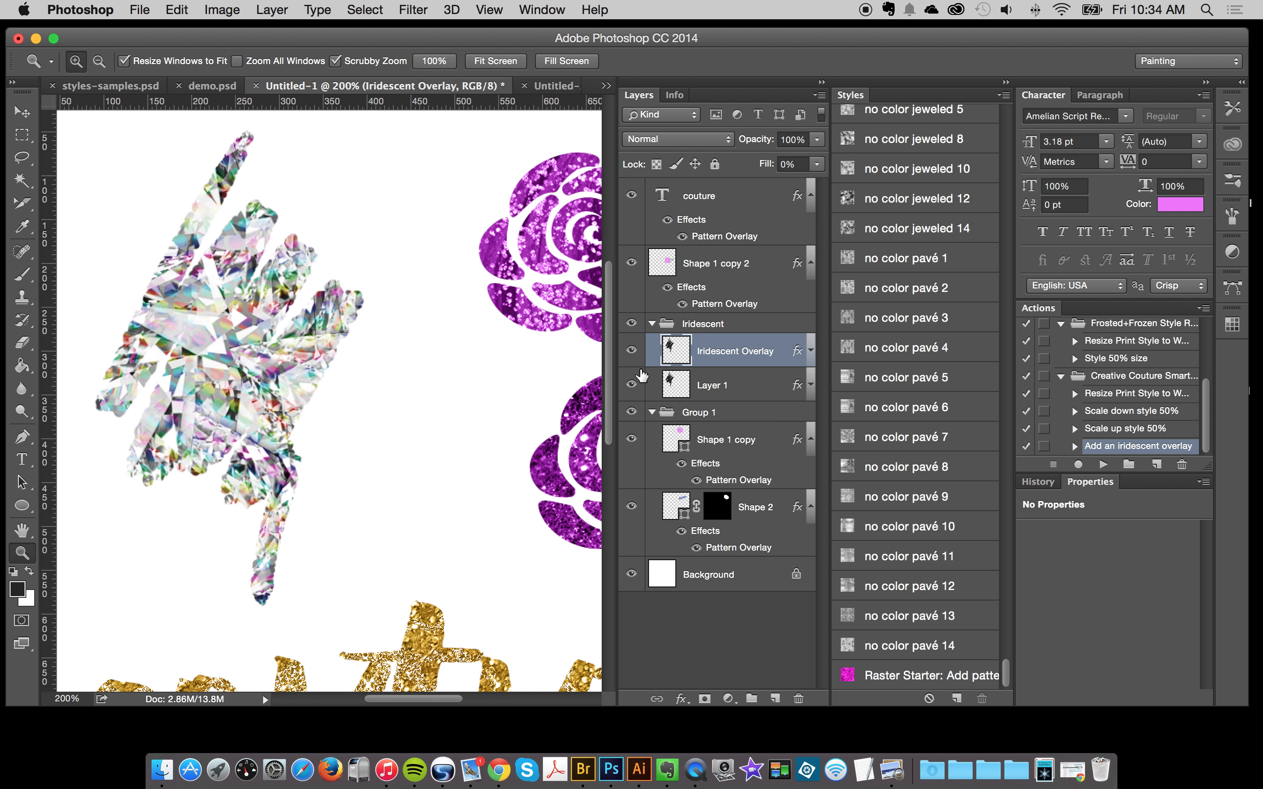
click(753, 394)
click(731, 367)
click(640, 354)
click(640, 353)
Open the Iridescent Overlay layer's Pattern Overlay settings and preview patterns such as iridescent overlay 8 and iridescent overlay 12.
click(810, 351)
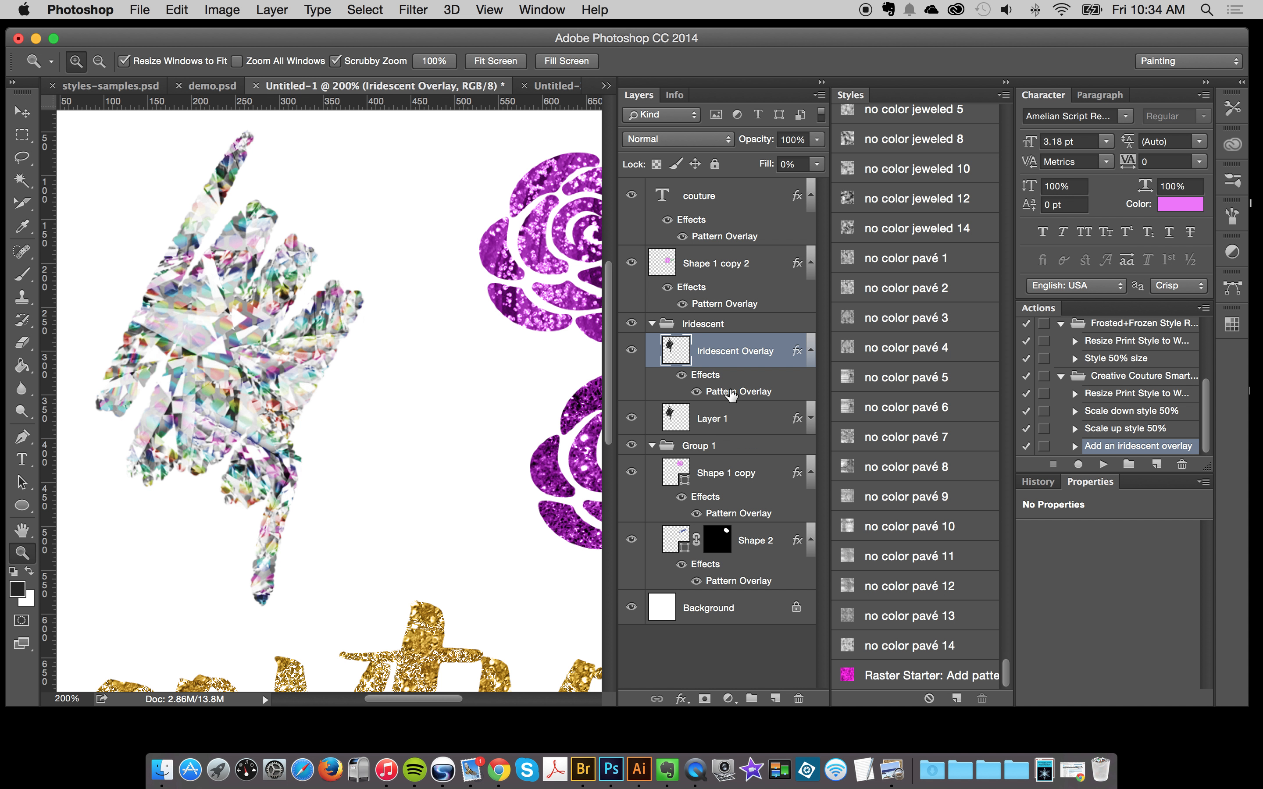
double_click(730, 392)
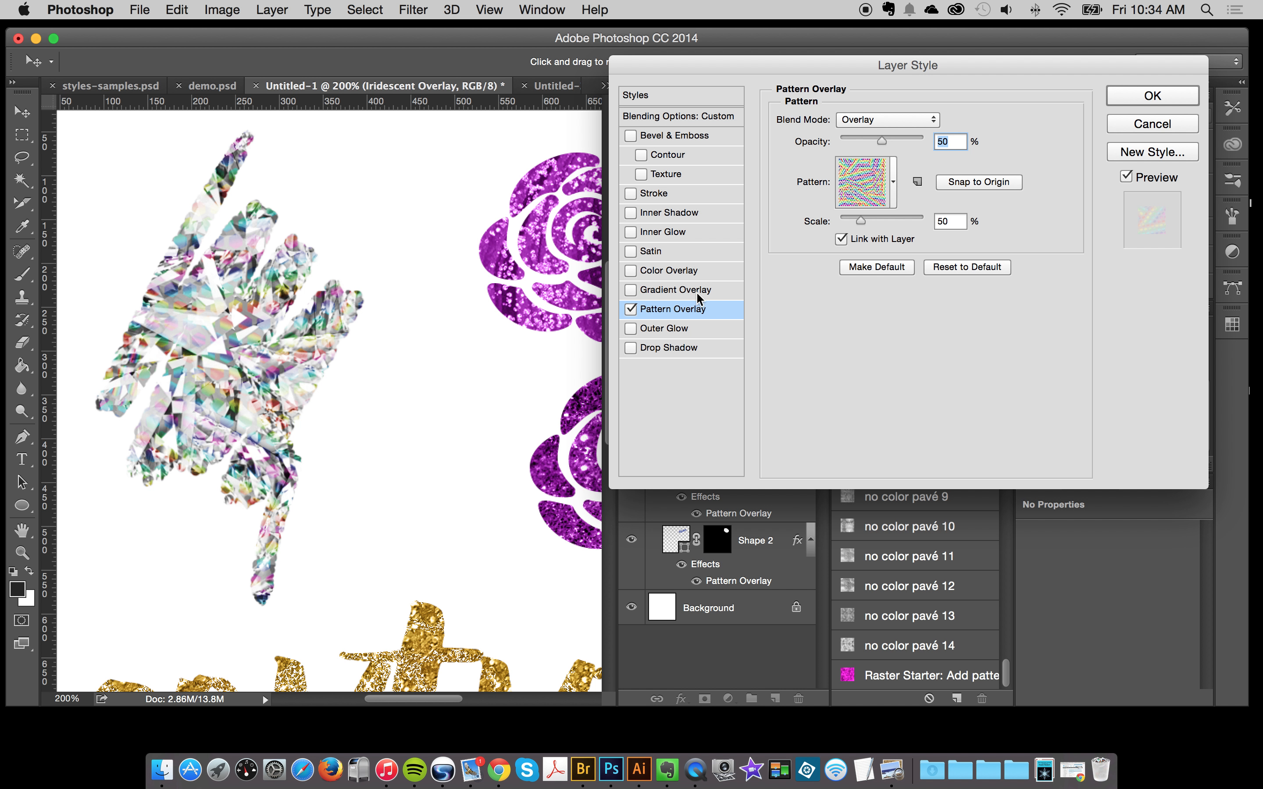
click(861, 187)
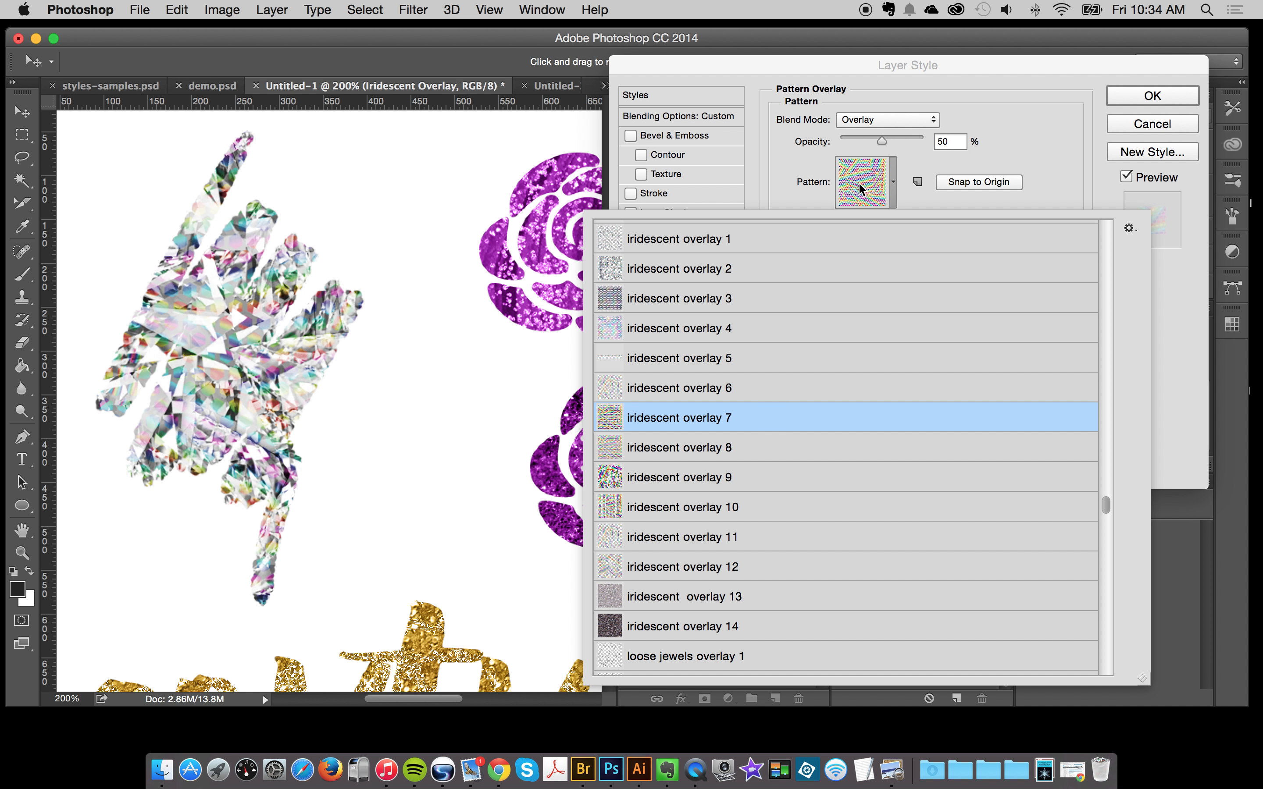
click(683, 392)
click(678, 452)
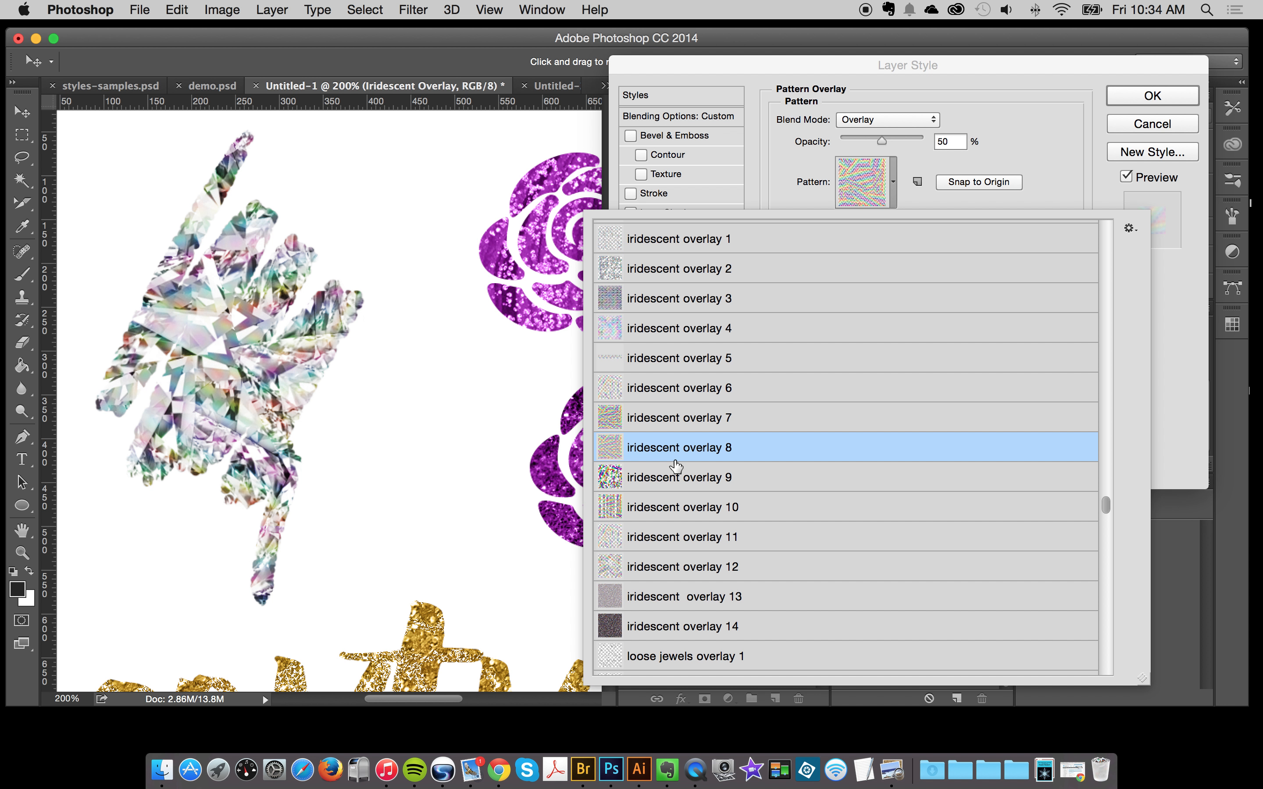
click(673, 502)
click(672, 537)
click(676, 567)
click(692, 483)
click(681, 570)
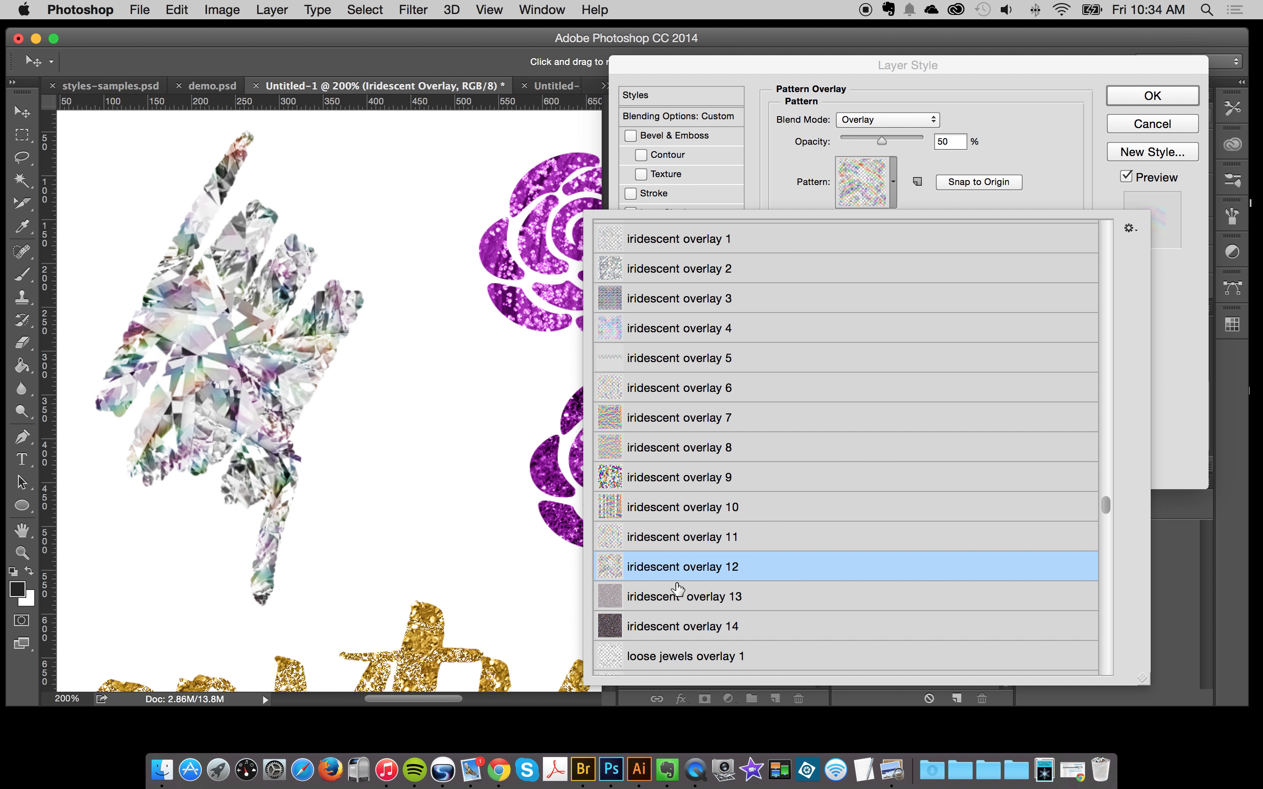
Try further iridescent patterns on the Iridescent Overlay layer, including iridescent overlay 6, and settle on iridescent overlay 7.
click(681, 601)
click(697, 507)
click(698, 420)
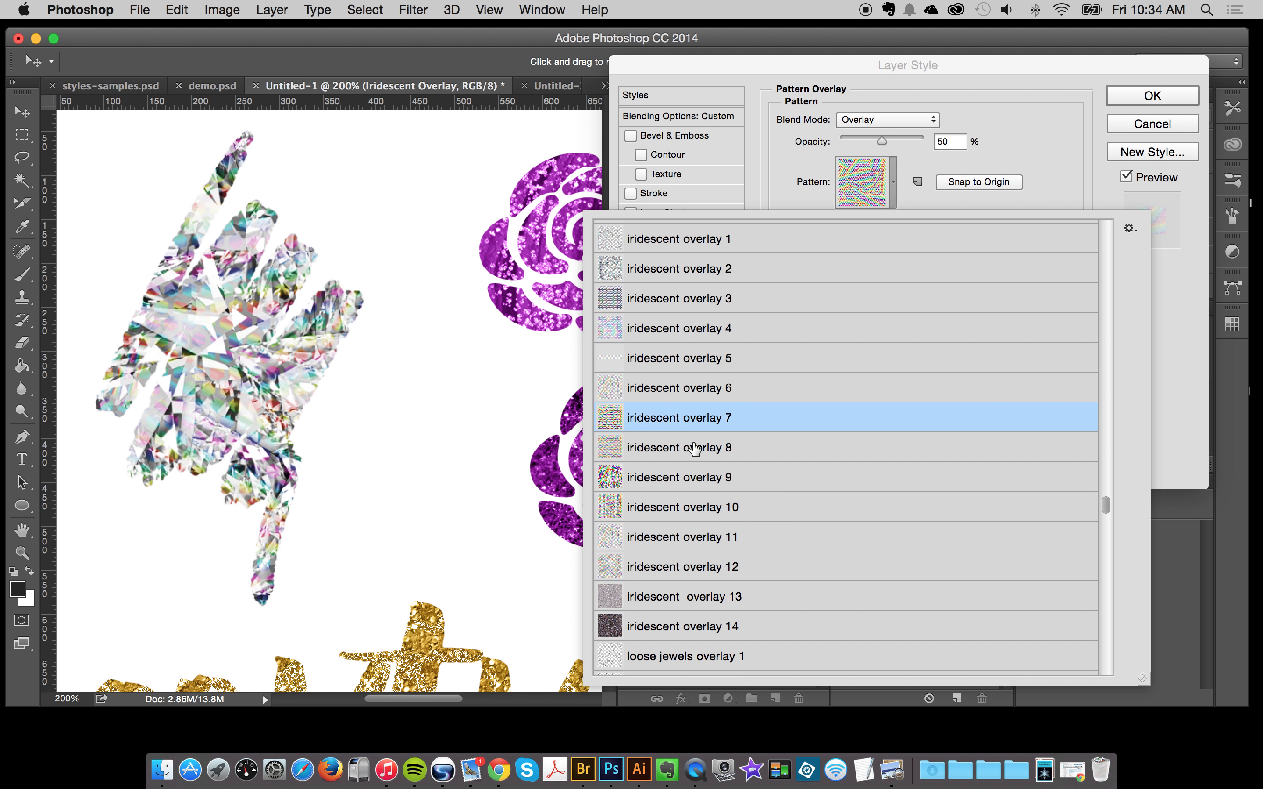
click(689, 447)
click(675, 356)
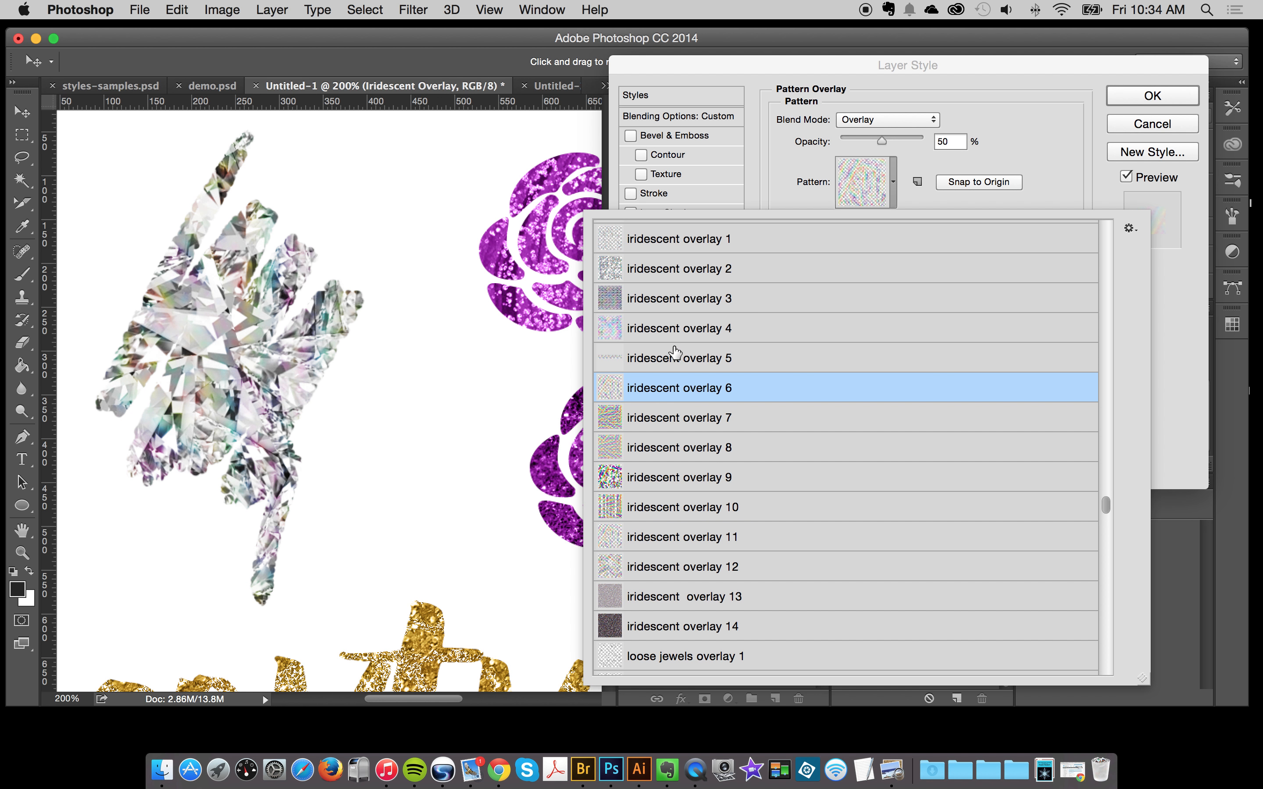
click(645, 395)
click(675, 424)
click(1038, 200)
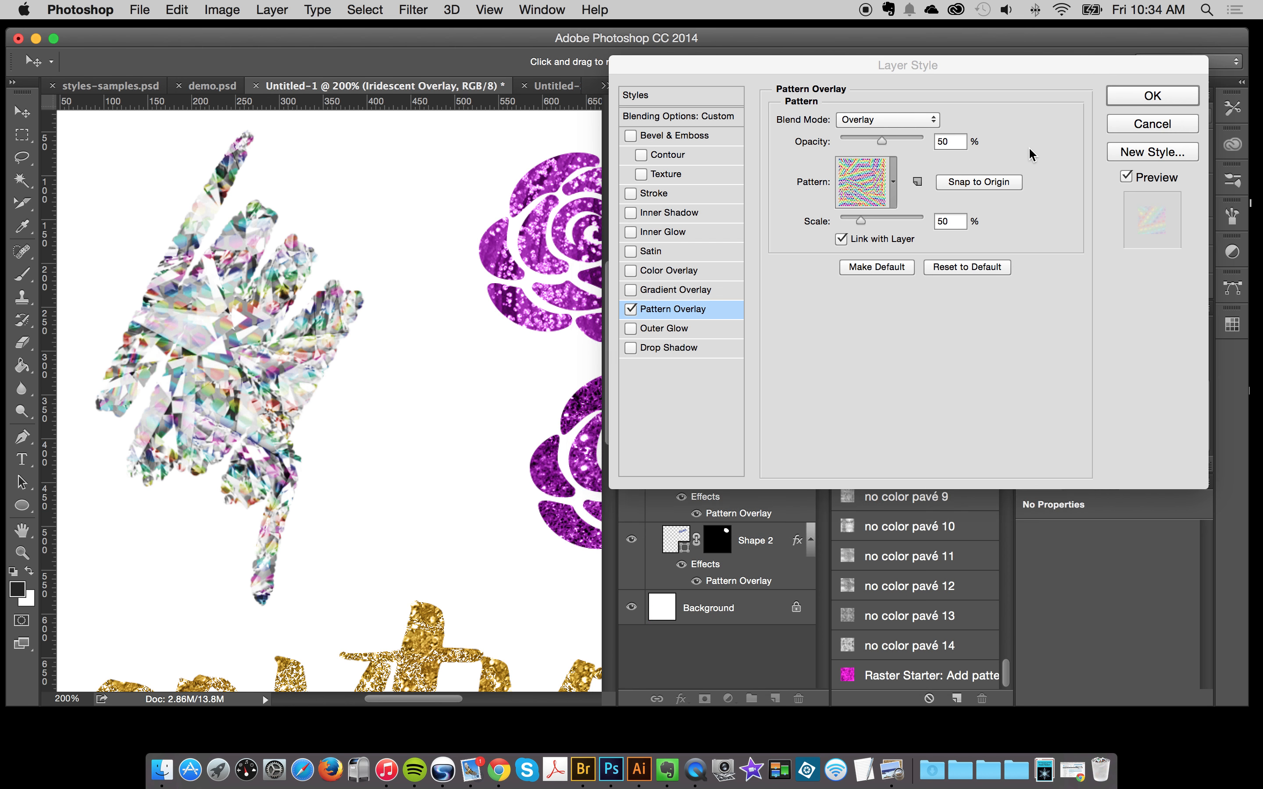
Keep the iridescent pattern in Overlay blend mode, set its scale to 33% and opacity to 46%, and apply the settings.
click(856, 118)
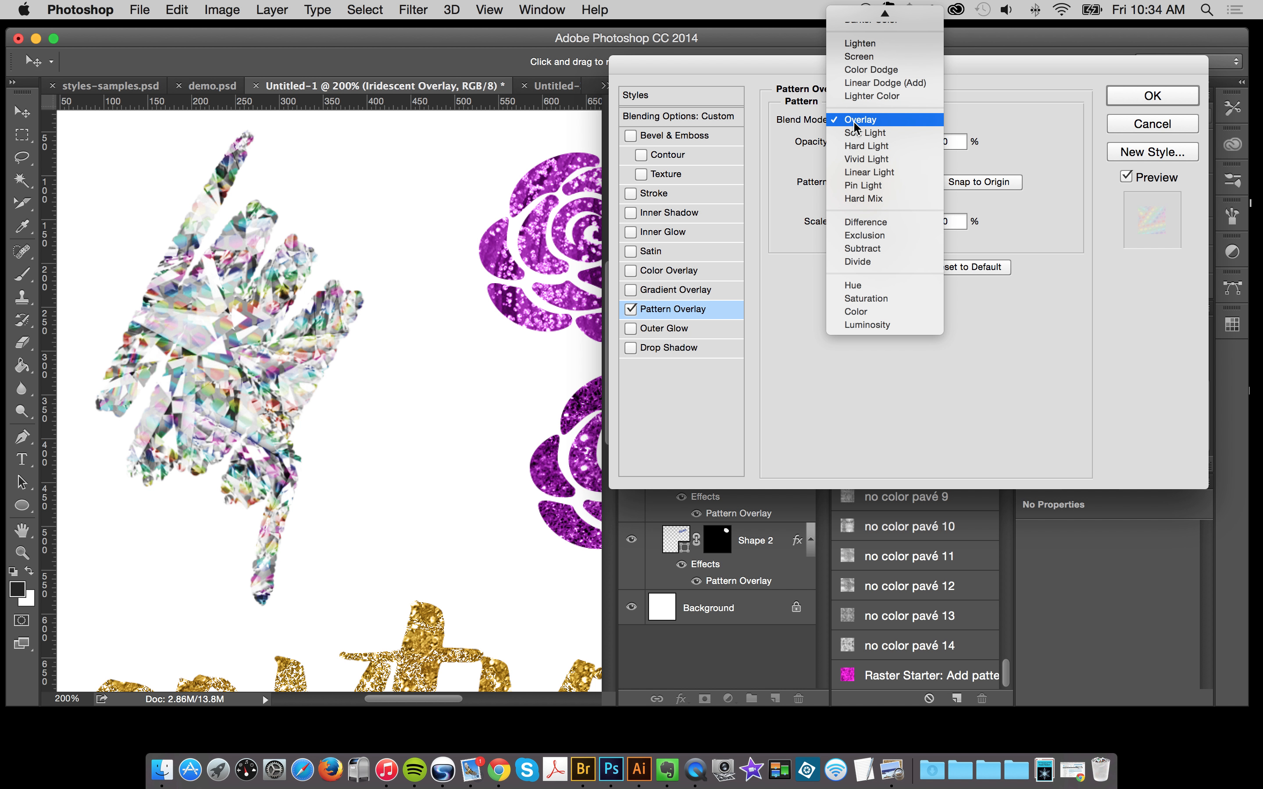
click(860, 121)
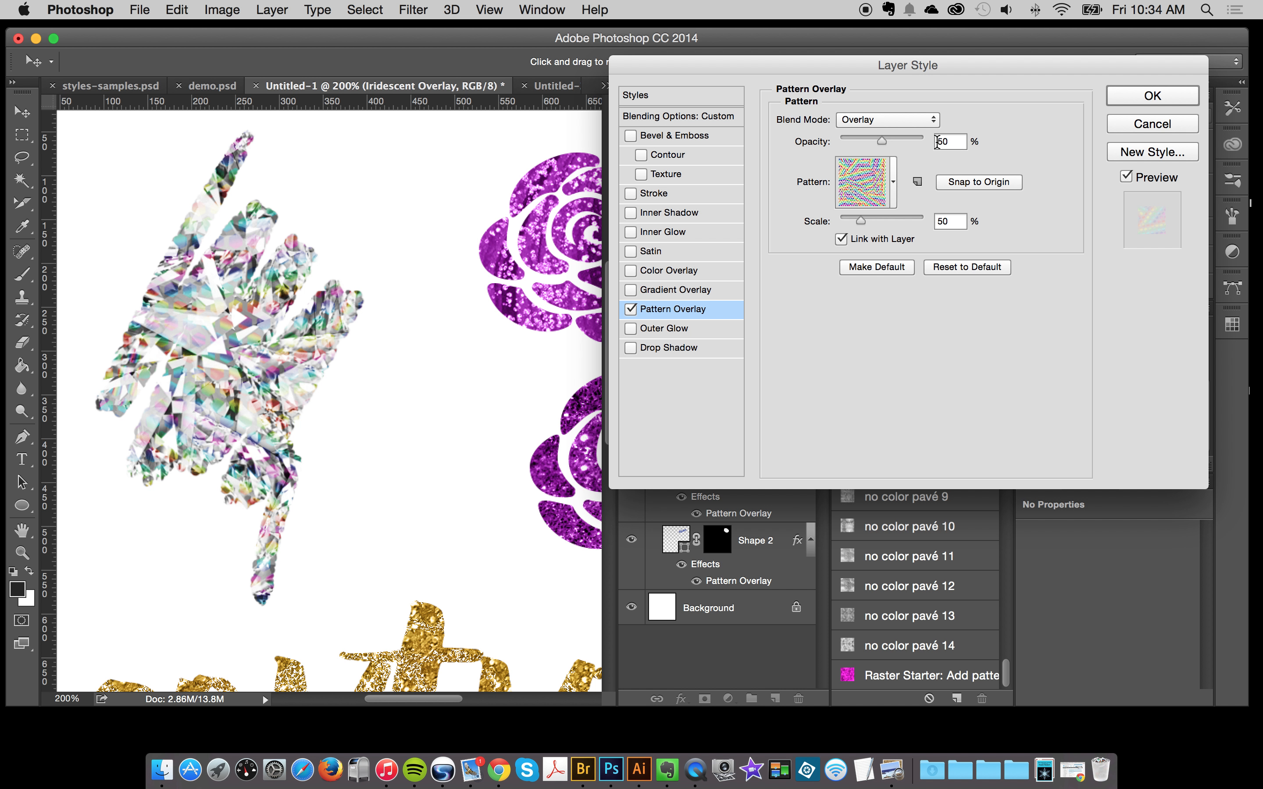
mouse_move(862, 221)
mouse_down()
mouse_move(890, 224)
mouse_move(852, 223)
mouse_move(865, 224)
mouse_up()
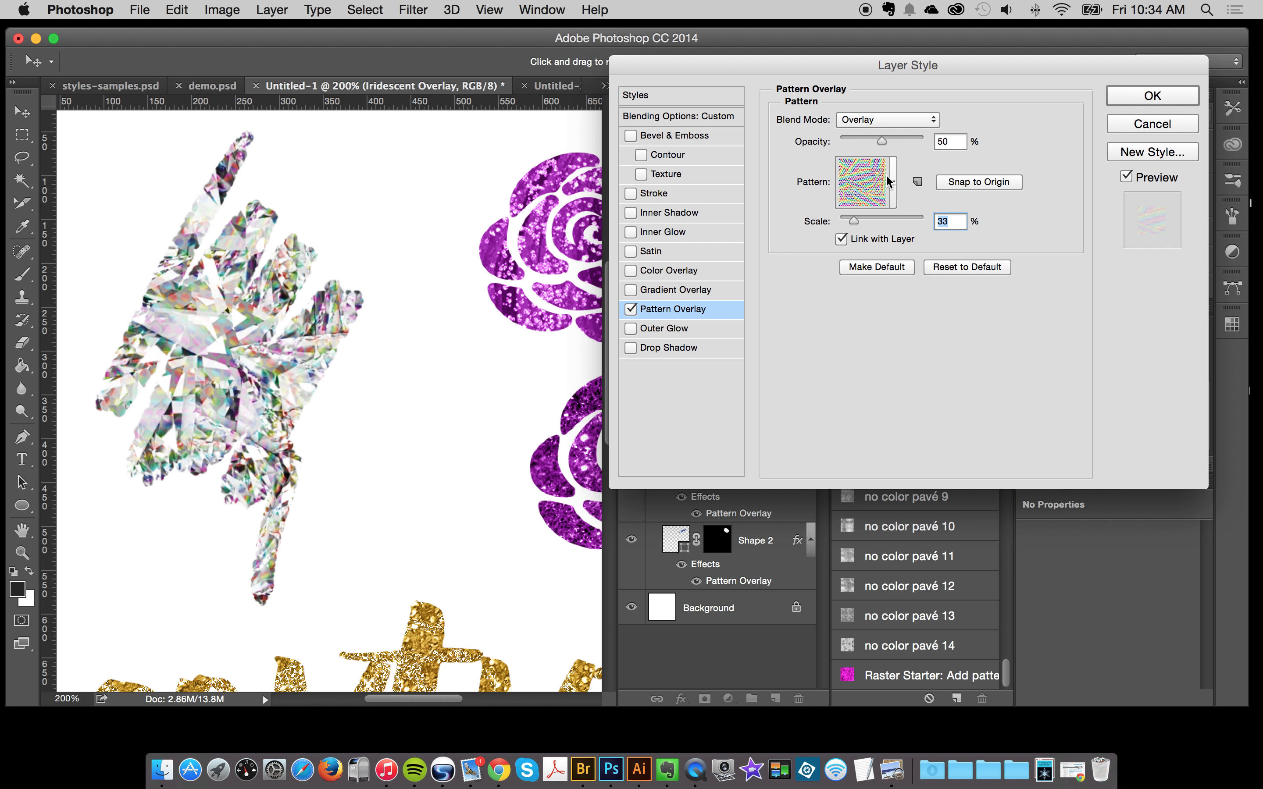
mouse_move(881, 142)
mouse_down()
mouse_move(856, 142)
mouse_move(903, 146)
mouse_move(878, 142)
mouse_up()
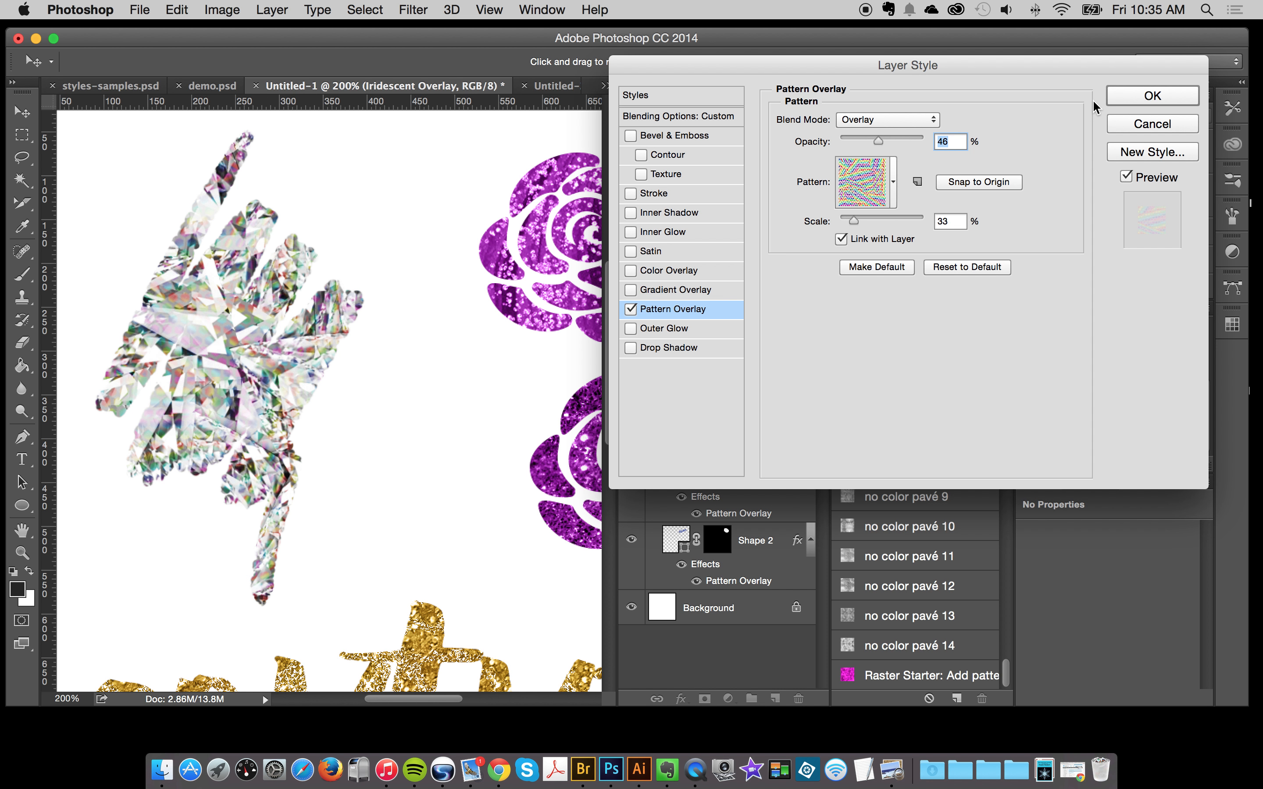
click(1125, 97)
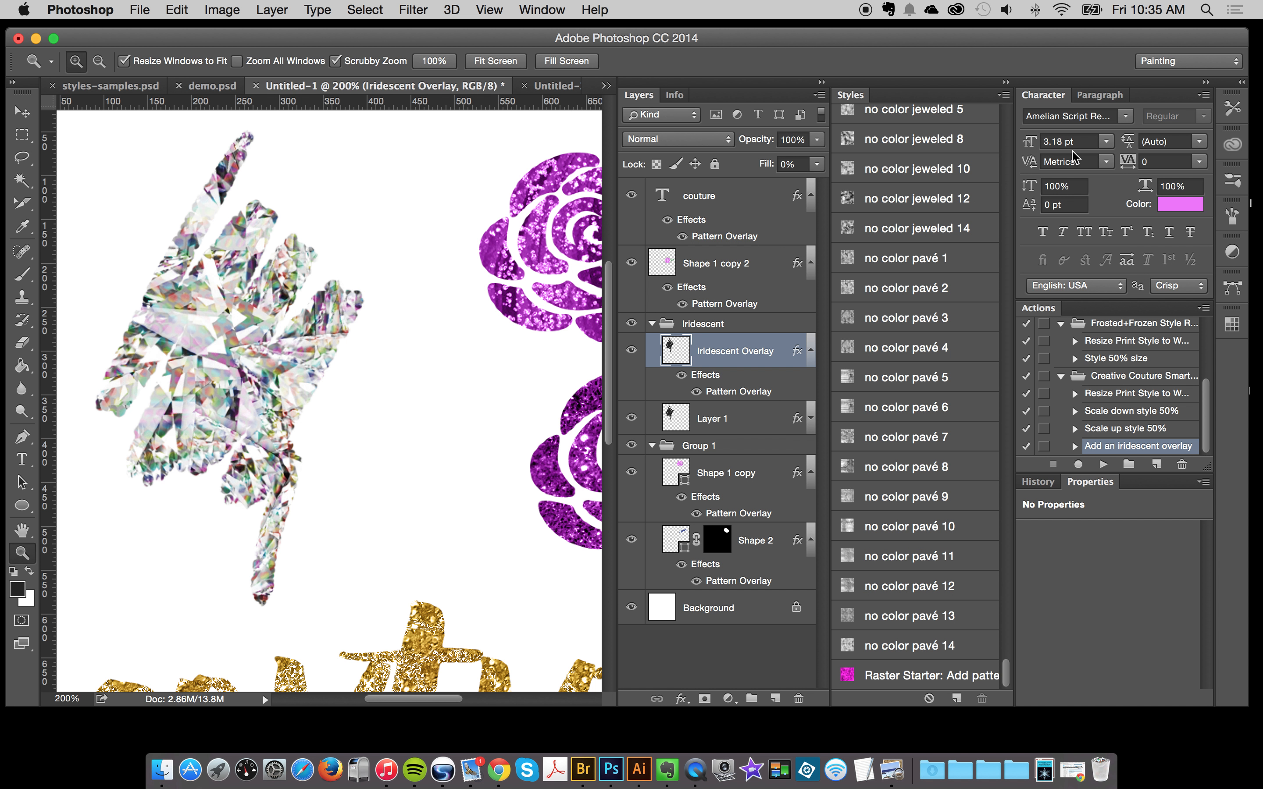
Clear the layer style from the couture text layer.
scroll(341, 390, down, 5)
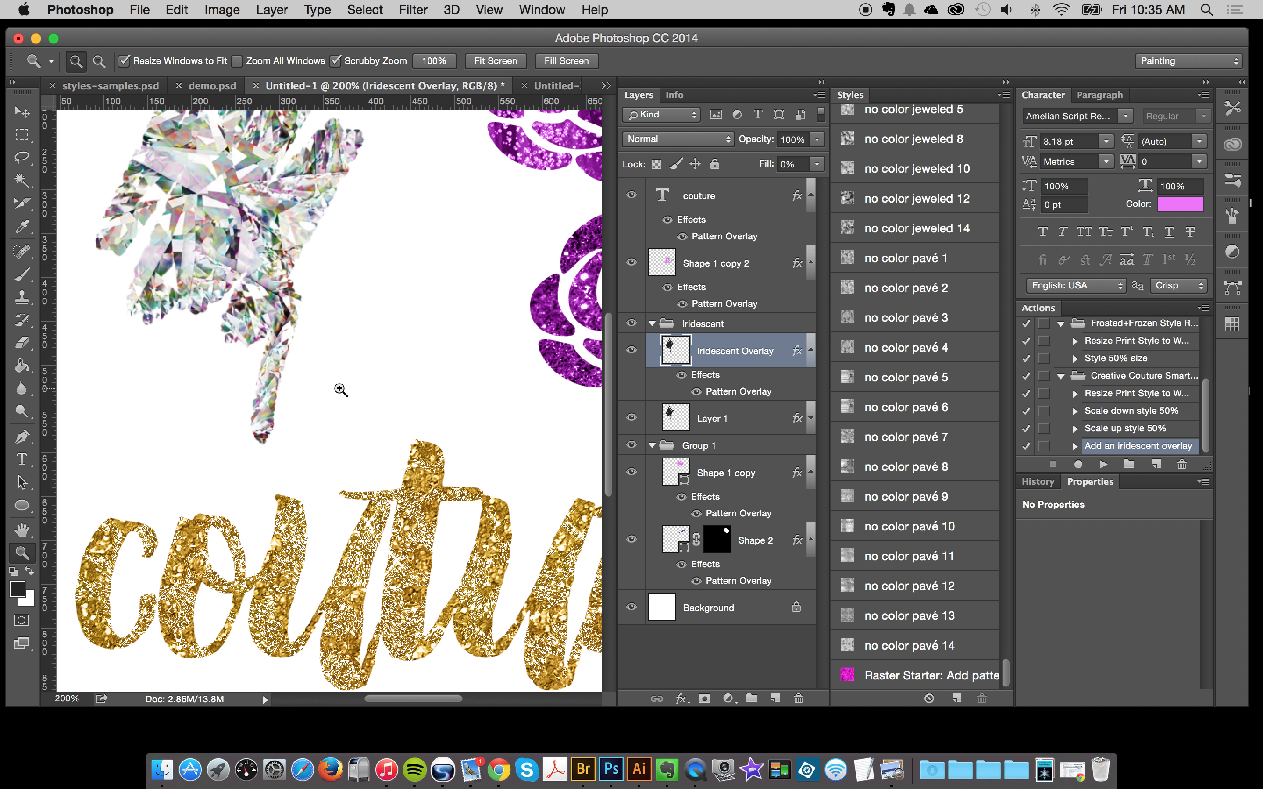
key(super+0)
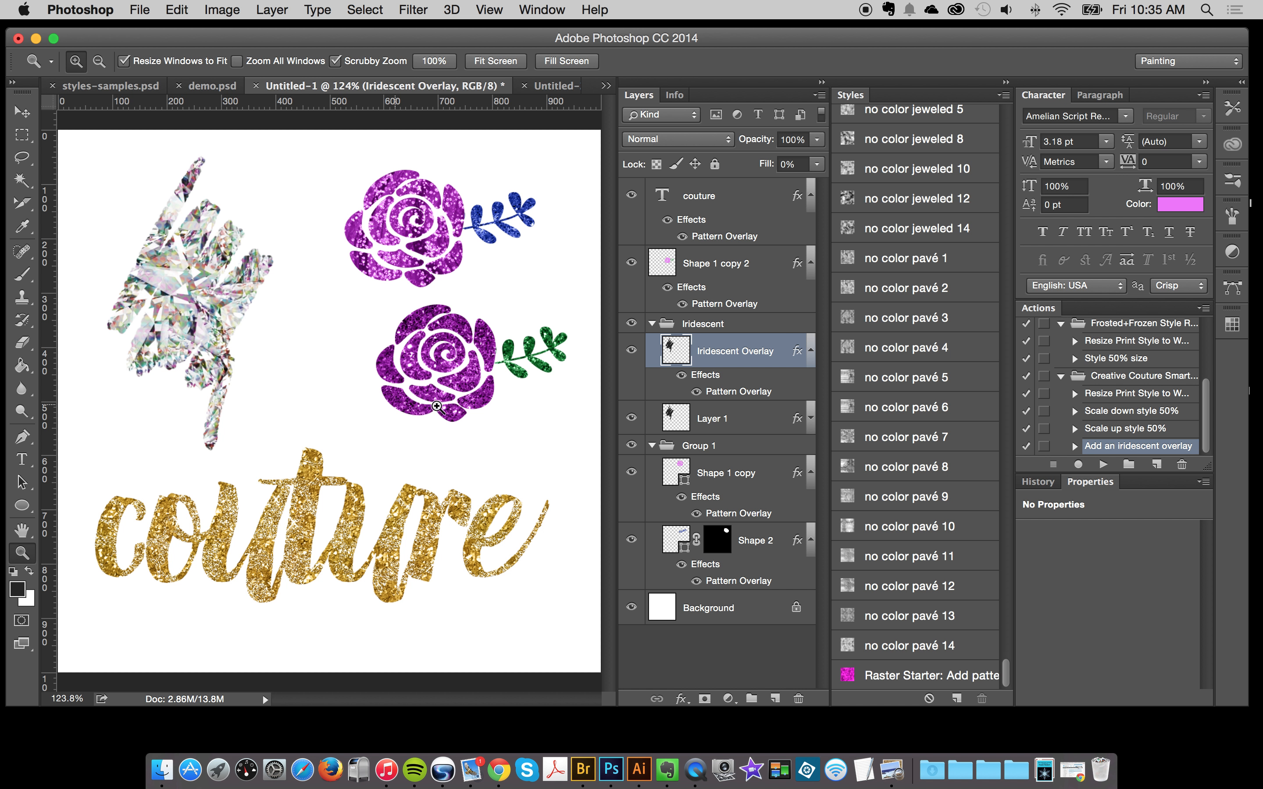
click(21, 111)
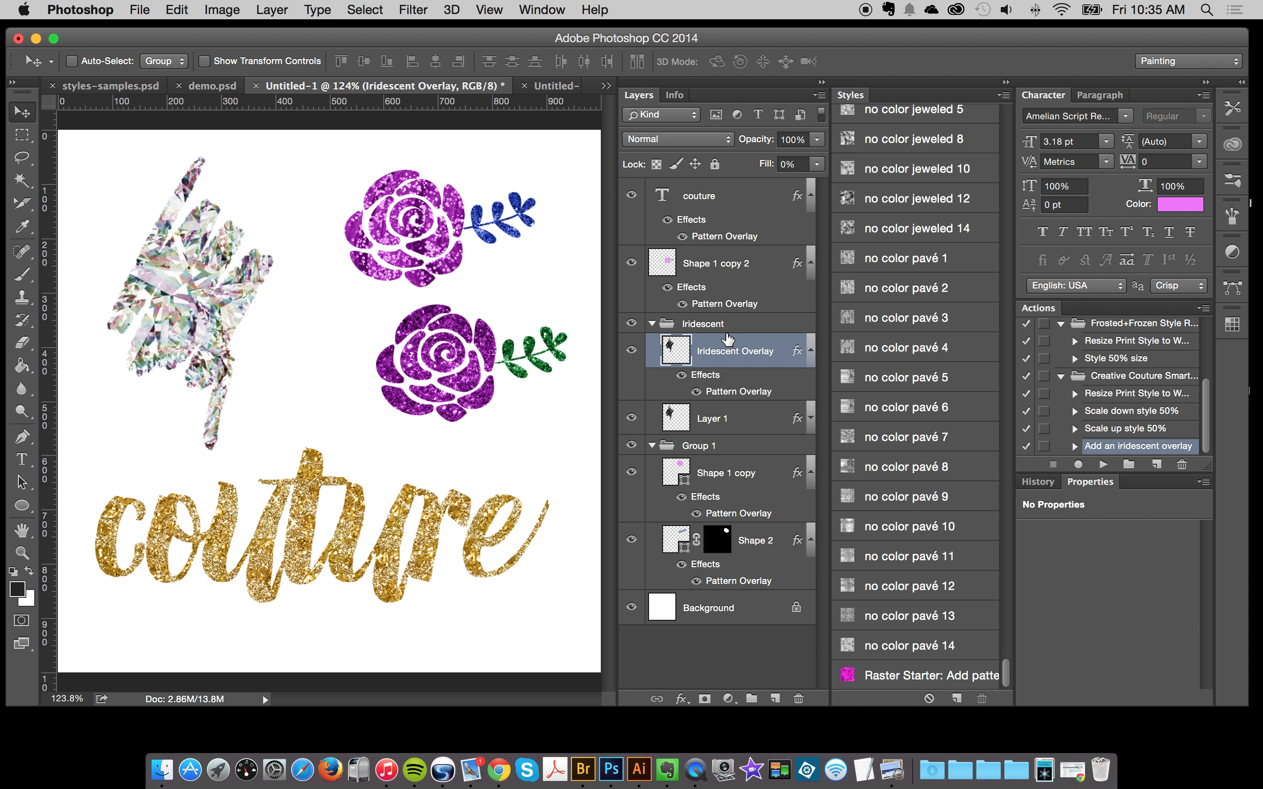
click(698, 198)
right_click(695, 195)
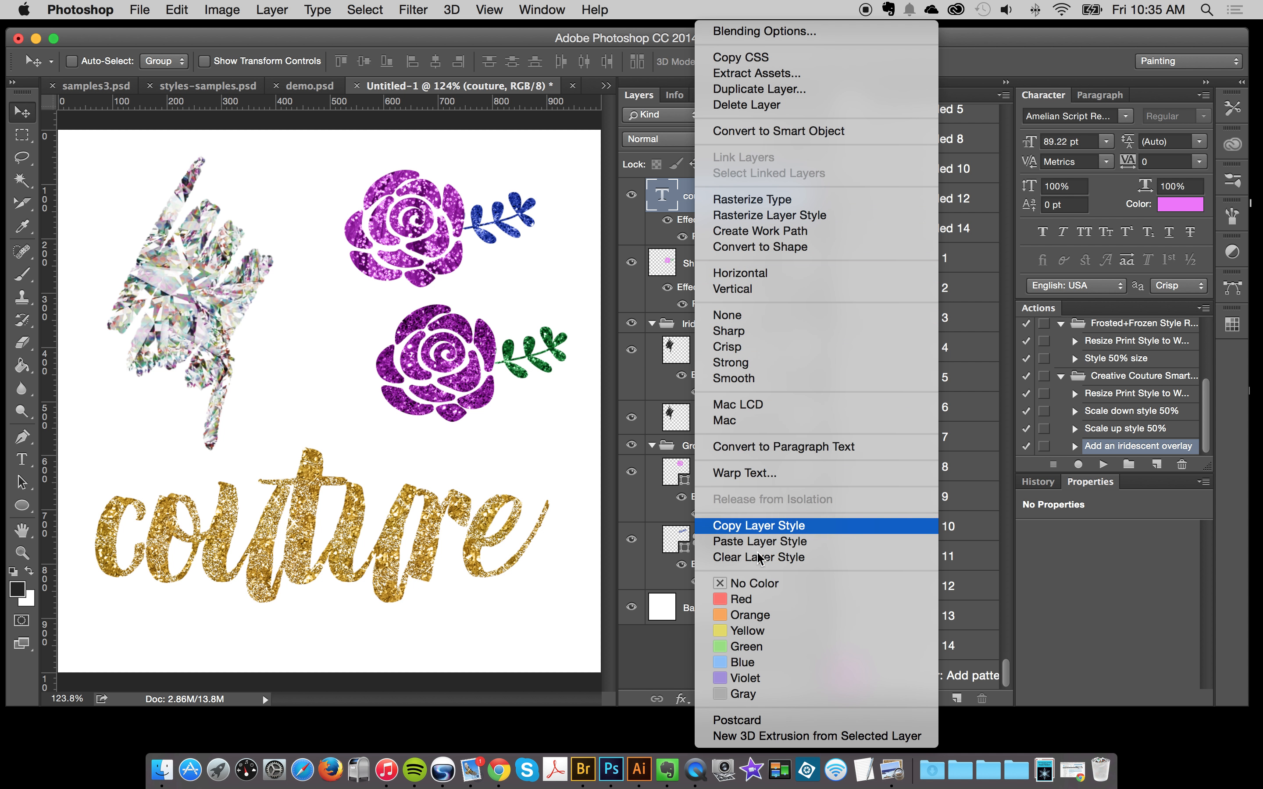
click(268, 528)
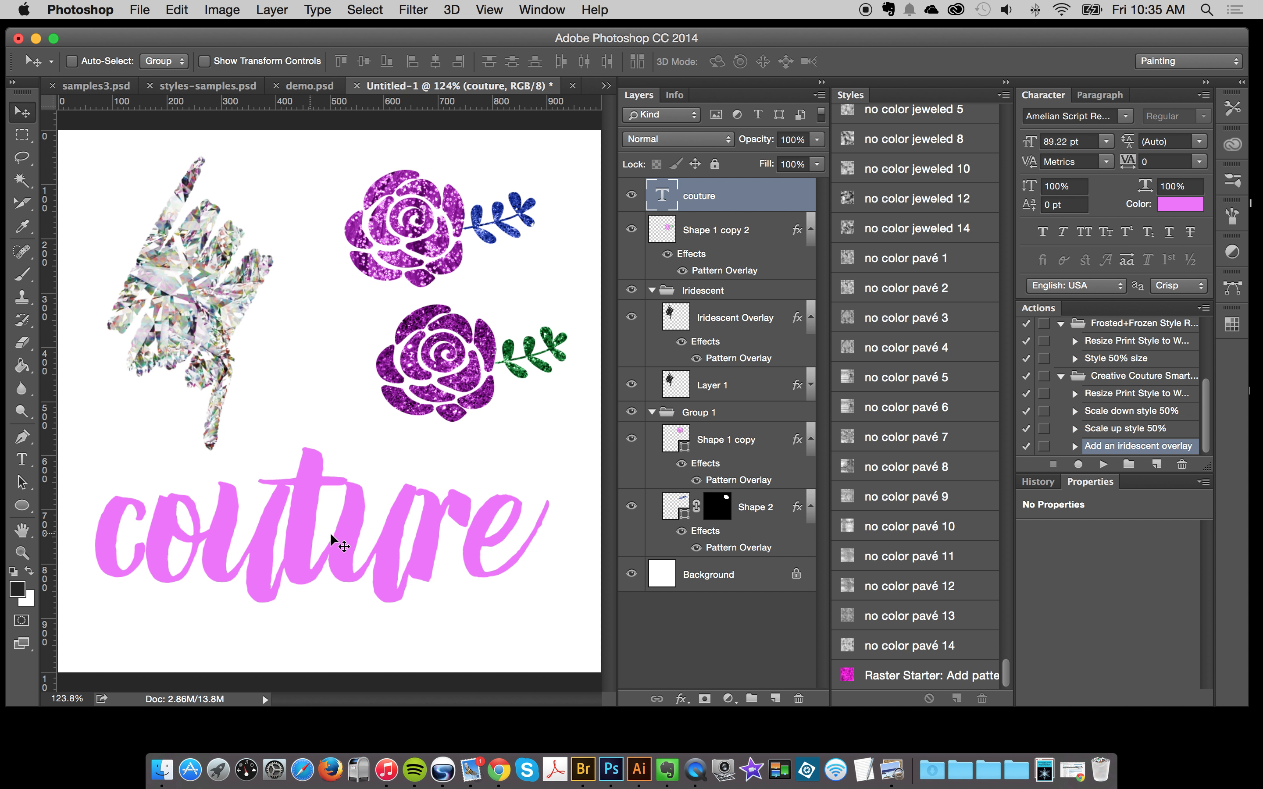
Preview several rich glitter color styles on the couture text, including rich glitter 7, 2, 4 and 12 color.
scroll(893, 354, up, 10)
scroll(893, 354, up, 15)
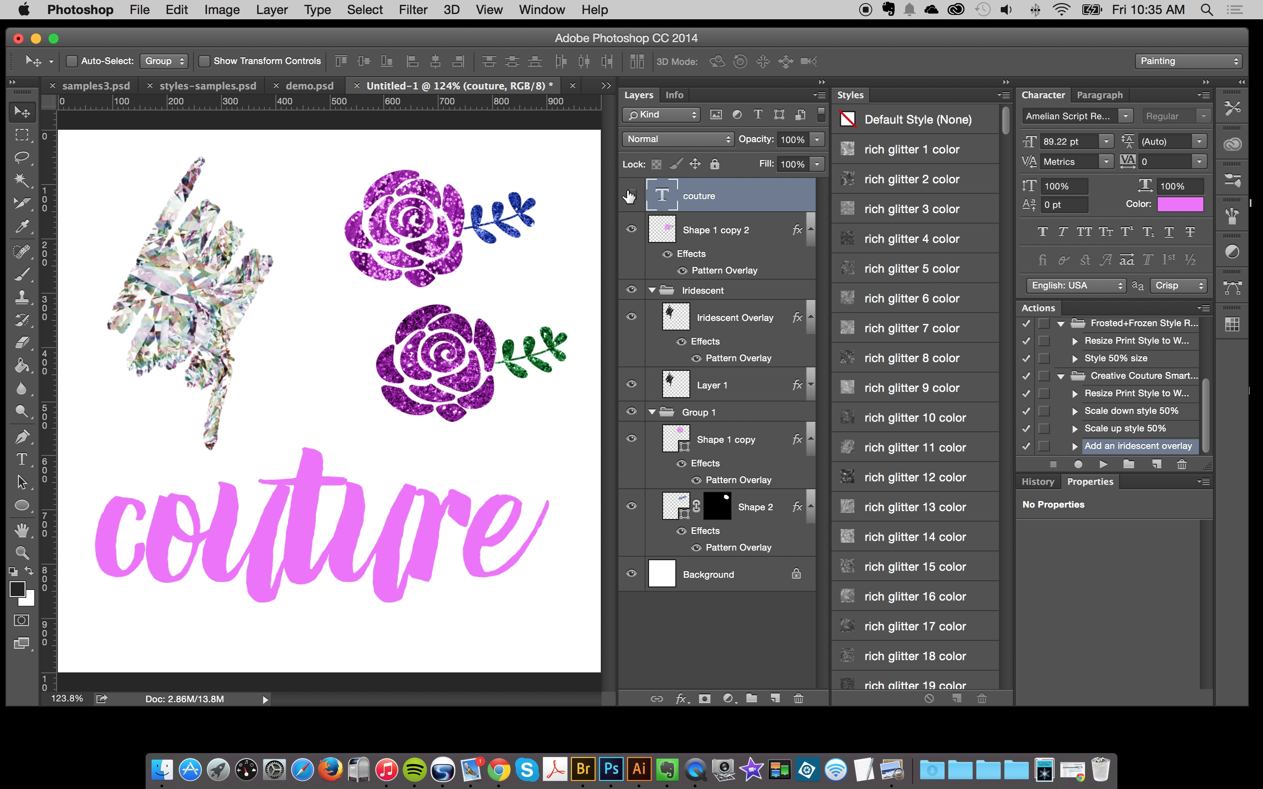
click(958, 333)
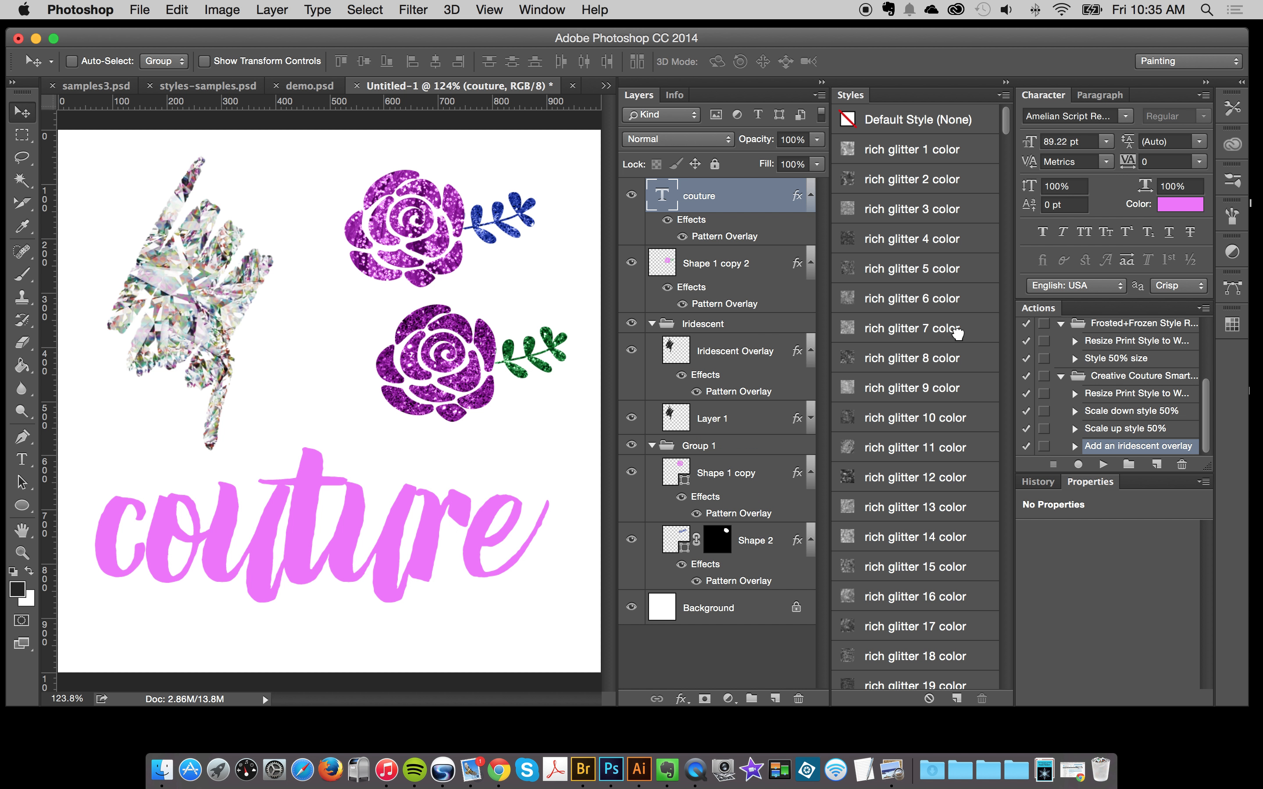
click(933, 178)
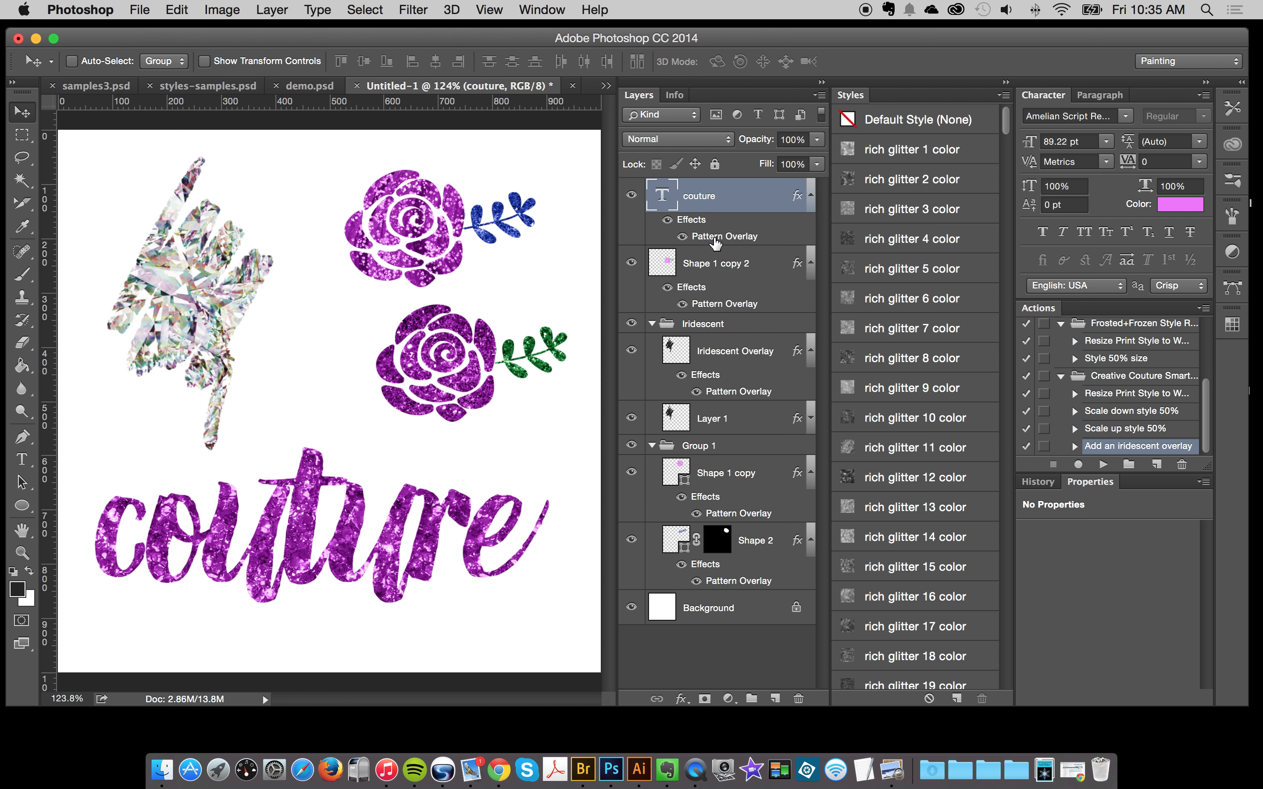
click(940, 243)
click(928, 477)
click(917, 545)
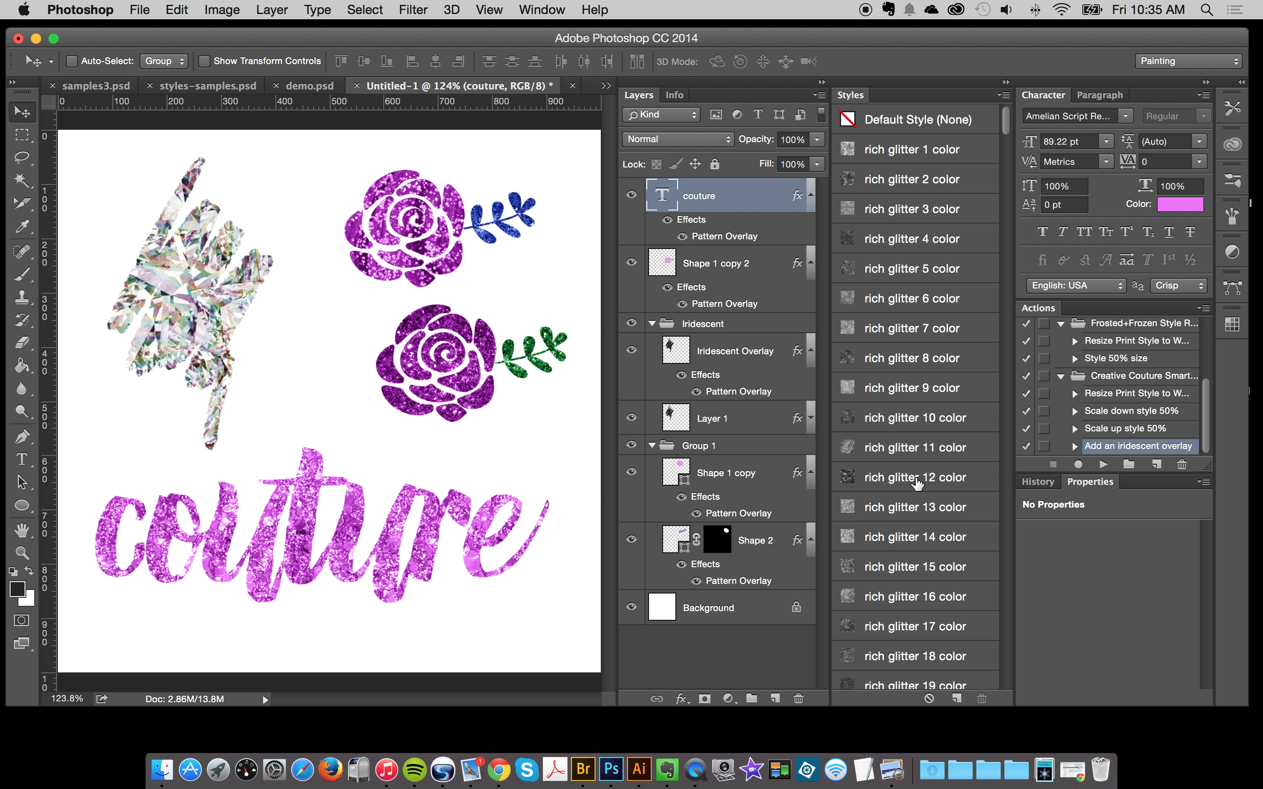
click(915, 312)
click(916, 250)
click(898, 609)
Try rich glitter color styles further down the list on the couture text, and settle on rich glitter 2 color.
scroll(901, 616, down, 5)
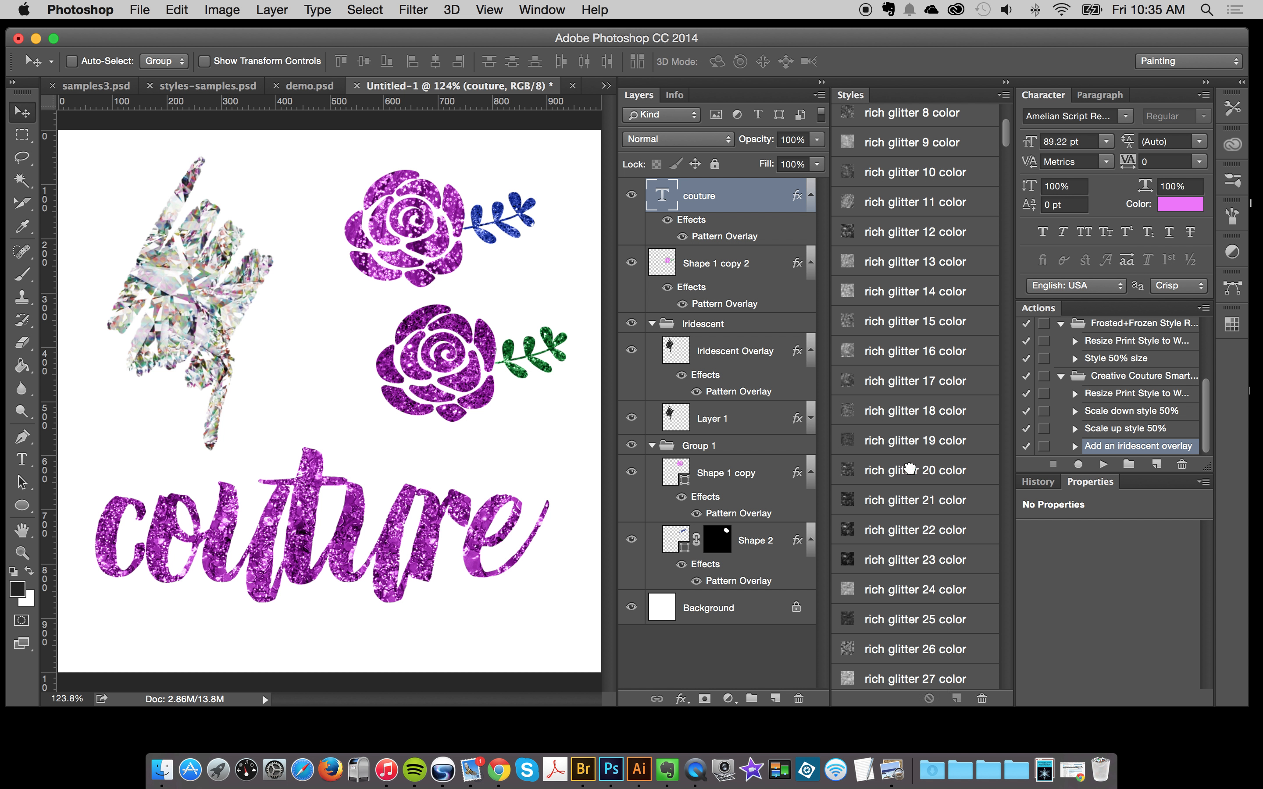
click(909, 469)
click(899, 659)
scroll(901, 659, down, 10)
click(941, 317)
click(938, 293)
click(939, 254)
scroll(948, 434, up, 15)
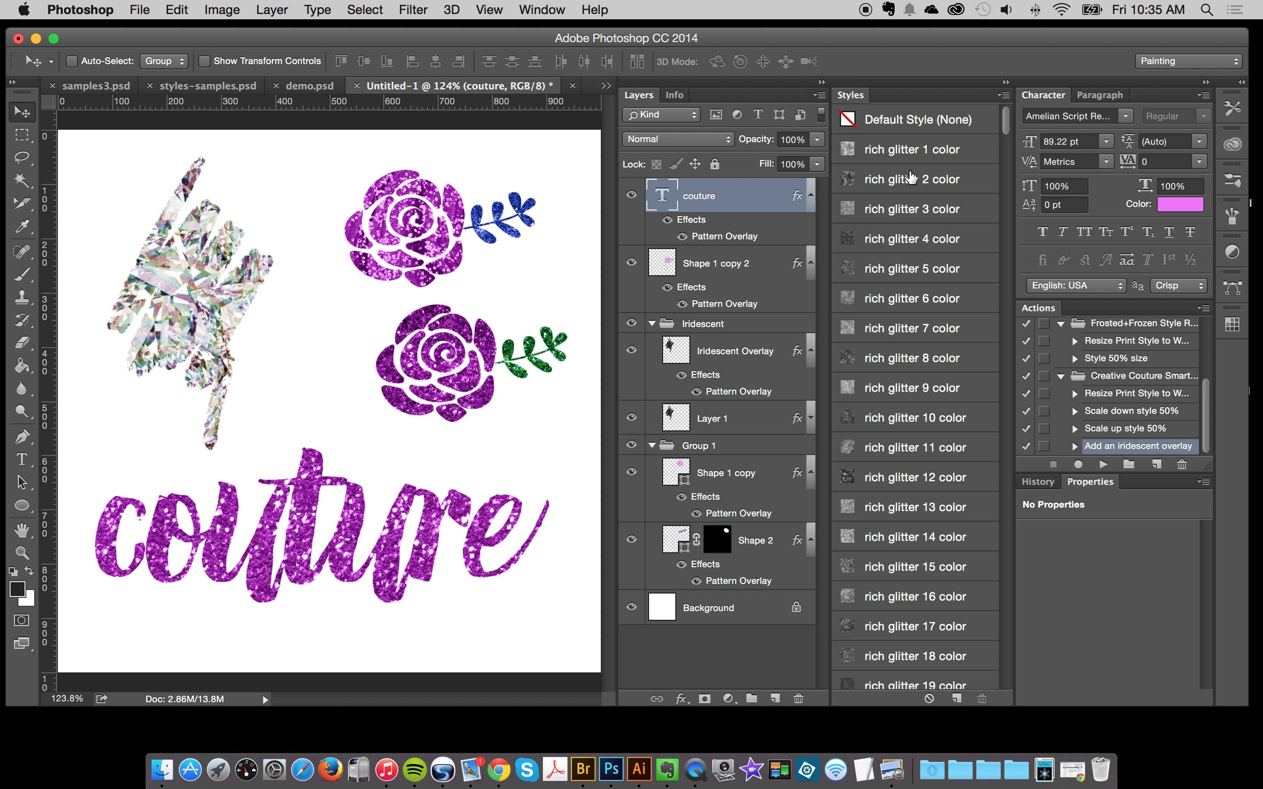
click(912, 179)
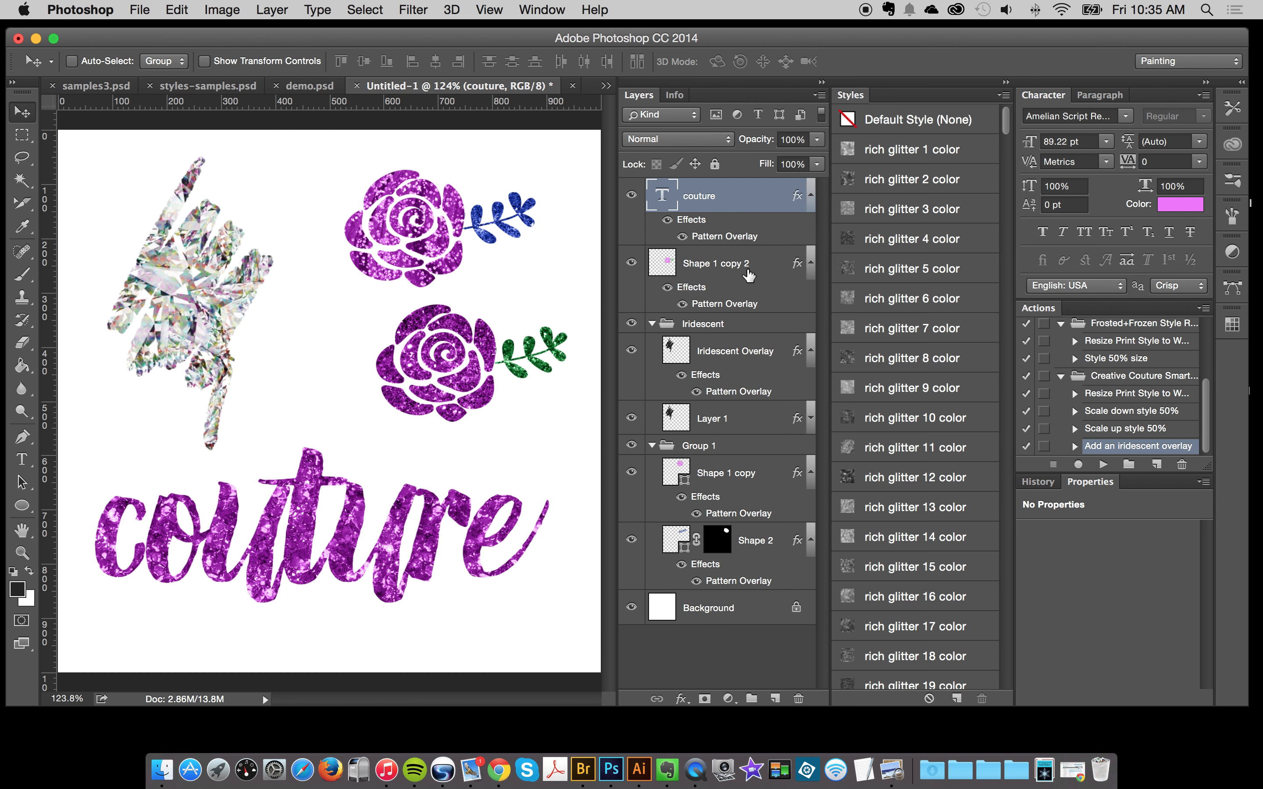
Open the Pattern Overlay settings of the couture text and find the gold rich glitter group among the available patterns.
double_click(723, 238)
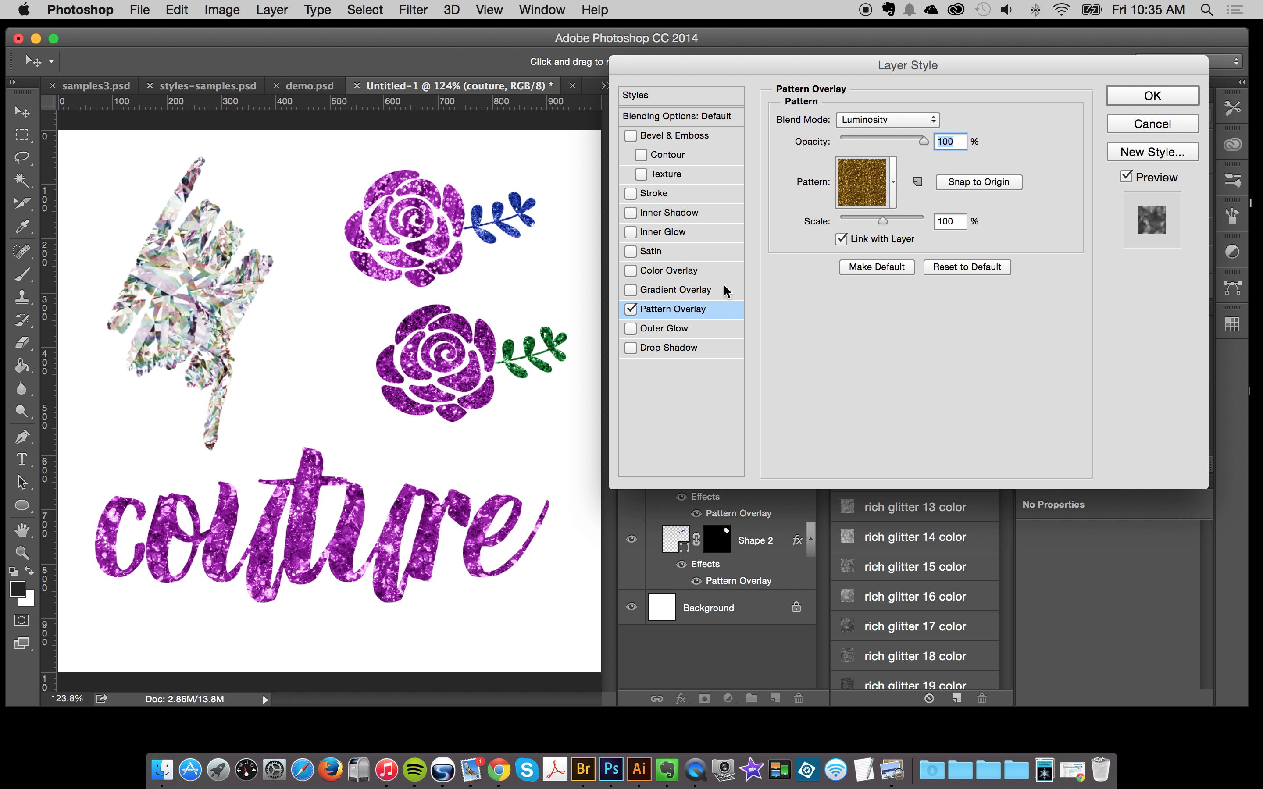
click(1120, 127)
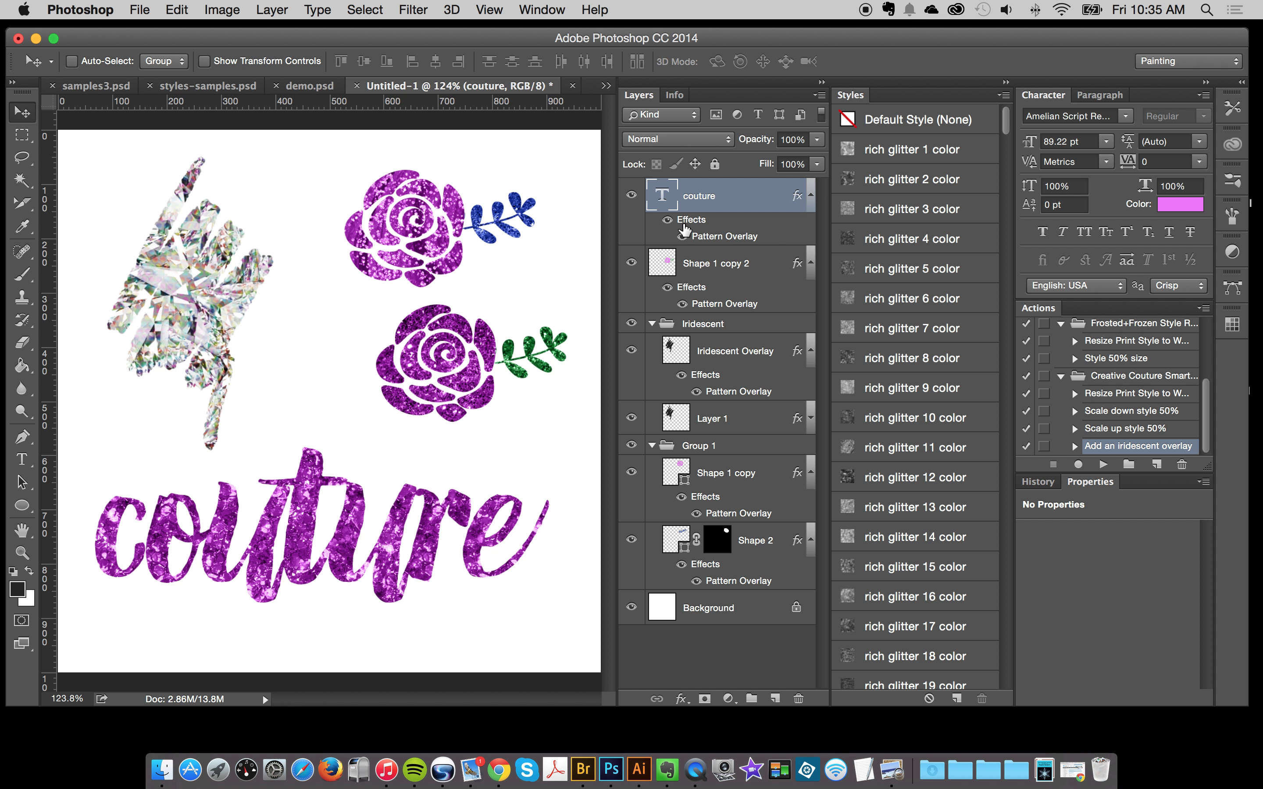
double_click(720, 238)
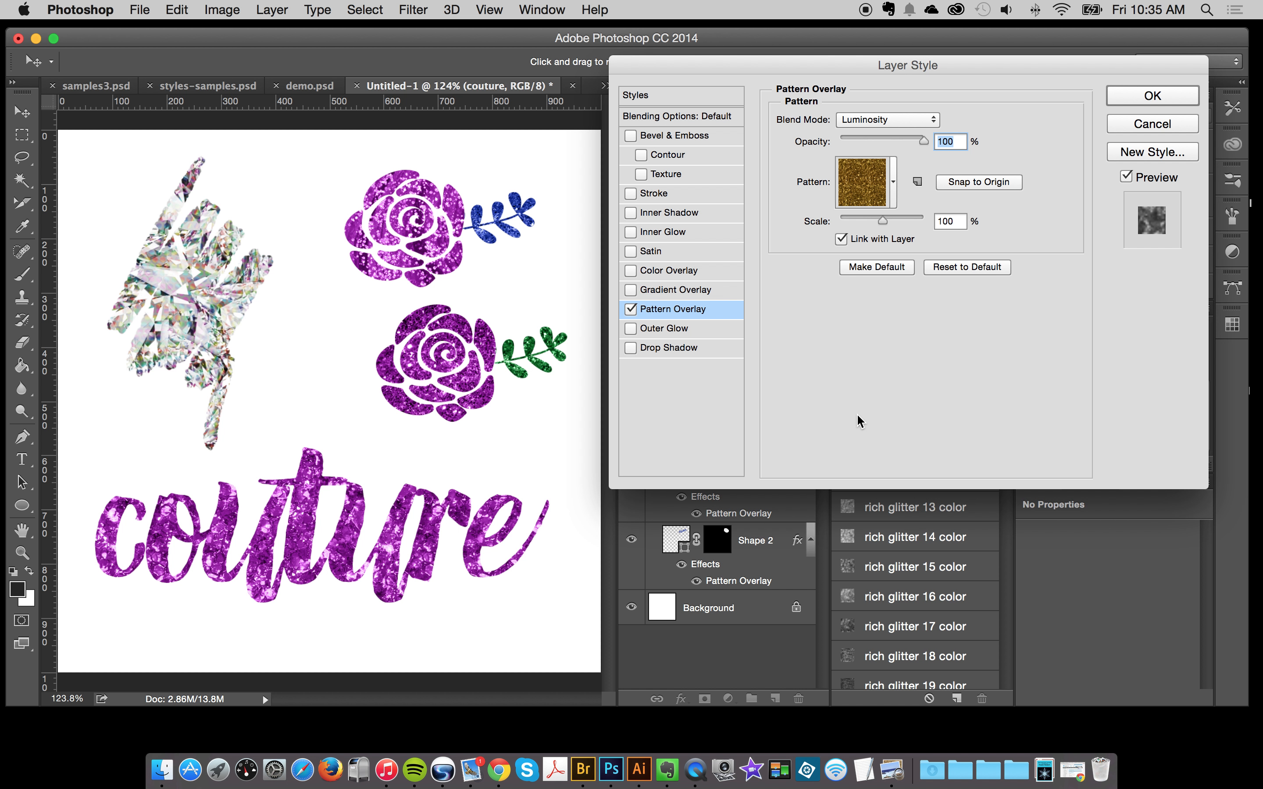
click(860, 189)
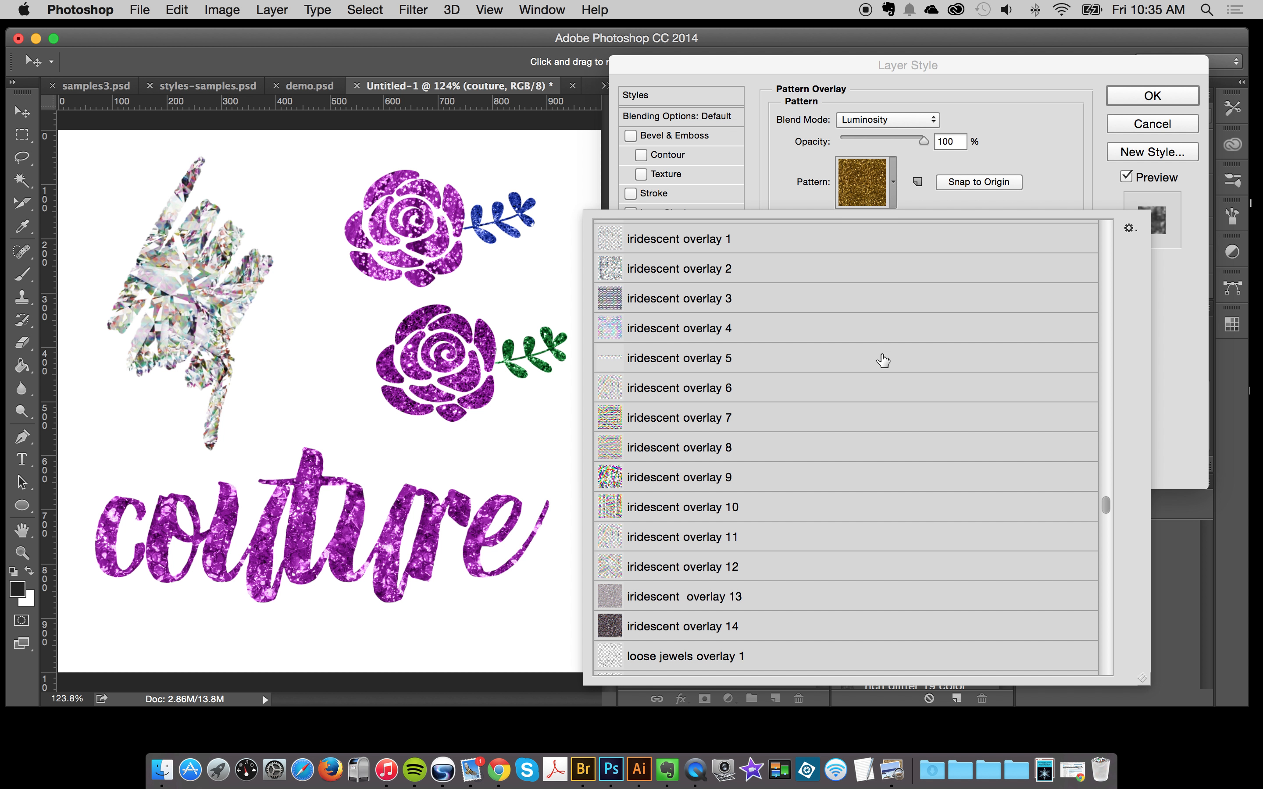
scroll(883, 368, down, 15)
scroll(883, 371, up, 15)
scroll(883, 370, down, 6)
scroll(883, 370, down, 20)
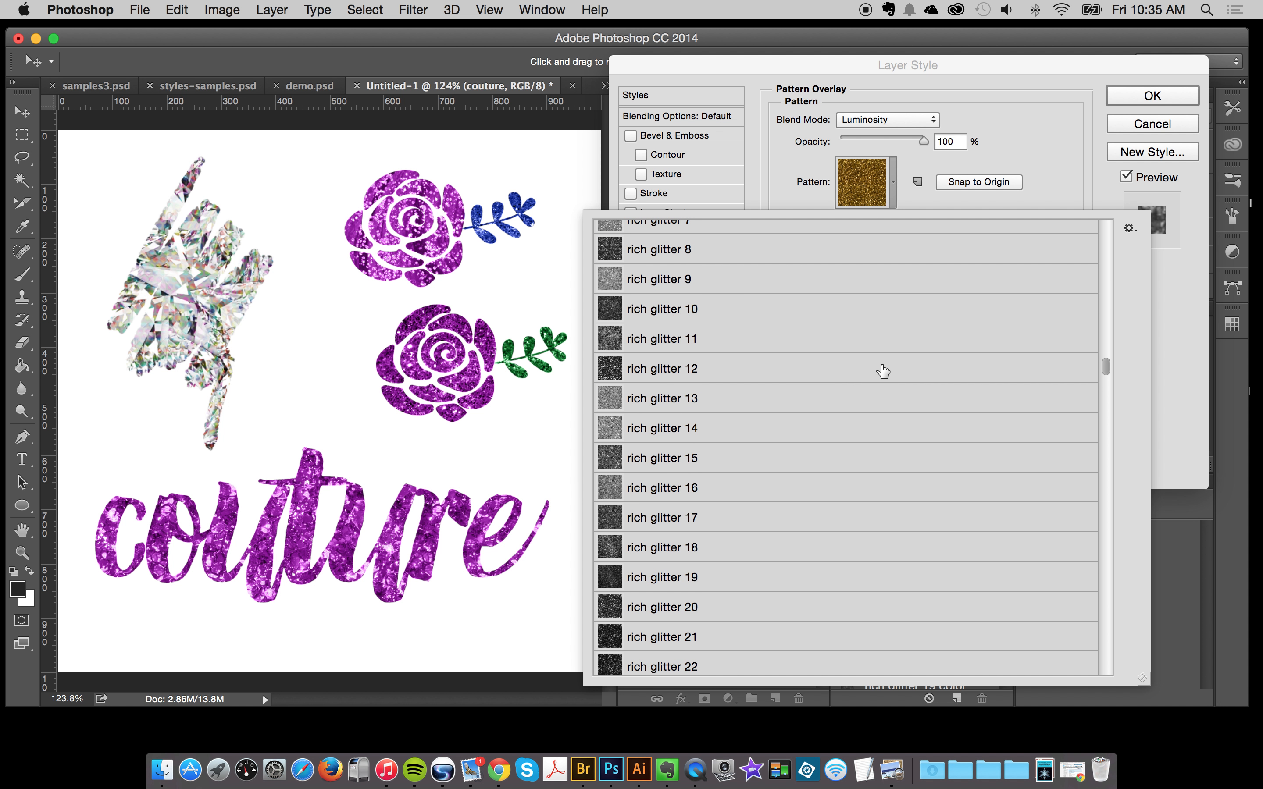
scroll(883, 370, down, 20)
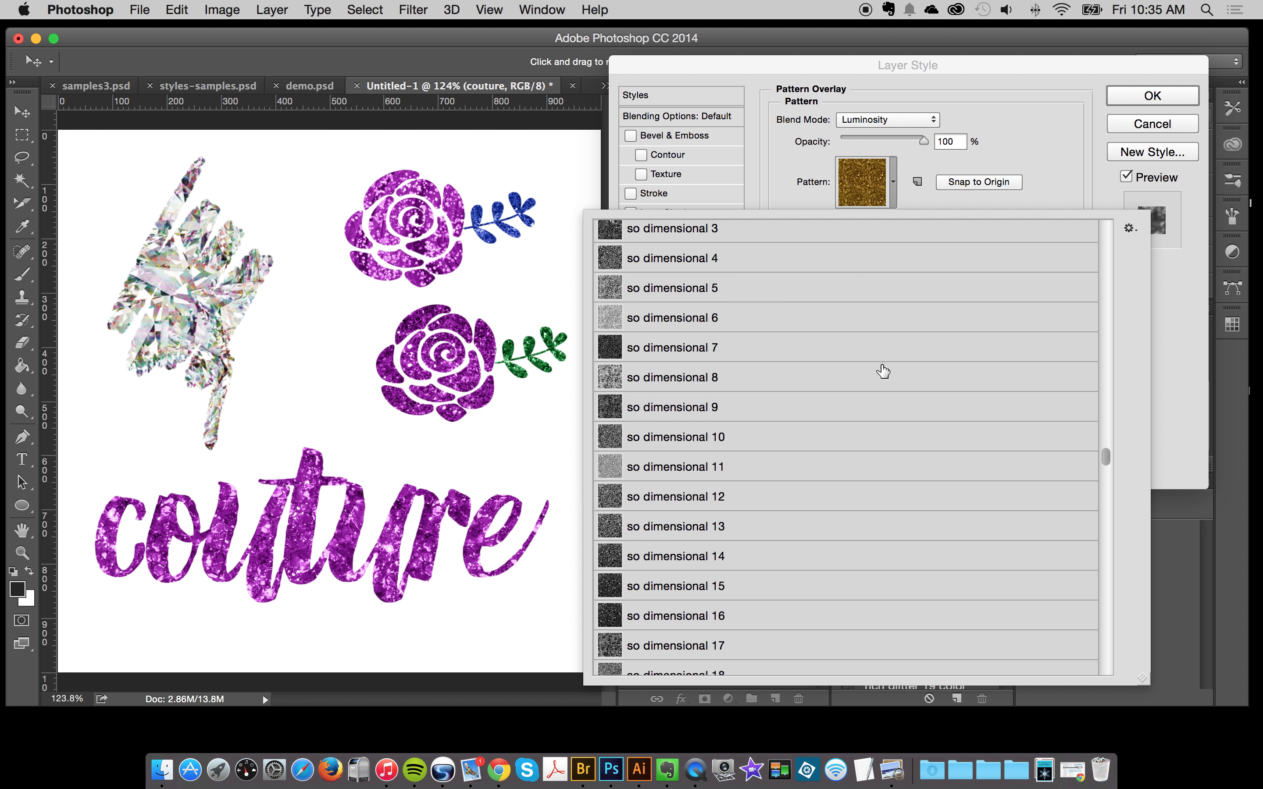
scroll(883, 370, up, 20)
scroll(883, 370, down, 3)
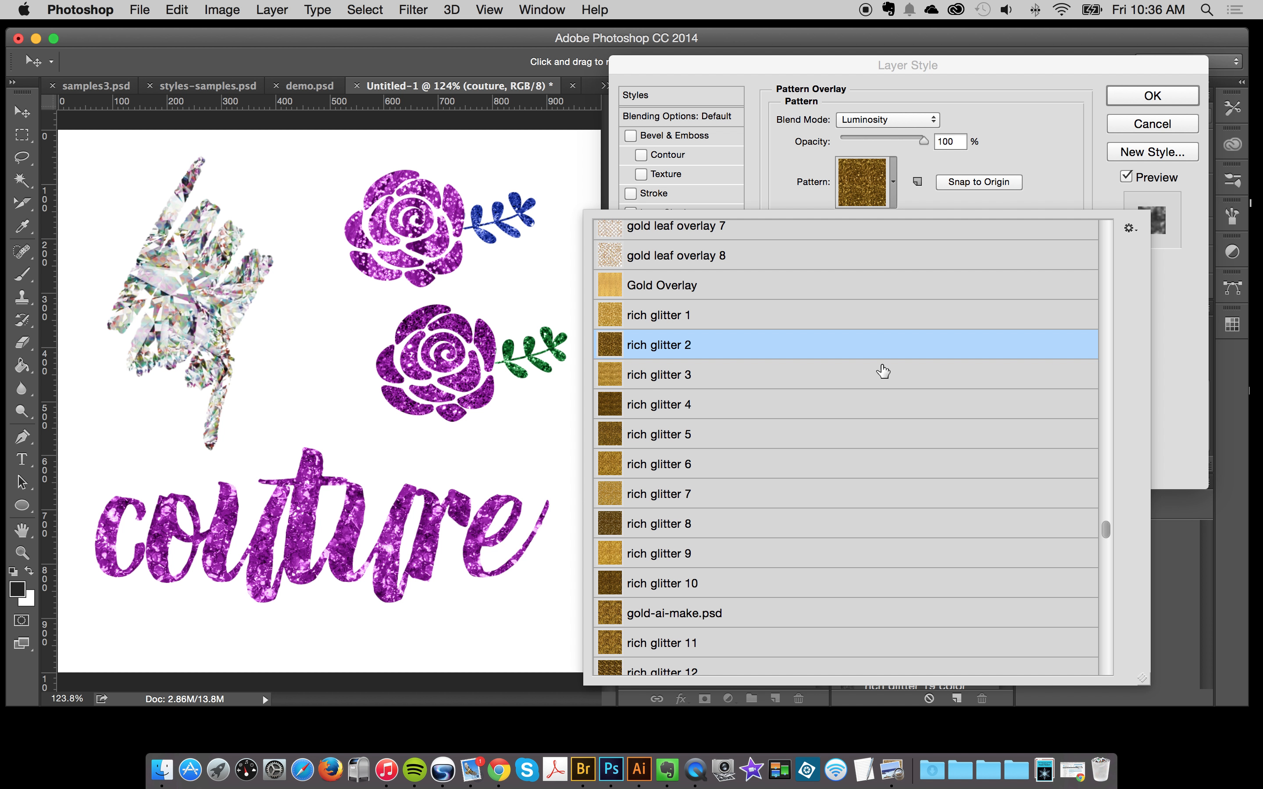
scroll(883, 370, up, 2)
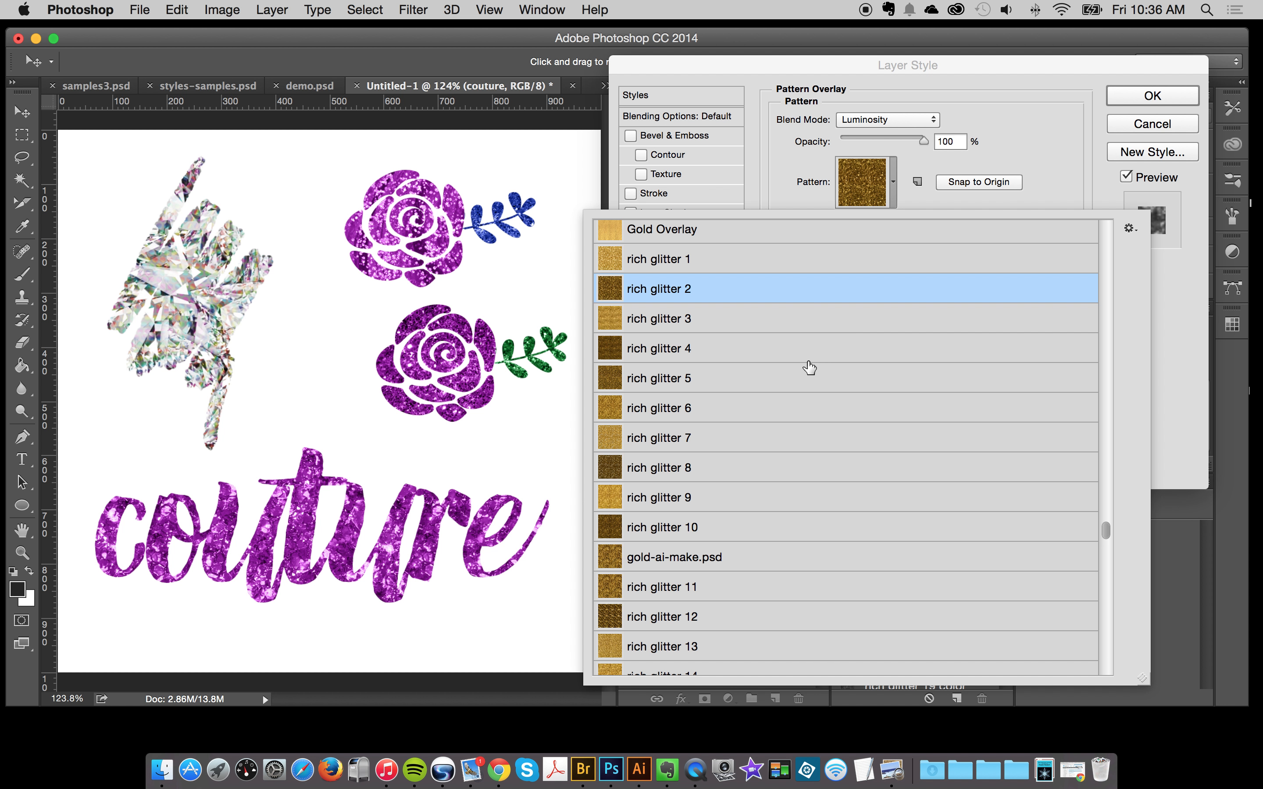
Try a series of gold rich glitter patterns on the couture text, including rich glitter 4, 6 and 16.
click(697, 269)
click(695, 292)
click(698, 349)
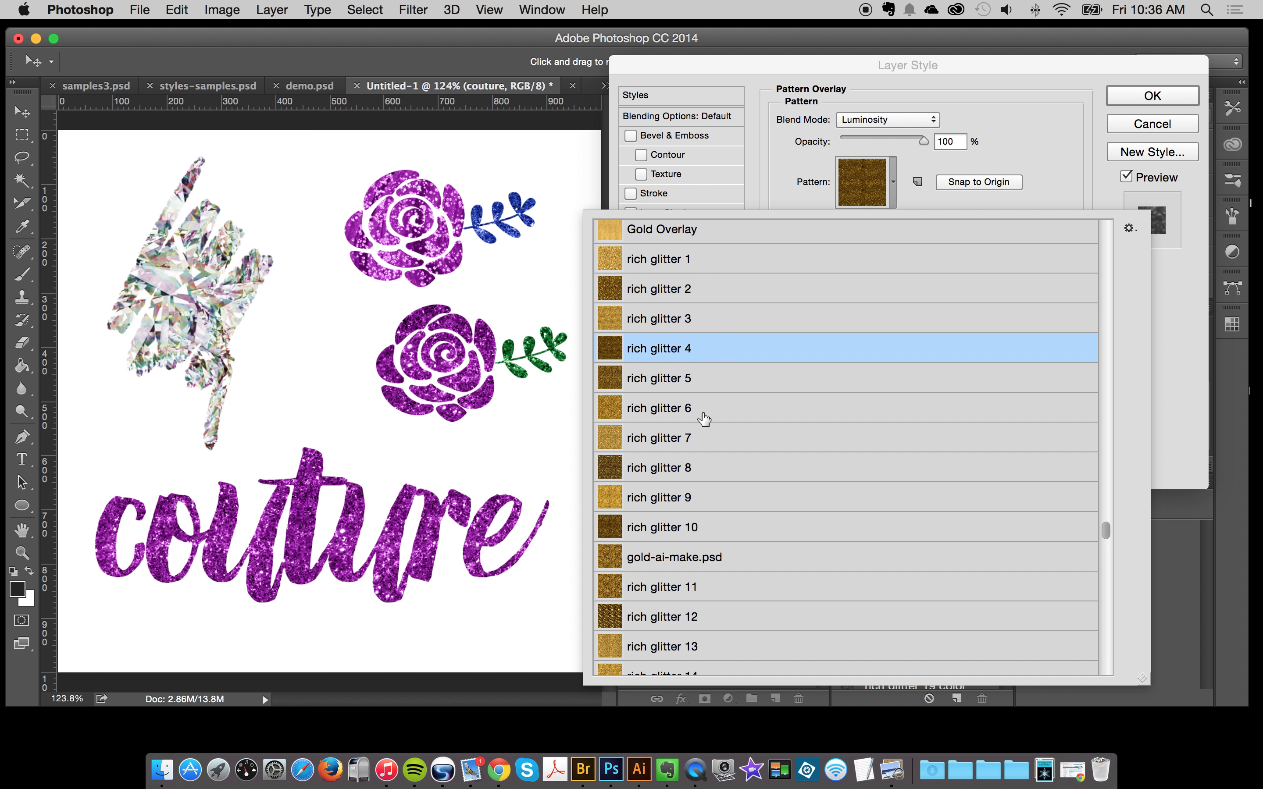
click(699, 410)
scroll(660, 433, down, 3)
click(663, 402)
click(678, 488)
scroll(699, 501, down, 2)
click(709, 515)
scroll(741, 533, down, 1)
click(754, 542)
scroll(741, 559, down, 3)
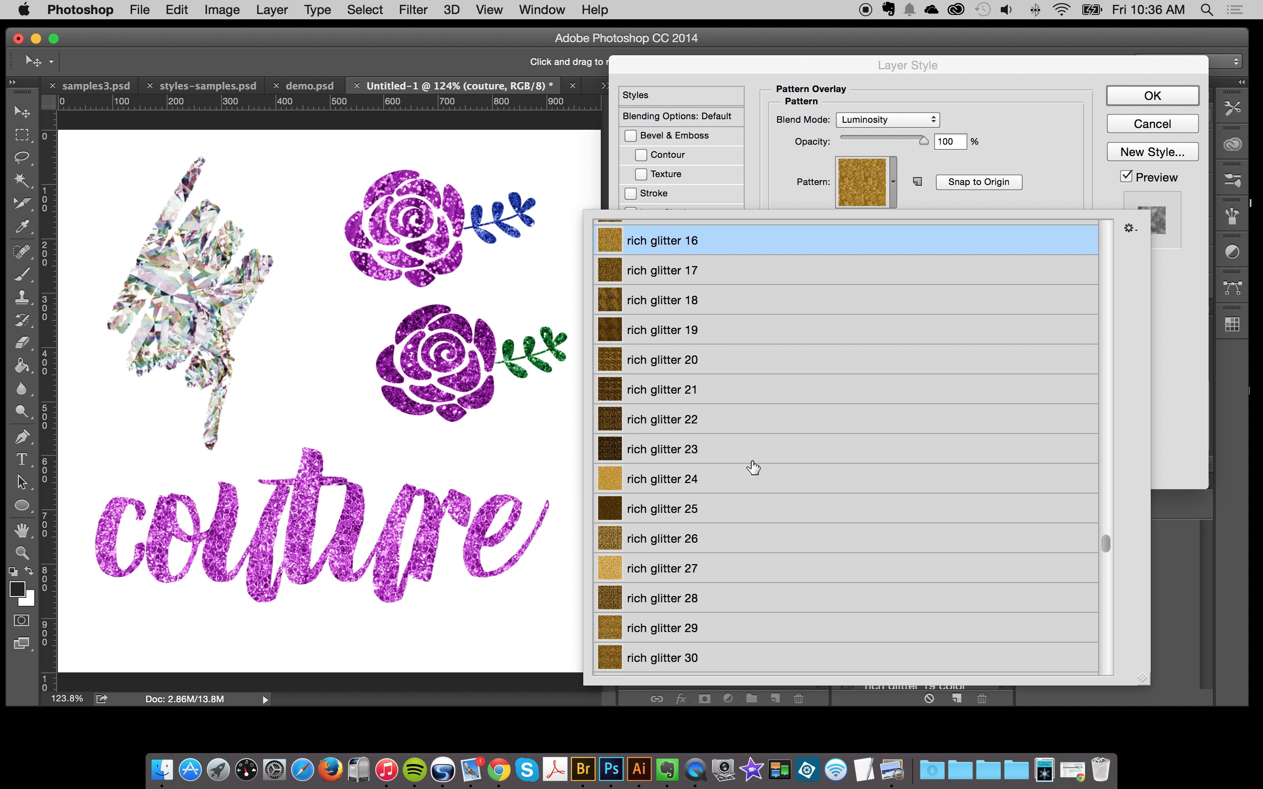
Try the remaining gold rich glitter patterns on the couture text, including rich glitter 21, 25, 26, 28 and 34.
click(741, 389)
click(764, 509)
click(741, 543)
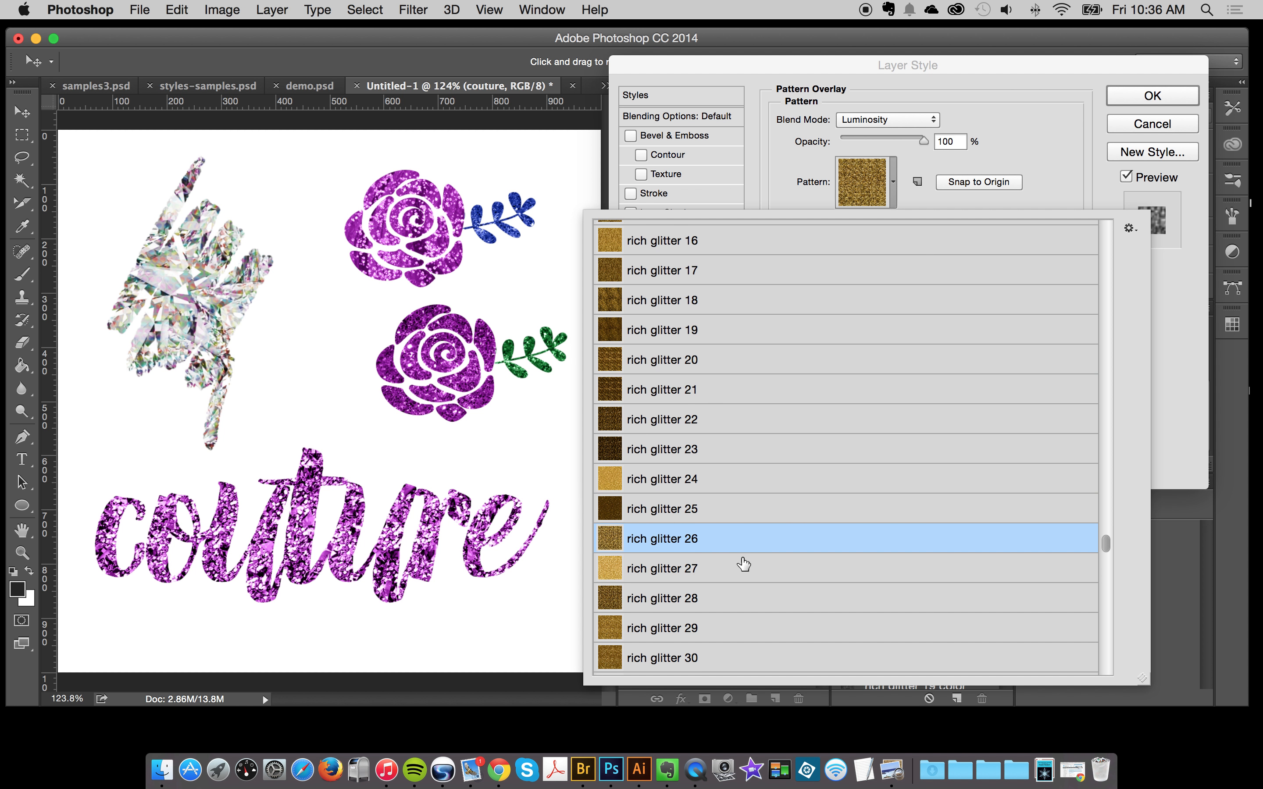
scroll(730, 469, down, 3)
click(712, 394)
click(761, 517)
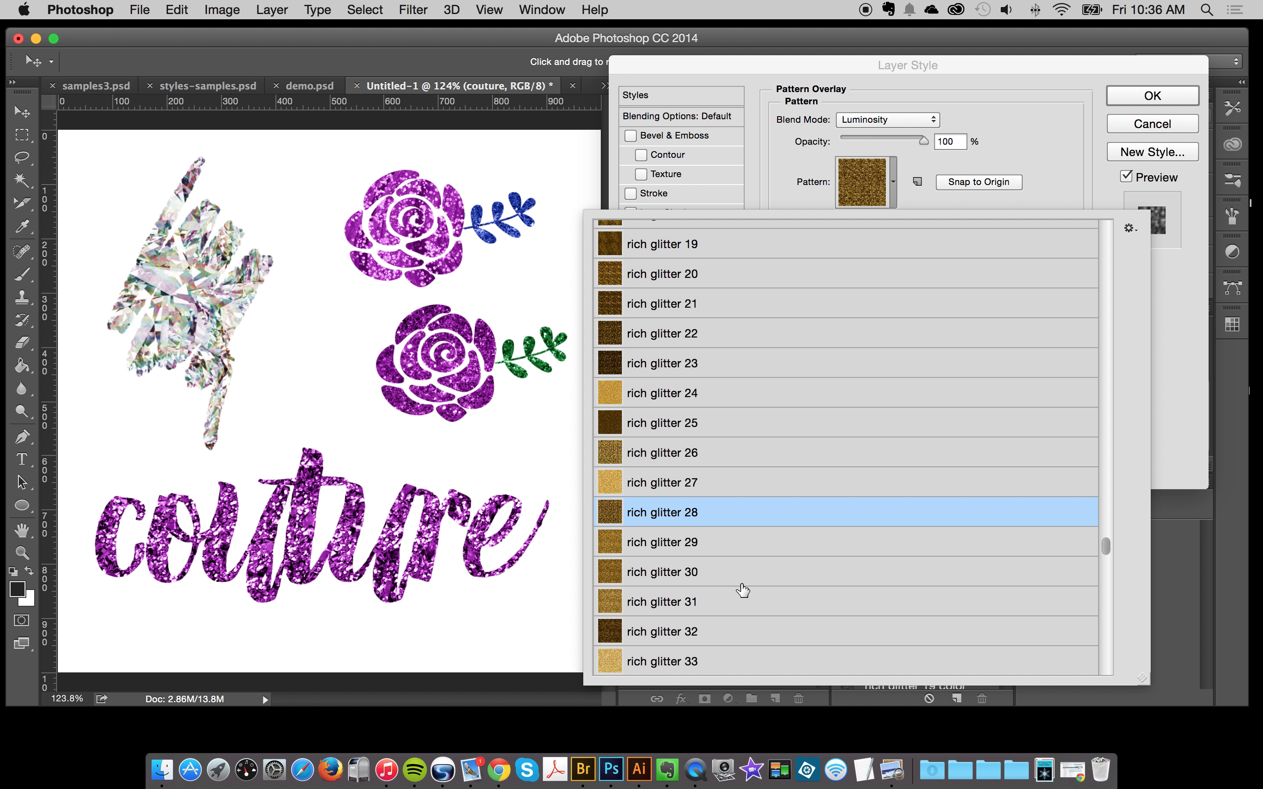
scroll(744, 579, down, 3)
click(745, 377)
click(742, 432)
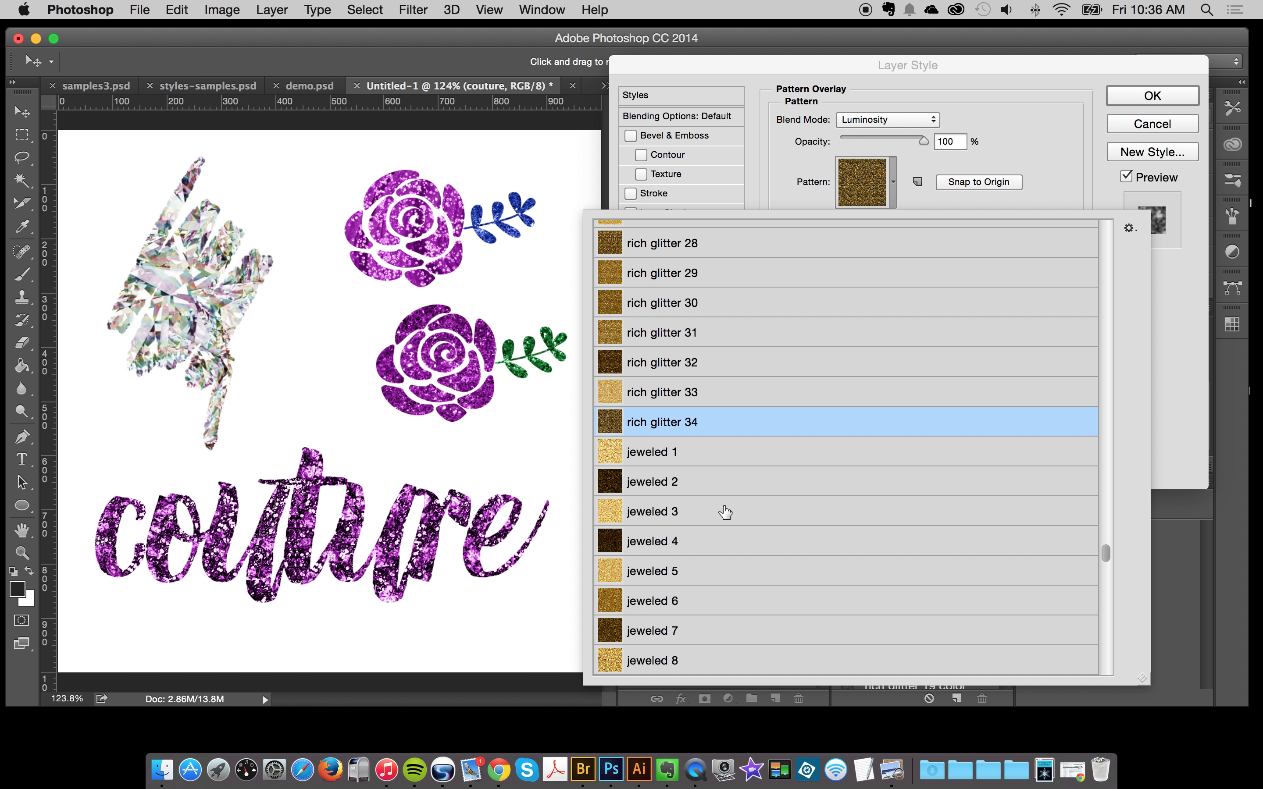
Try gold jeweled and pavé patterns on the couture text, including jeweled 2, jeweled 13, pavé 1, pavé 4 and pavé 12.
click(717, 490)
scroll(723, 557, down, 5)
click(718, 360)
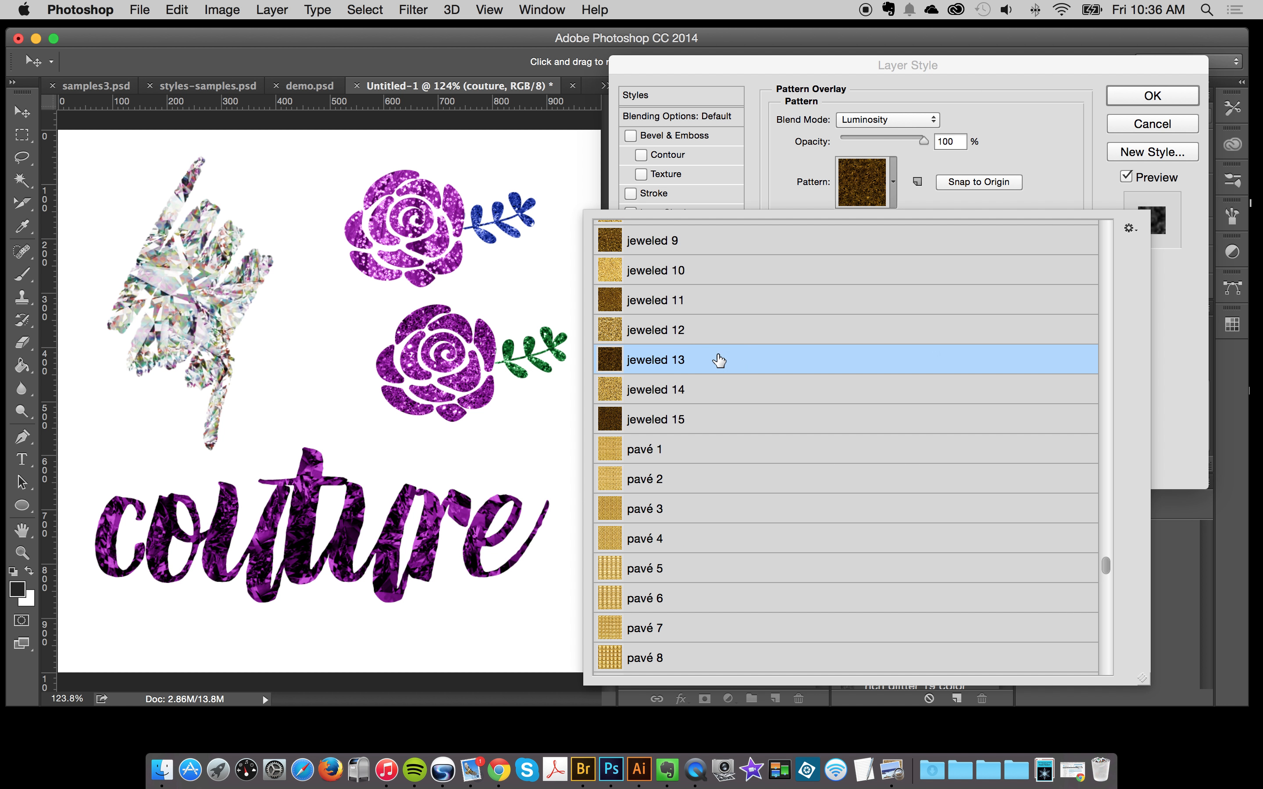
click(724, 449)
click(742, 538)
scroll(745, 574, down, 3)
click(744, 516)
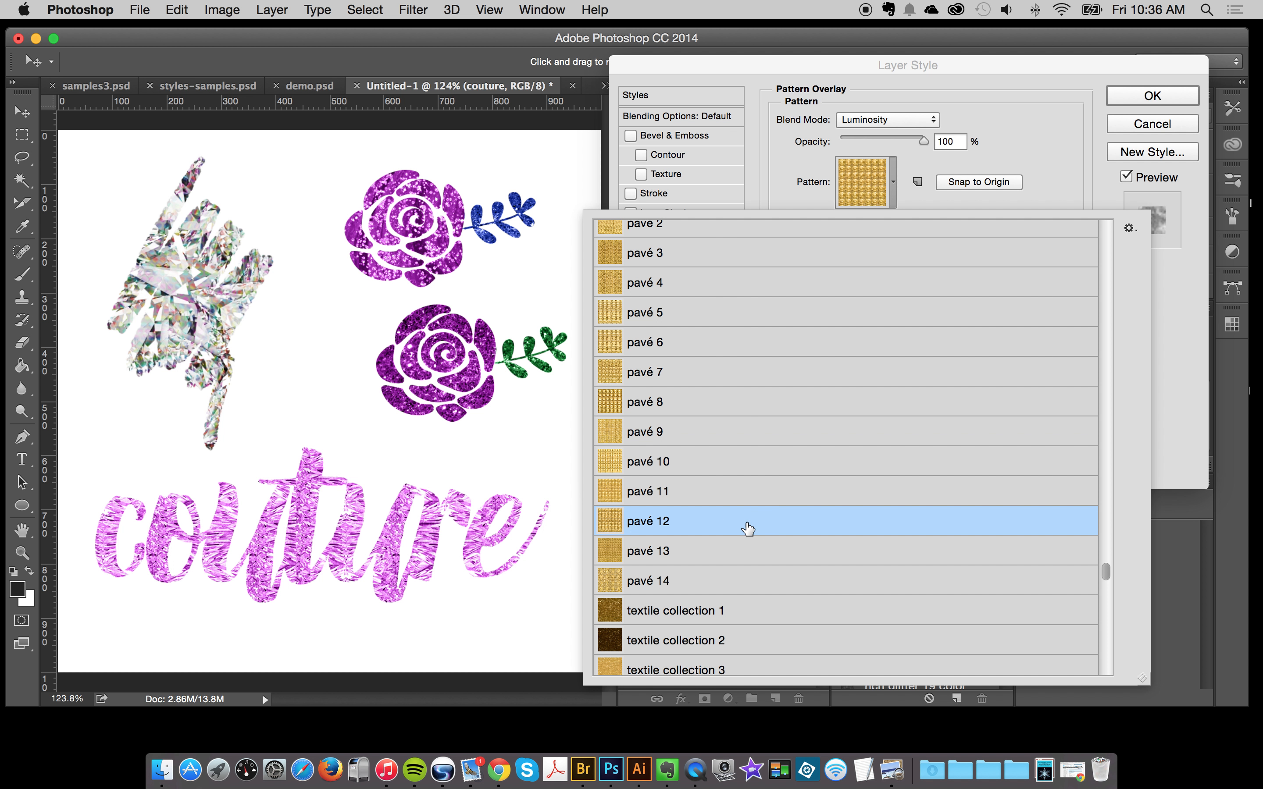
Try several textile collection patterns on the couture text, including textile collection 19, 24 and 31.
scroll(747, 527, down, 5)
click(726, 289)
click(728, 497)
click(733, 614)
scroll(835, 548, down, 2)
scroll(741, 444, down, 1)
click(736, 418)
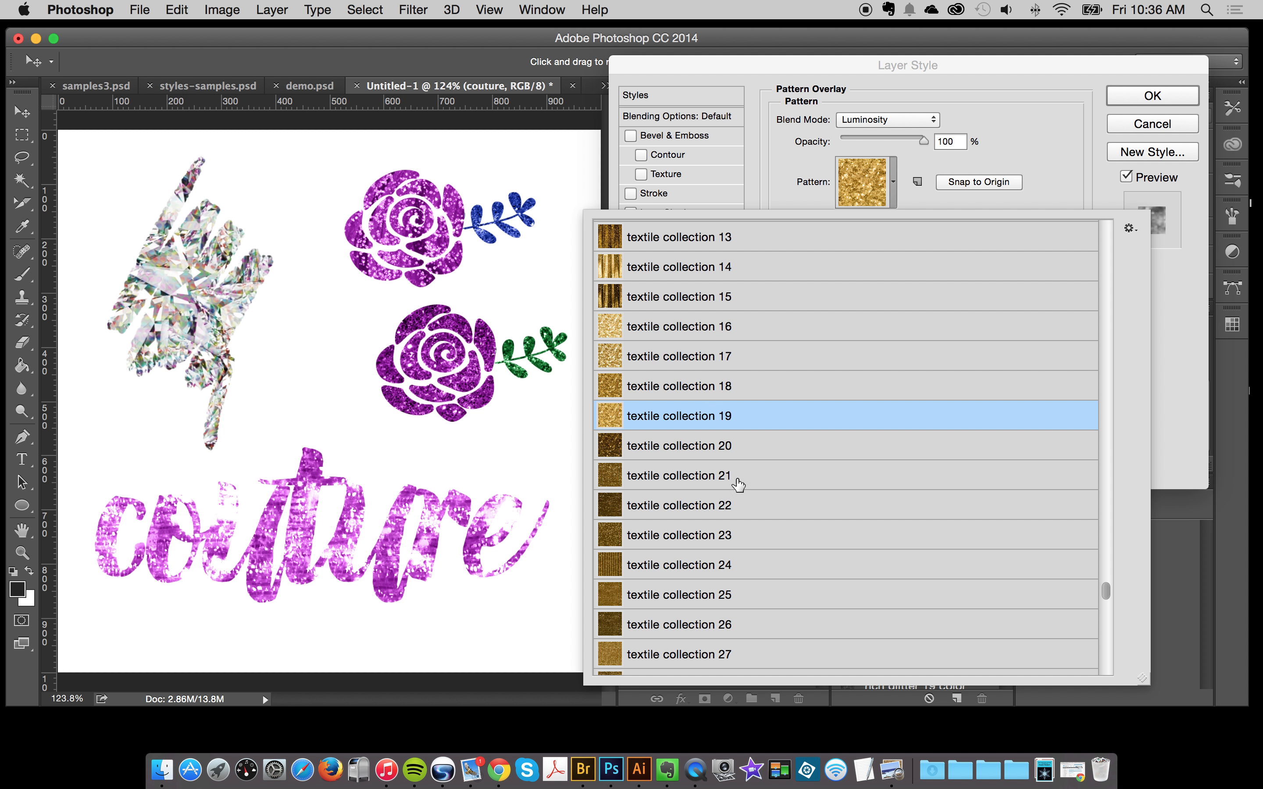
click(738, 561)
scroll(762, 522, down, 3)
click(765, 436)
click(767, 499)
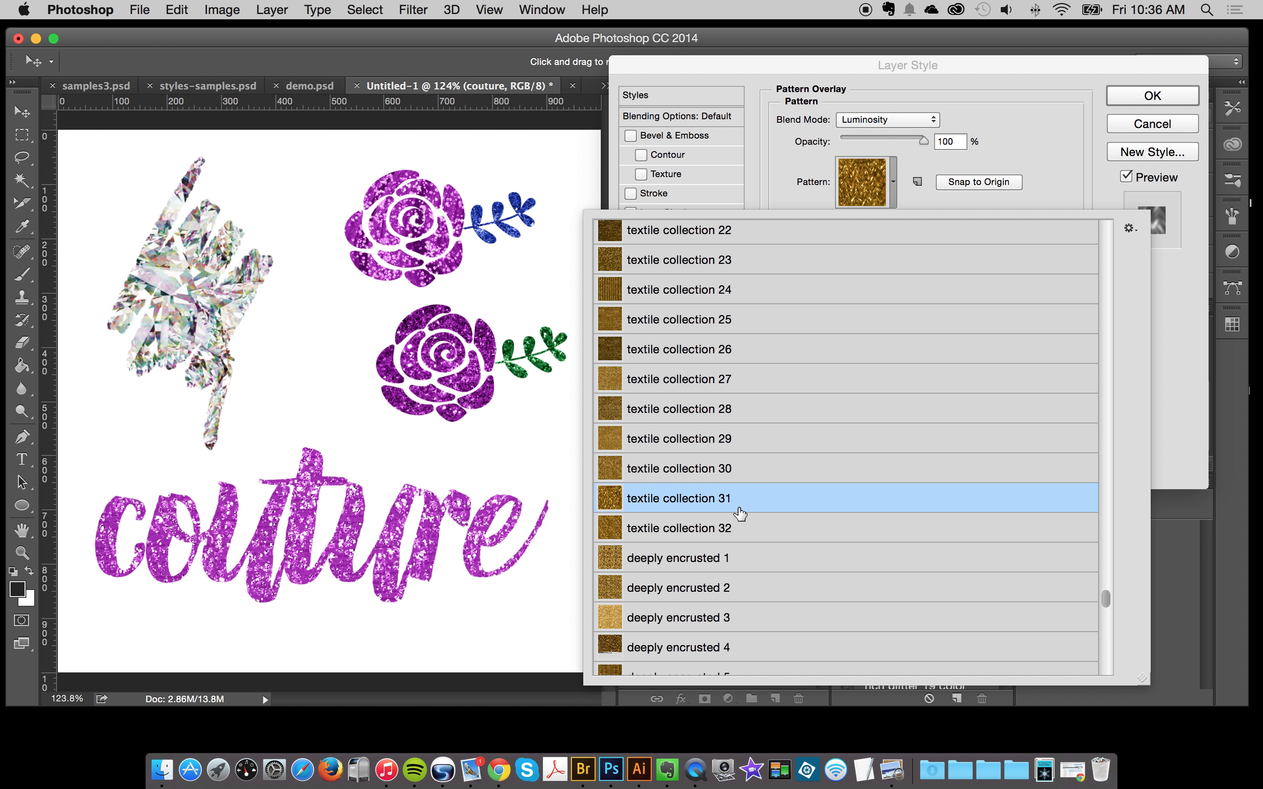
Choose the deeply encrusted 4 pattern for the couture text's Luminosity pattern overlay and apply the layer style.
scroll(773, 575, down, 3)
click(770, 517)
click(761, 451)
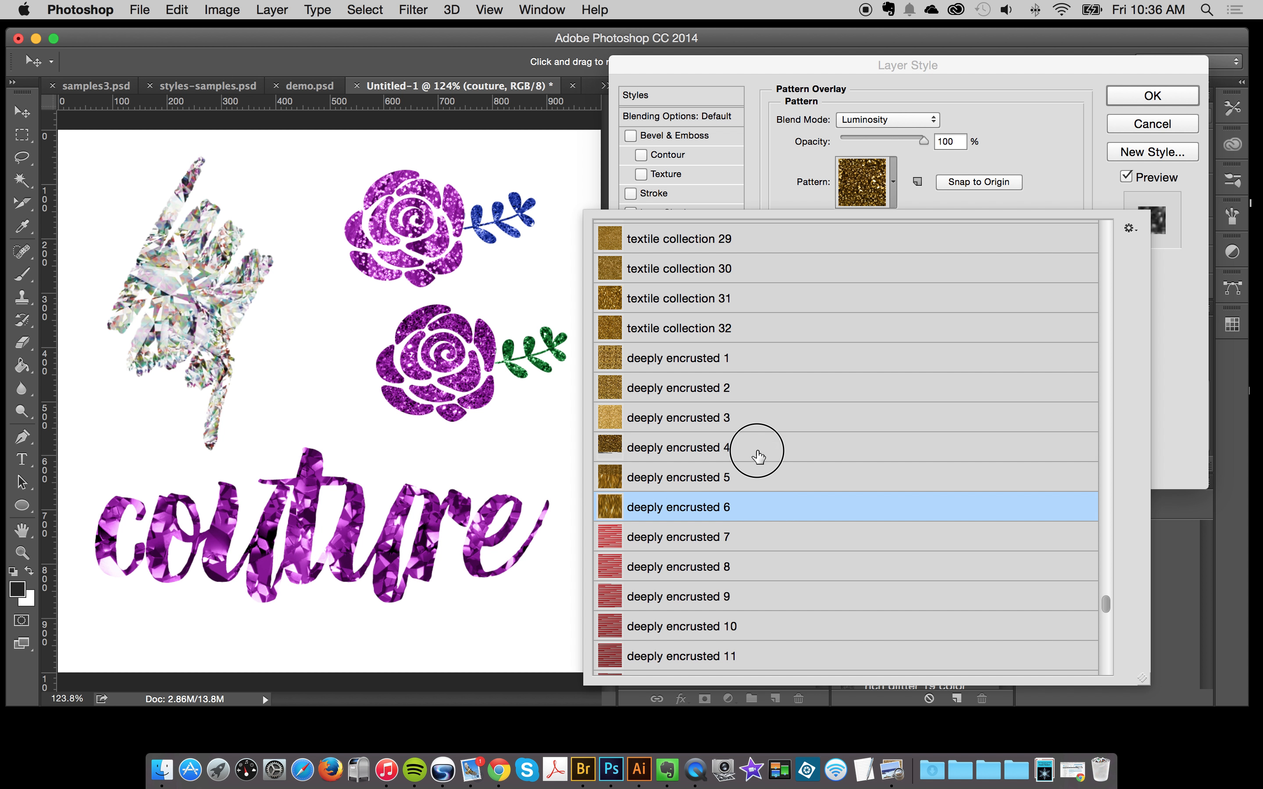
click(1110, 128)
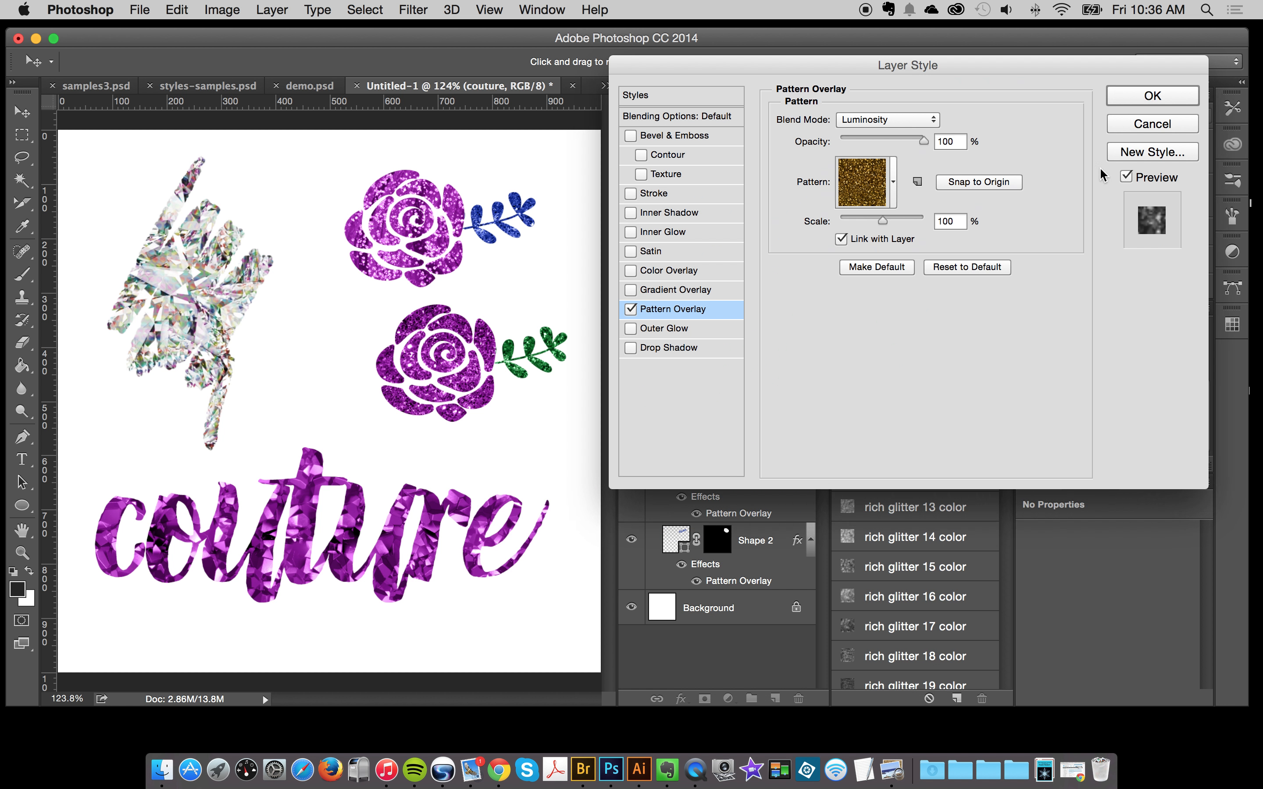
click(1153, 95)
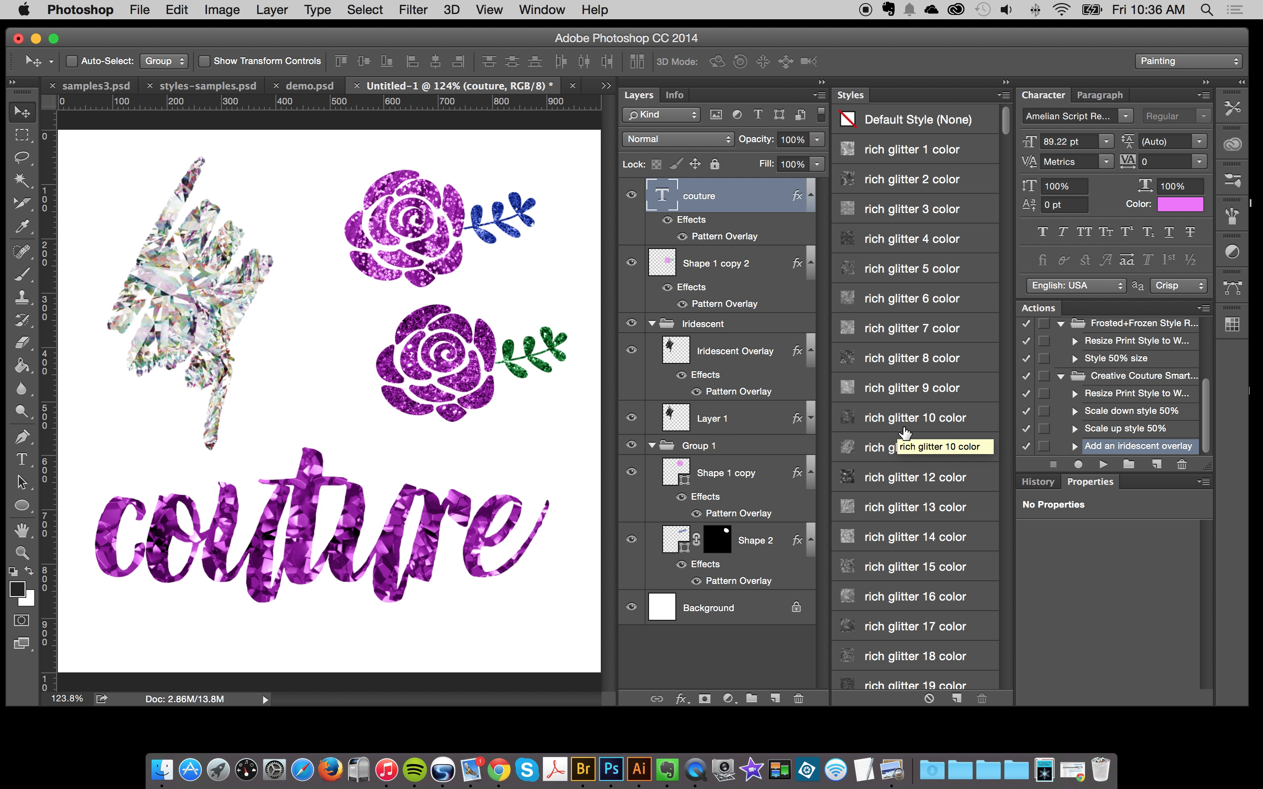
Run the Scale down style 50% action on the couture text layer.
scroll(906, 433, down, 4)
scroll(906, 432, up, 4)
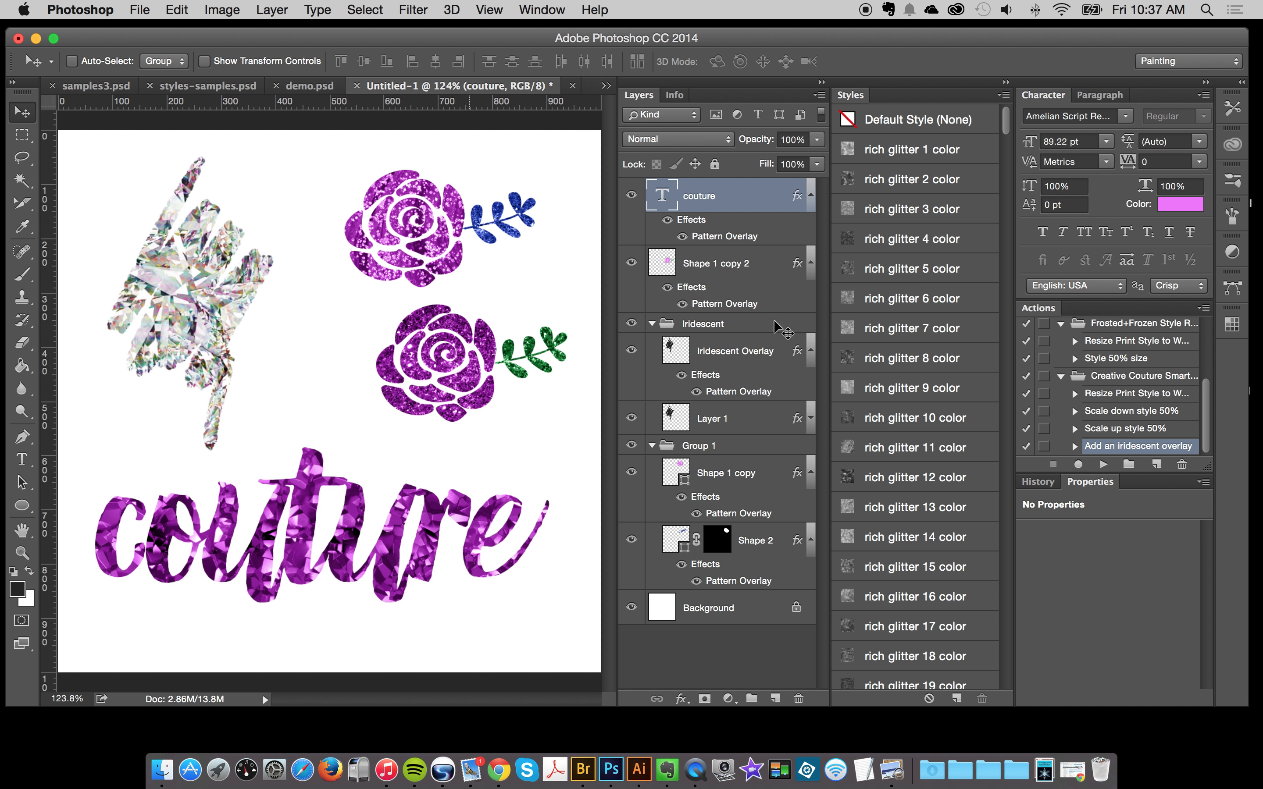
click(631, 195)
click(631, 195)
click(1127, 415)
click(1101, 464)
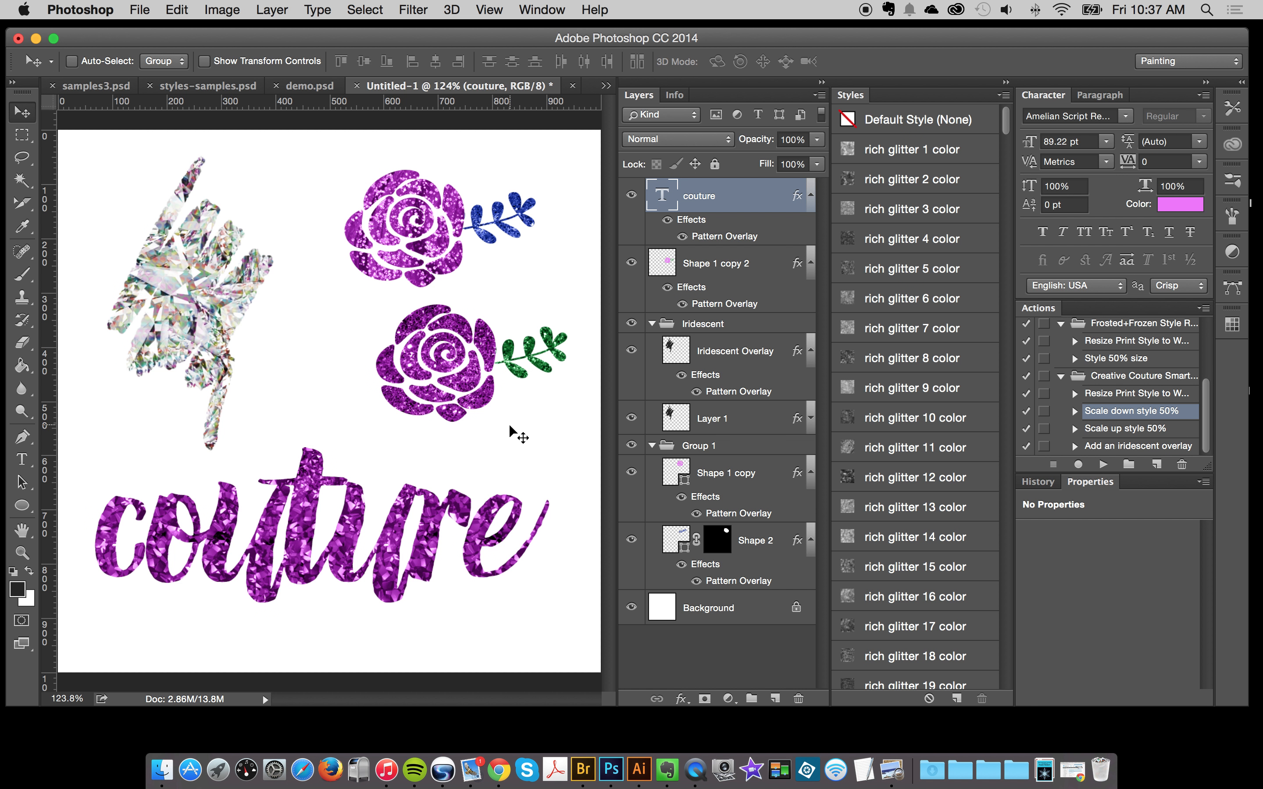
Compare the hand artwork with and without its Iridescent Overlay layer, leaving the layer visible.
scroll(903, 470, down, 20)
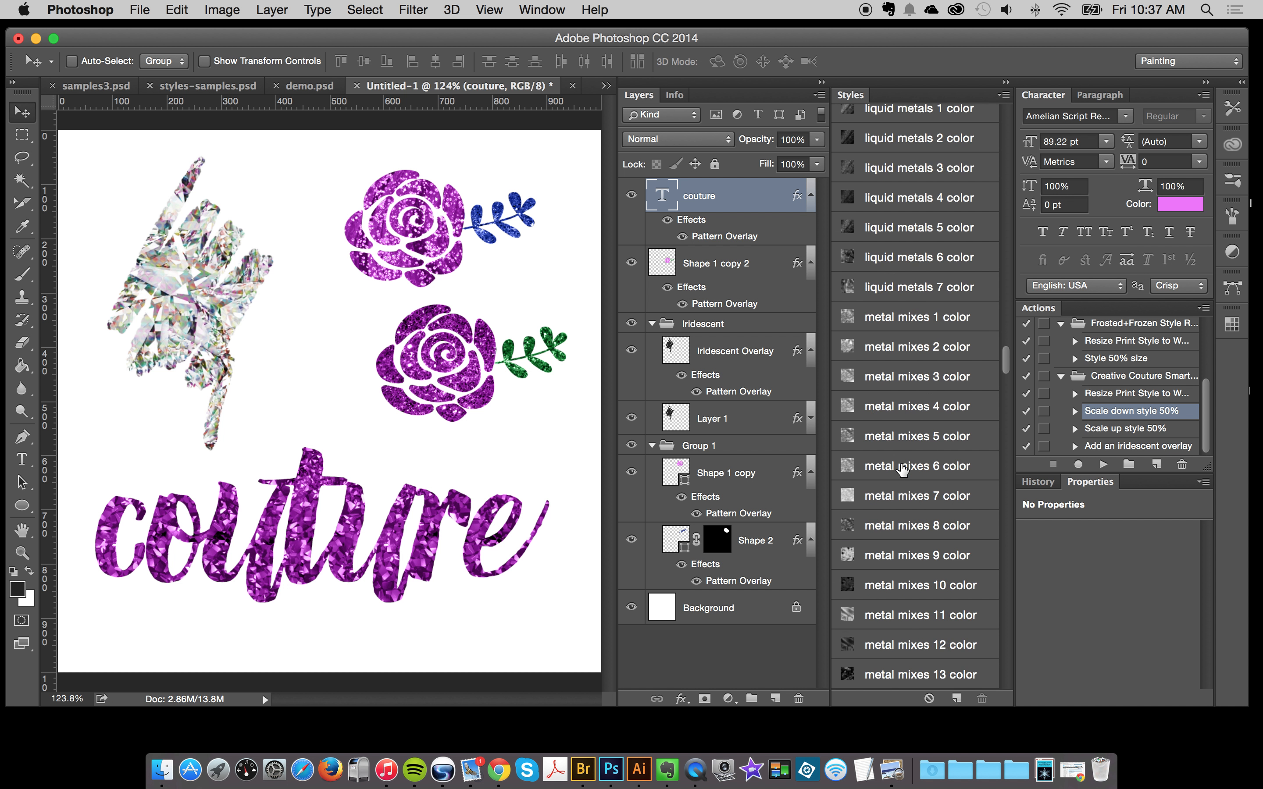
scroll(903, 470, up, 20)
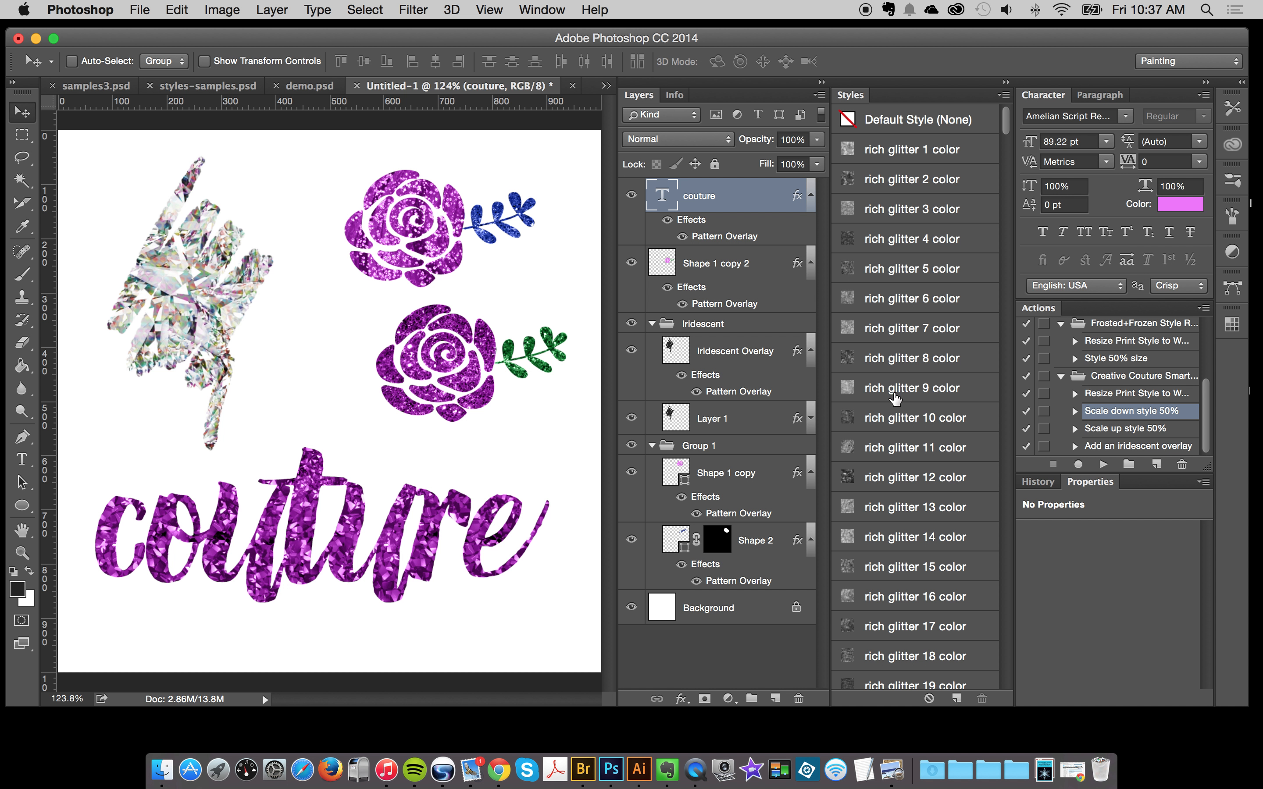
click(730, 355)
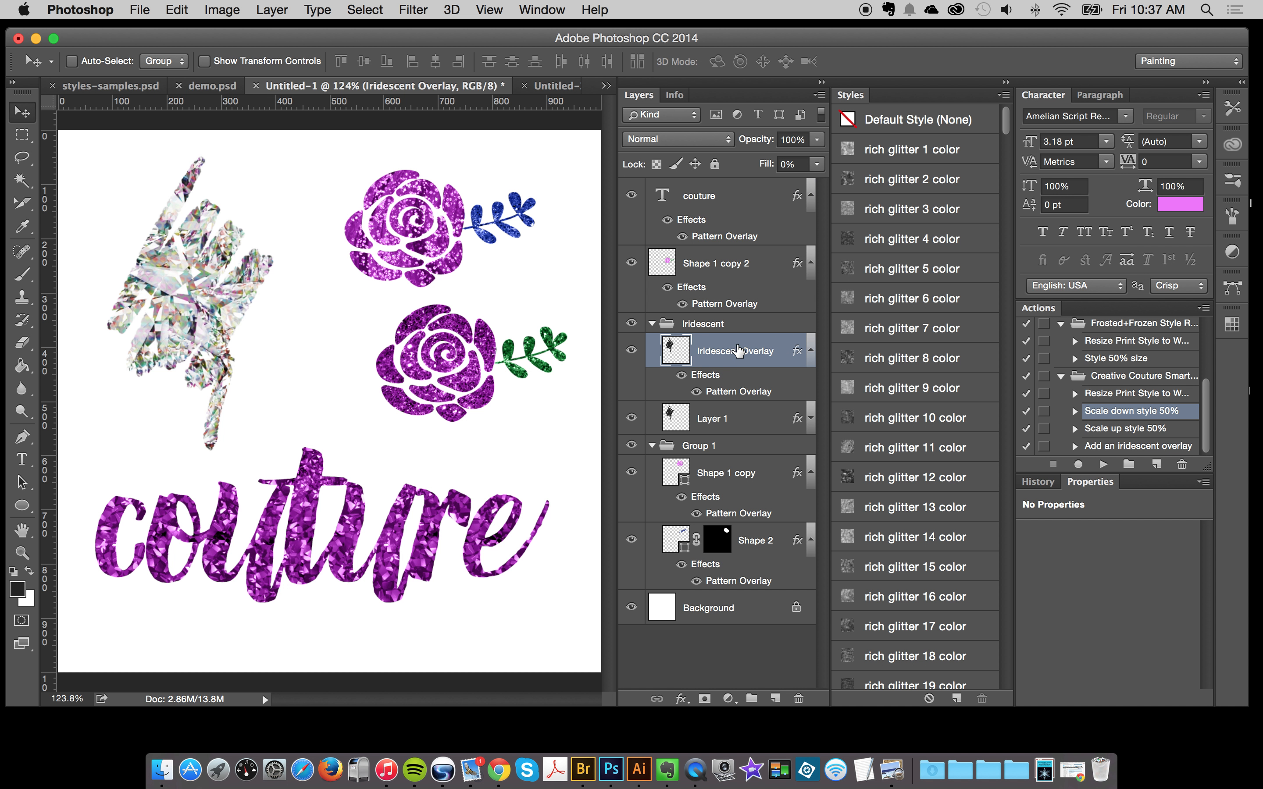
click(629, 346)
click(629, 347)
click(705, 268)
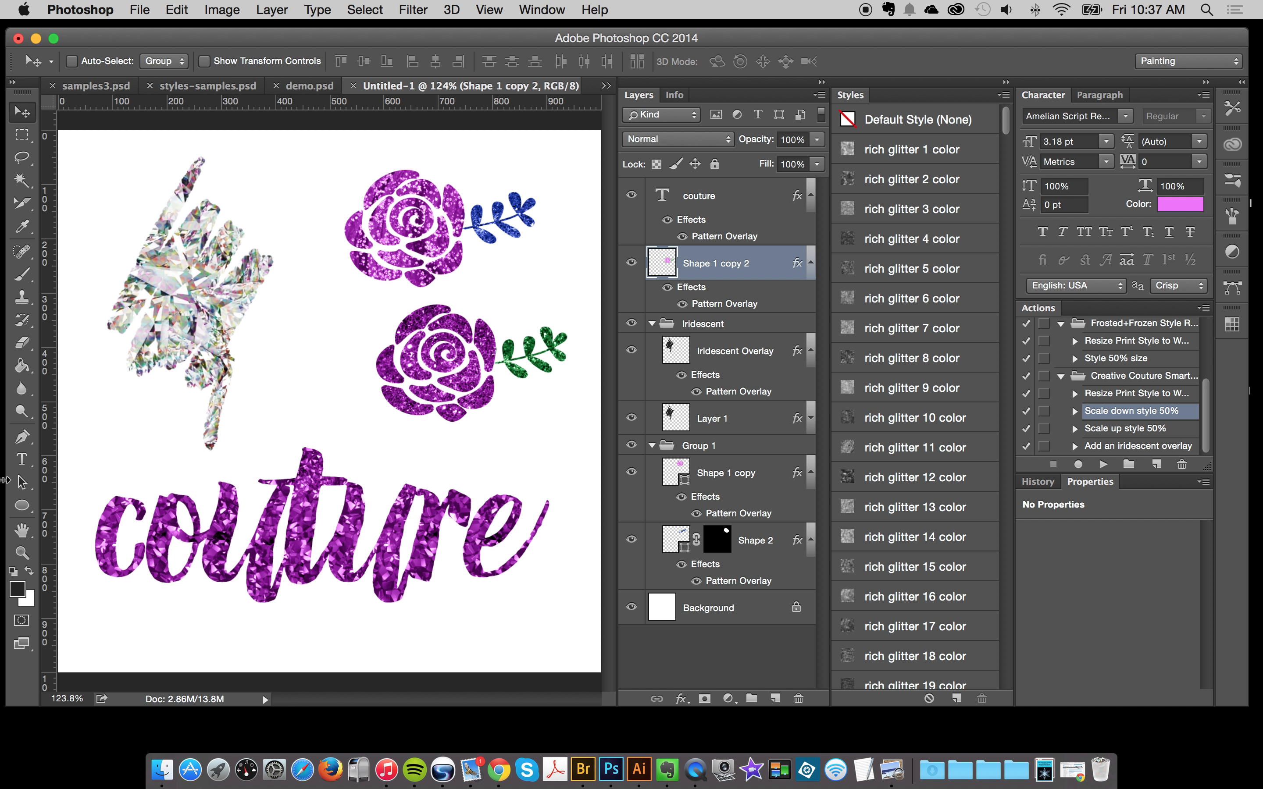
Replace the word couture in the styled text layer with a lowercase first name and commit the edit.
click(22, 459)
double_click(252, 530)
text(je)
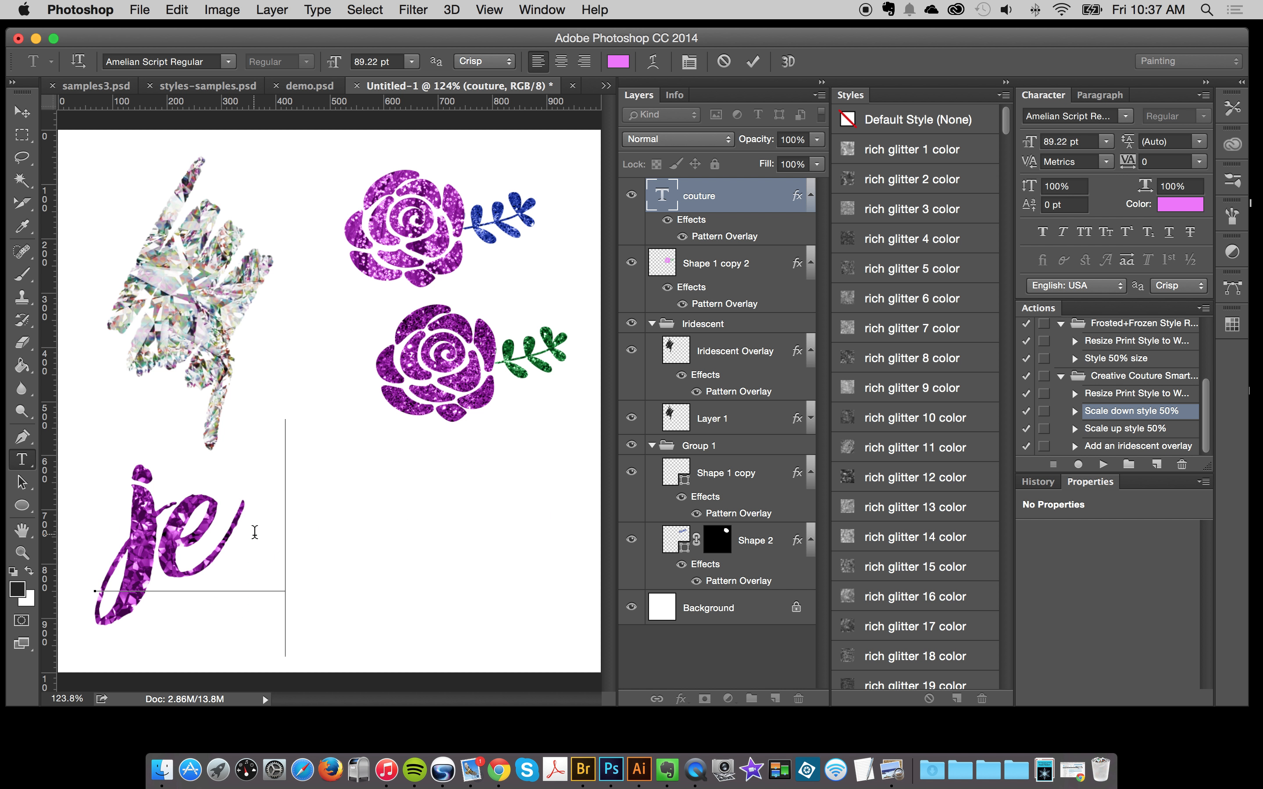
text(ssica)
click(22, 112)
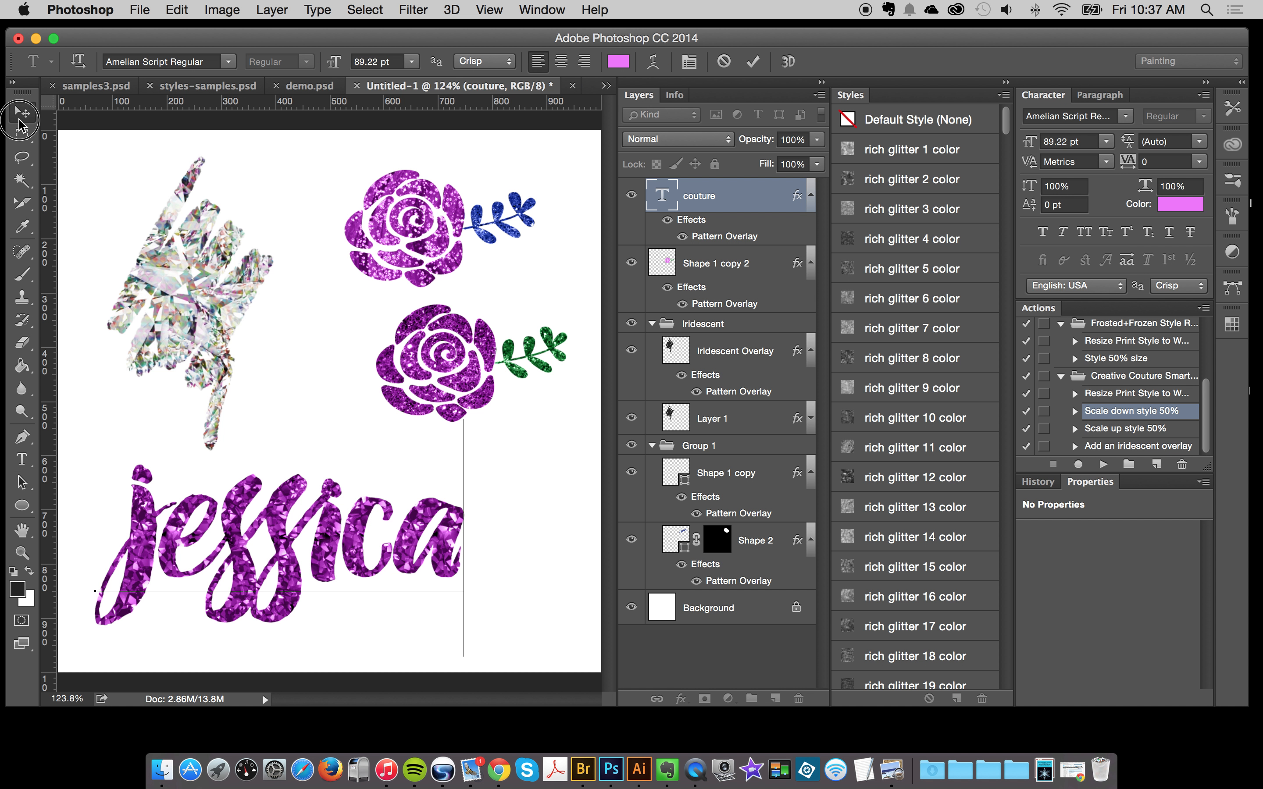
Try pink, green and blue hues for the name text, settle on a light turquoise text color, and return to the Move tool.
click(1180, 206)
click(991, 262)
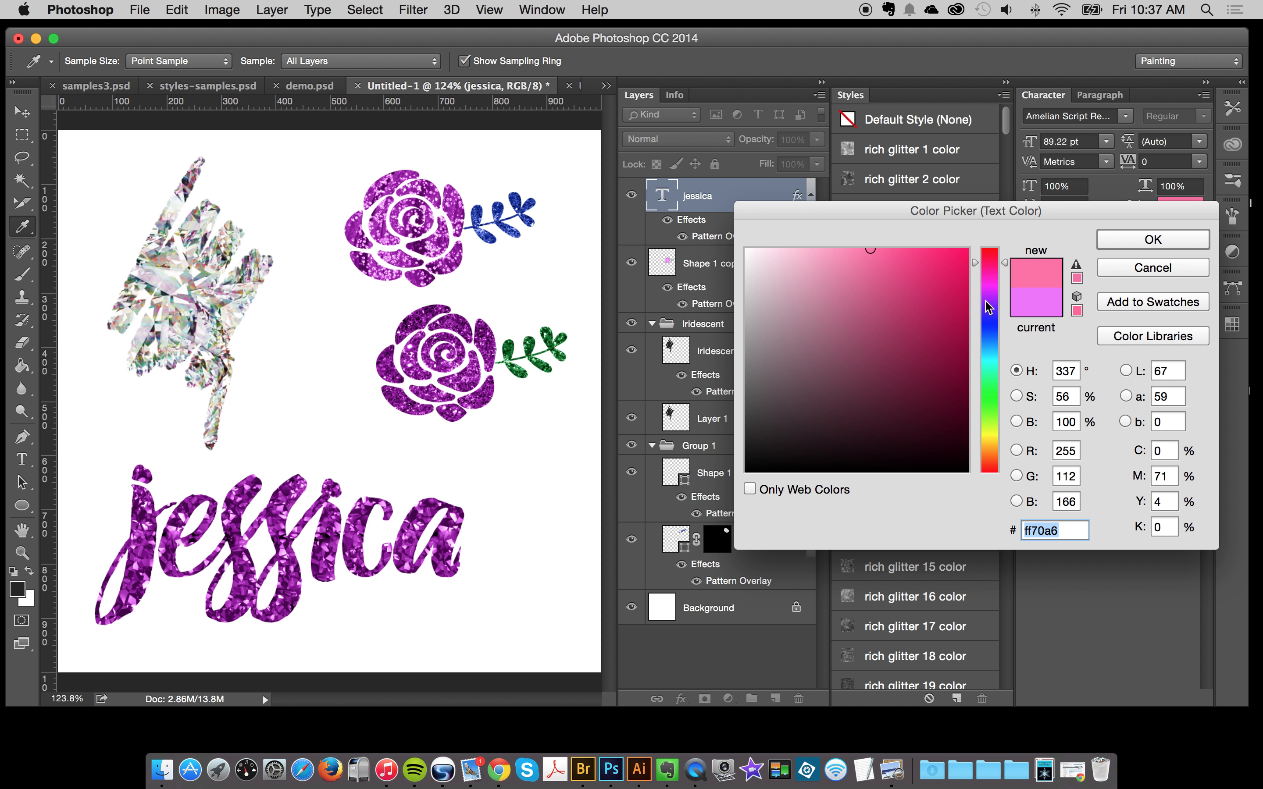
click(983, 356)
click(981, 400)
click(981, 320)
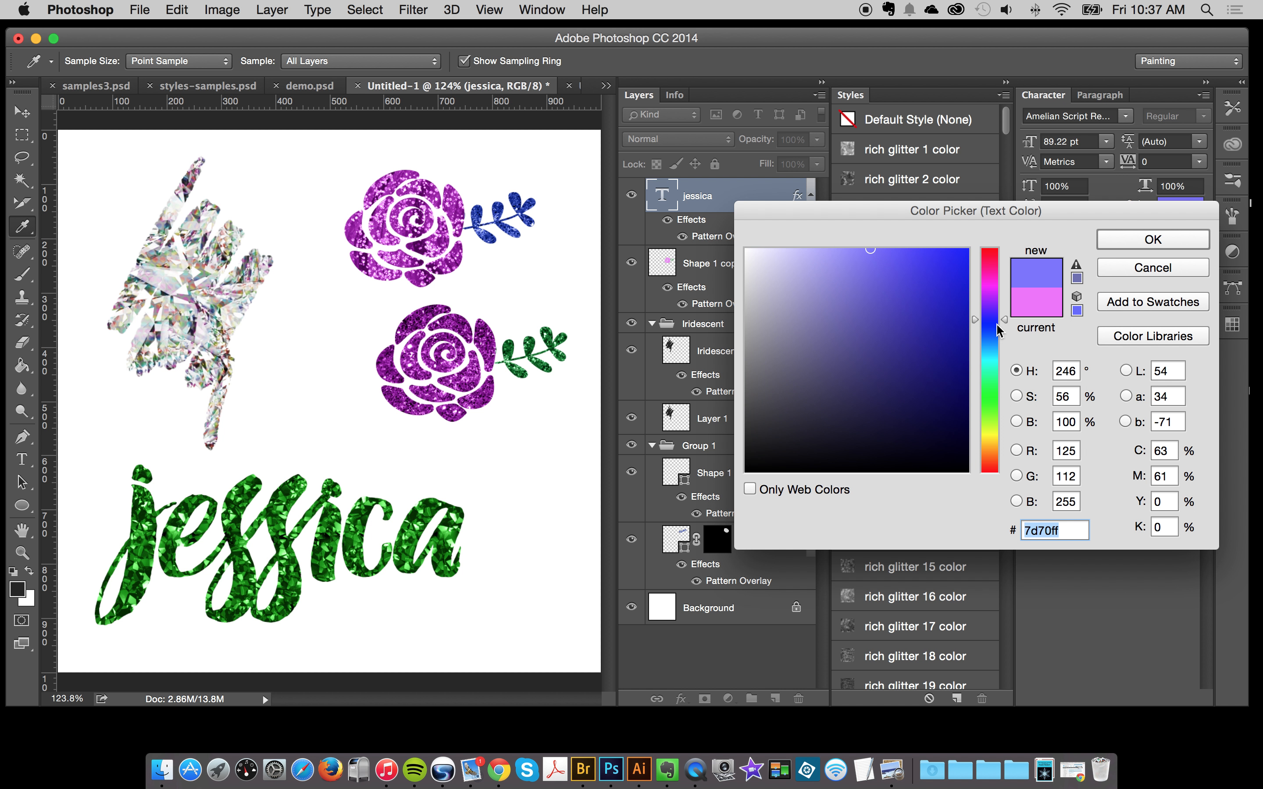
click(990, 347)
click(989, 368)
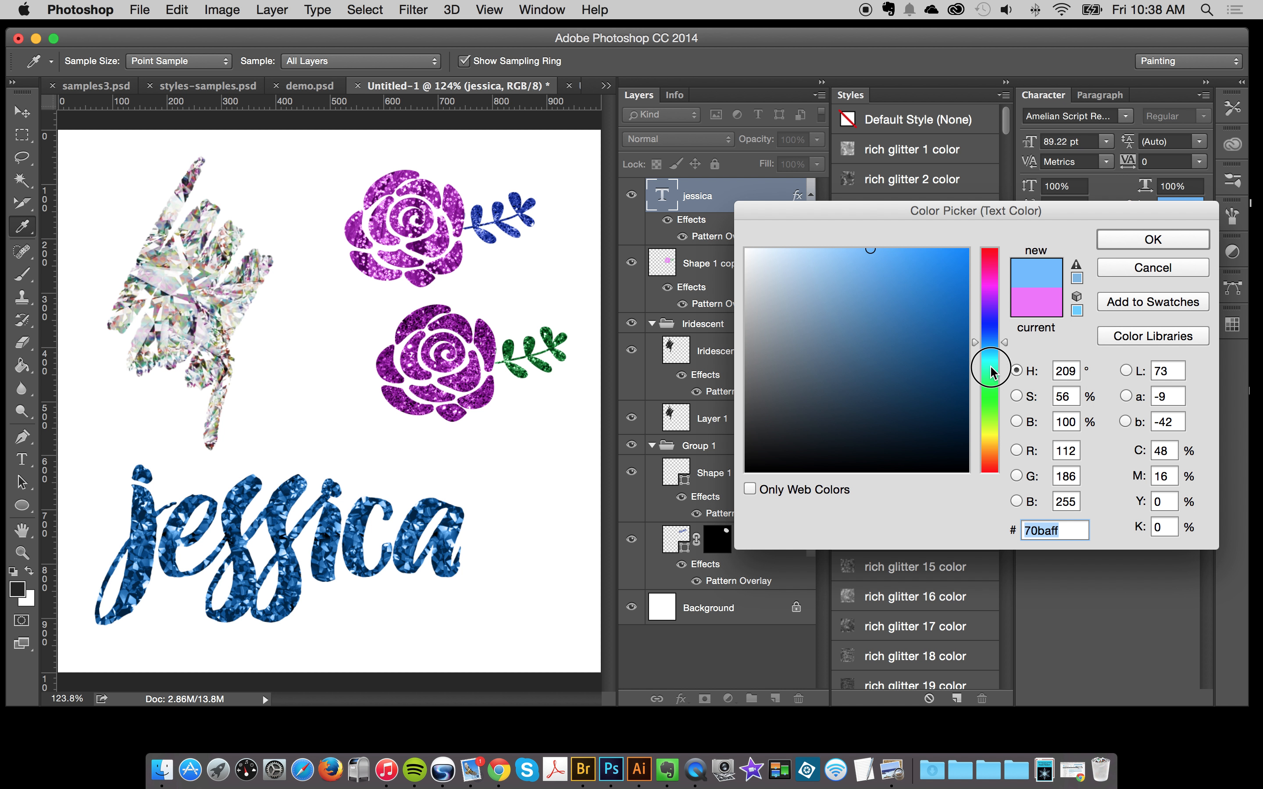
click(1153, 239)
key(v)
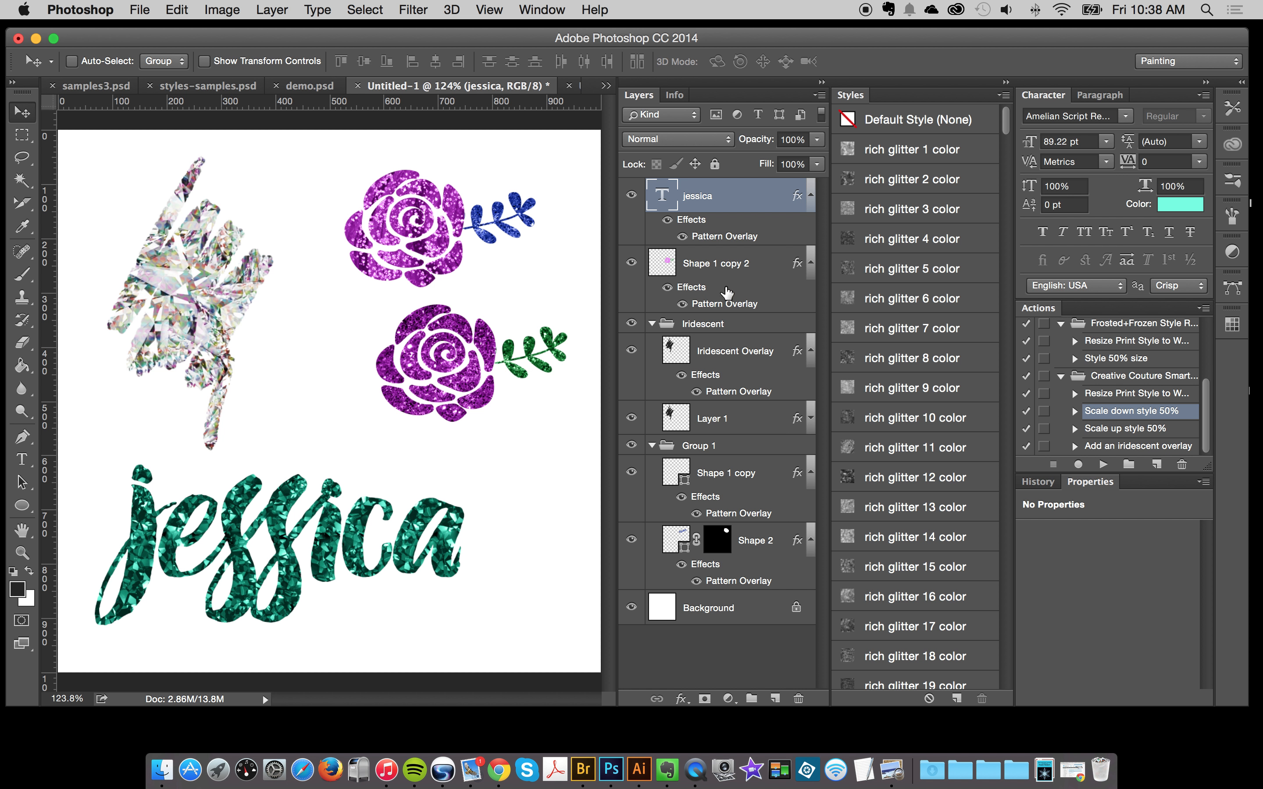
Recolor the upper rose in the Shape 1 copy layer to cyan #70fdff.
click(688, 282)
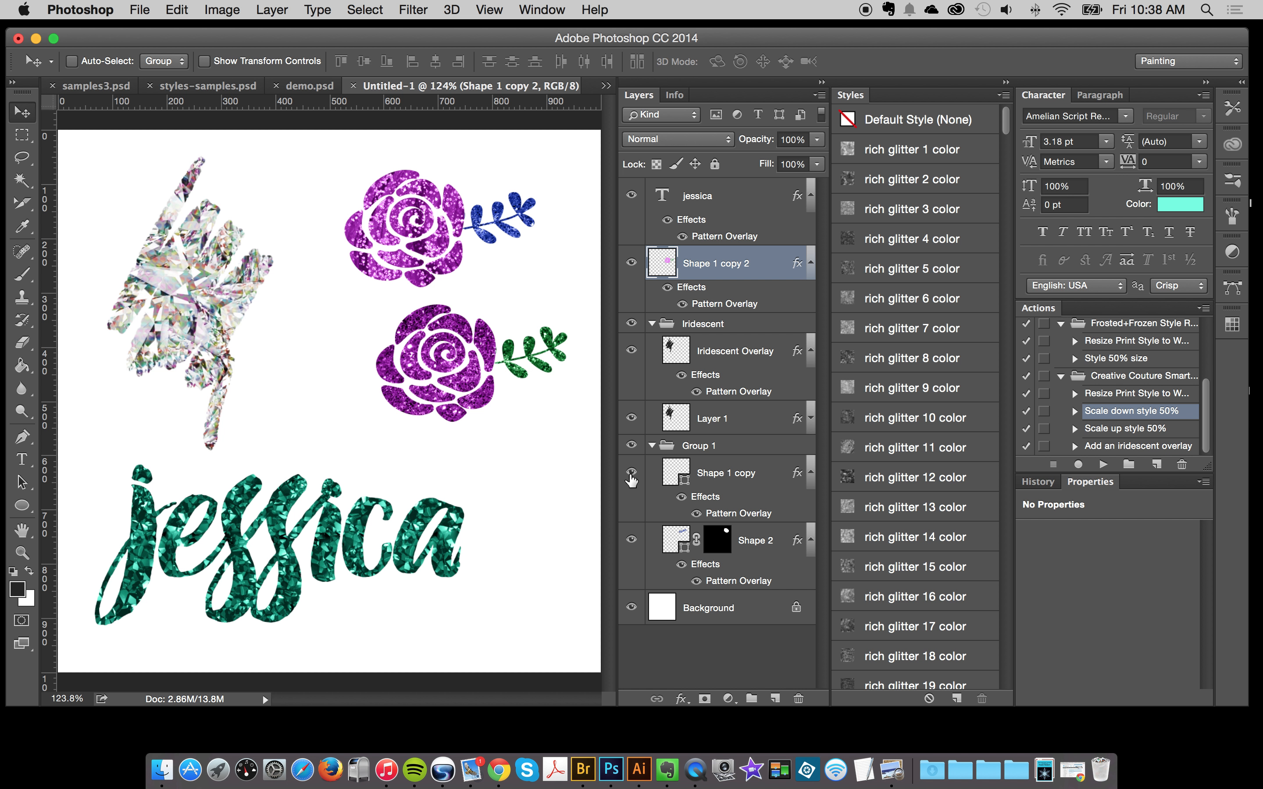
click(632, 472)
double_click(675, 472)
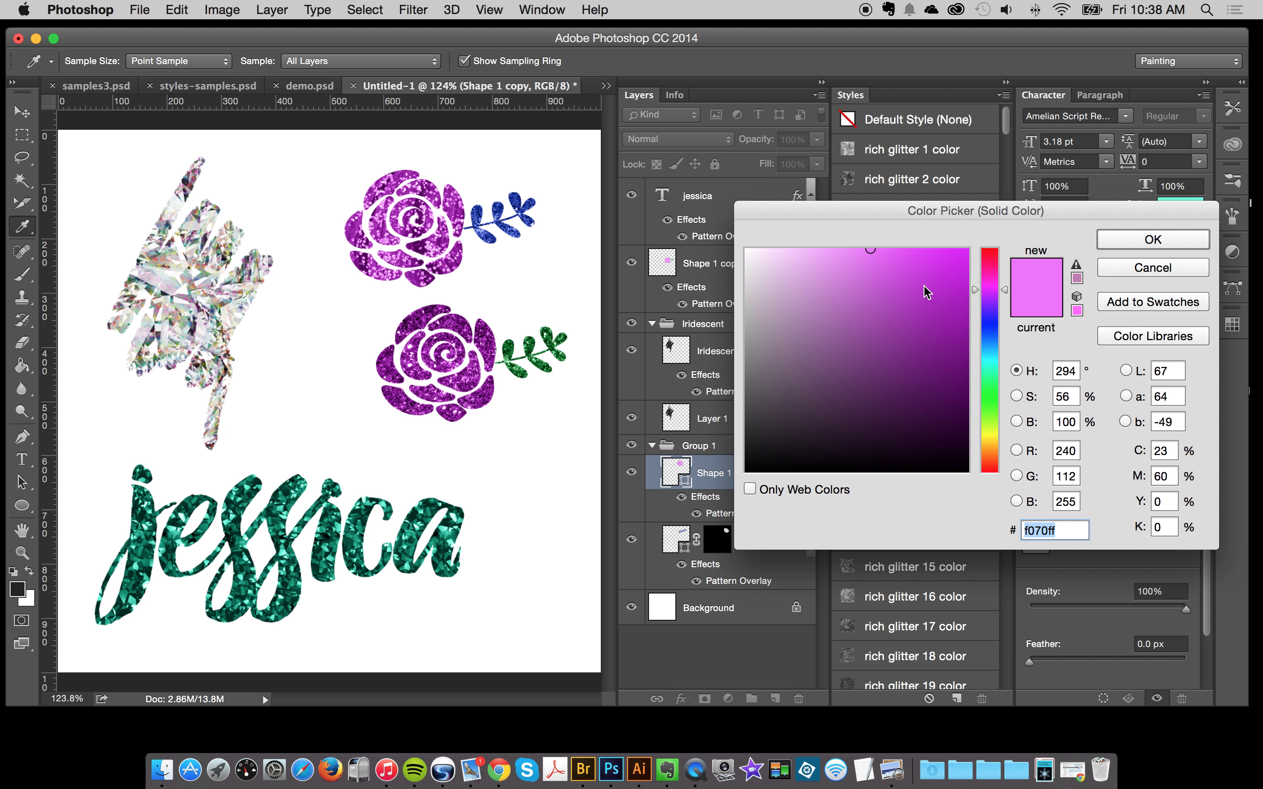
click(984, 269)
click(985, 360)
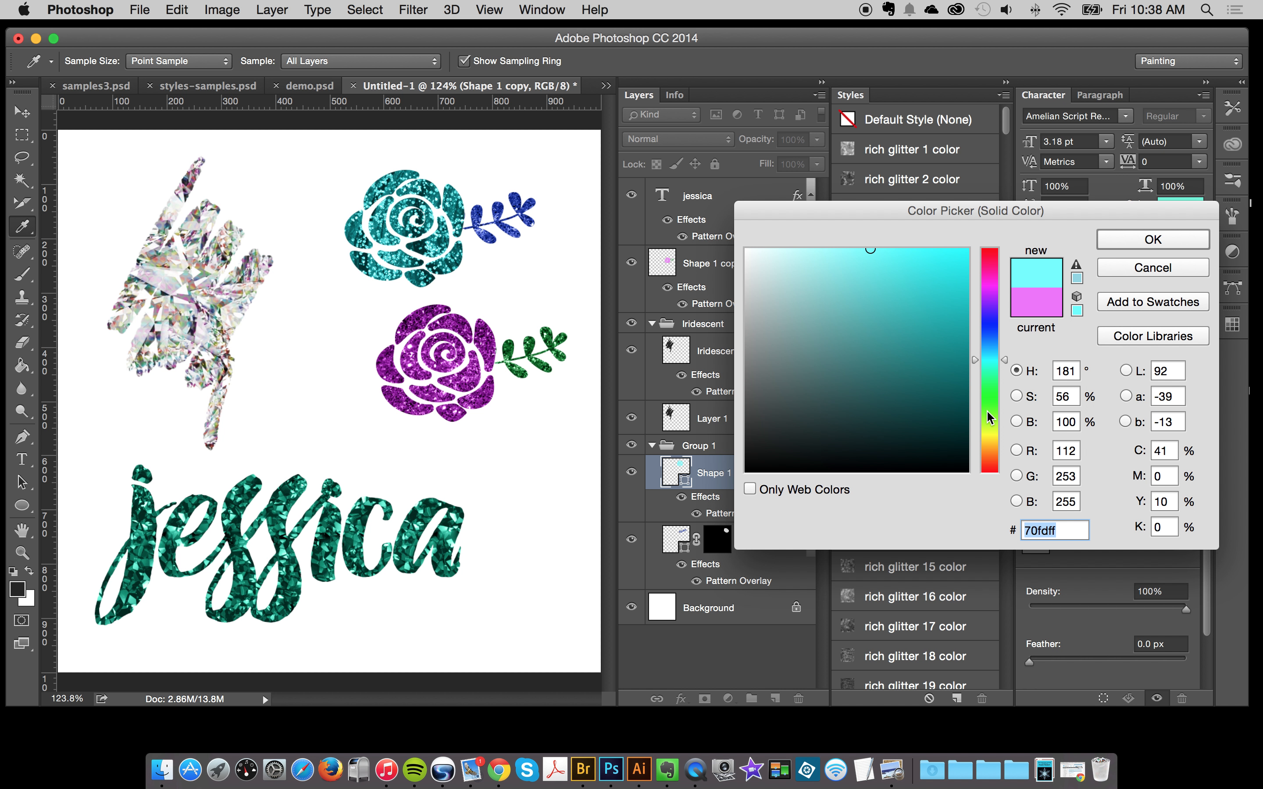
click(1107, 247)
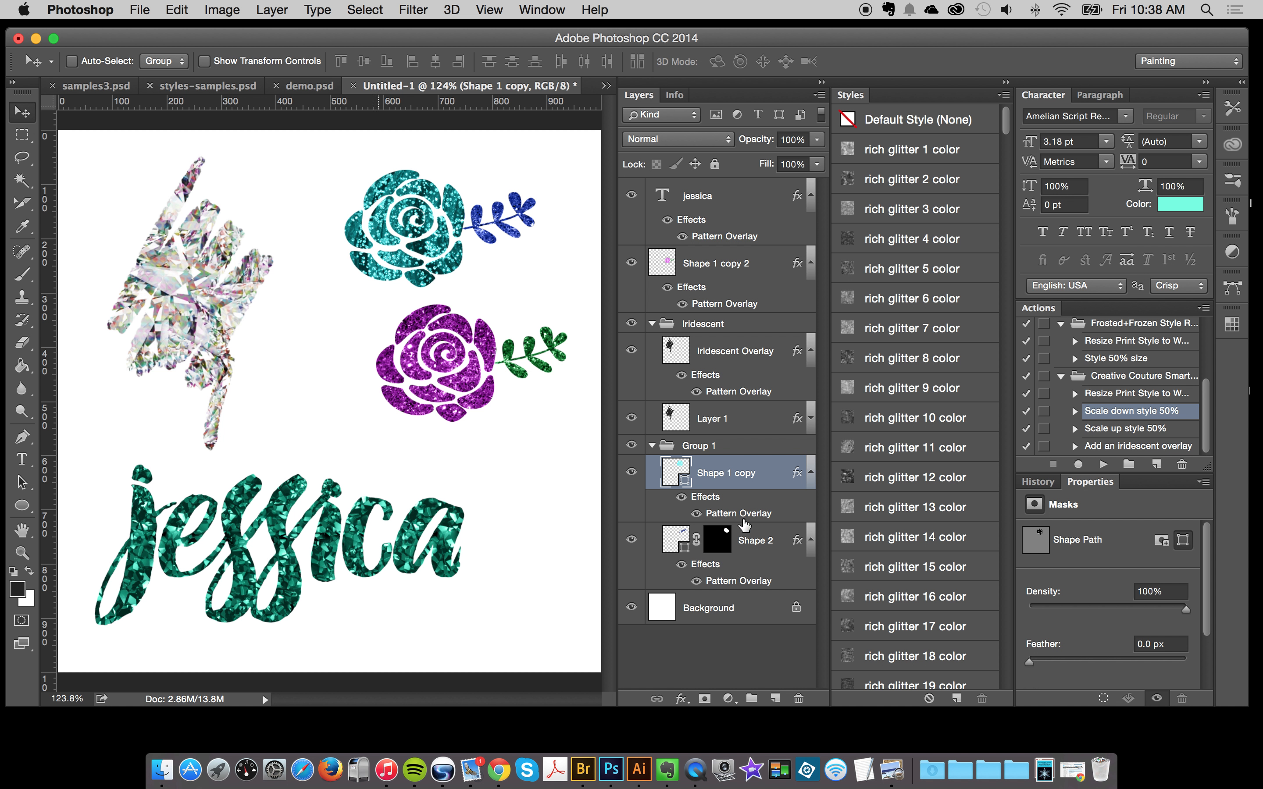
Move Layer 1 out of the Iridescent group and clear its layer style.
drag(712, 420, 713, 313)
right_click(714, 329)
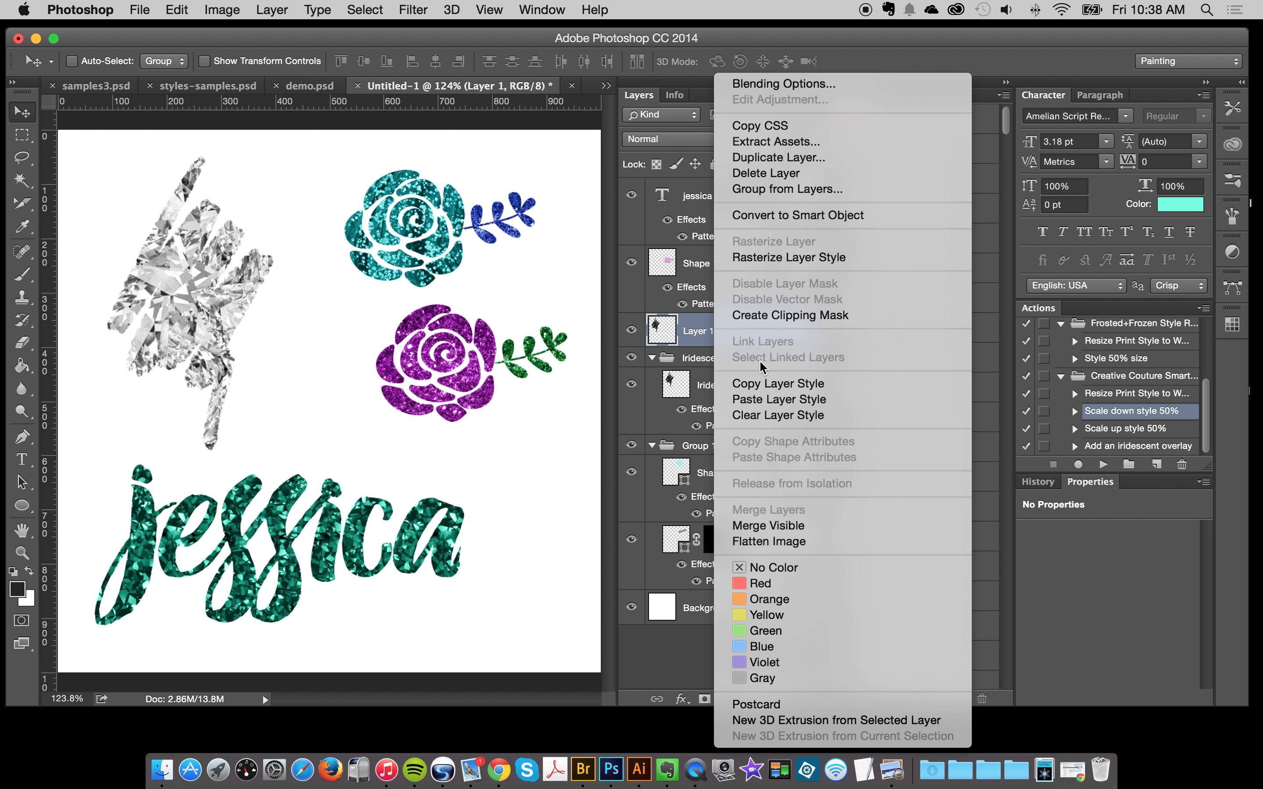
click(774, 416)
Delete the Iridescent group, select Layer 1 and compare the artwork with that layer hidden and shown.
click(713, 362)
key(Delete)
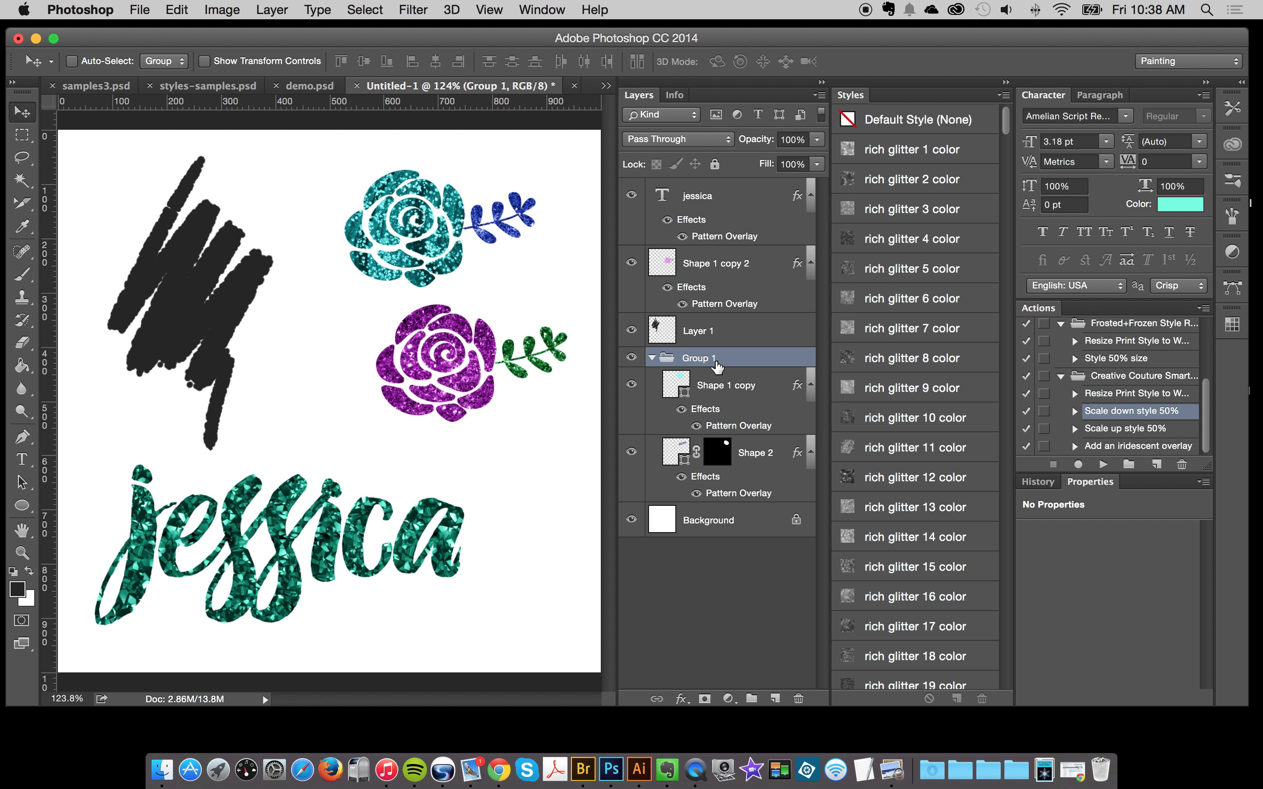
click(645, 340)
click(632, 329)
click(632, 330)
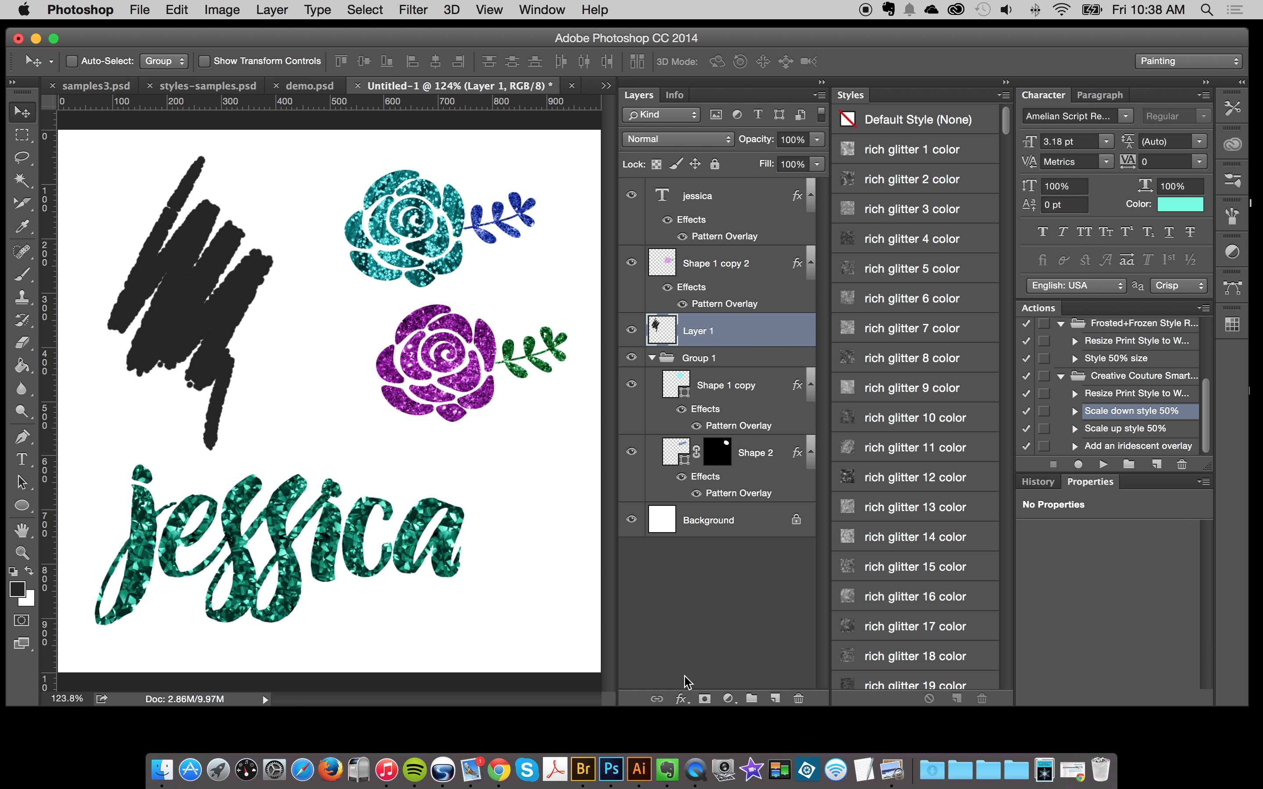
Add a red Color Overlay to Layer 1 and rasterize its layer style.
click(681, 699)
click(736, 642)
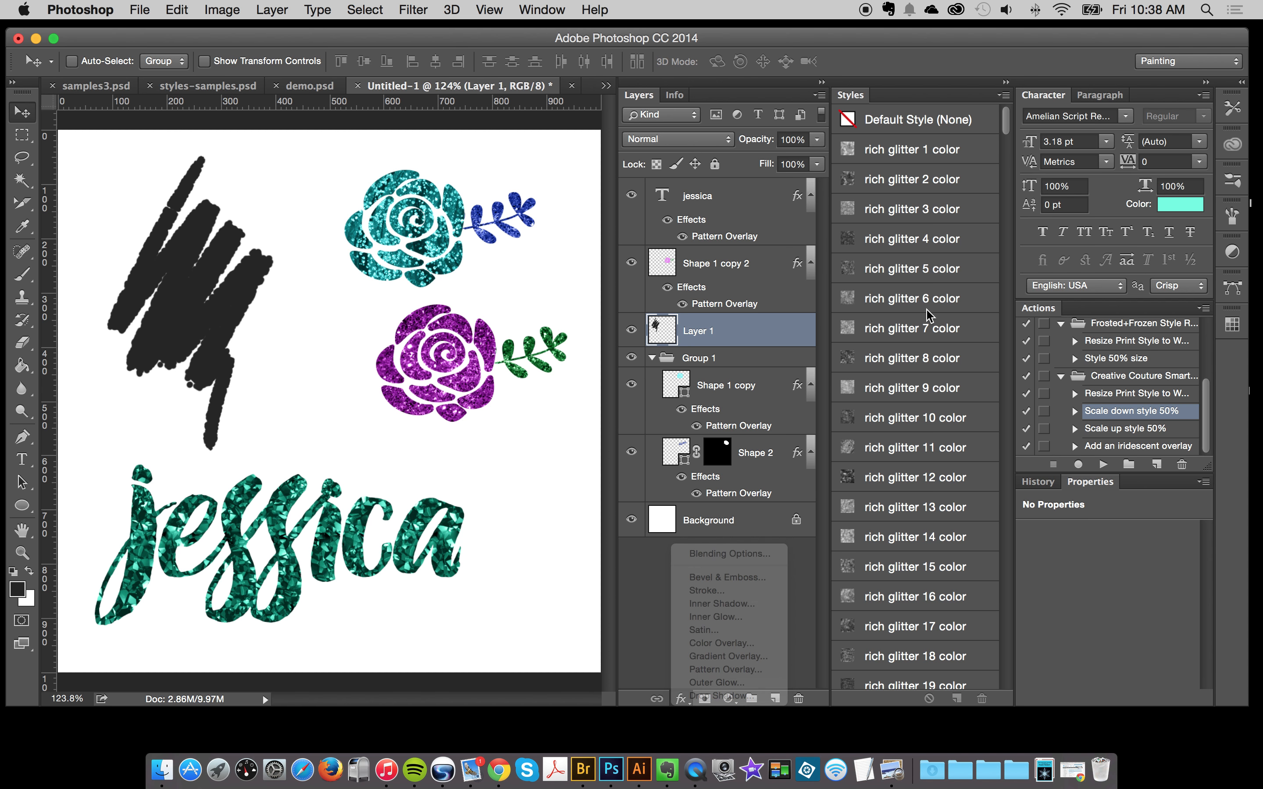
click(1169, 95)
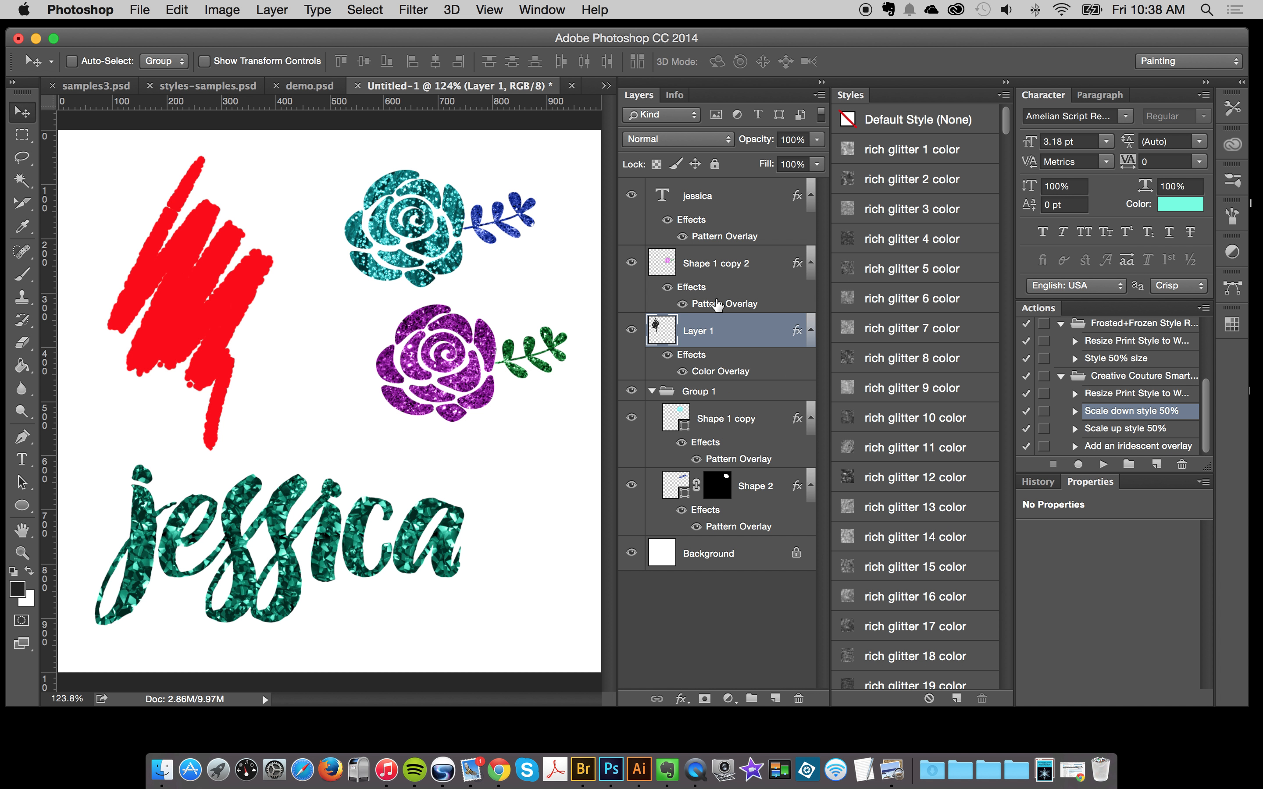
right_click(740, 331)
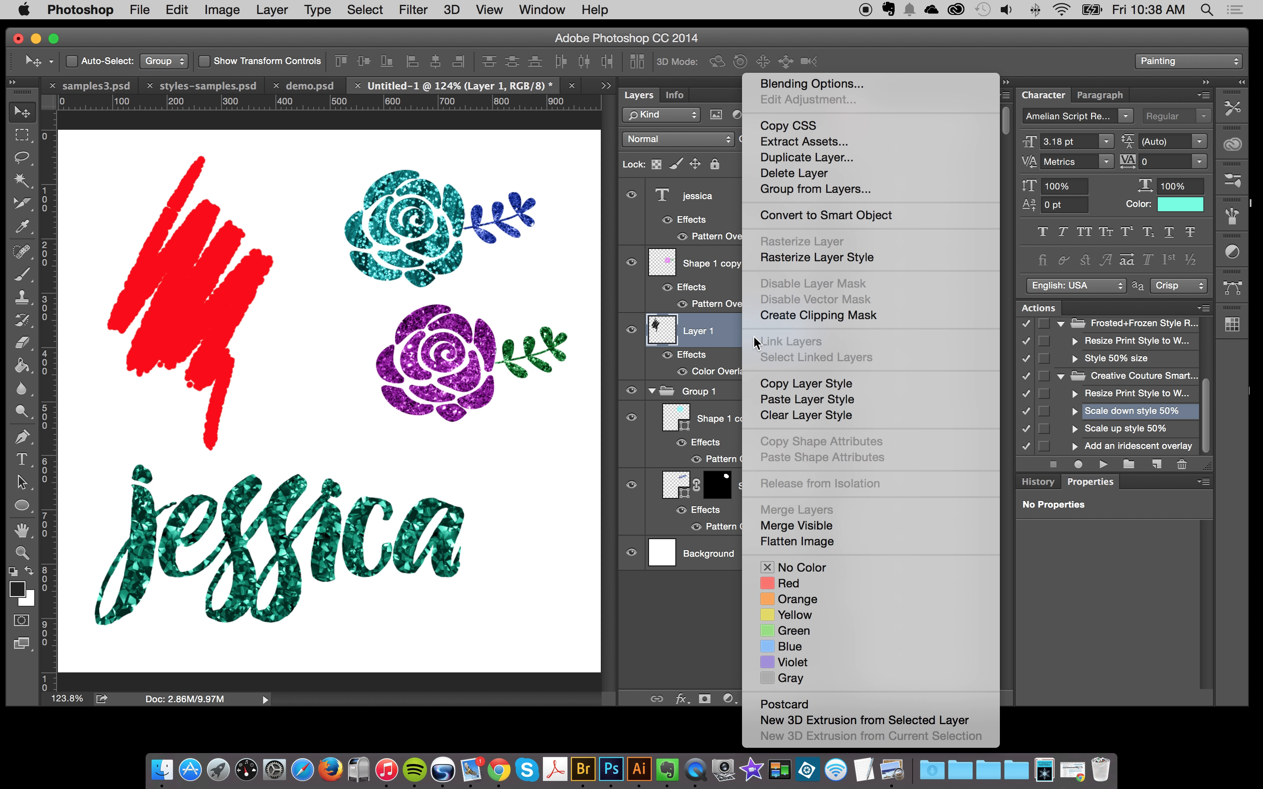
click(807, 257)
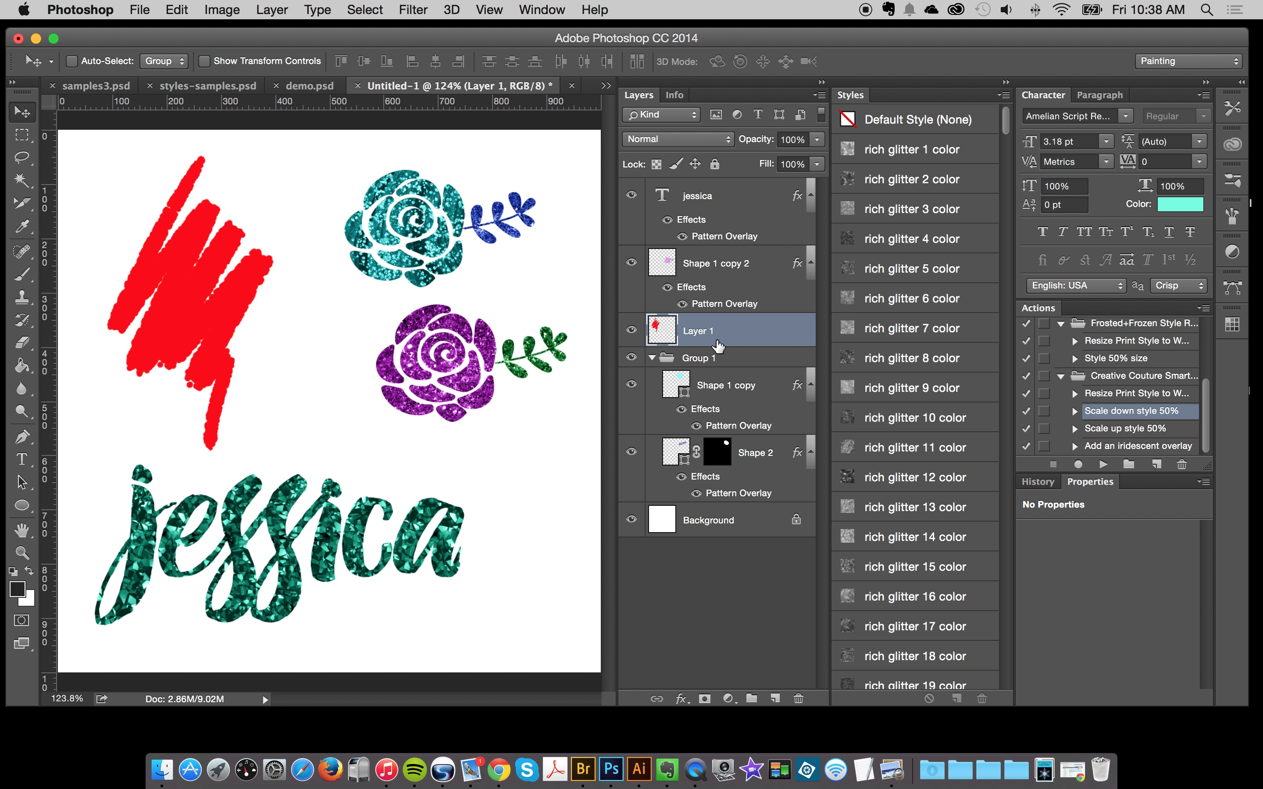
Try the rich glitter 6 color and rich glitter 4 color styles on the red brushwork in Layer 1.
click(628, 333)
click(628, 333)
click(929, 299)
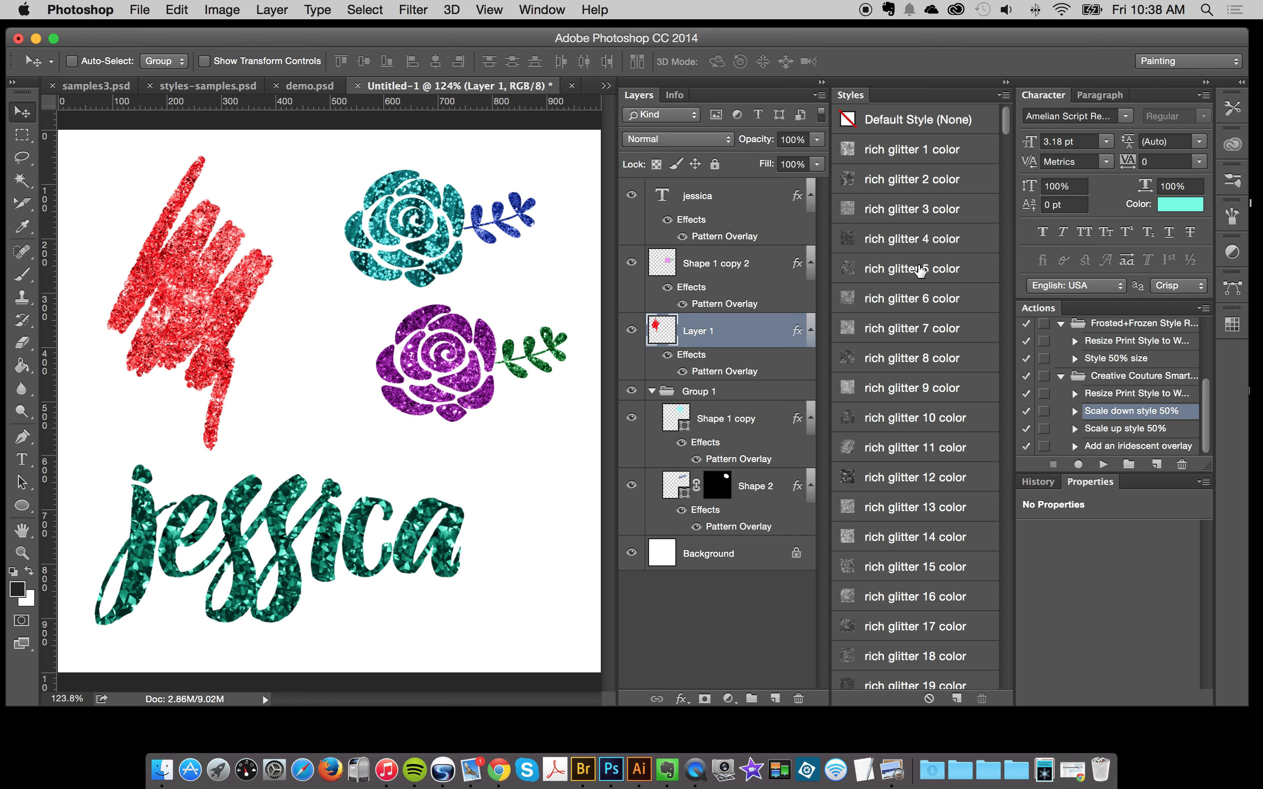
click(912, 240)
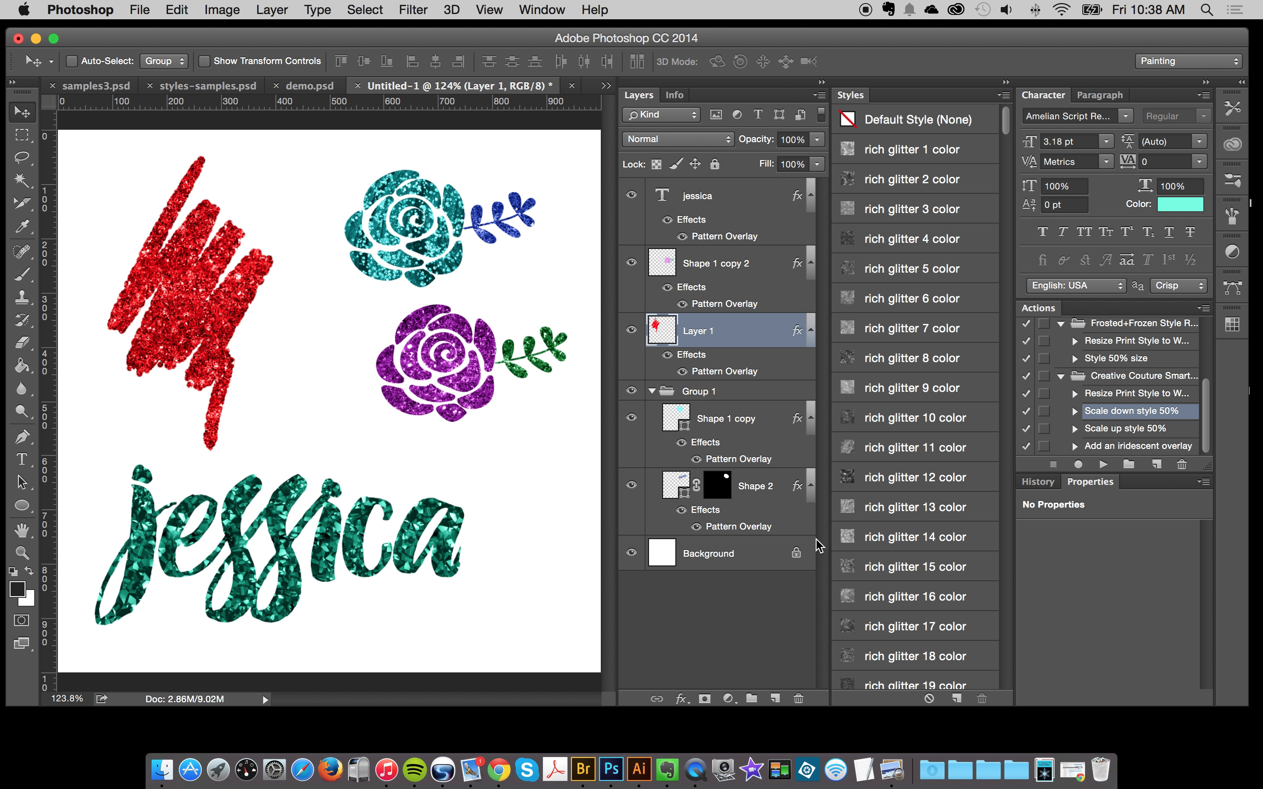
Apply the Raster Starter style to Layer 1, try several gold patterns in its Pattern Overlay and settle on deeply encrusted 3.
scroll(947, 510, down, 20)
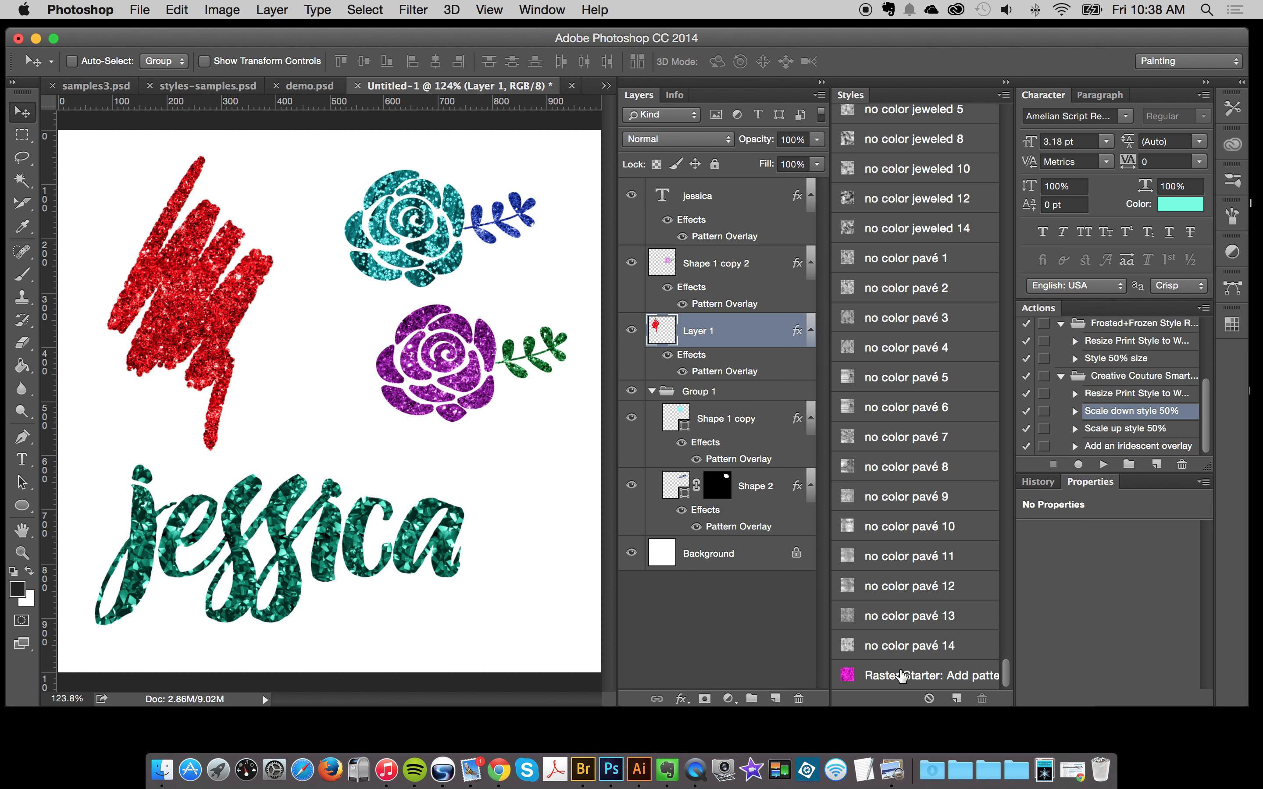
click(933, 676)
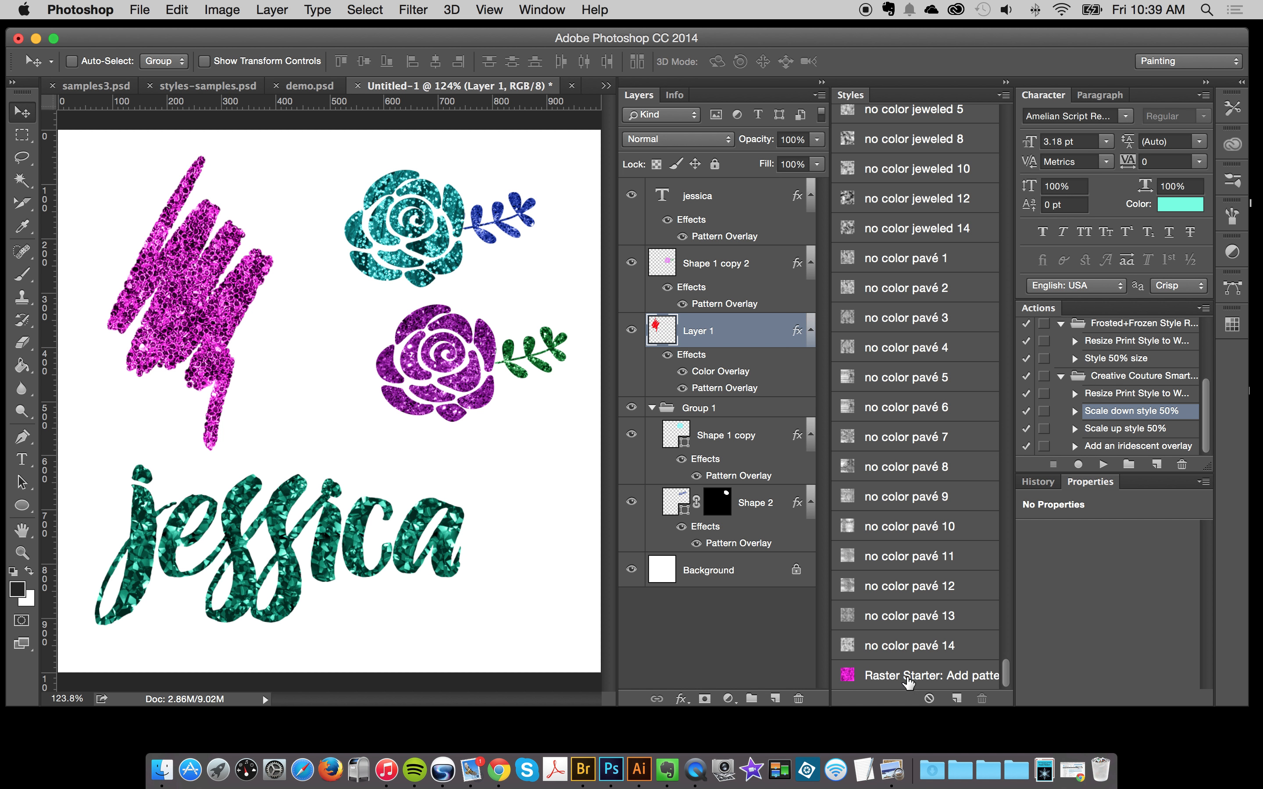
double_click(720, 372)
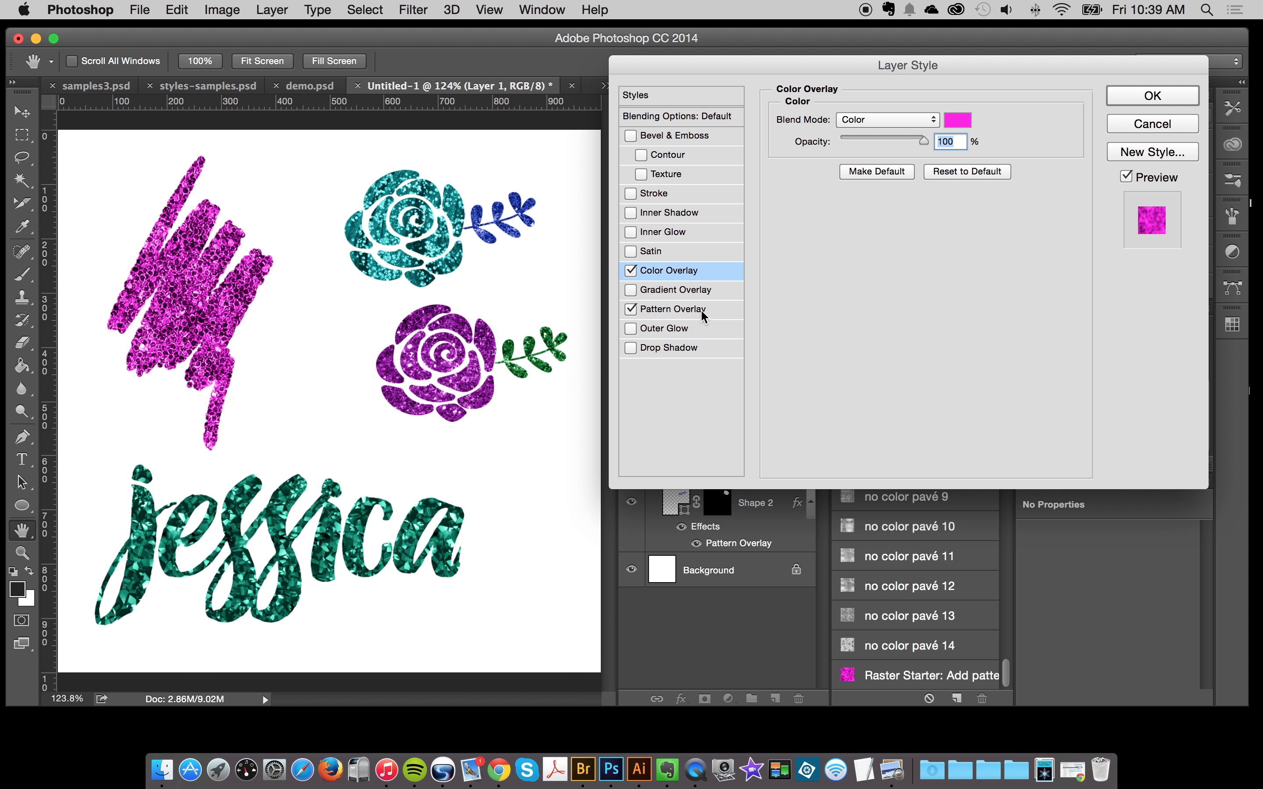
click(675, 310)
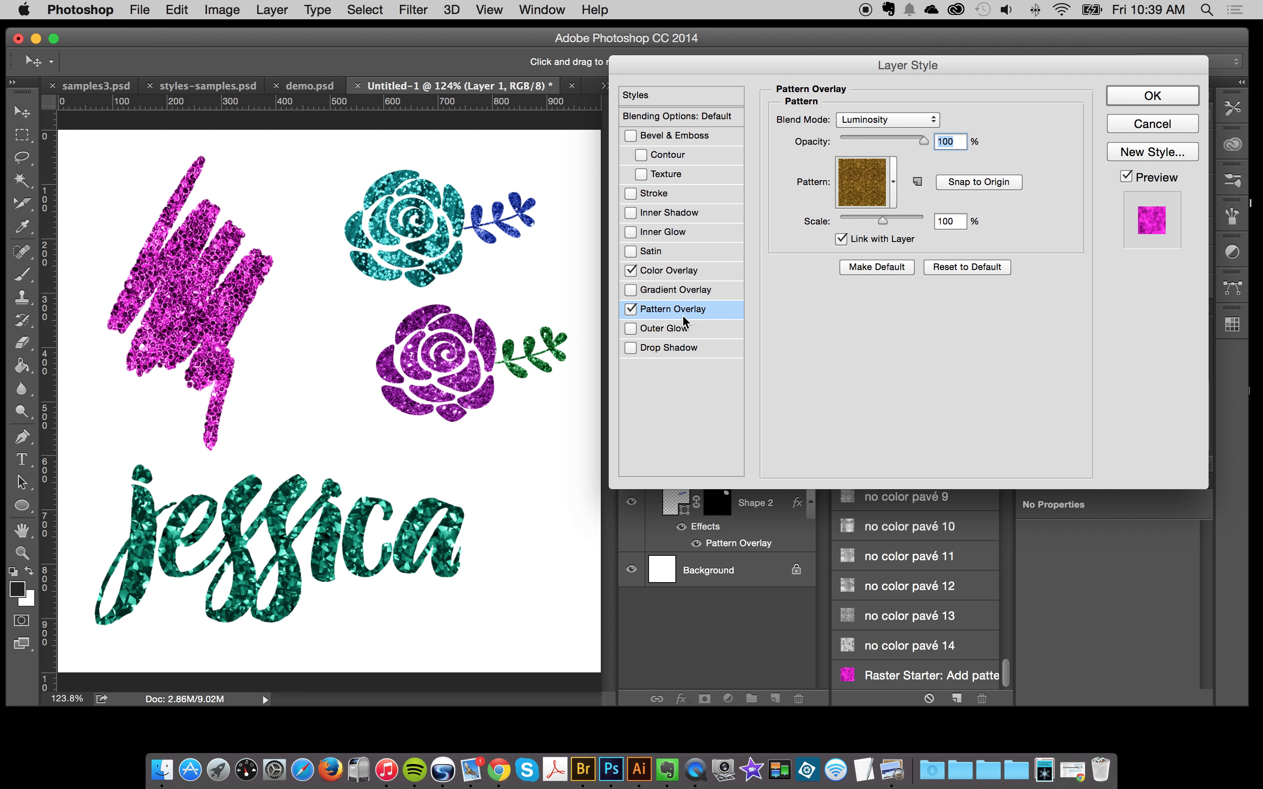
click(881, 183)
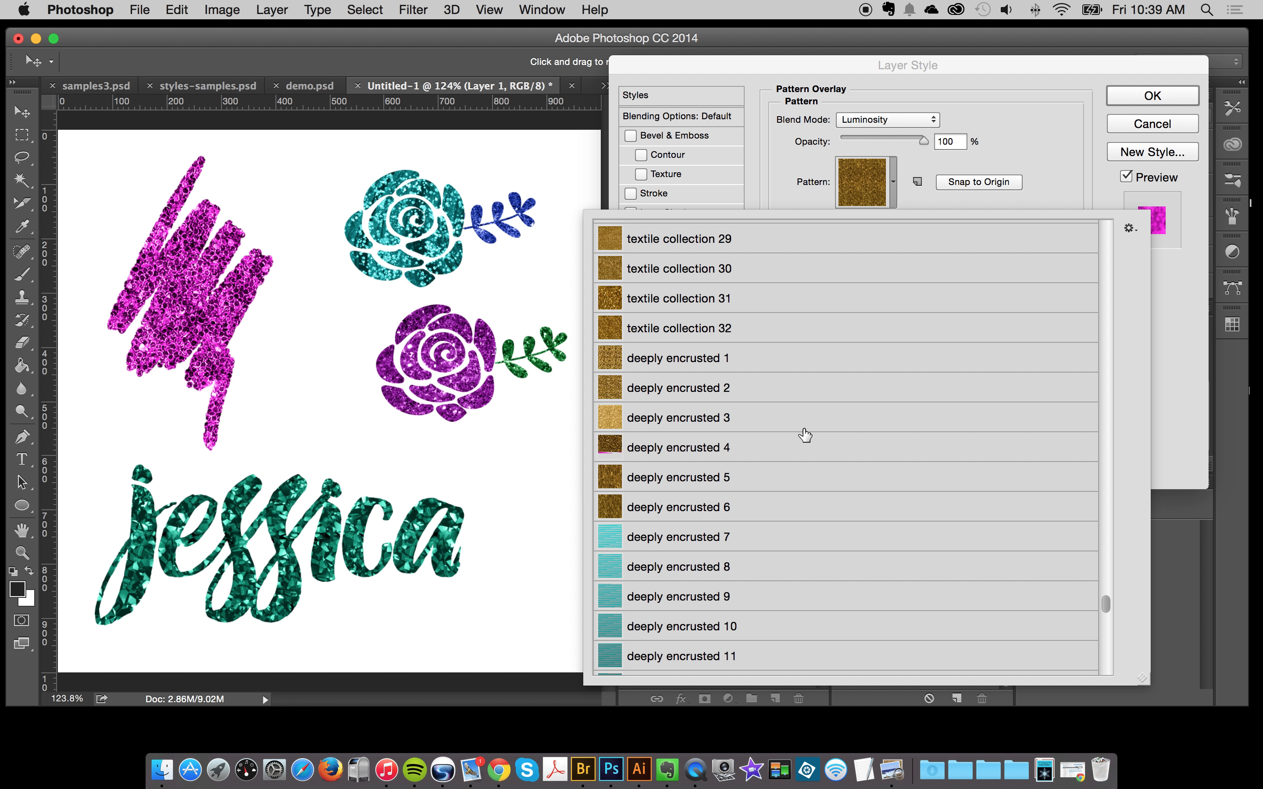
click(762, 357)
click(725, 443)
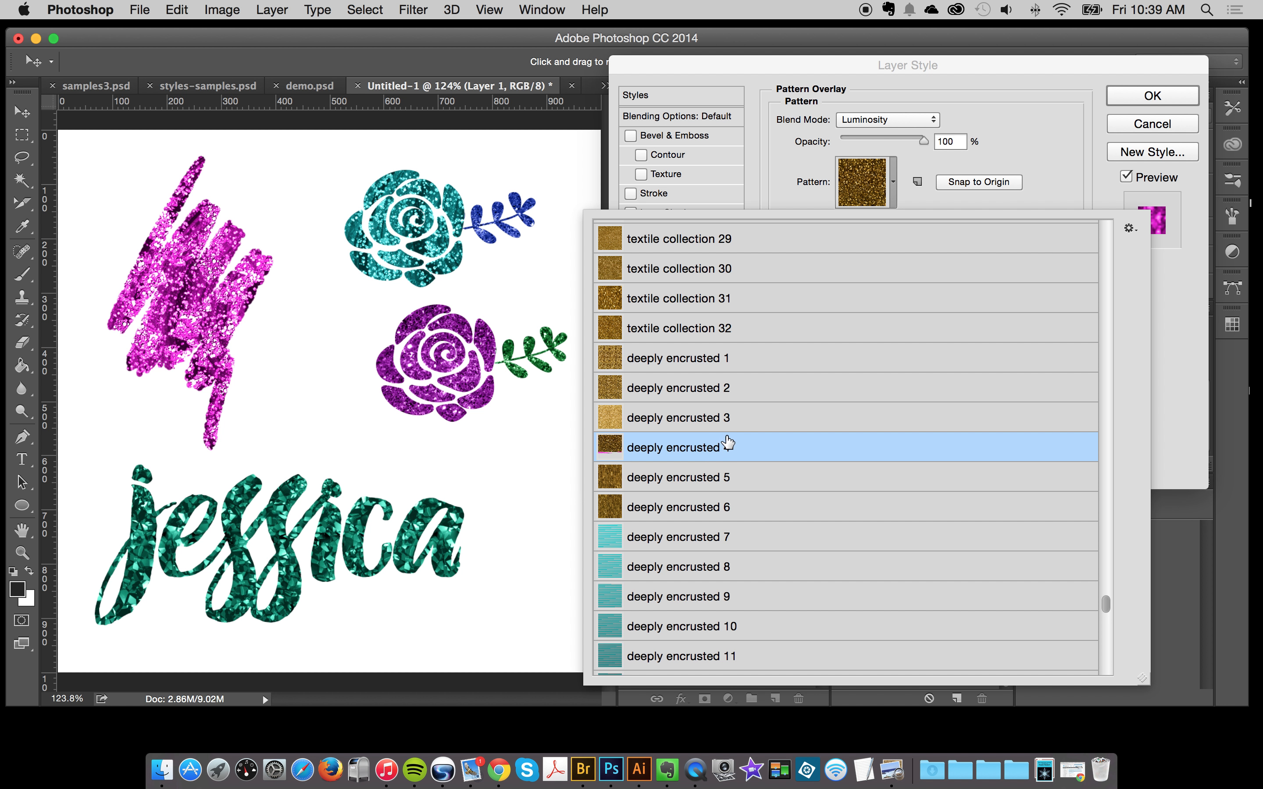
click(738, 300)
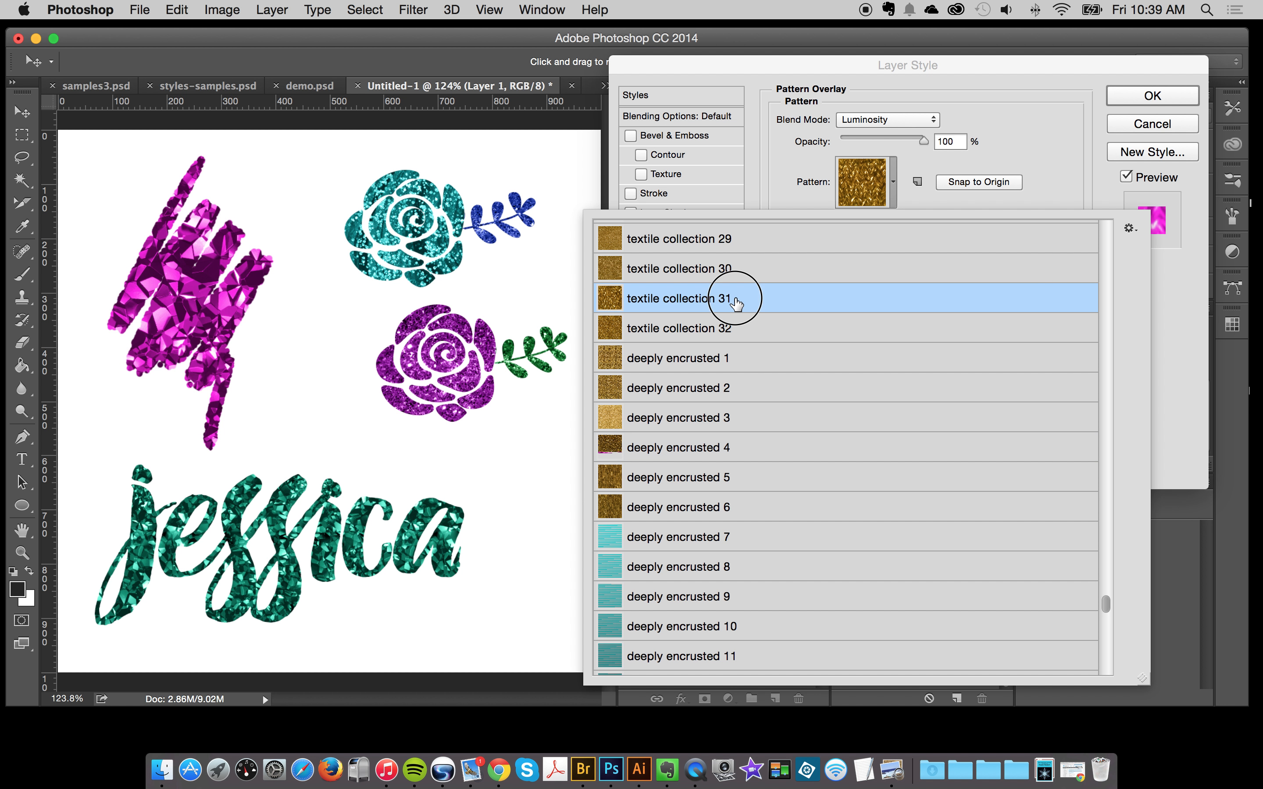
click(727, 356)
click(715, 421)
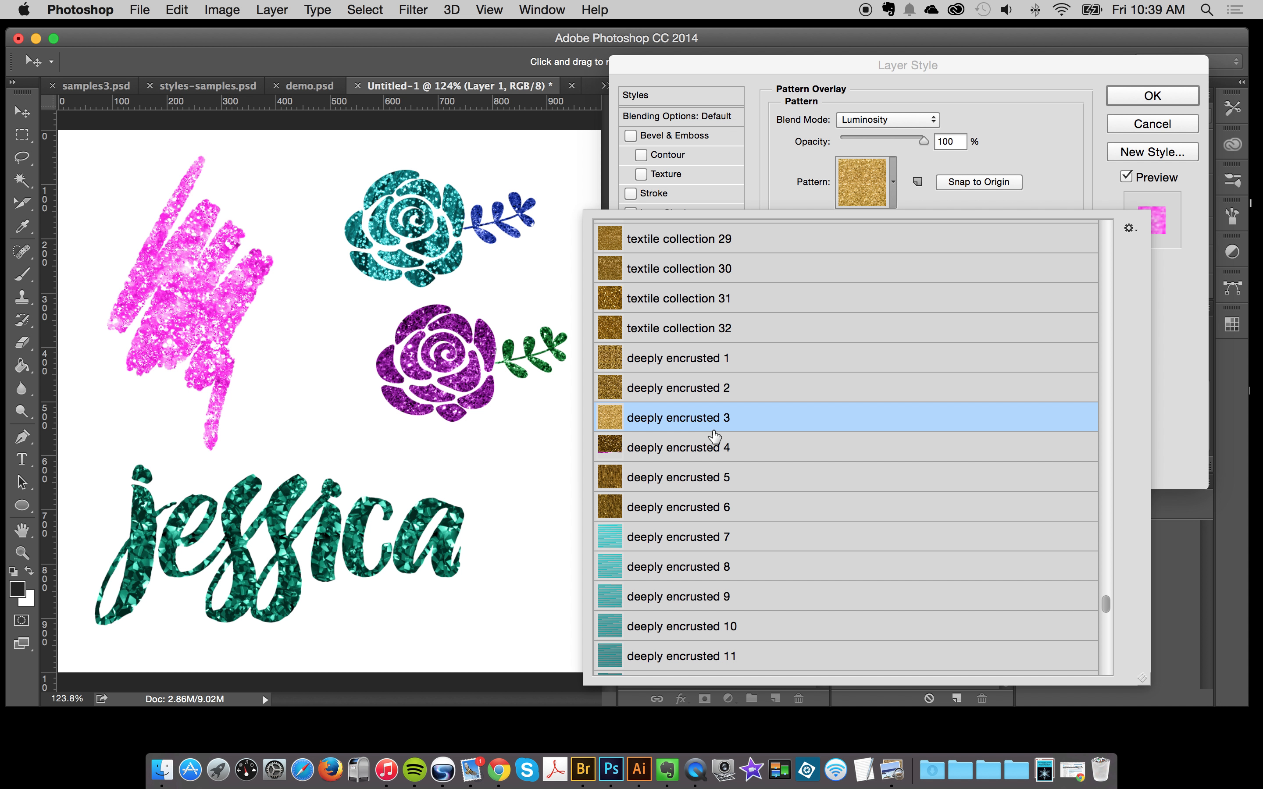
click(849, 180)
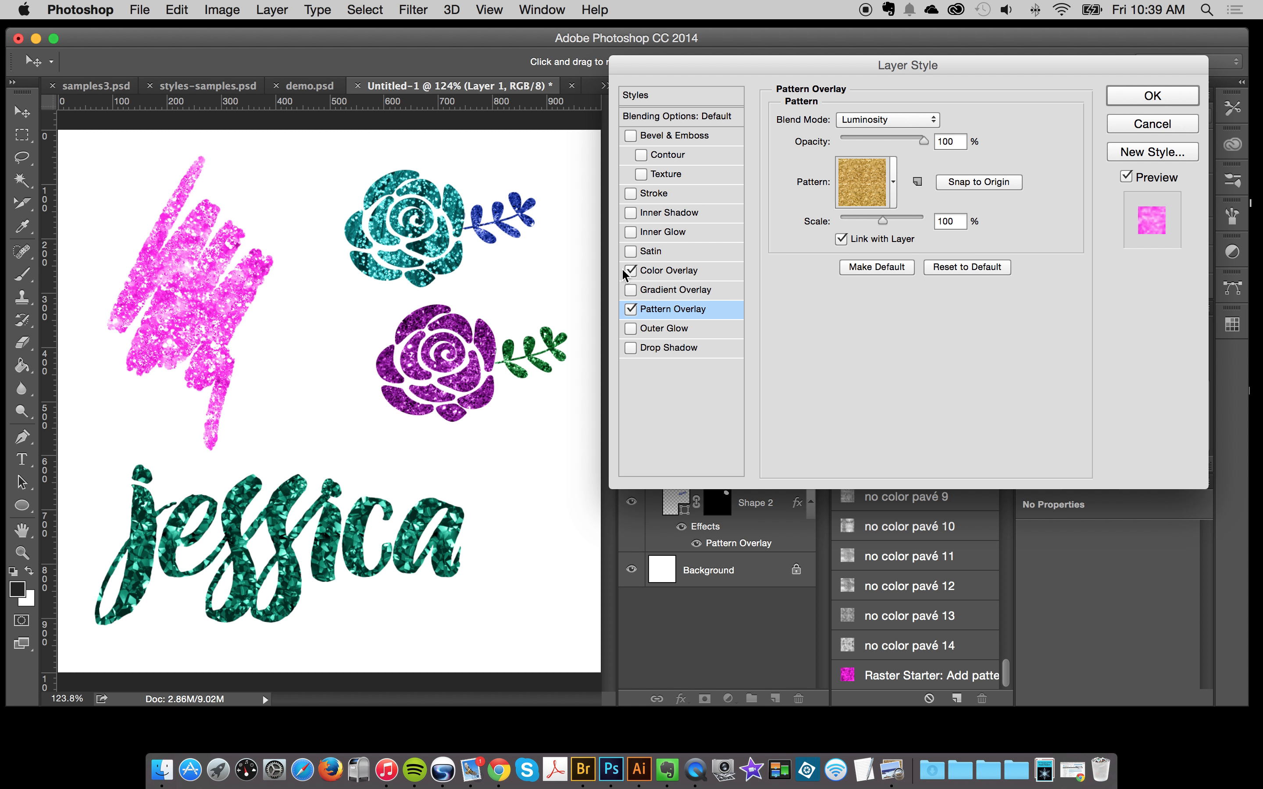
Try blue and green hues for Layer 1's Color Overlay, settle on a light cyan and apply the layer style.
click(673, 269)
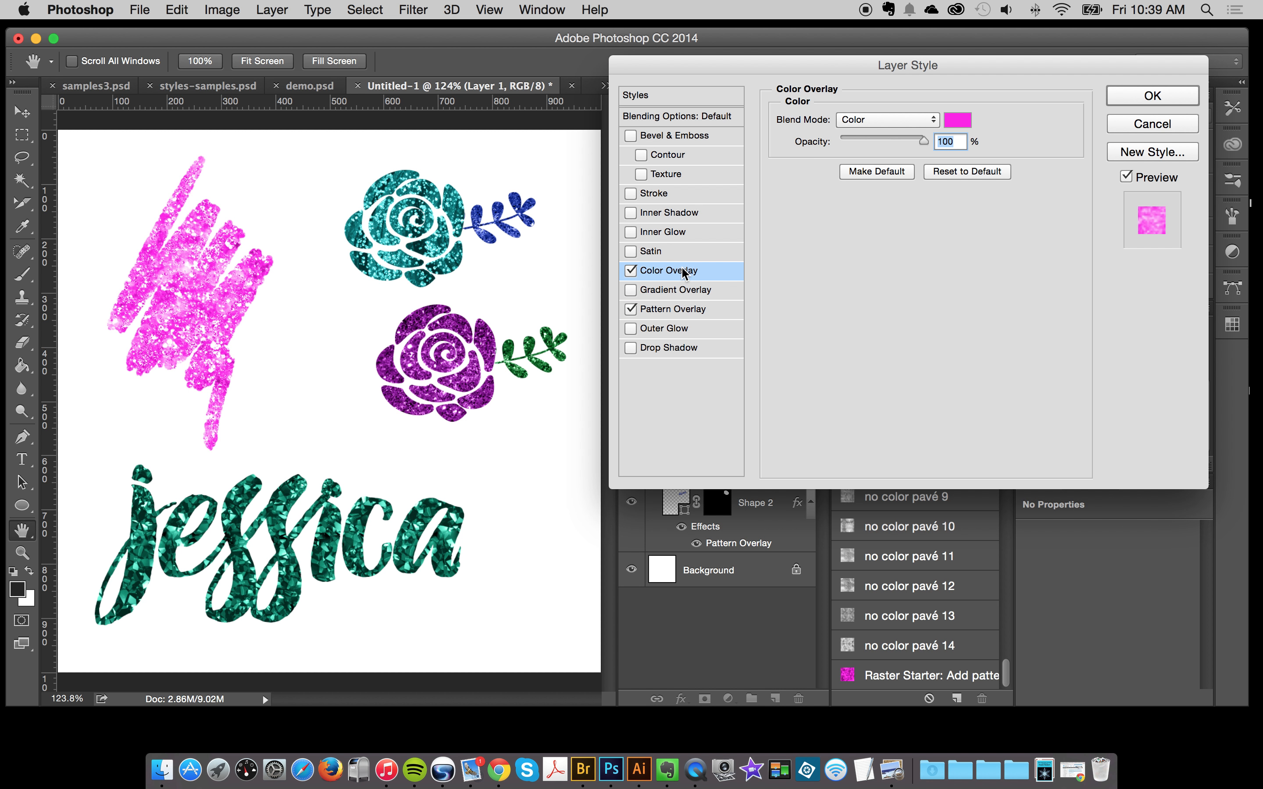
click(959, 124)
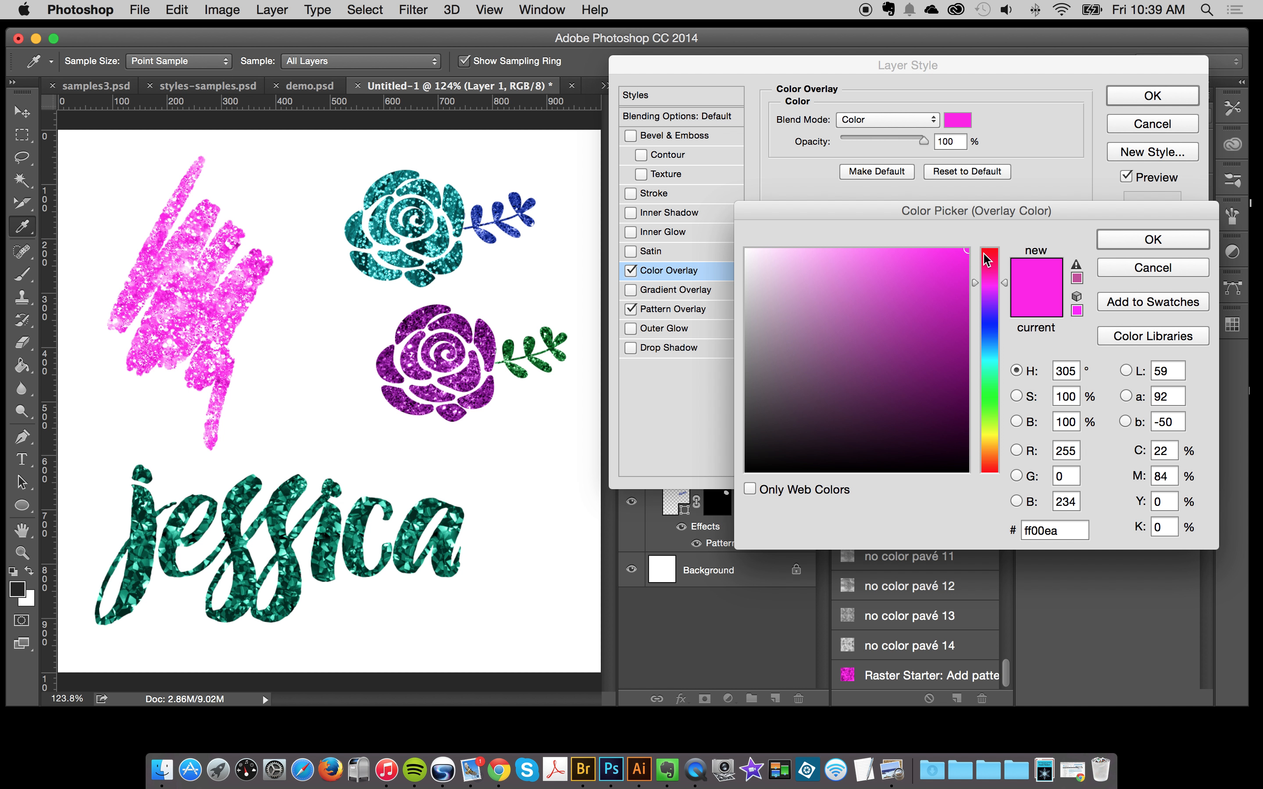
click(988, 266)
click(989, 320)
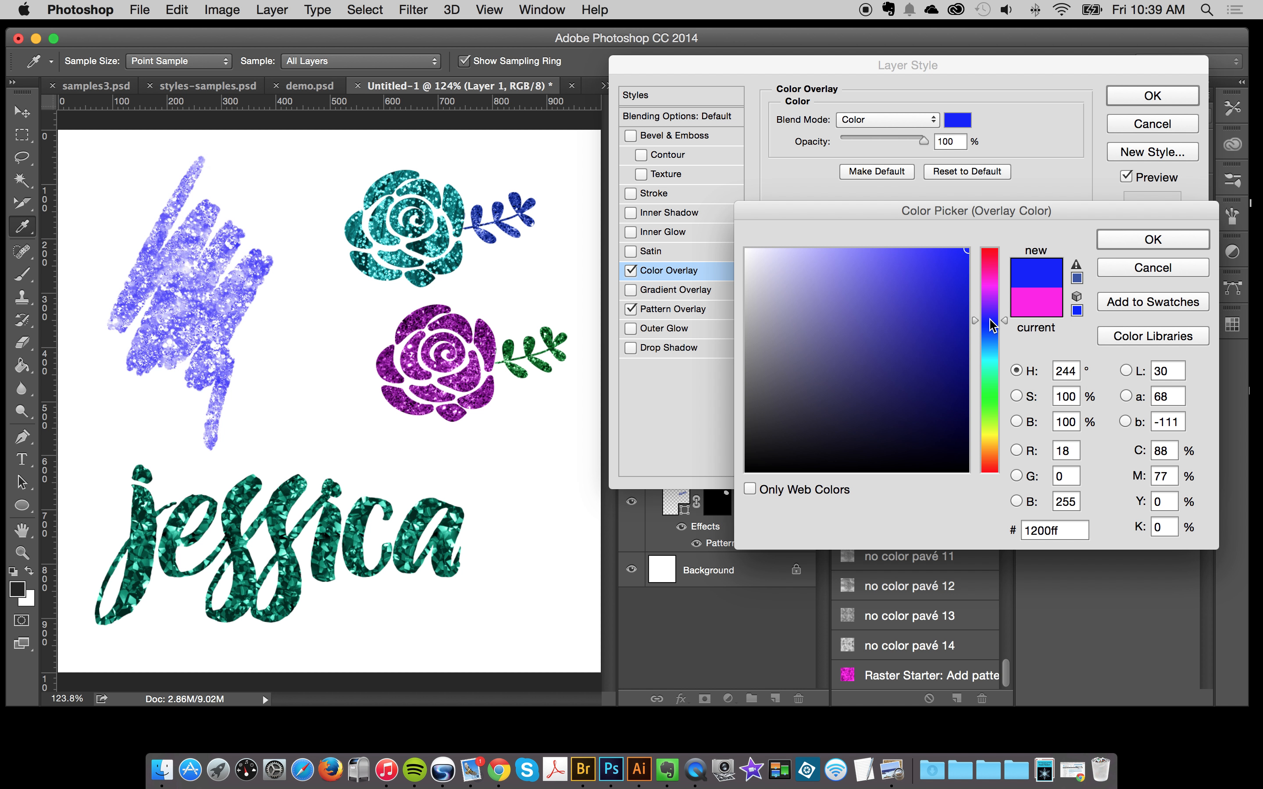
click(988, 359)
click(988, 368)
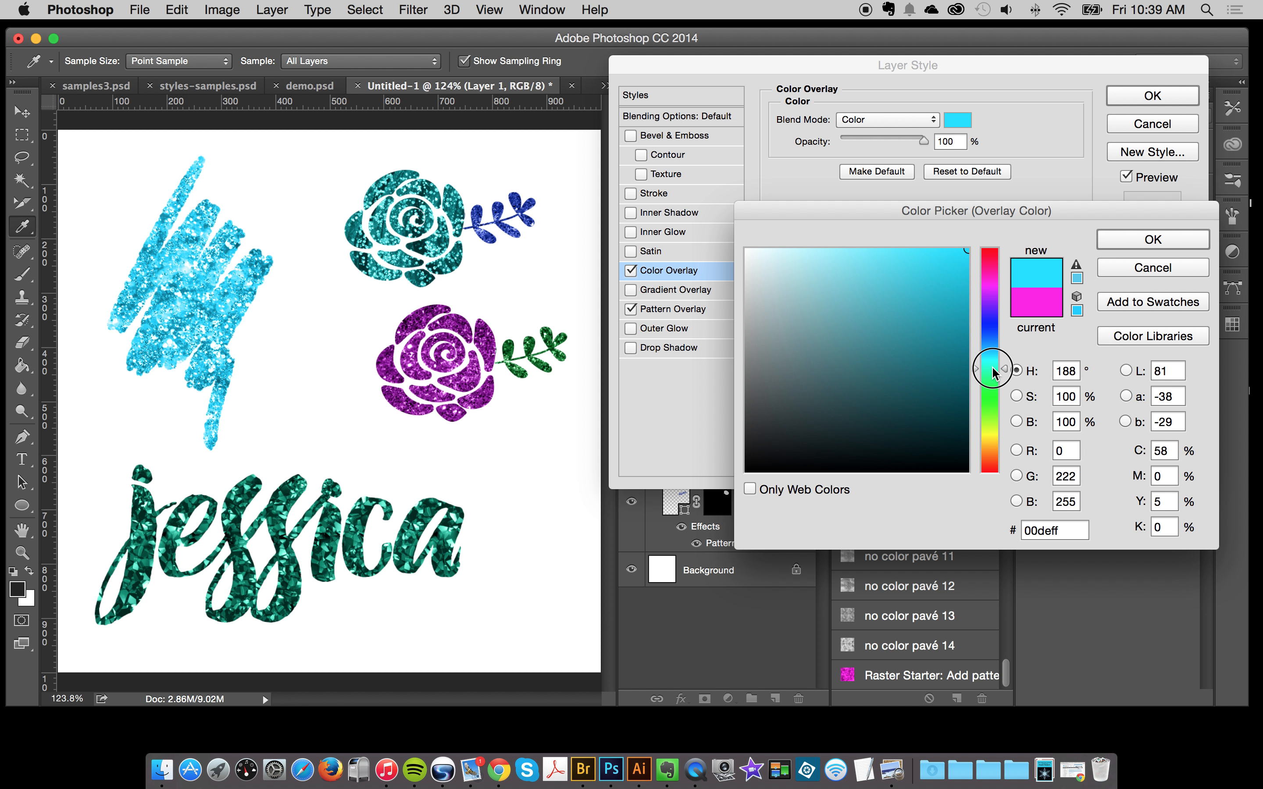
click(986, 357)
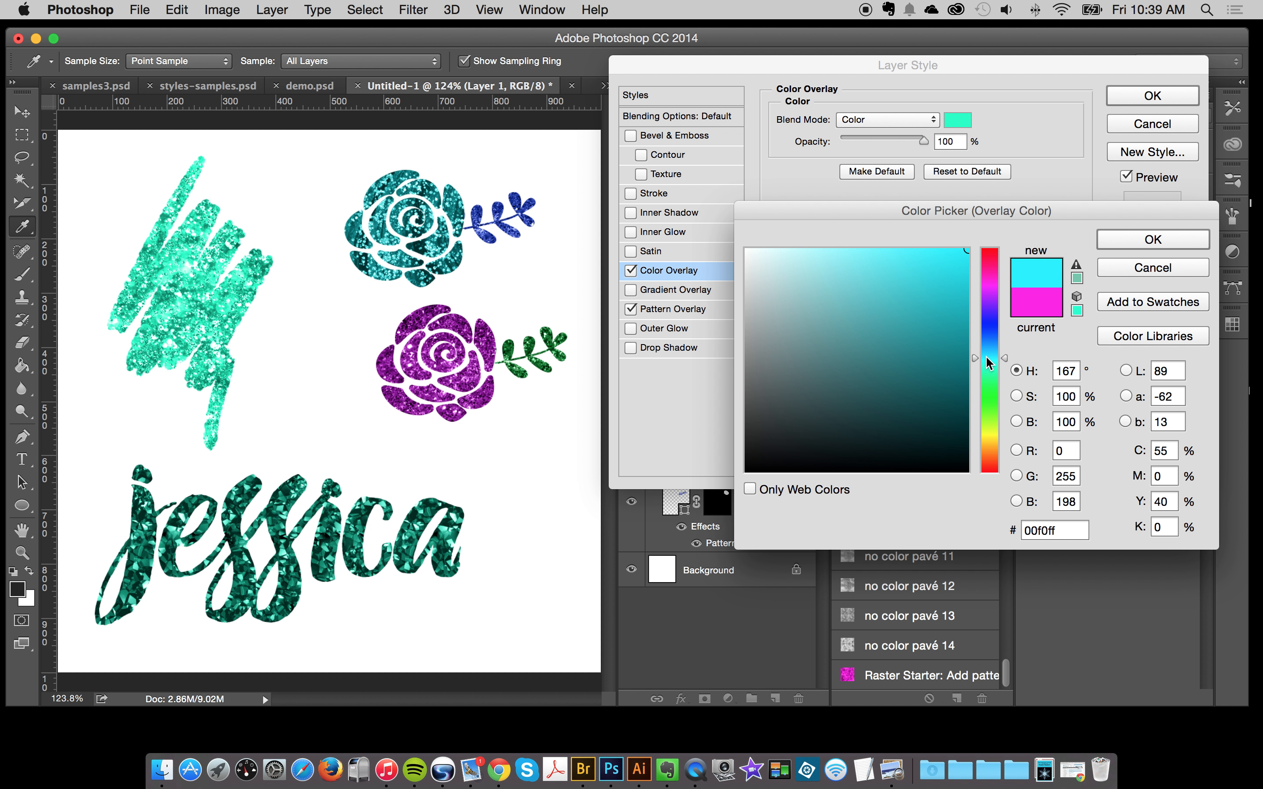
drag(913, 273, 900, 222)
click(1152, 239)
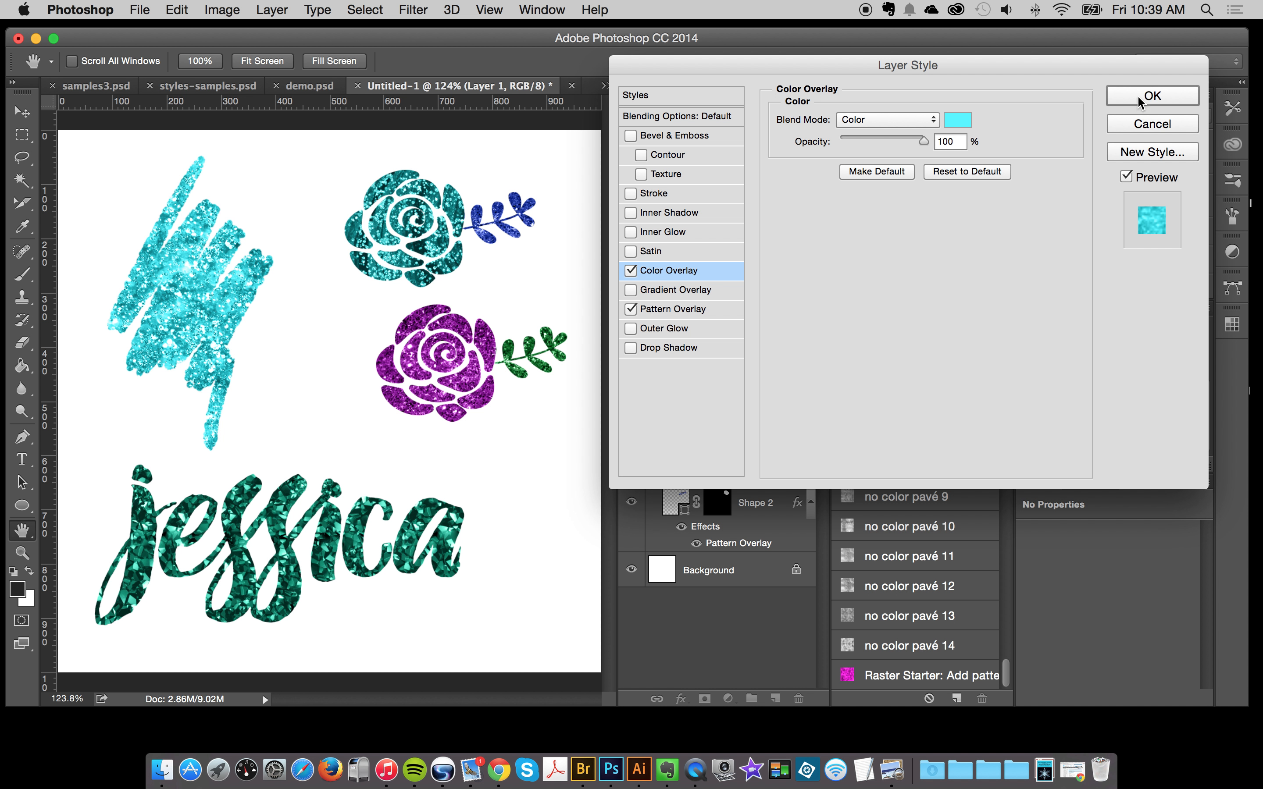
click(1150, 95)
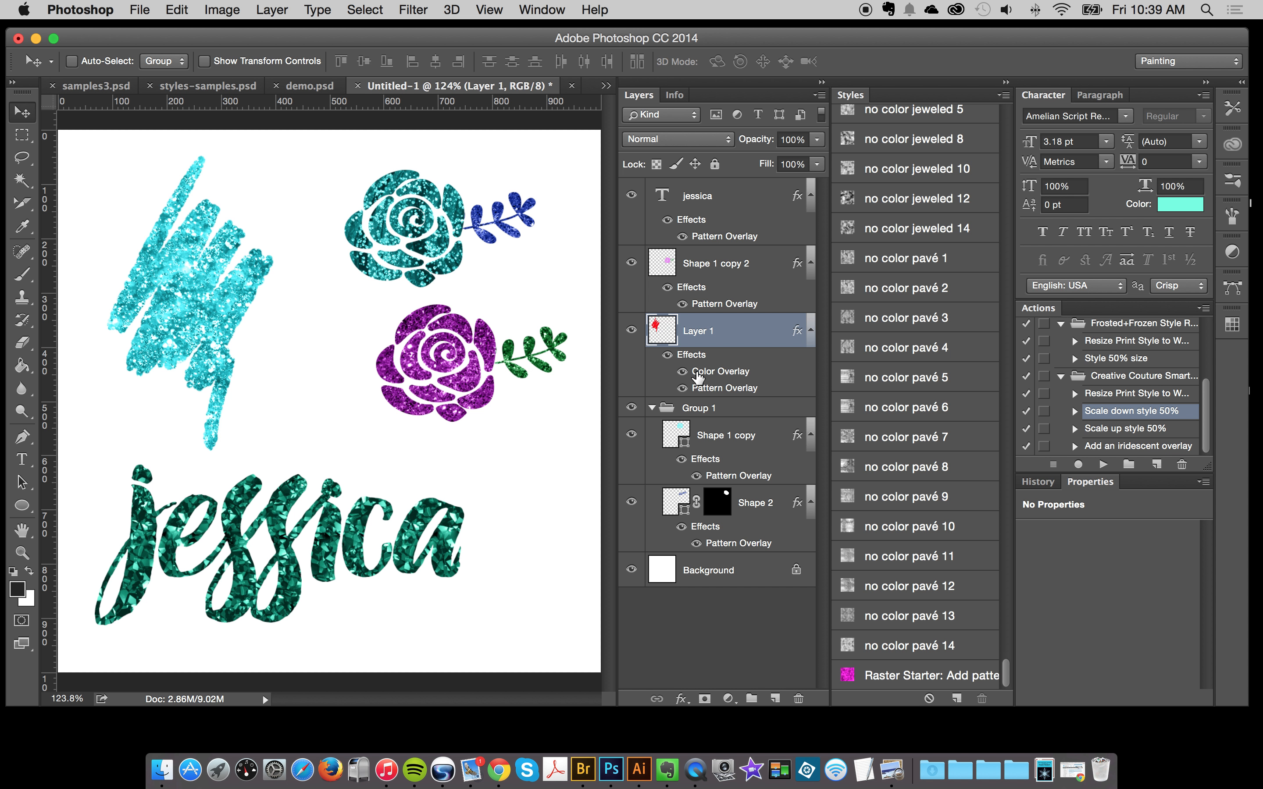
Try several textile, glitter and jeweled patterns in Layer 1's Pattern Overlay, settle on jeweled 3 and apply the layer style.
double_click(725, 389)
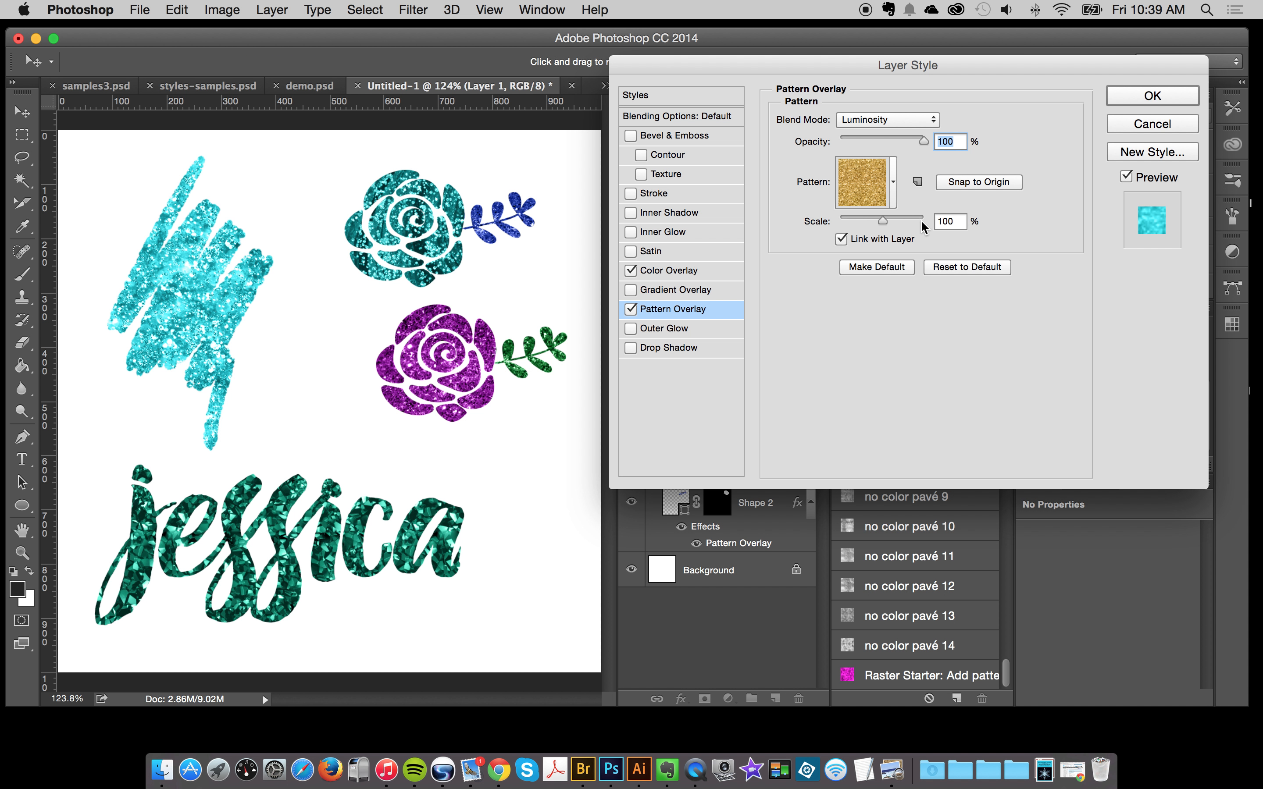
click(862, 183)
scroll(755, 605, up, 6)
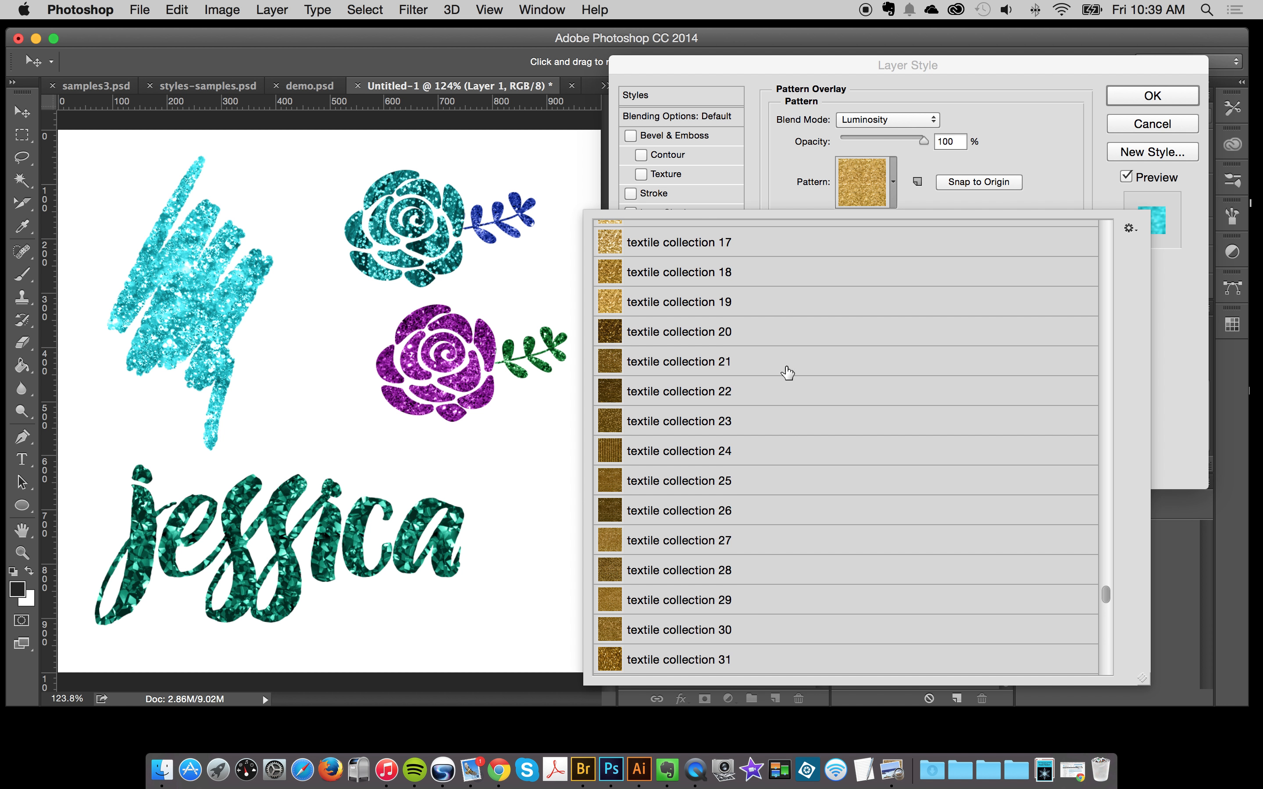
click(739, 275)
scroll(746, 313, up, 15)
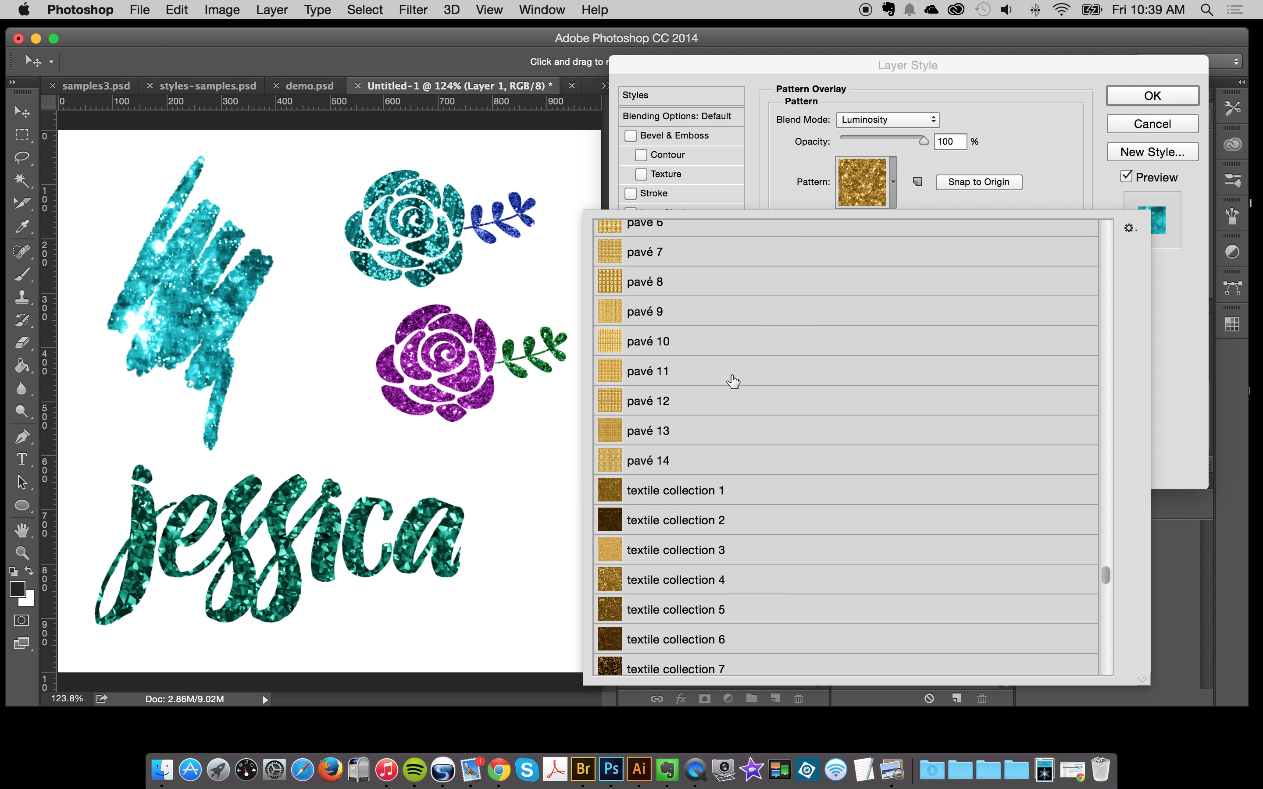
click(690, 275)
scroll(724, 403, down, 5)
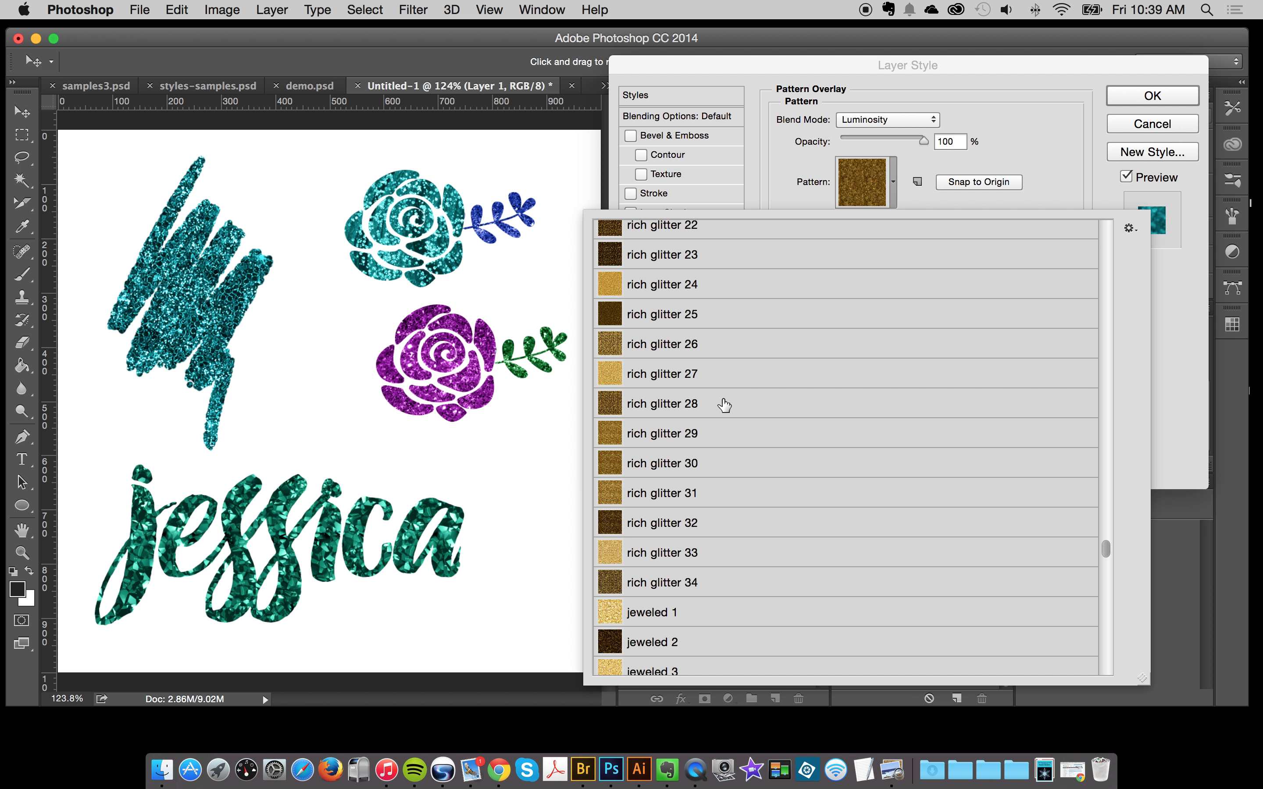
scroll(686, 446, down, 3)
click(702, 349)
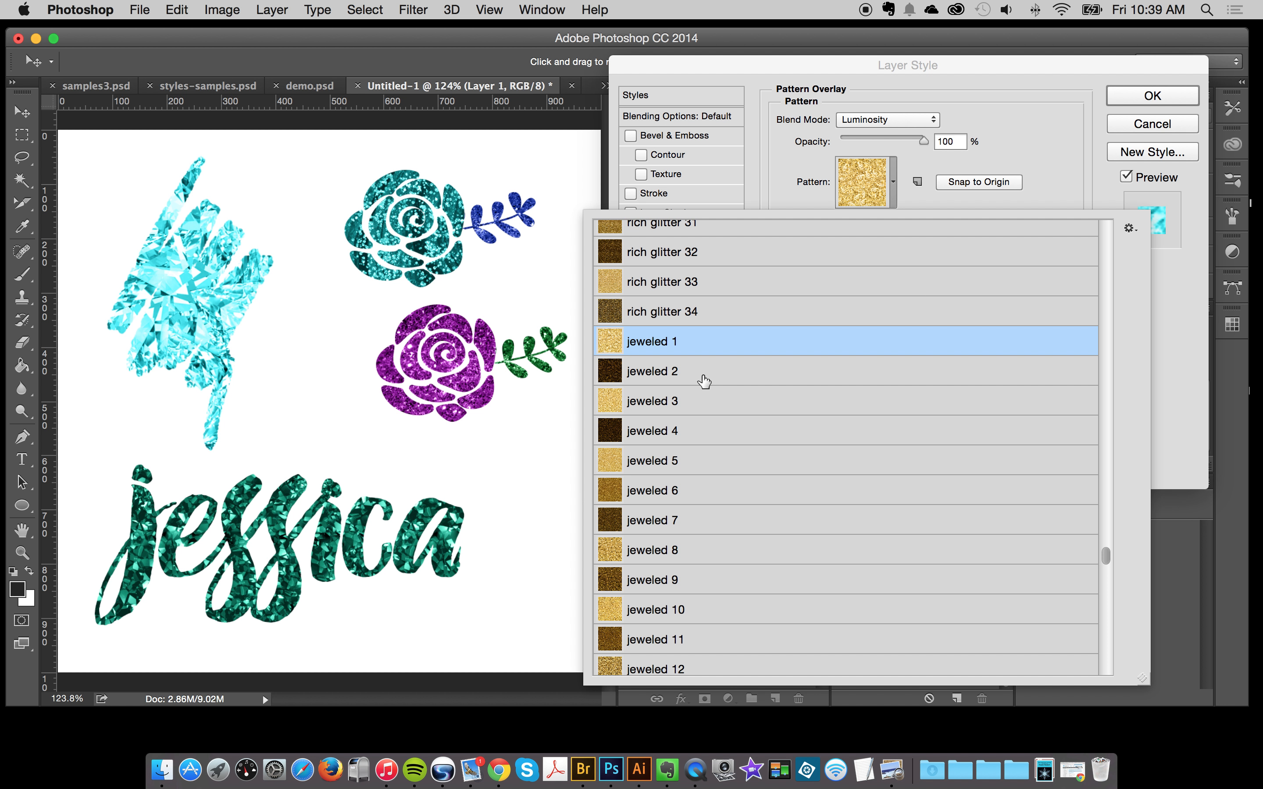
click(684, 372)
click(685, 401)
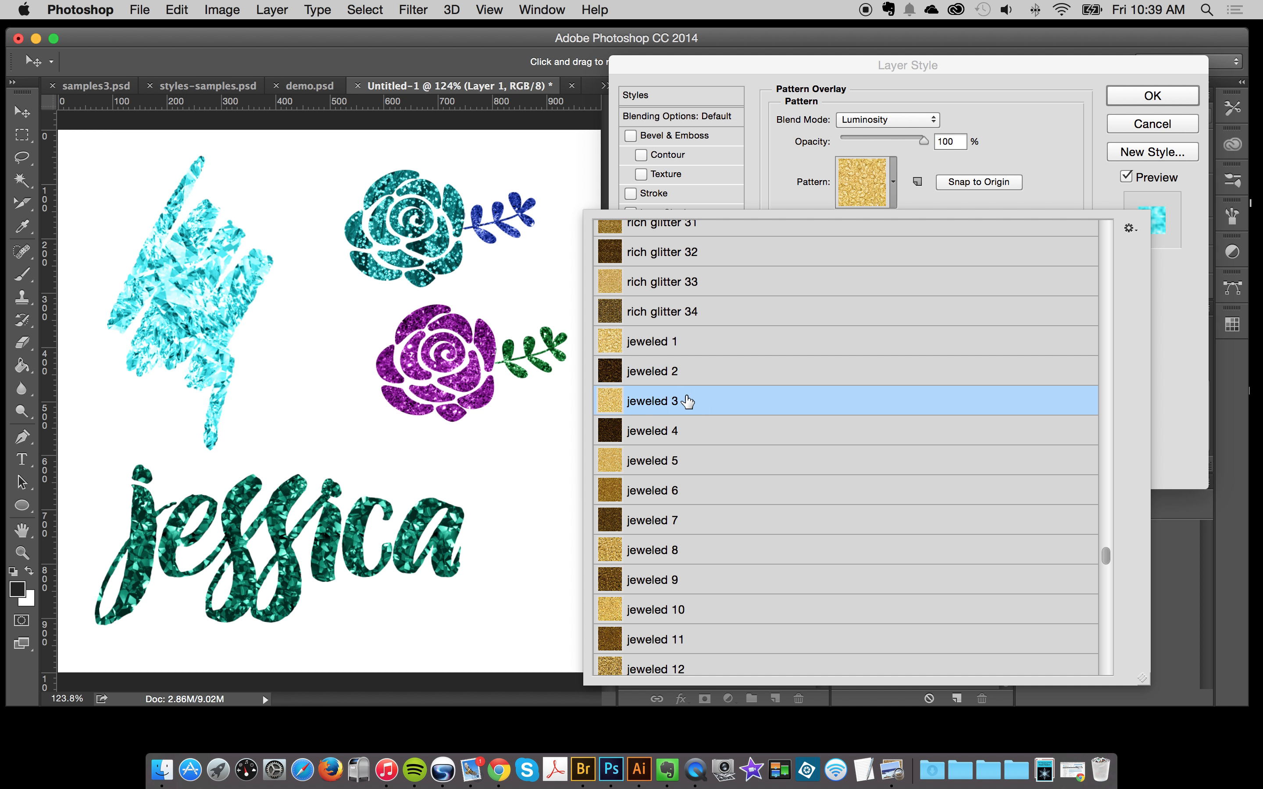
click(1135, 96)
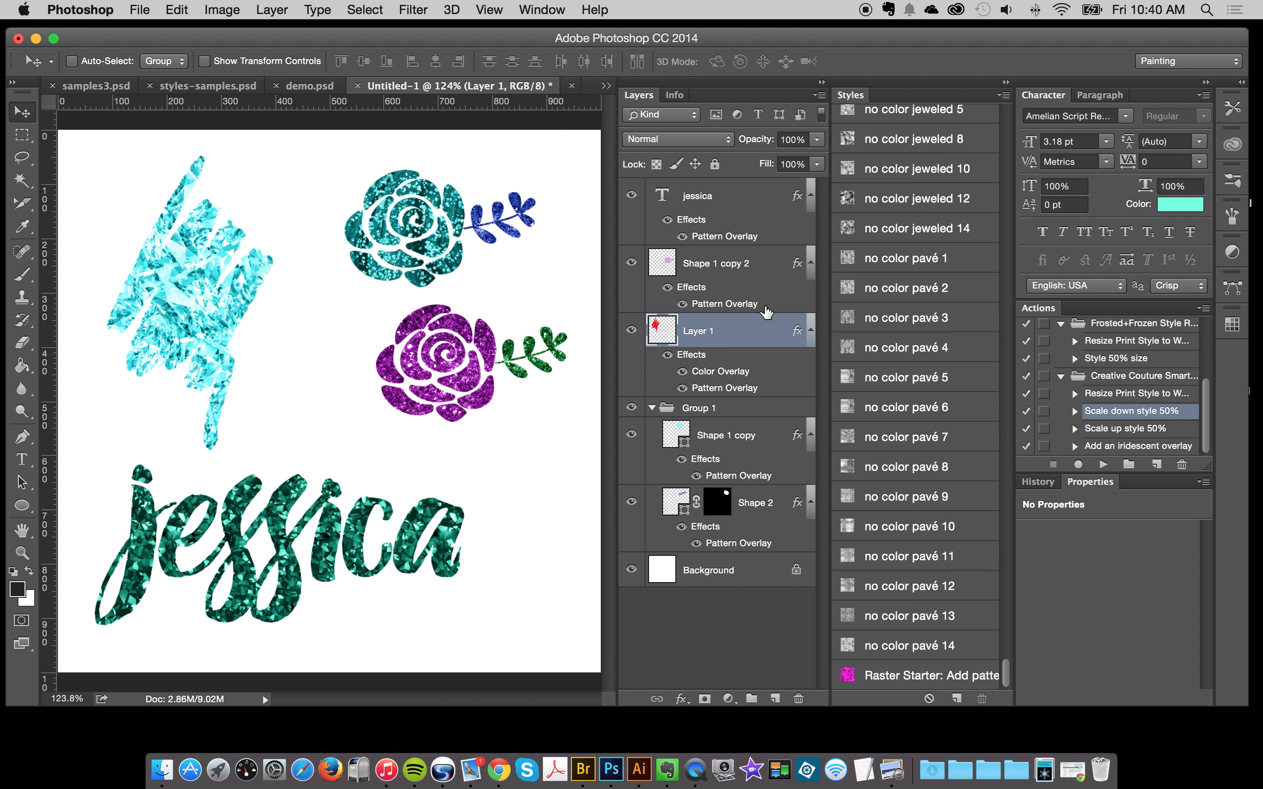
Create a new layer named Layer 2 above Layer 1 and hide Layer 1.
key(super+shift+n)
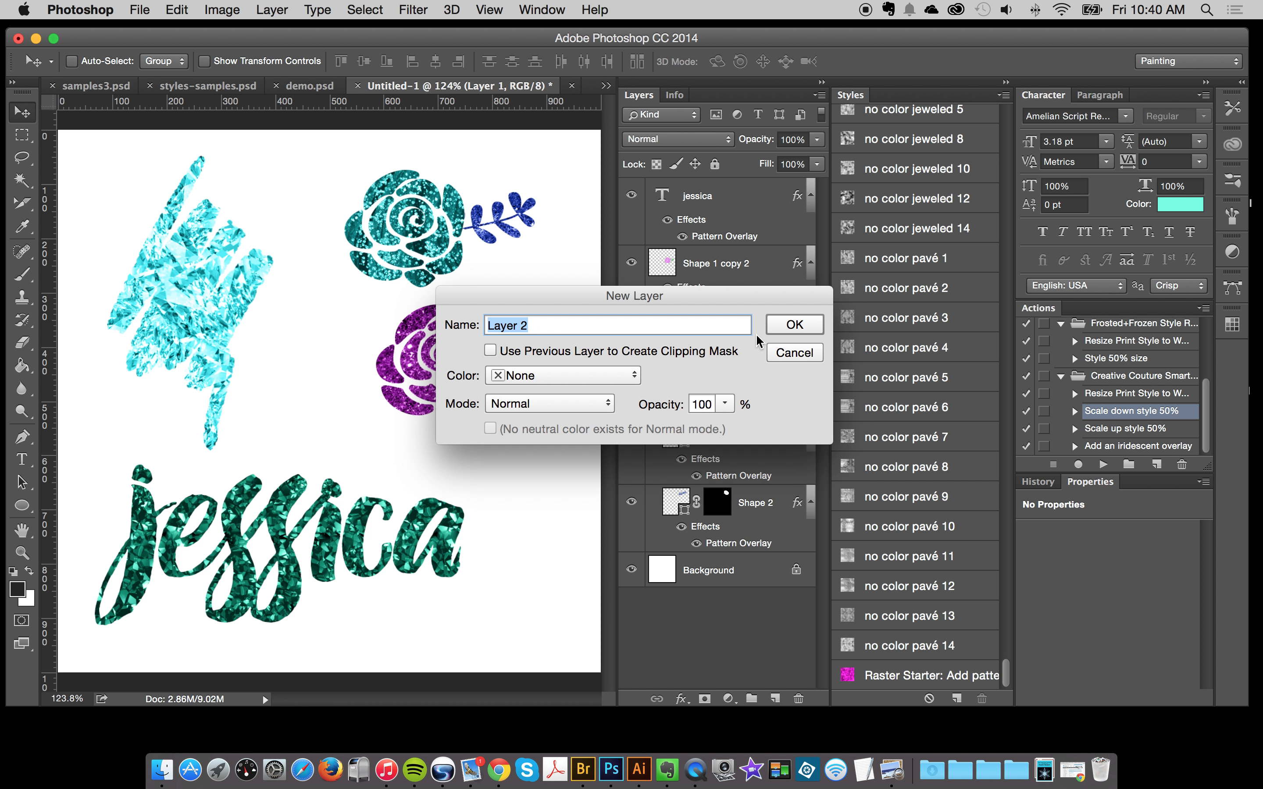
key(Return)
click(631, 365)
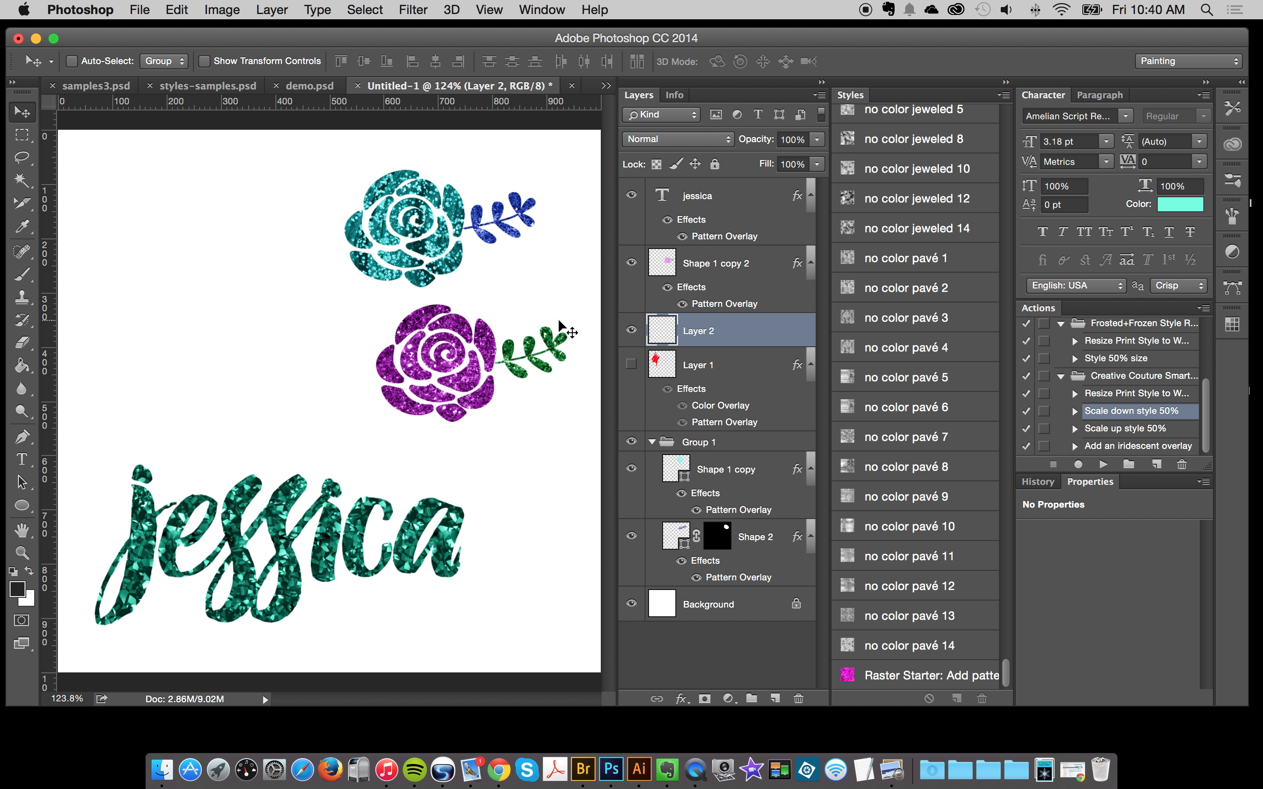
Paint a dark zigzag stroke on Layer 2 with the creamy paintbrush preset, beside the two roses.
click(21, 274)
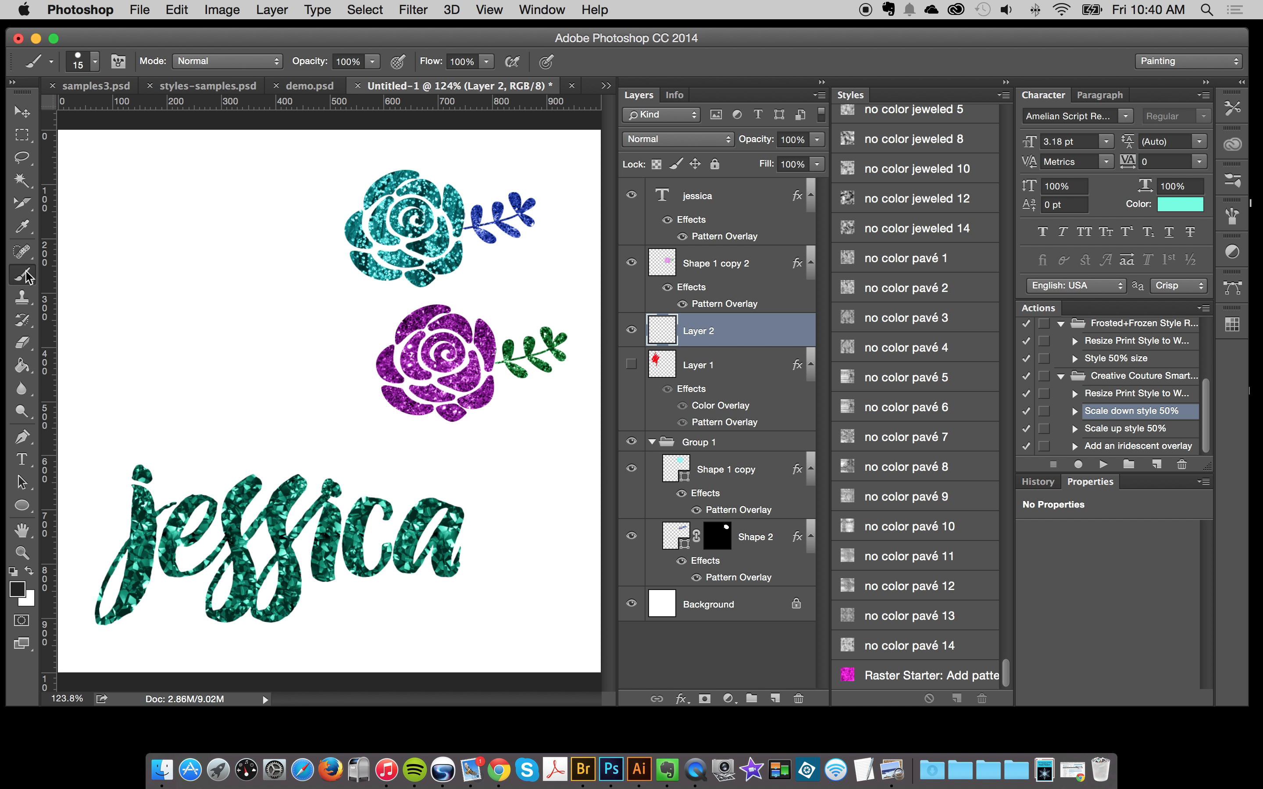
click(1233, 108)
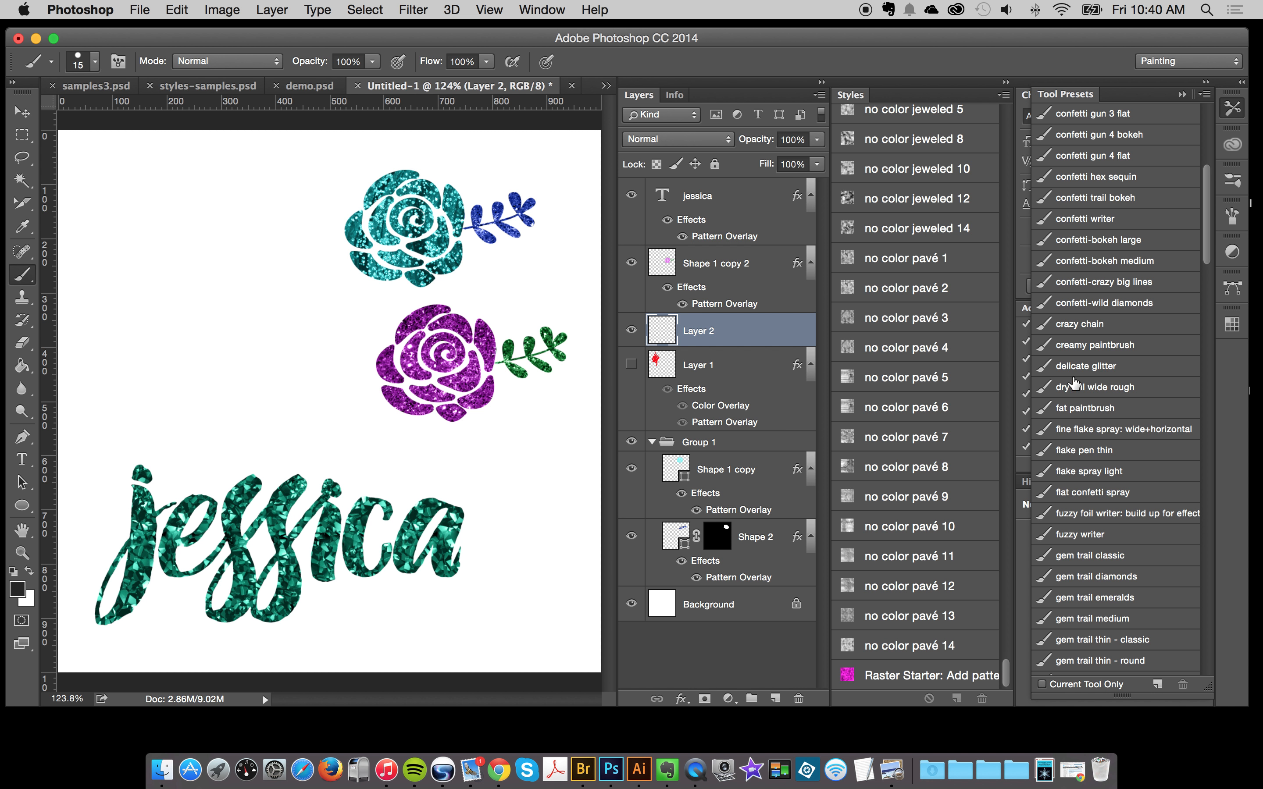
click(1096, 345)
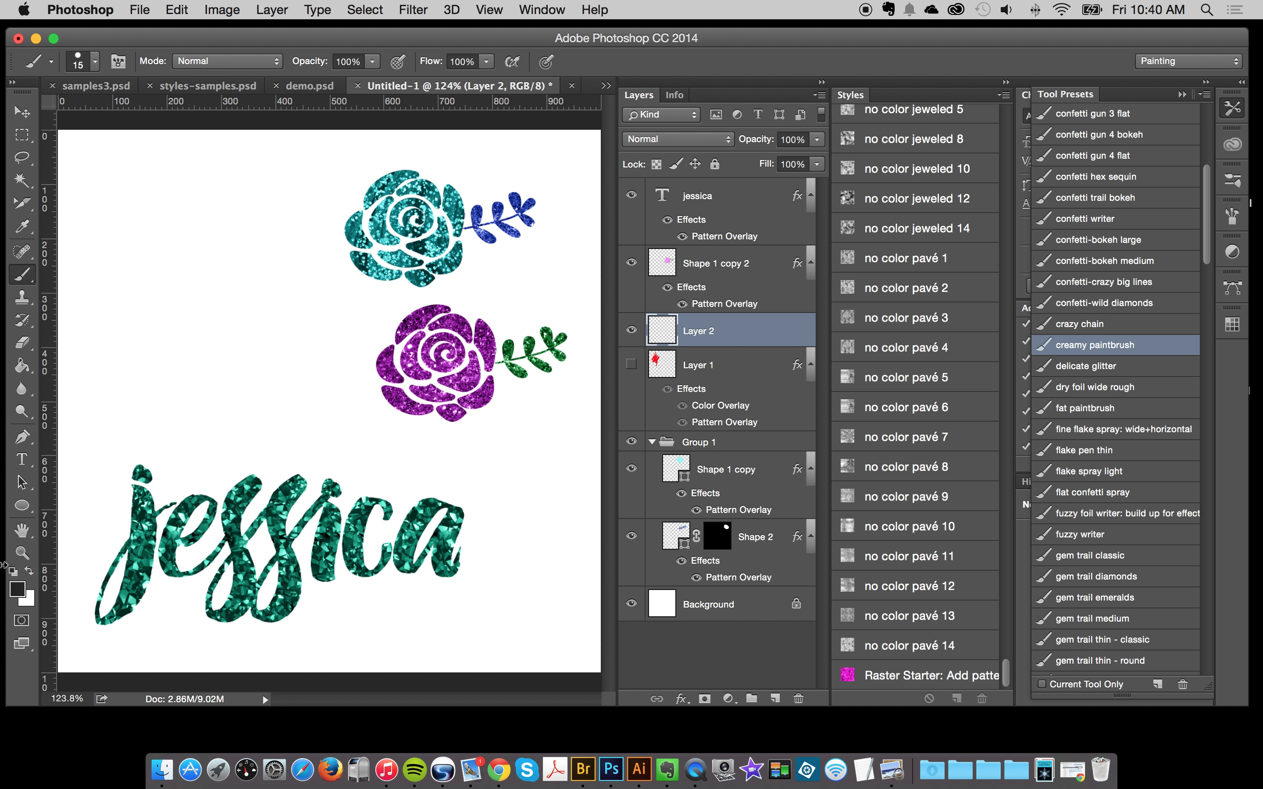
click(17, 589)
click(993, 327)
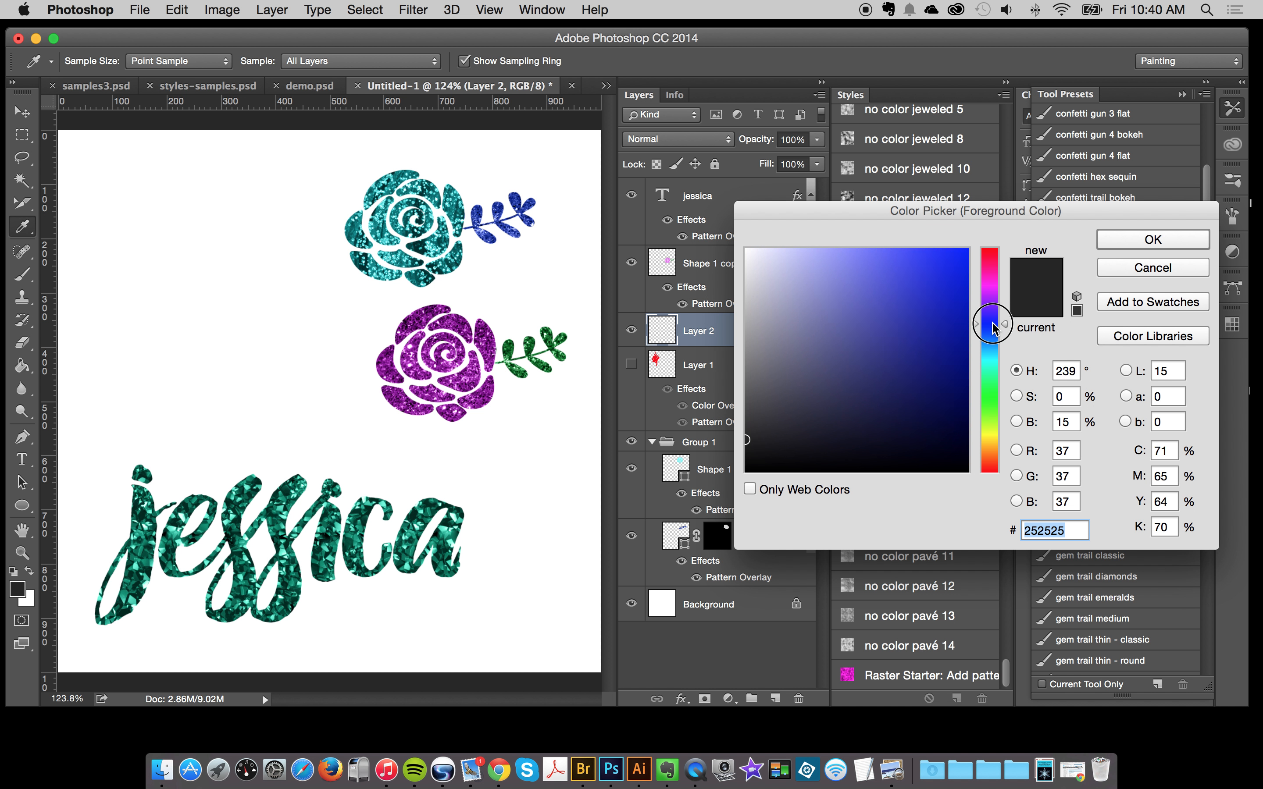
click(1153, 239)
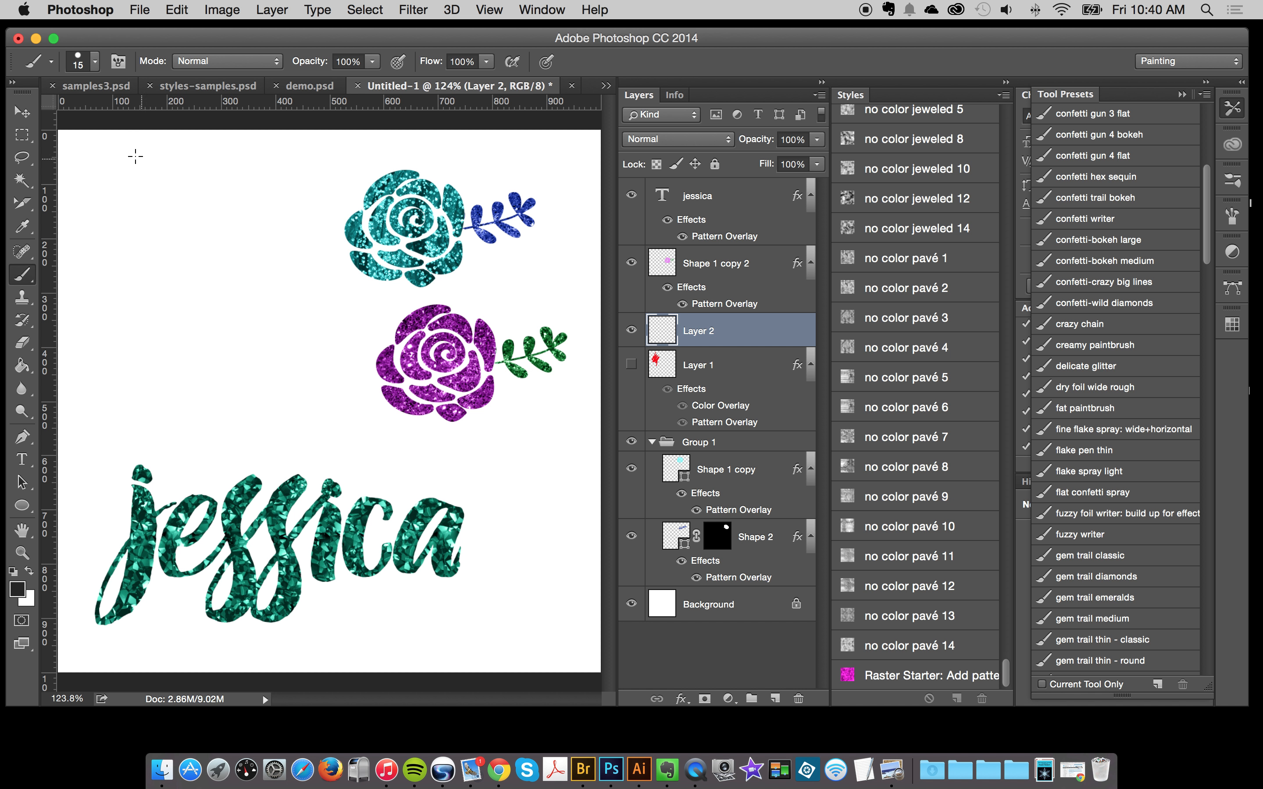
mouse_move(135, 156)
mouse_down()
mouse_move(132, 241)
mouse_move(159, 302)
mouse_move(229, 292)
mouse_move(212, 436)
mouse_up()
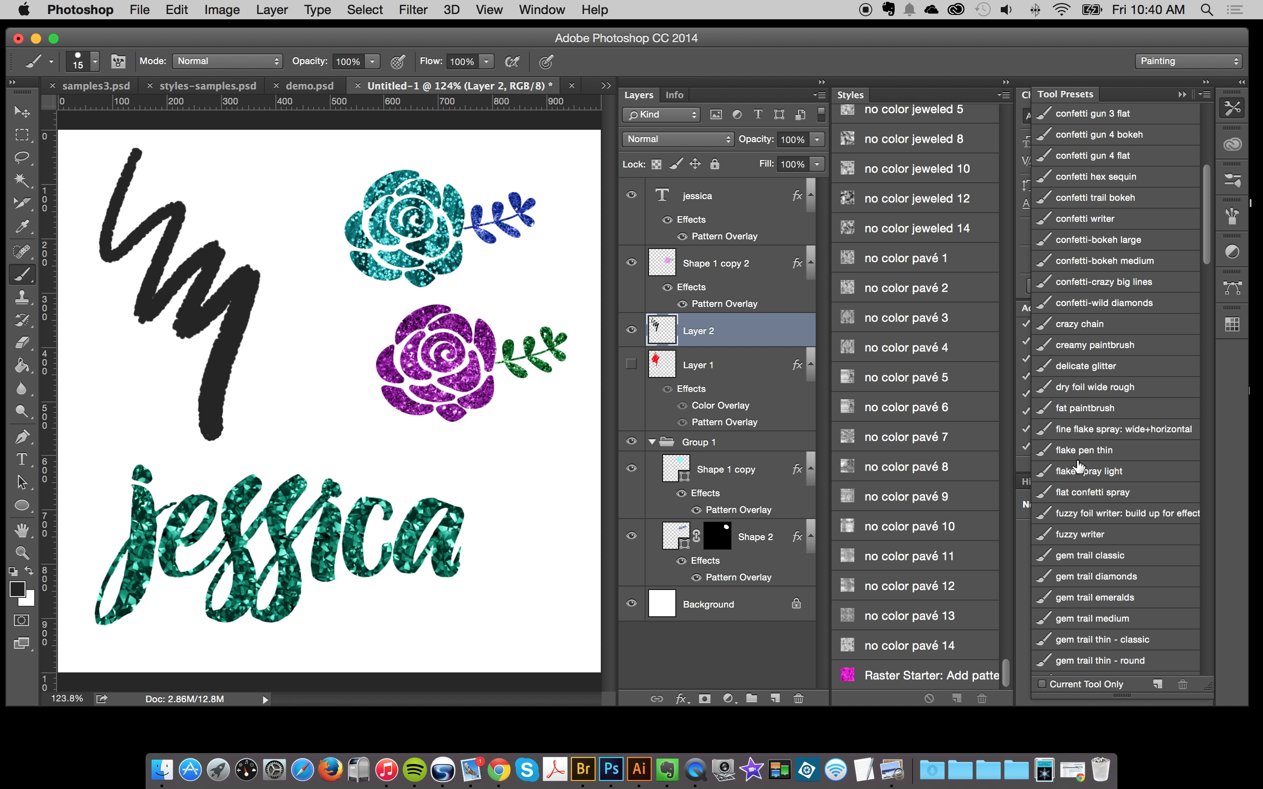
Add a delicate glitter scatter beside the zigzag's lower end and confetti hex sequin shapes around its upper part on Layer 2.
click(1105, 410)
click(1116, 367)
mouse_move(235, 332)
mouse_down()
mouse_move(228, 402)
mouse_move(253, 409)
mouse_move(321, 392)
mouse_up()
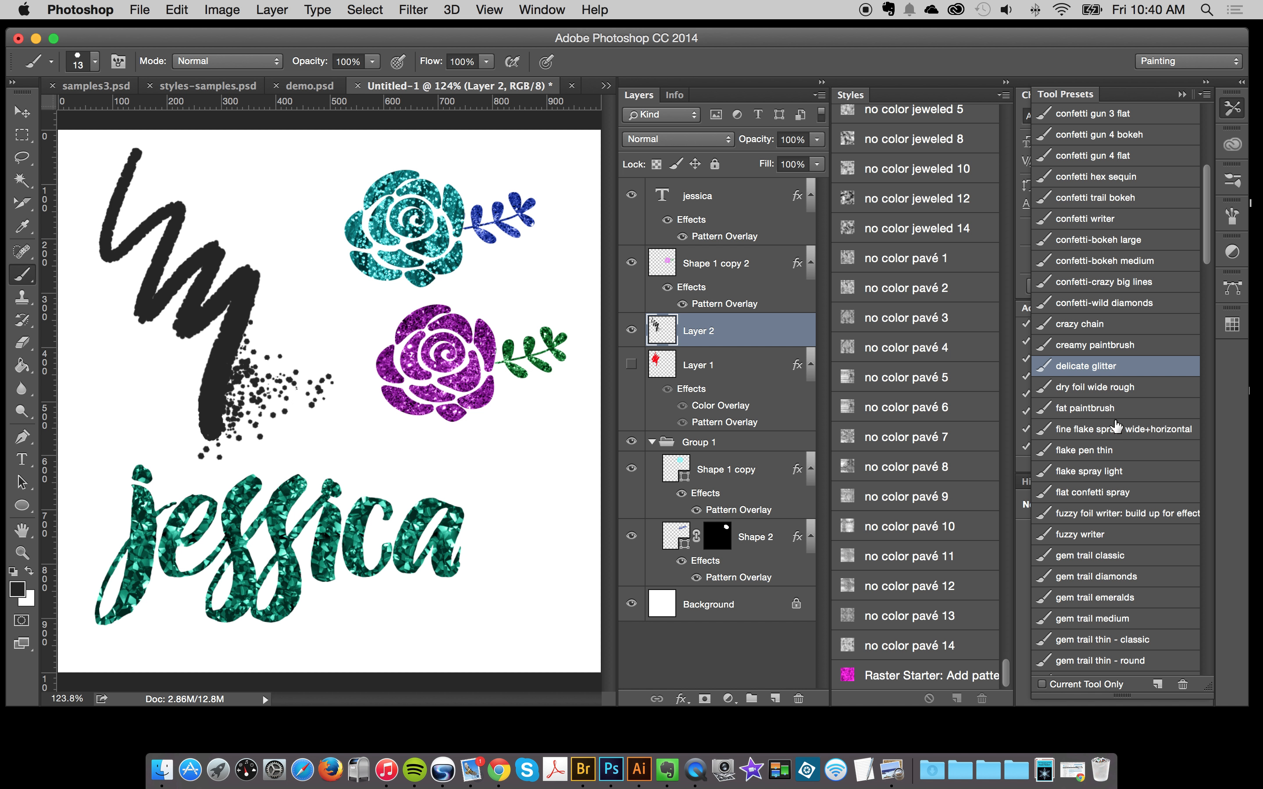
click(1124, 576)
click(1133, 178)
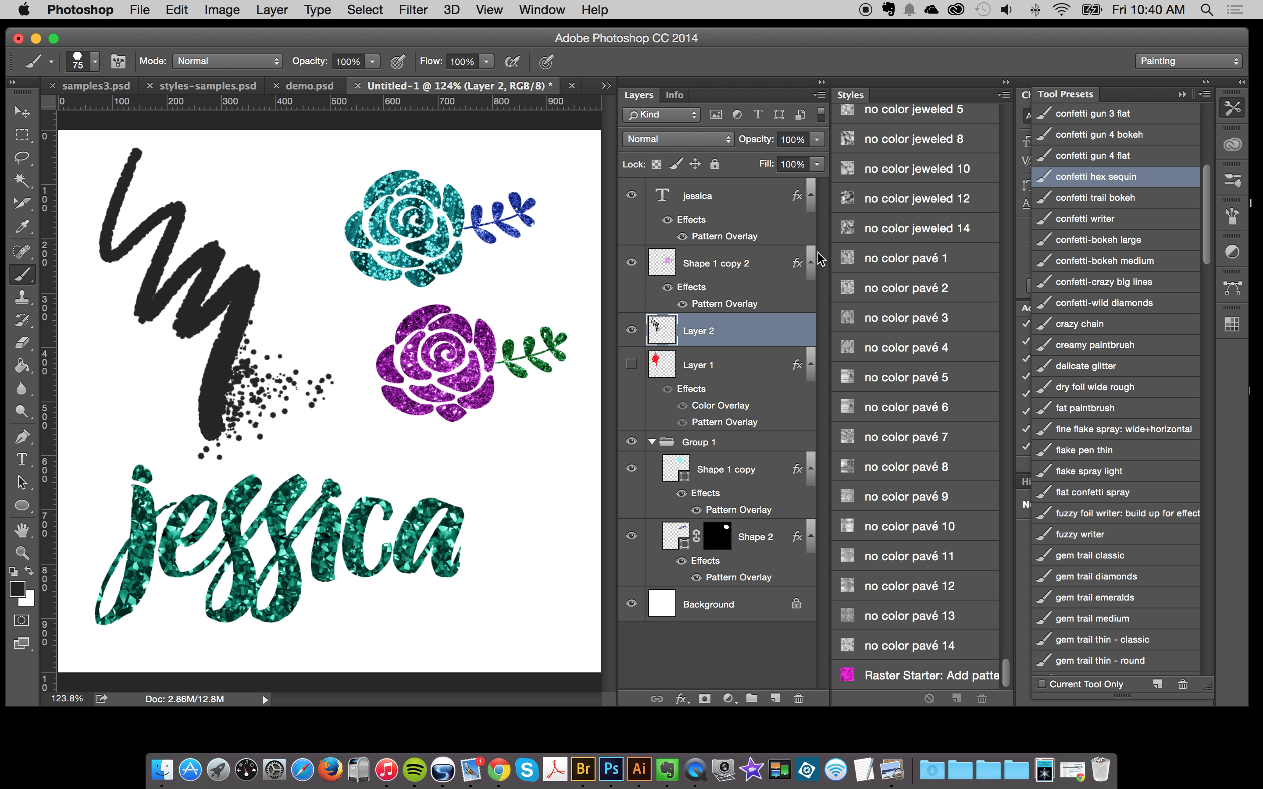
mouse_move(72, 182)
mouse_down()
mouse_move(153, 165)
mouse_move(353, 167)
mouse_move(219, 160)
mouse_move(349, 231)
mouse_up()
Paint a wavy calligraphy pen leopard stroke on Layer 2 from below the purple rose to the canvas's bottom edge.
drag(1205, 234, 1205, 162)
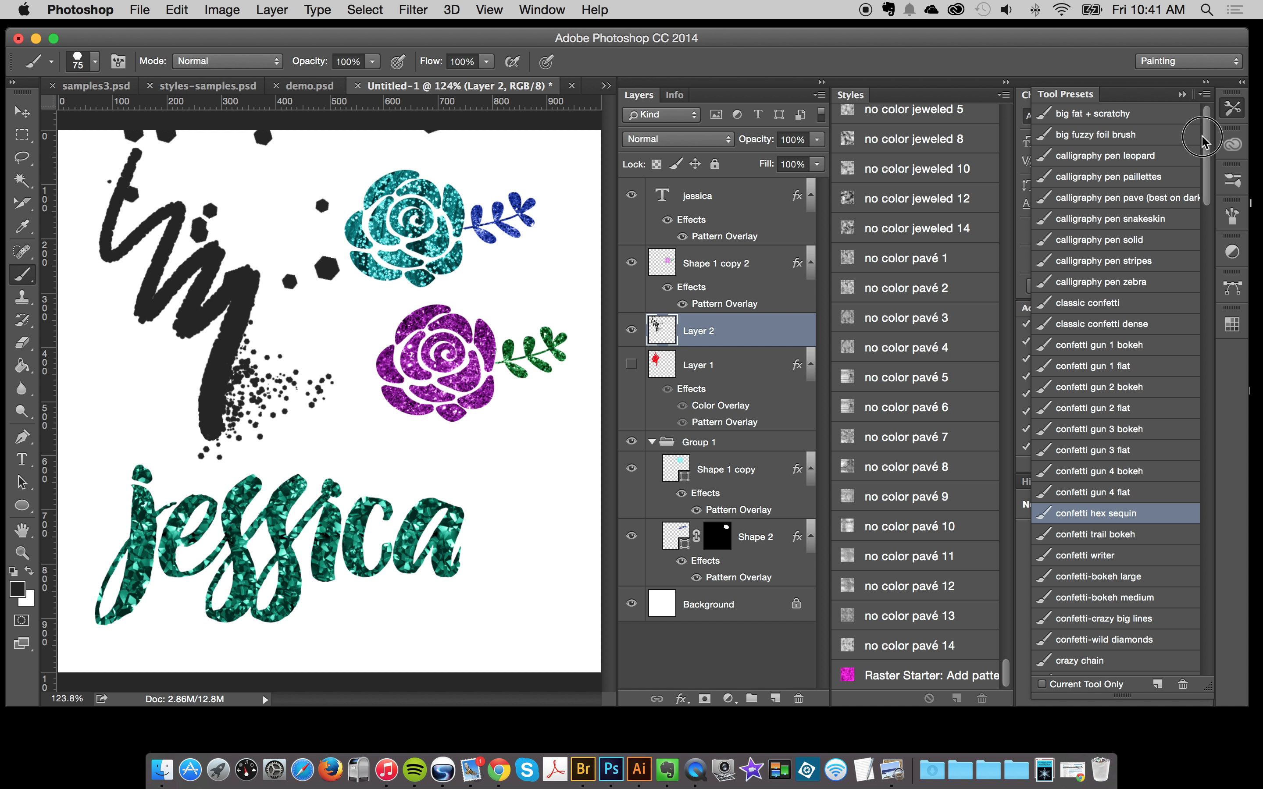
click(1126, 157)
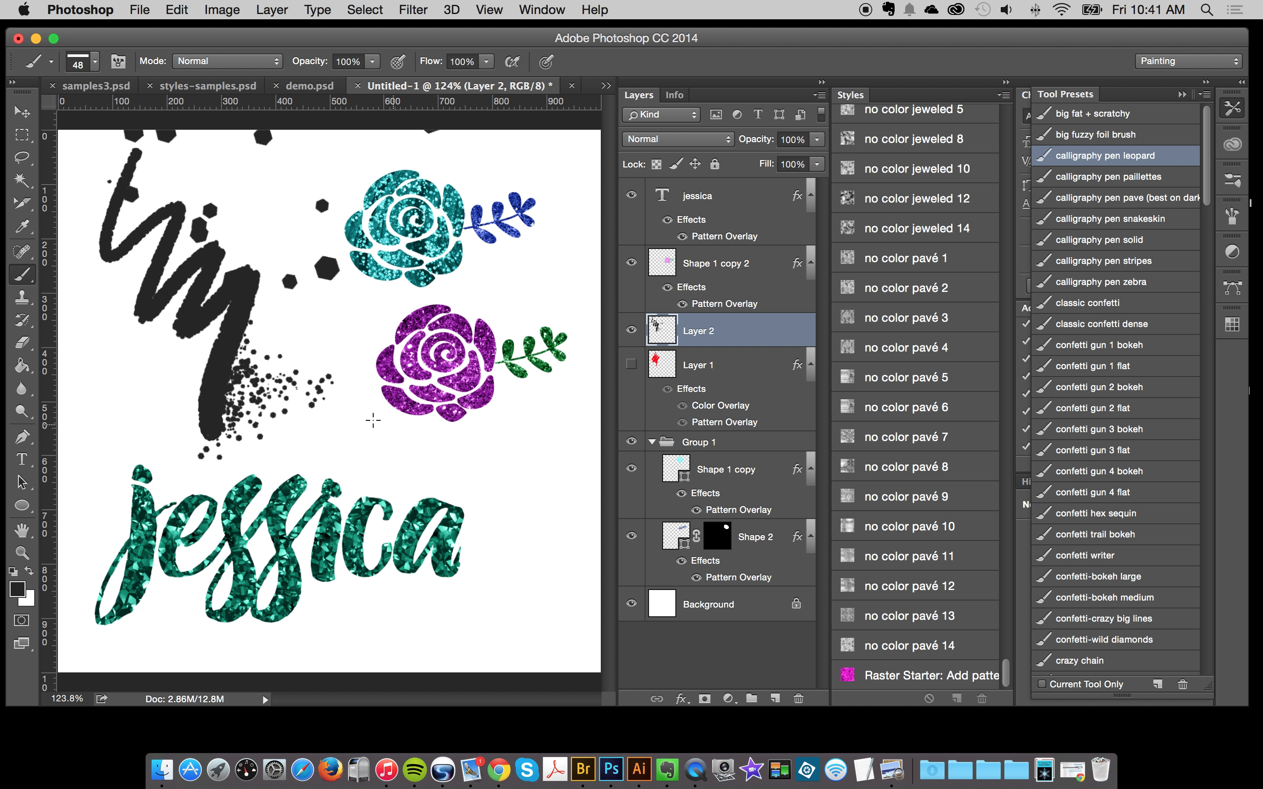
mouse_move(352, 405)
mouse_down()
mouse_move(415, 464)
mouse_move(513, 435)
mouse_move(535, 496)
mouse_move(496, 616)
mouse_move(516, 673)
mouse_up()
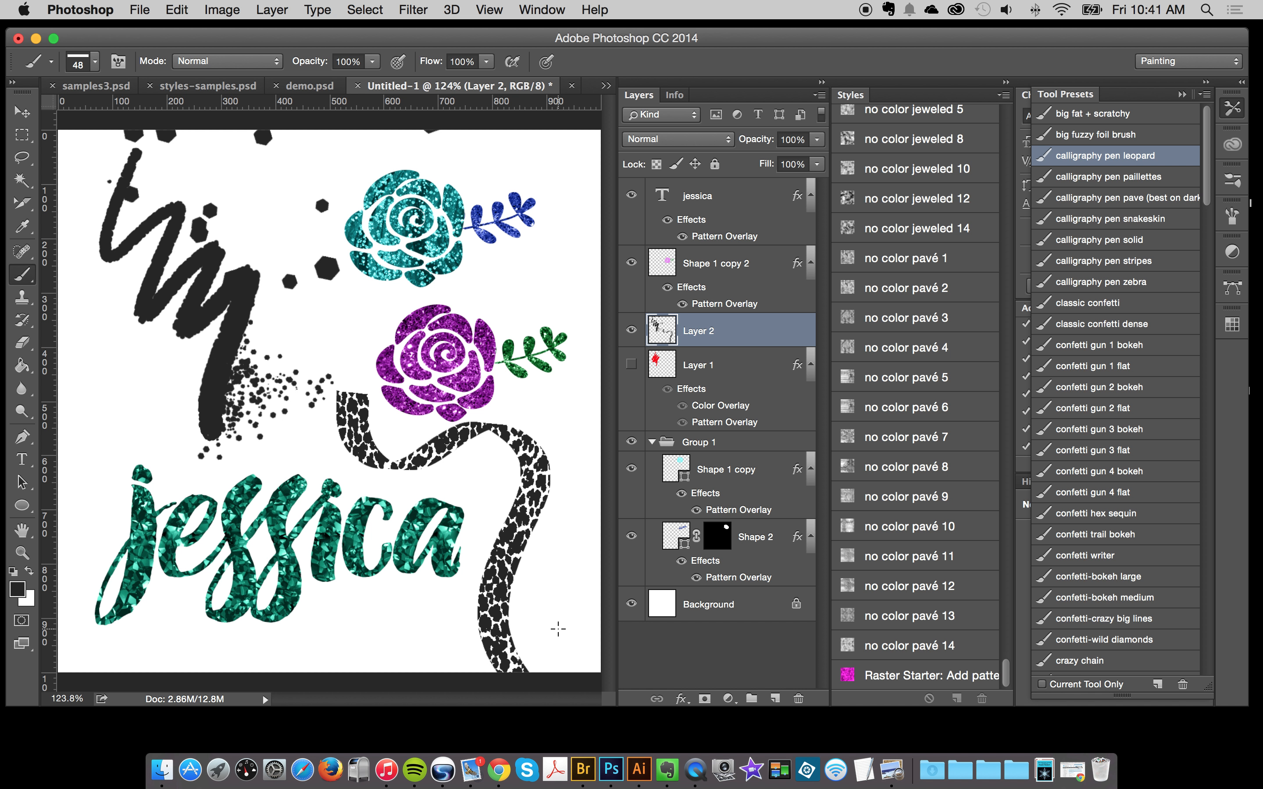
Add a loose glitter trail patch beside the middle of the zigzag and magic dust around its upper end on Layer 2.
drag(1207, 148, 1195, 386)
click(1087, 482)
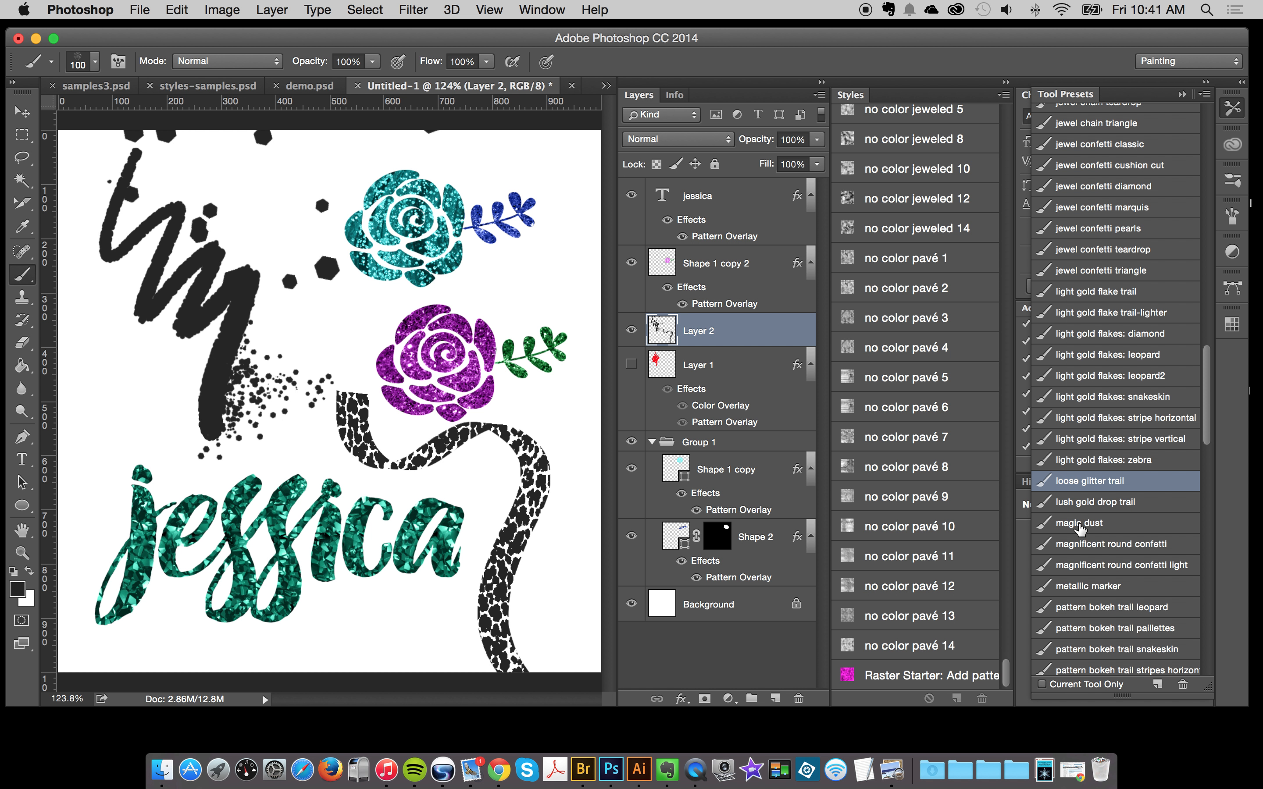
mouse_move(120, 319)
mouse_down()
mouse_move(124, 305)
mouse_move(172, 334)
mouse_up()
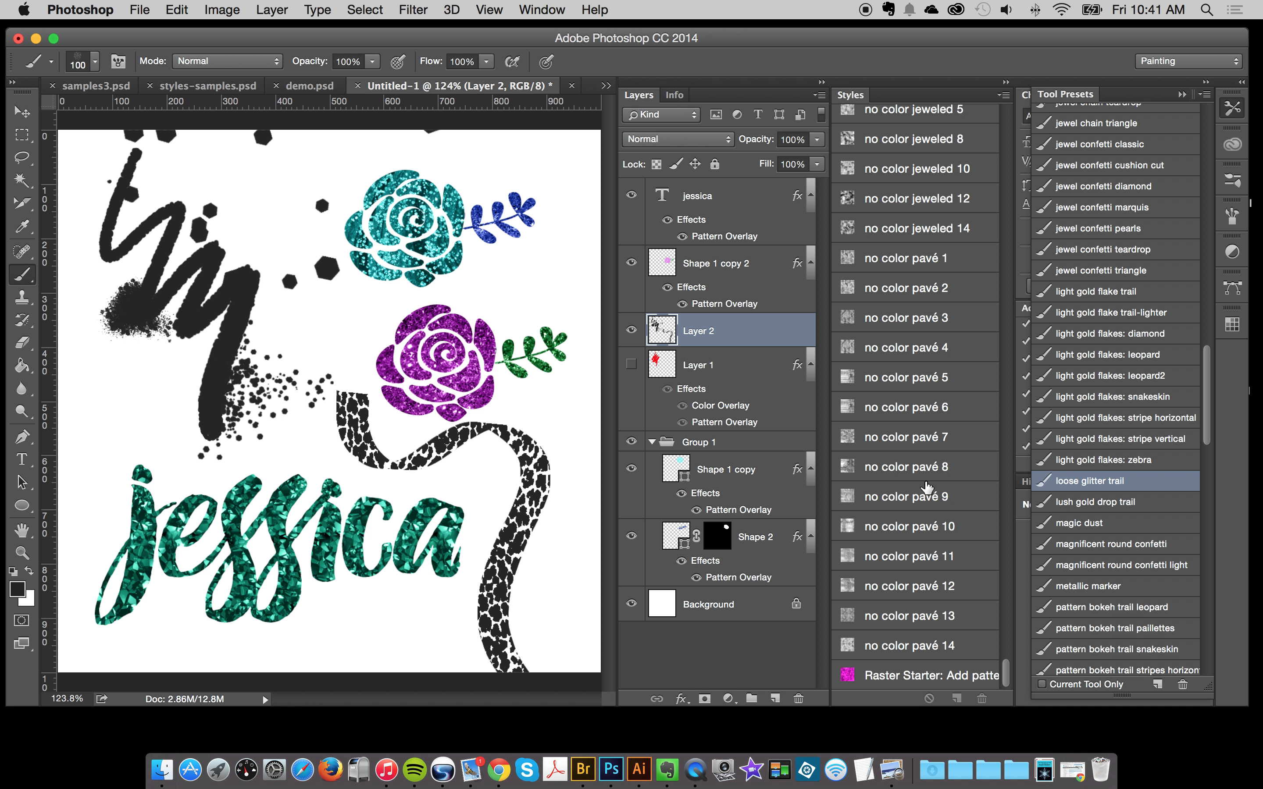
click(1079, 523)
mouse_move(93, 254)
mouse_down()
mouse_move(101, 168)
mouse_move(149, 201)
mouse_move(149, 277)
mouse_up()
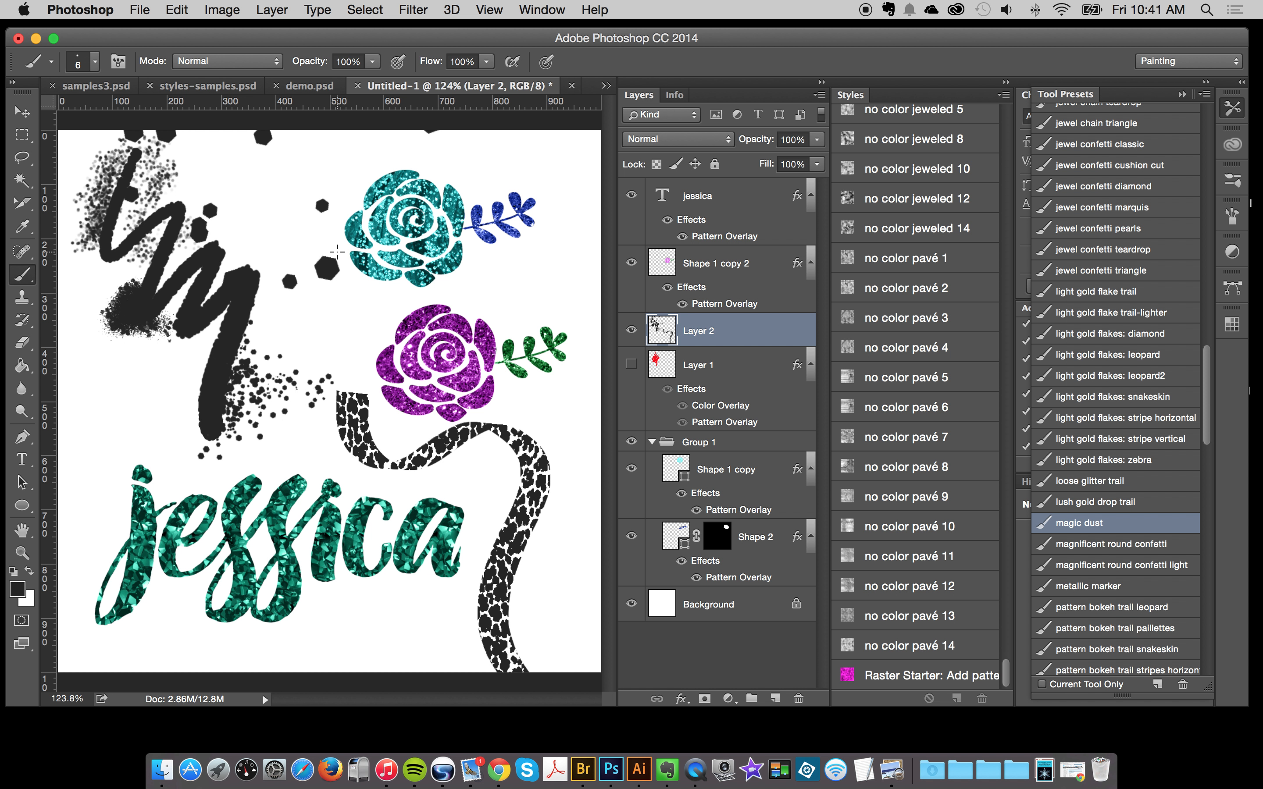
Apply the metal mixes 7 gold style to the brushwork on Layer 2.
key(v)
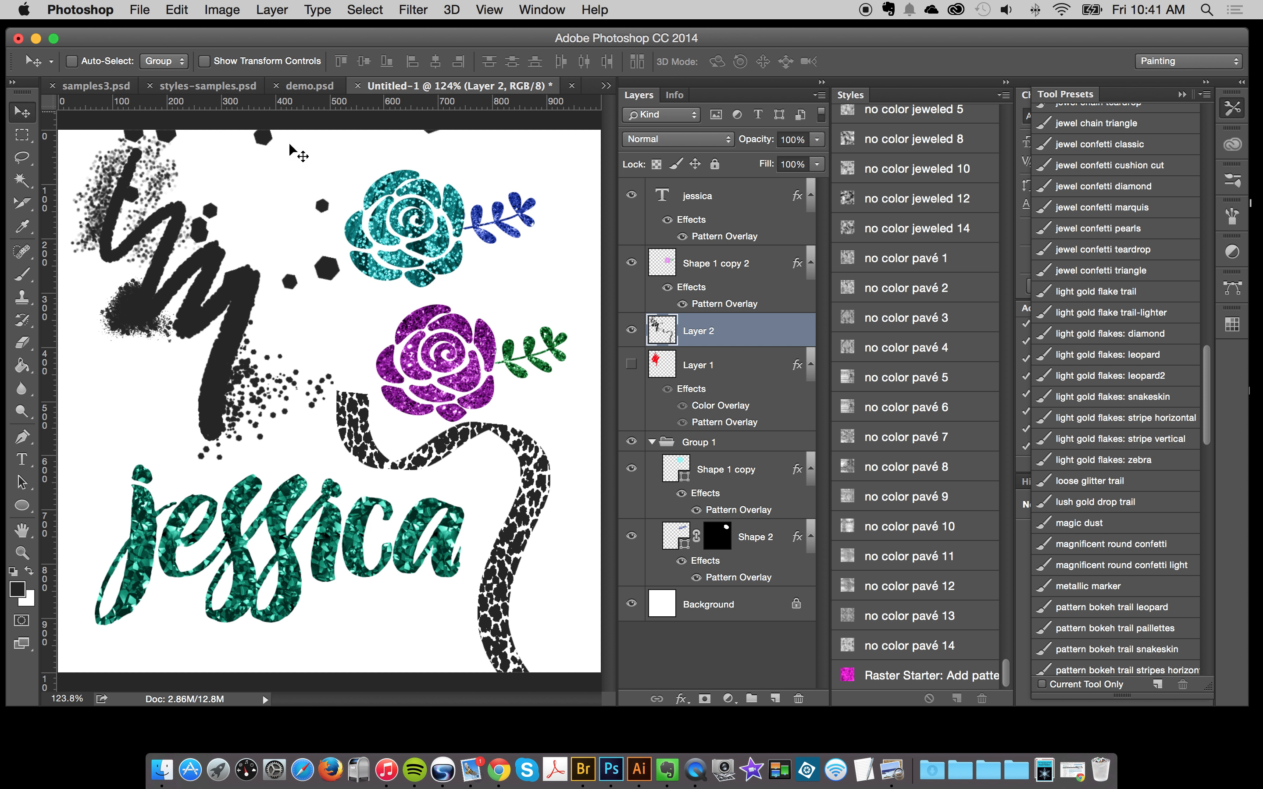
click(720, 264)
click(698, 334)
drag(1004, 668, 1002, 643)
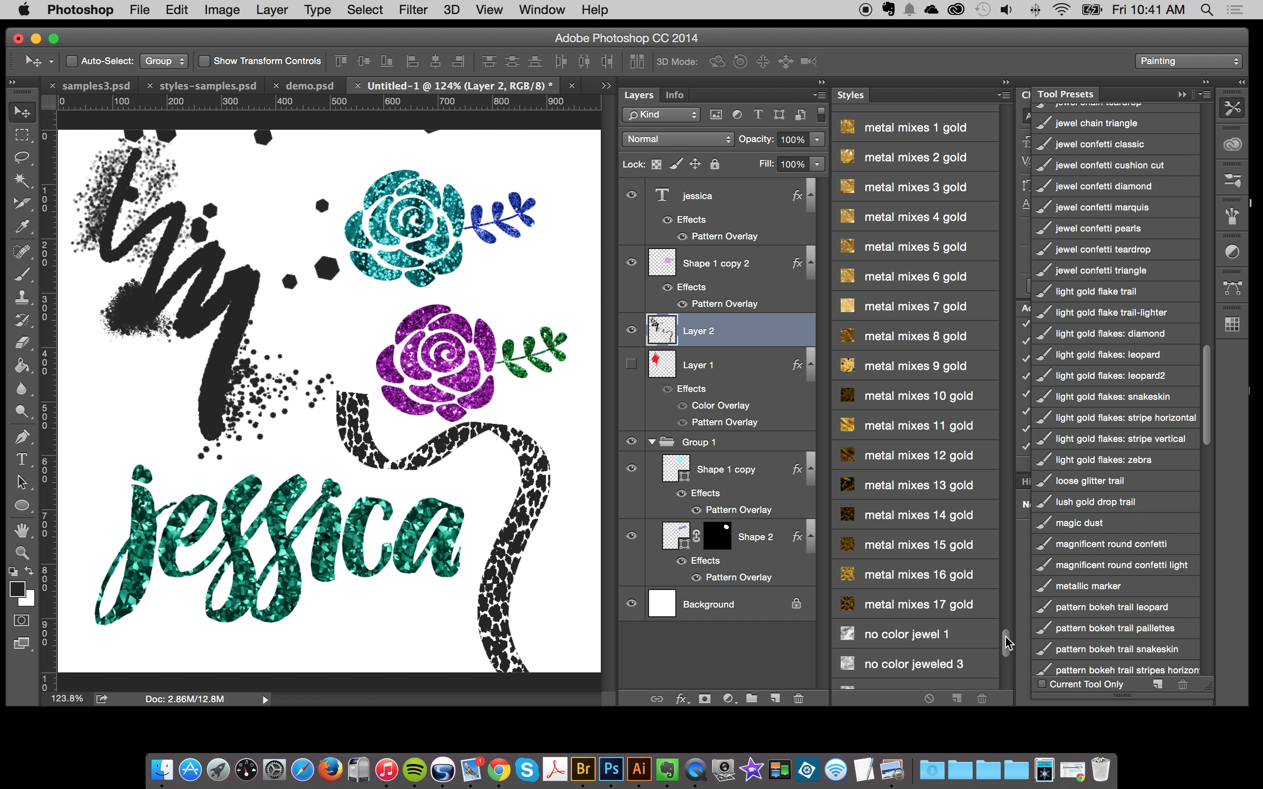
click(901, 310)
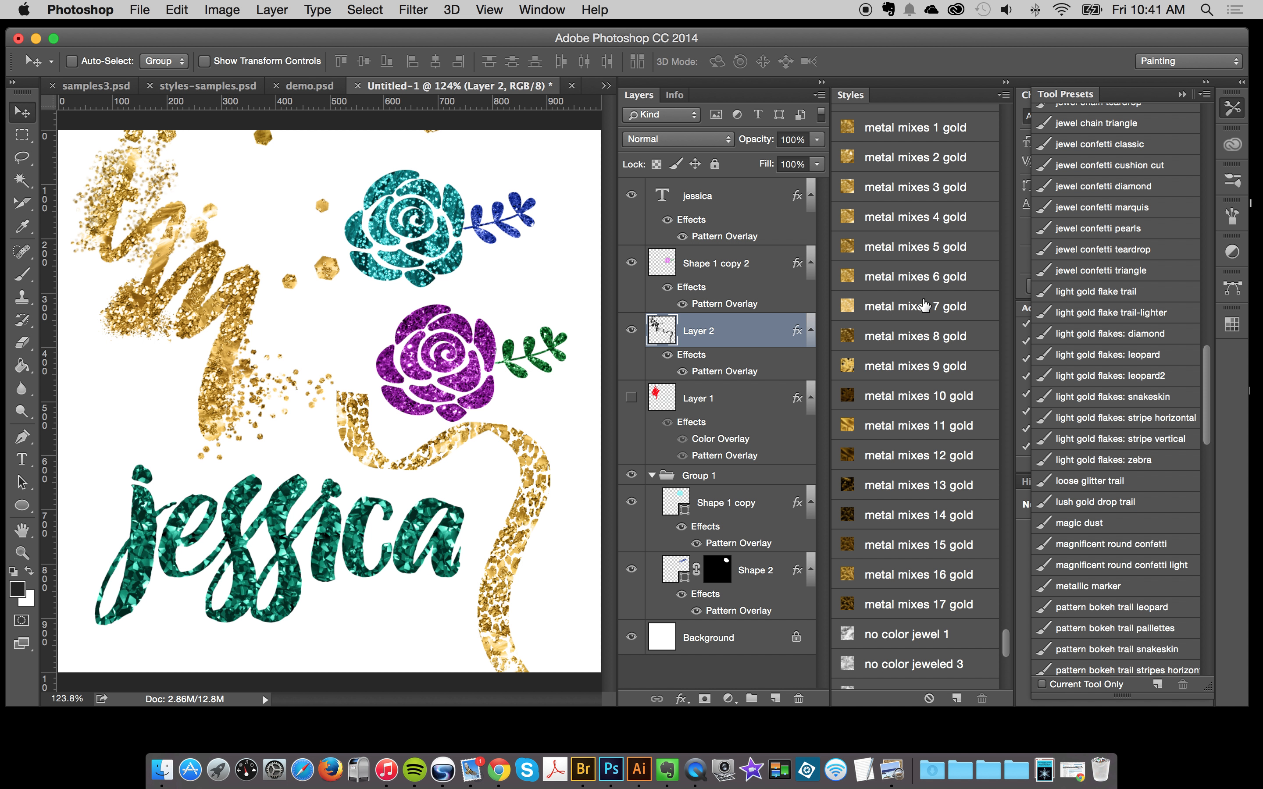